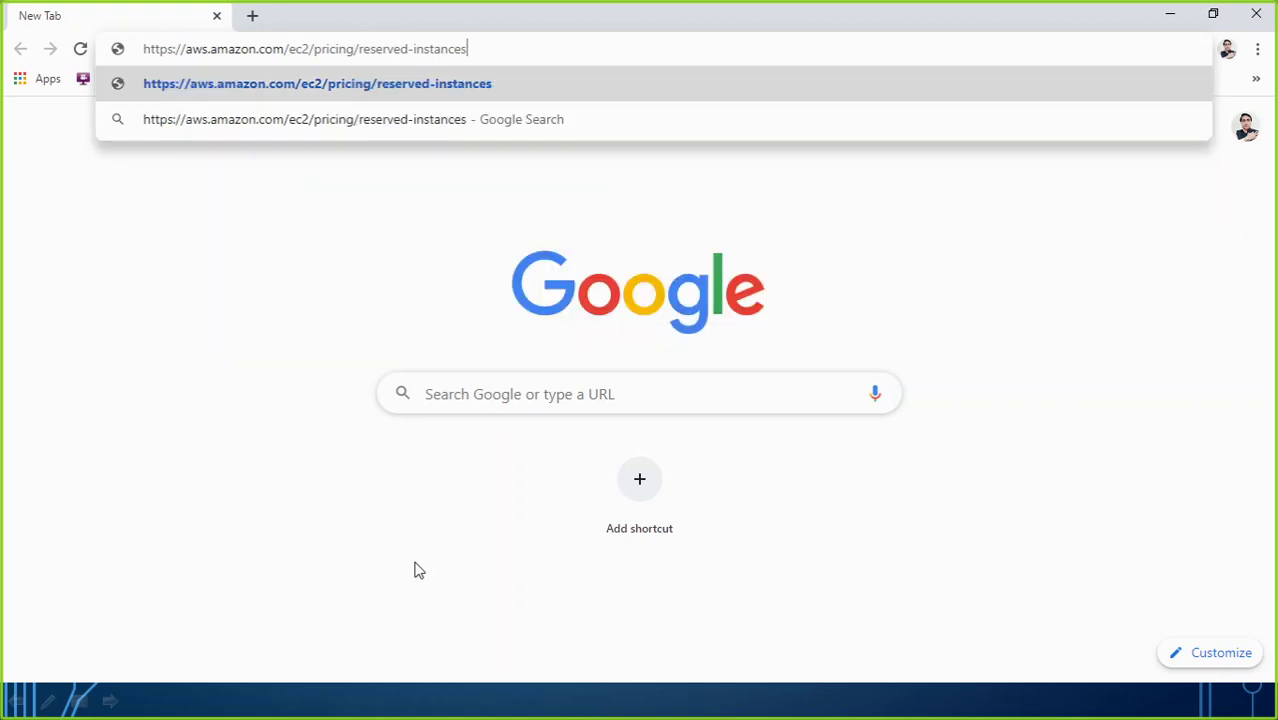
key("BackSpace")
key("BackSpace")
key("BackSpace")
key("BackSpace")
key("BackSpace")
key("BackSpace")
key("BackSpace")
key("BackSpace")
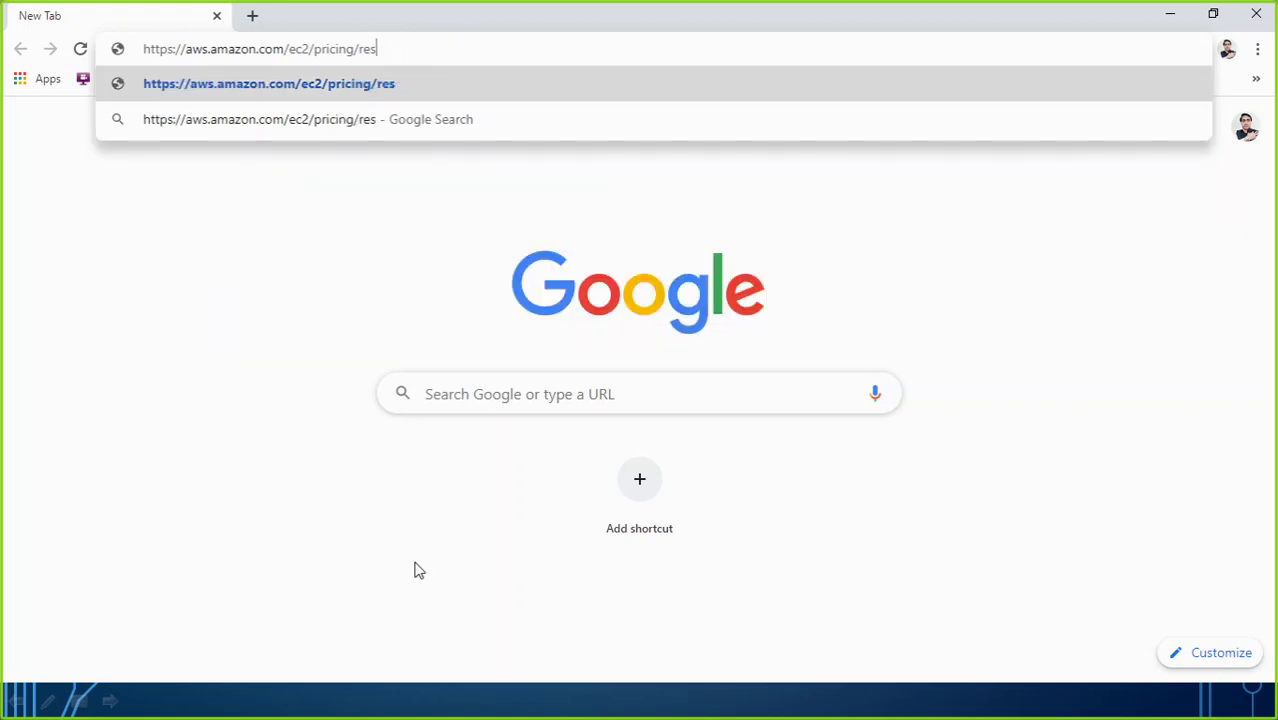
Step: Load aws.amazon.com/ec2/pricing and go to its On-Demand pricing page
key("Return")
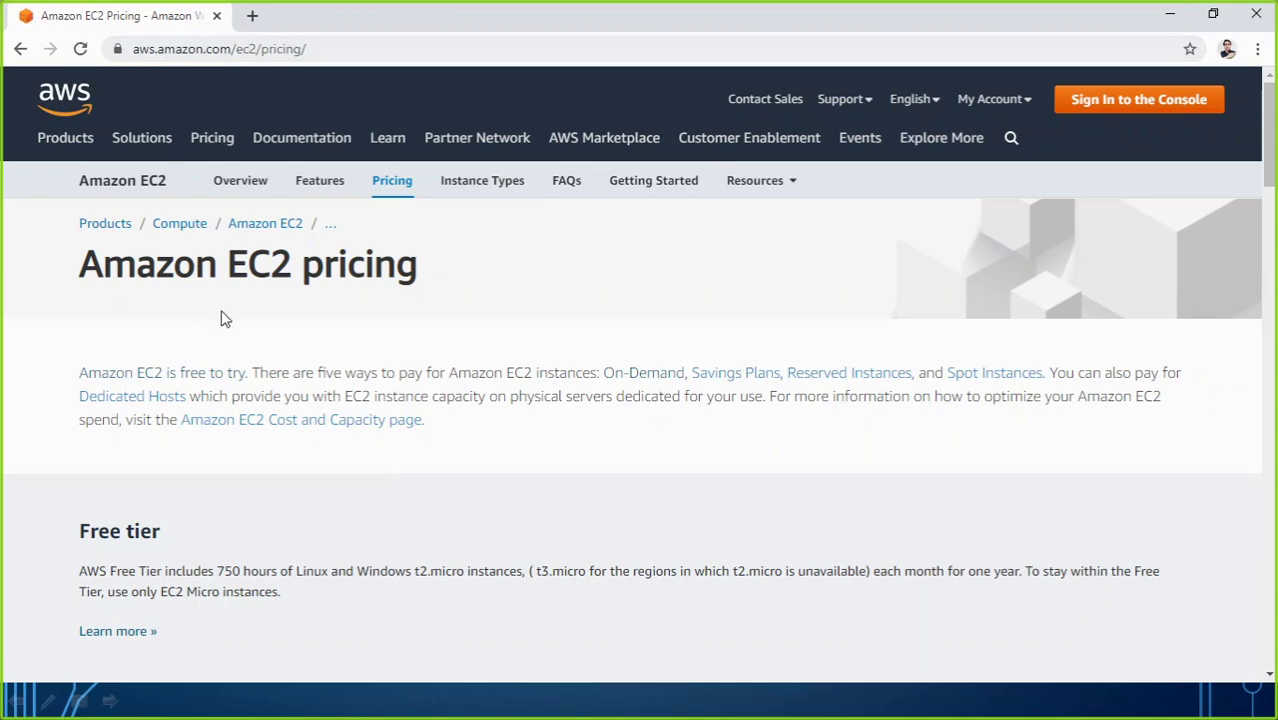
scroll(230, 325, "down", 2)
scroll(234, 323, "up", 2)
scroll(319, 400, "down", 1)
scroll(319, 400, "down", 3)
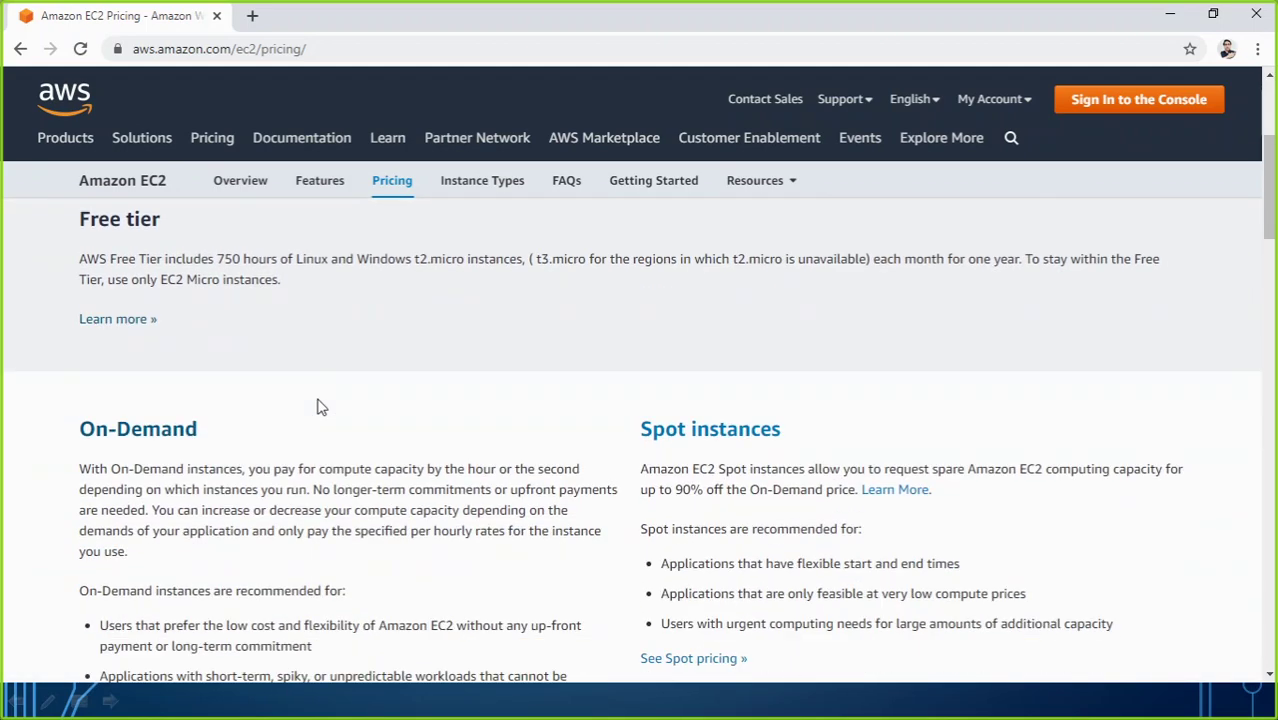
left_click(150, 440)
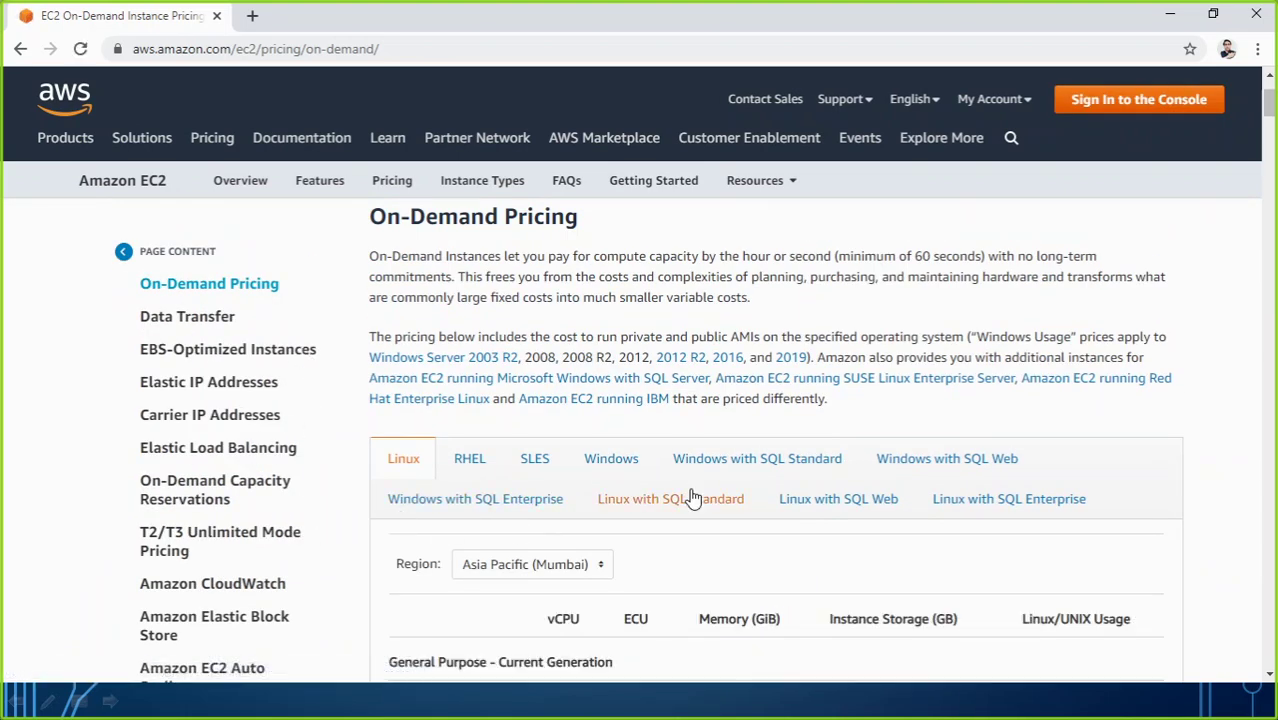
scroll(685, 500, "down", 2)
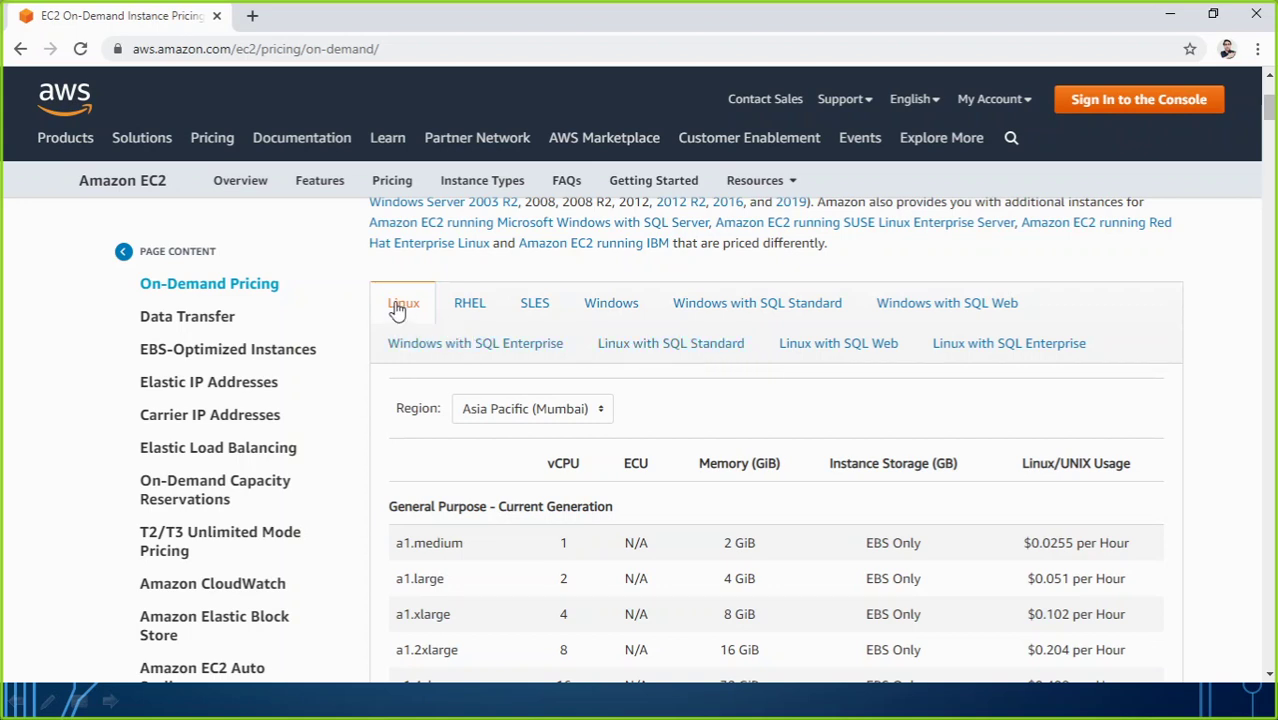
scroll(470, 357, "down", 2)
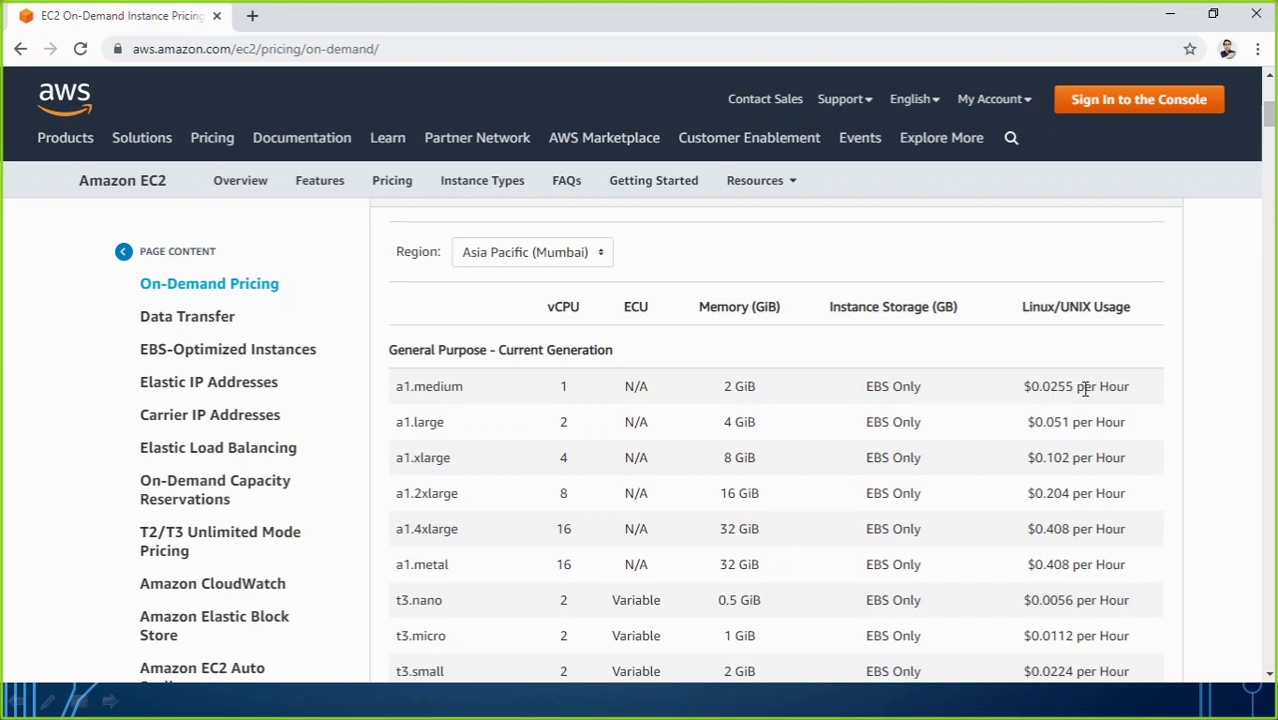
scroll(1110, 400, "up", 2)
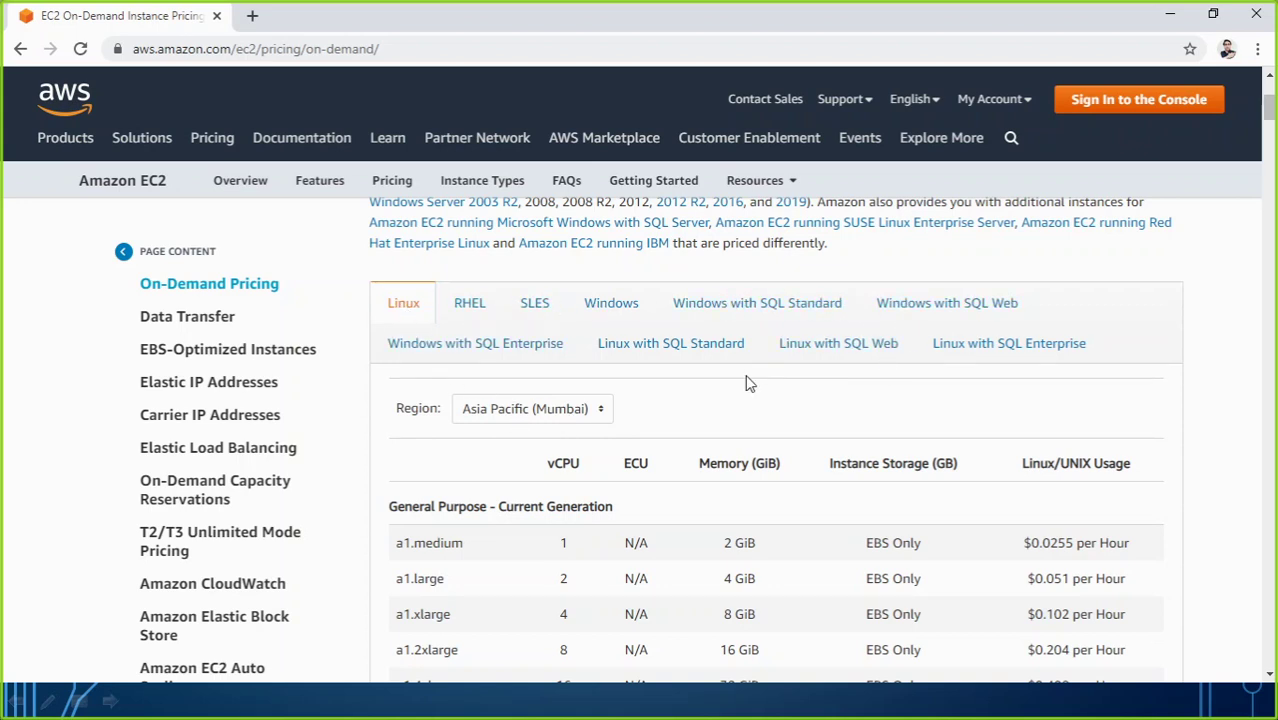
scroll(749, 383, "down", 2)
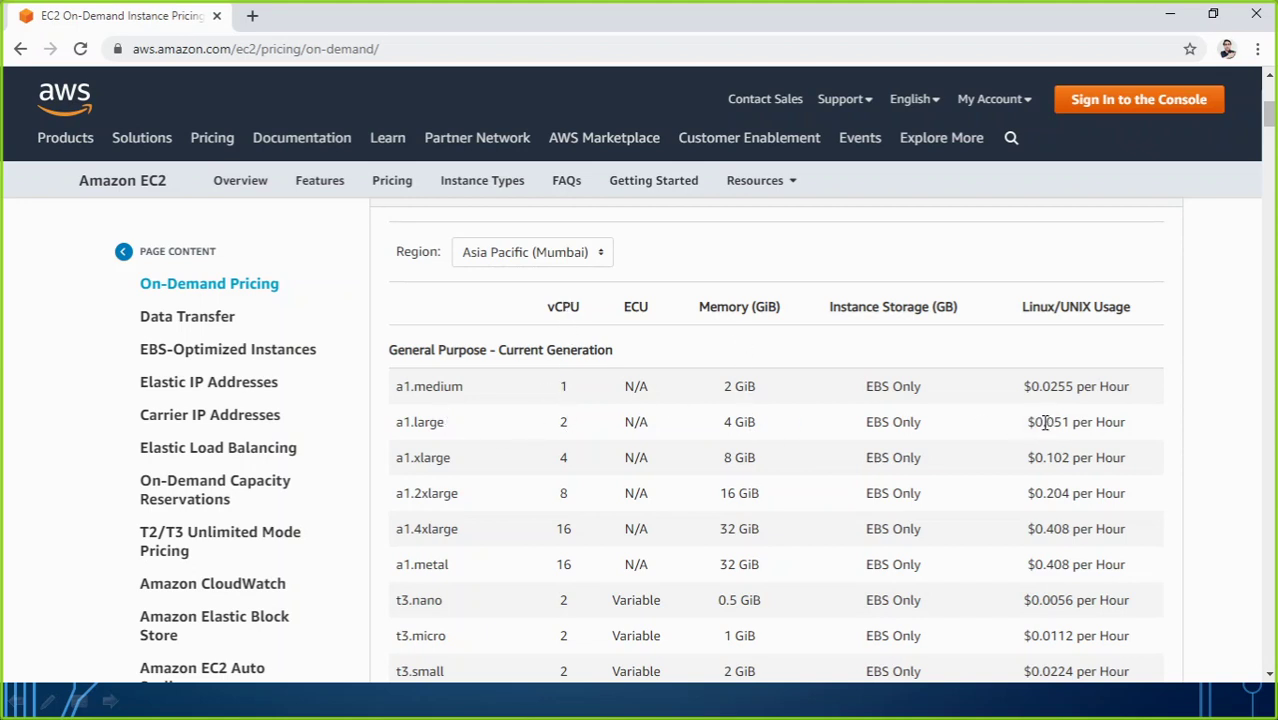
Step: Switch pricing to US East (N. Virginia) and compare a1.large: 4 GiB at $0.051 per hour
left_click_drag(1046, 422, 1080, 422)
left_click(600, 260)
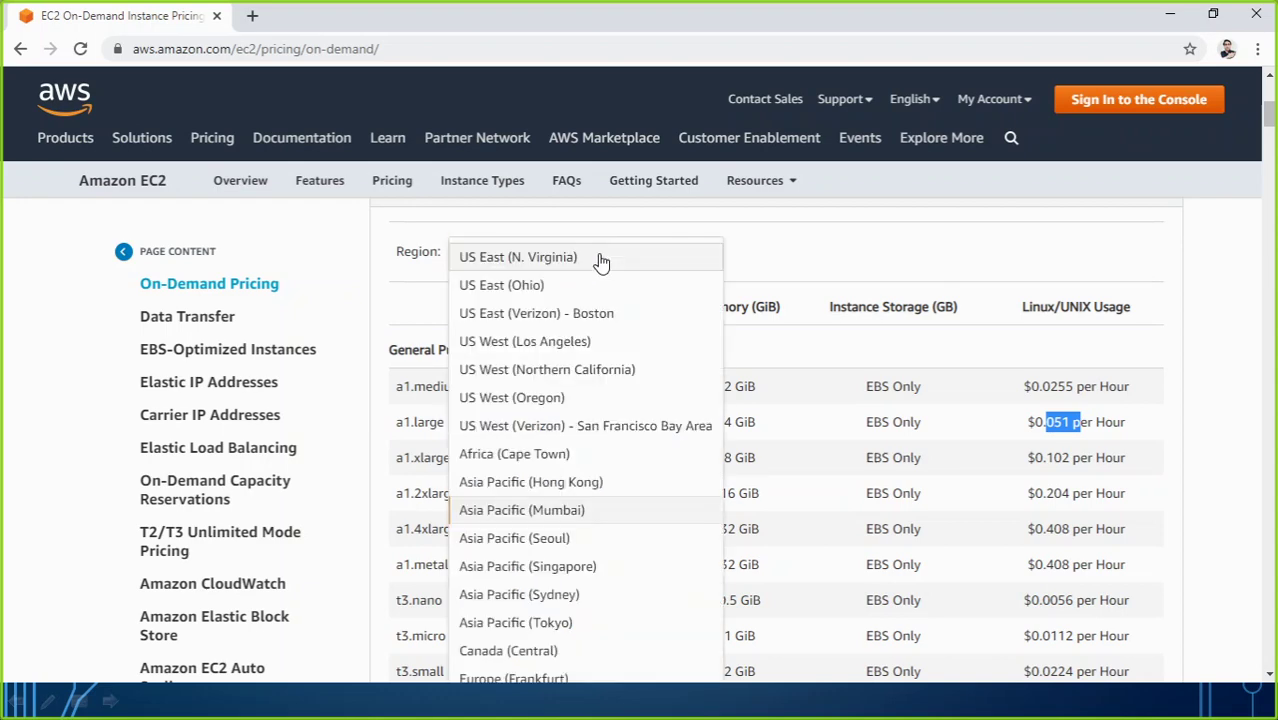
left_click(483, 268)
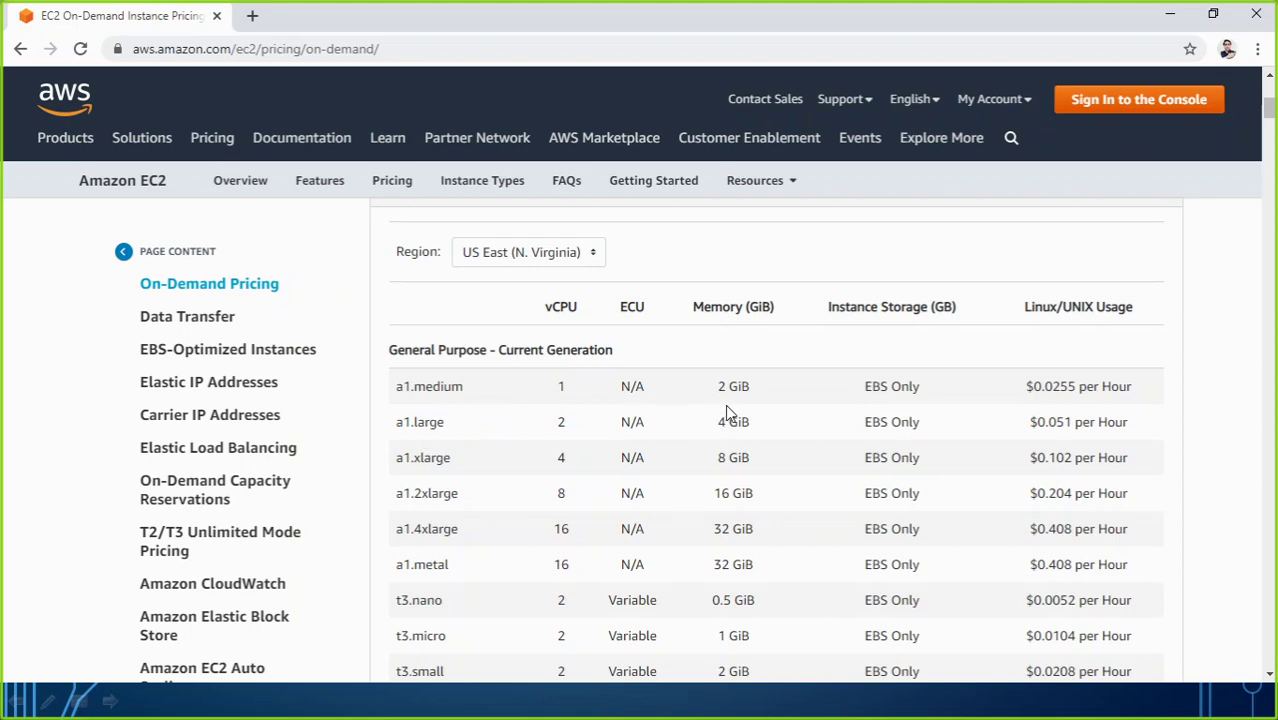
left_click_drag(716, 421, 750, 422)
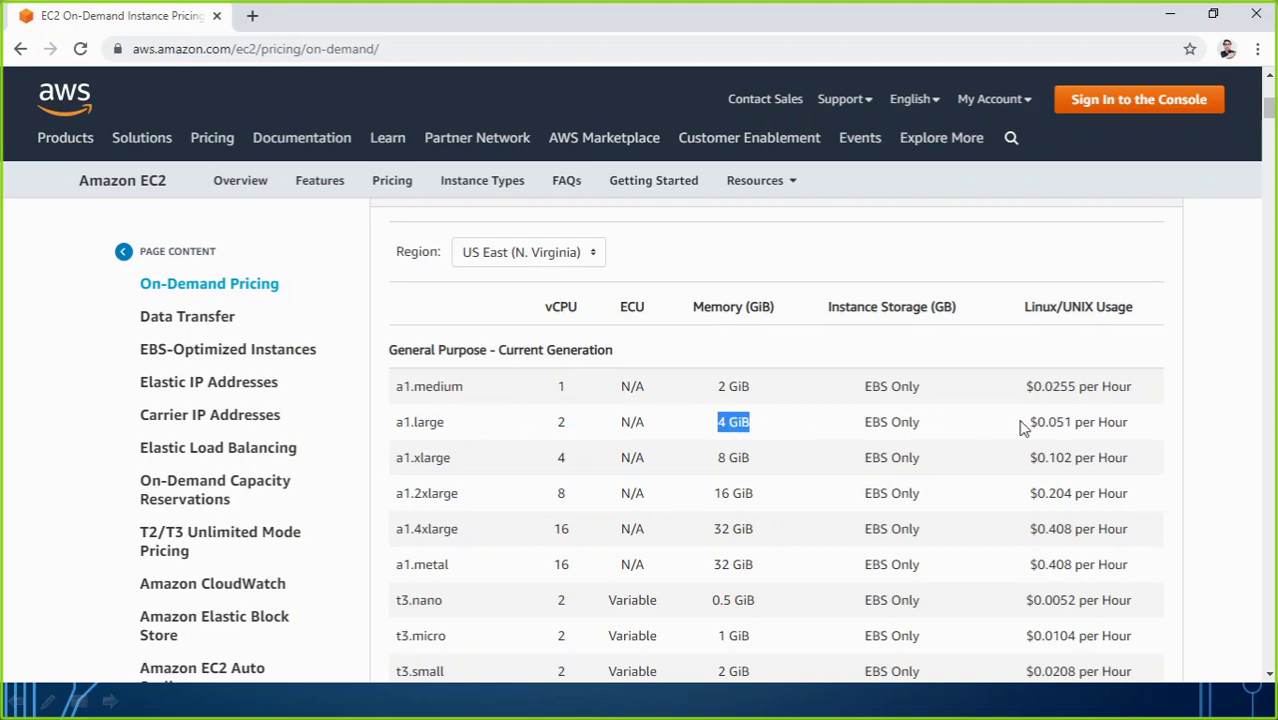
left_click_drag(1030, 422, 1131, 425)
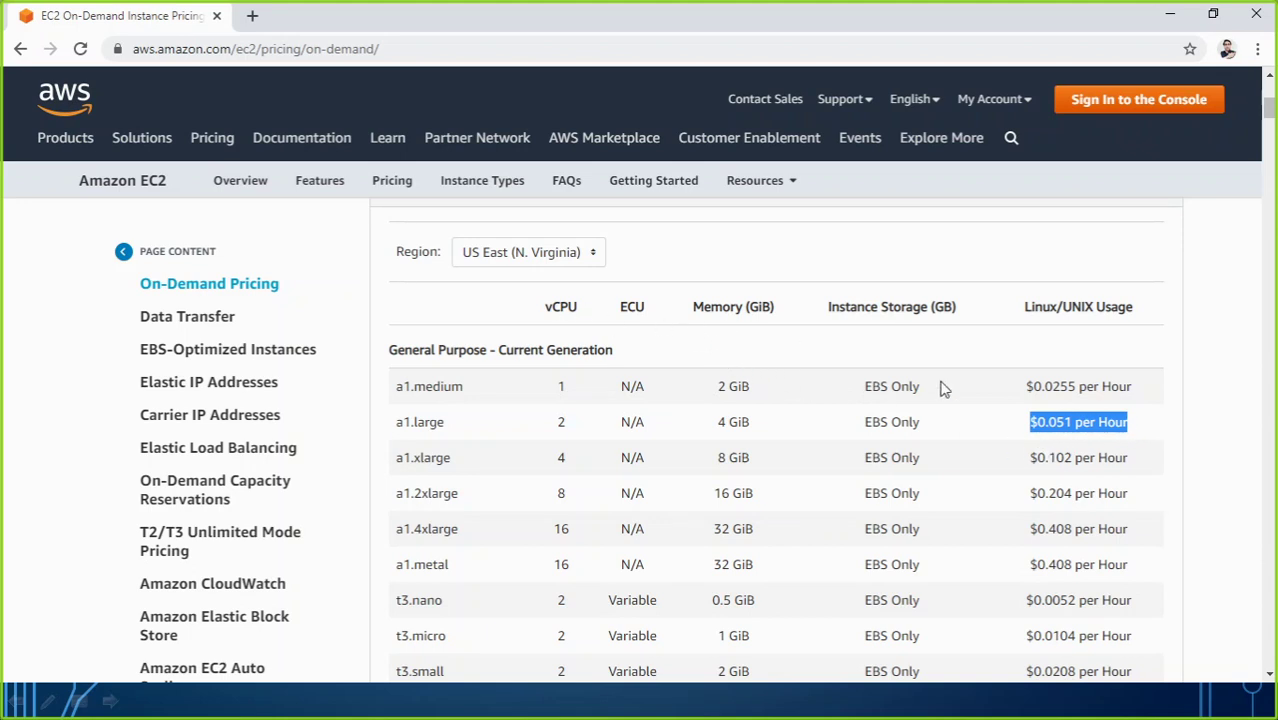
Step: Show the Linux on-demand prices for Canada (Central)
left_click(594, 256)
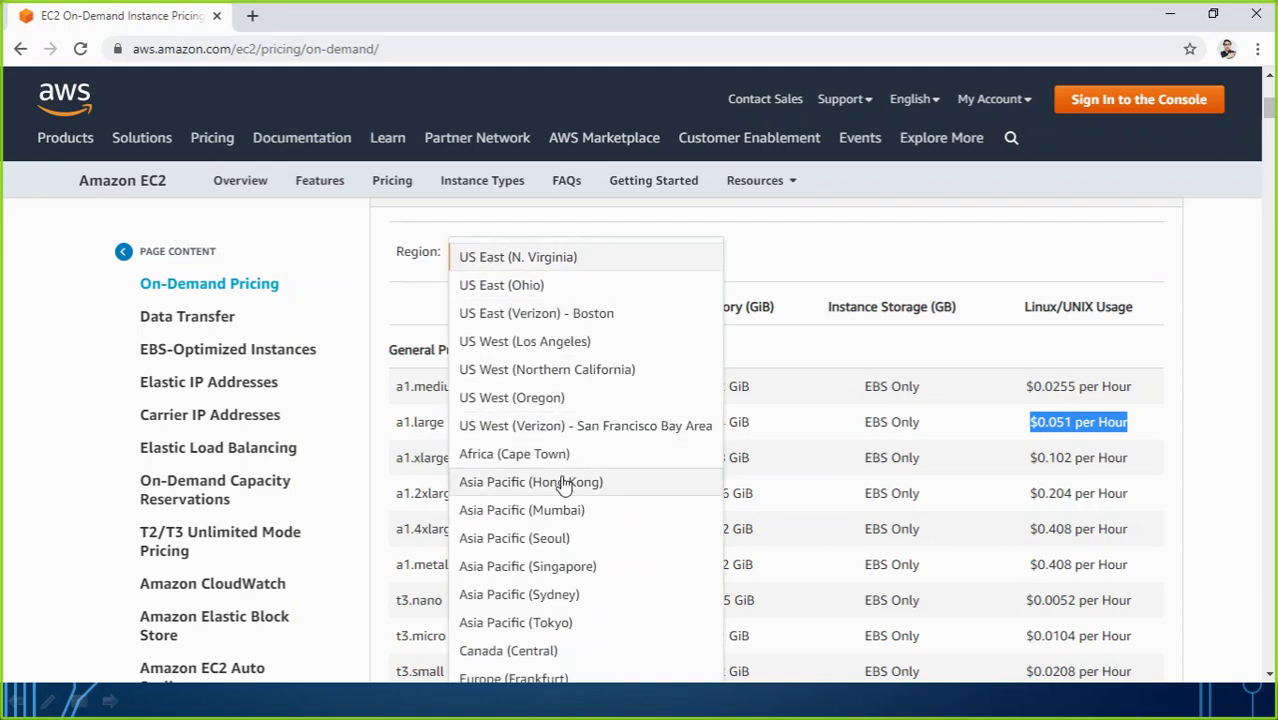
scroll(557, 480, "down", 2)
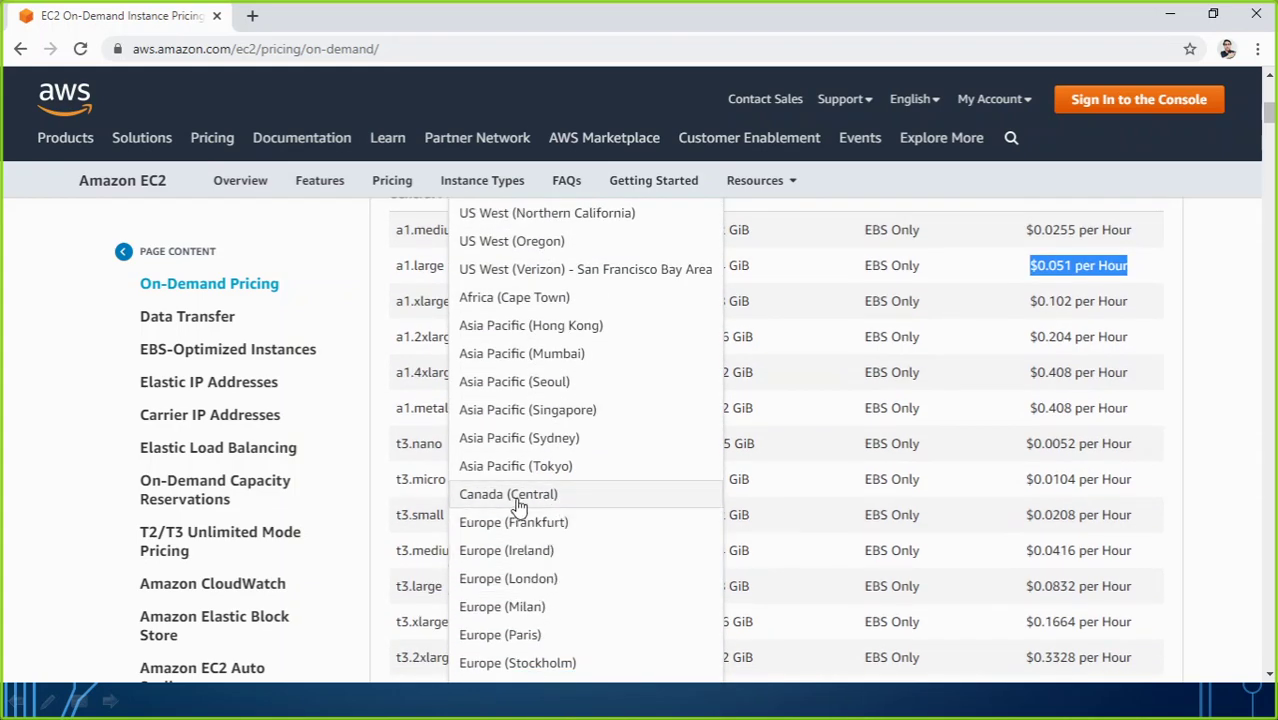
left_click(519, 500)
scroll(612, 441, "down", 5)
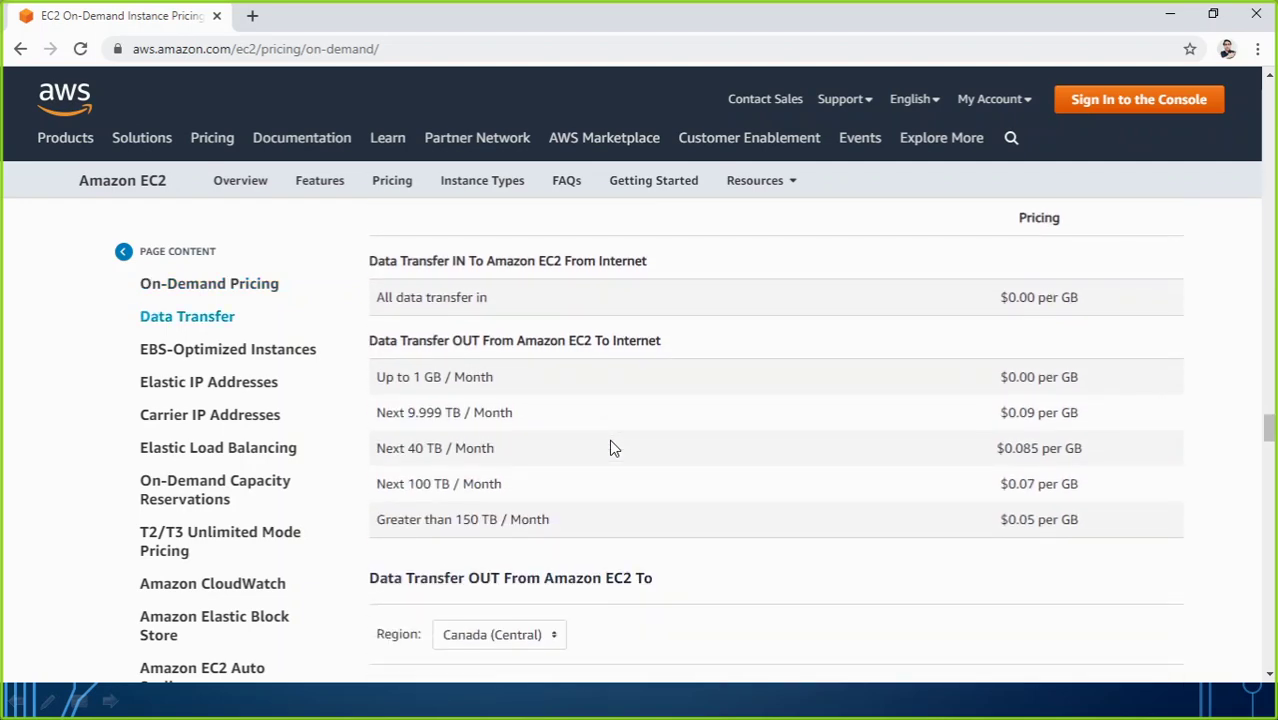
scroll(612, 448, "down", 5)
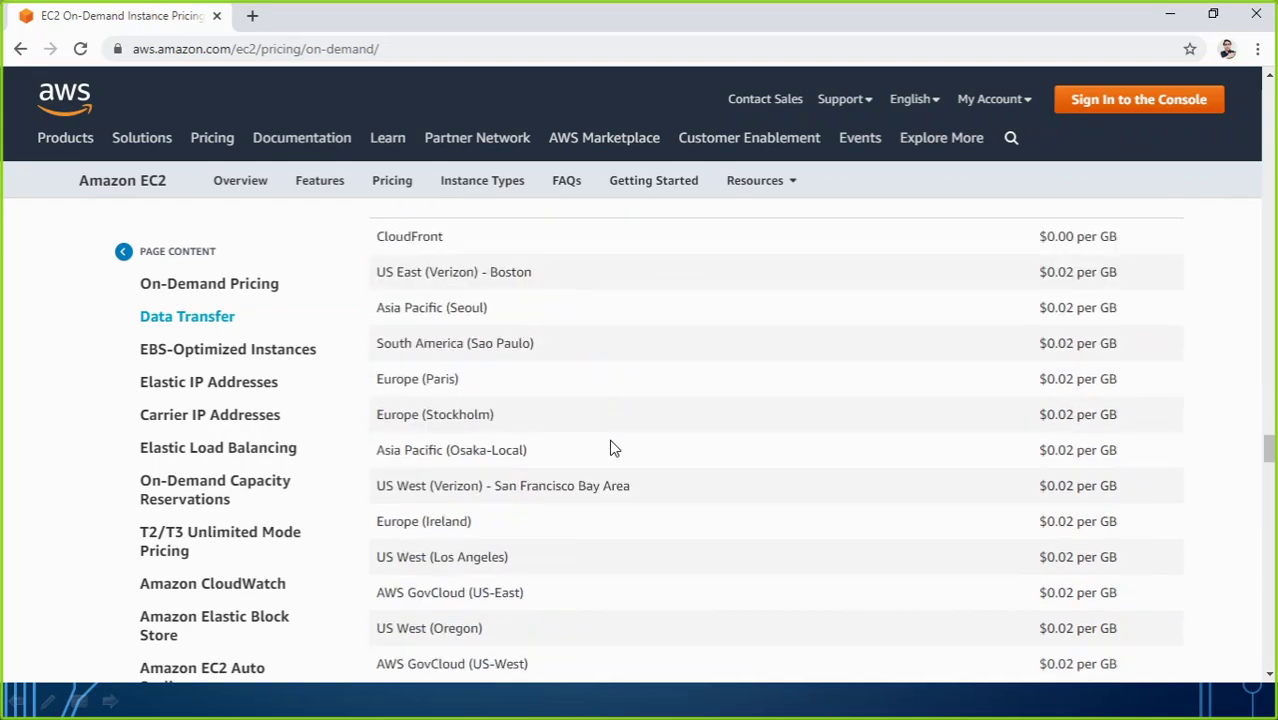
scroll(612, 448, "up", 20)
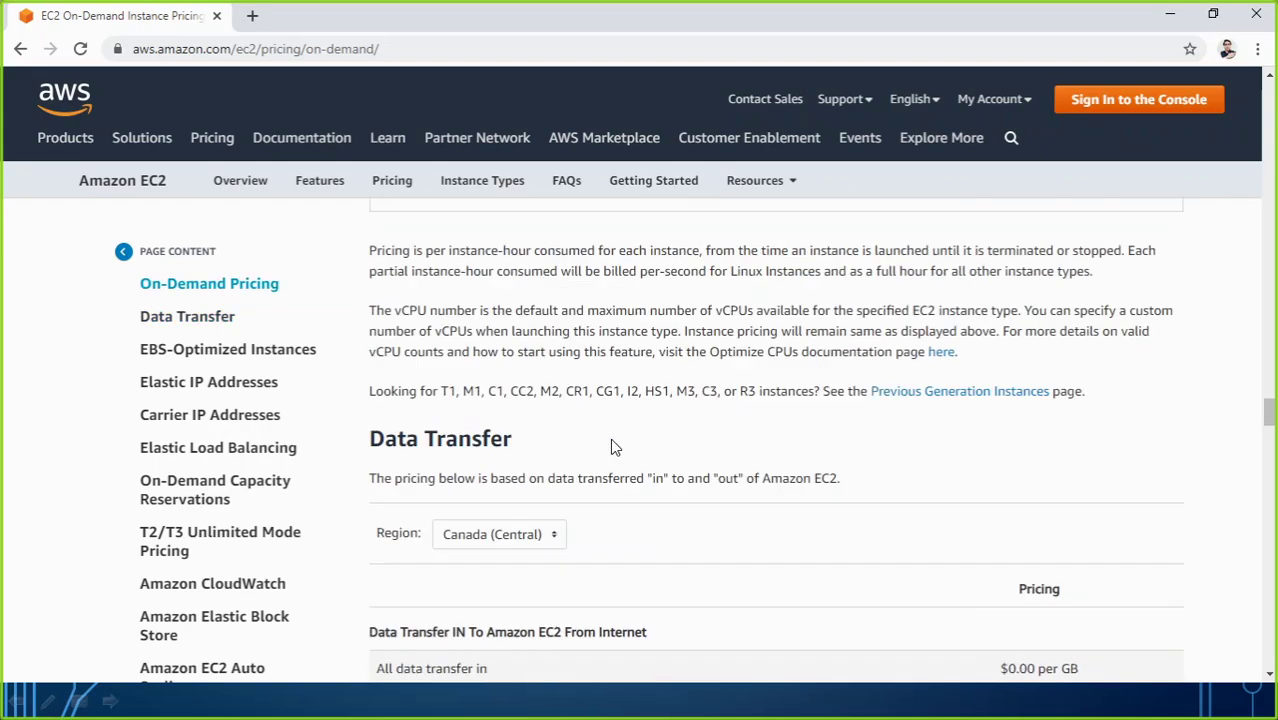
scroll(610, 438, "up", 15)
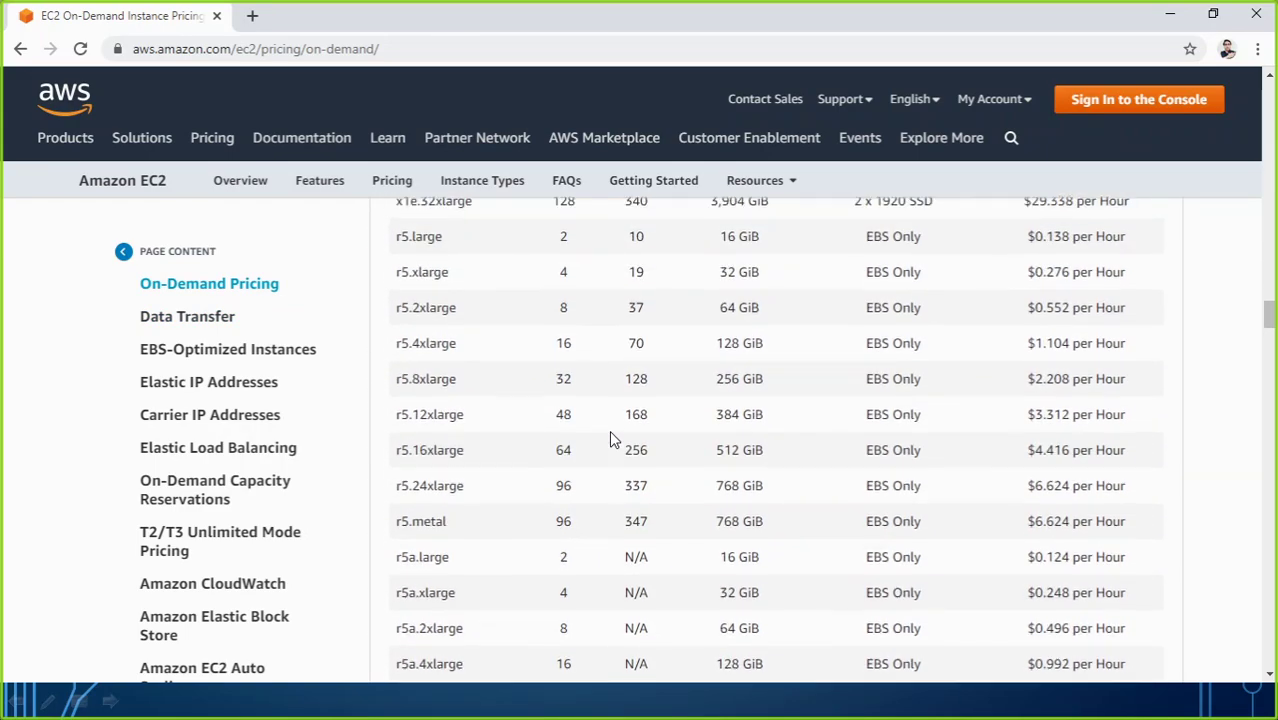
scroll(610, 438, "up", 20)
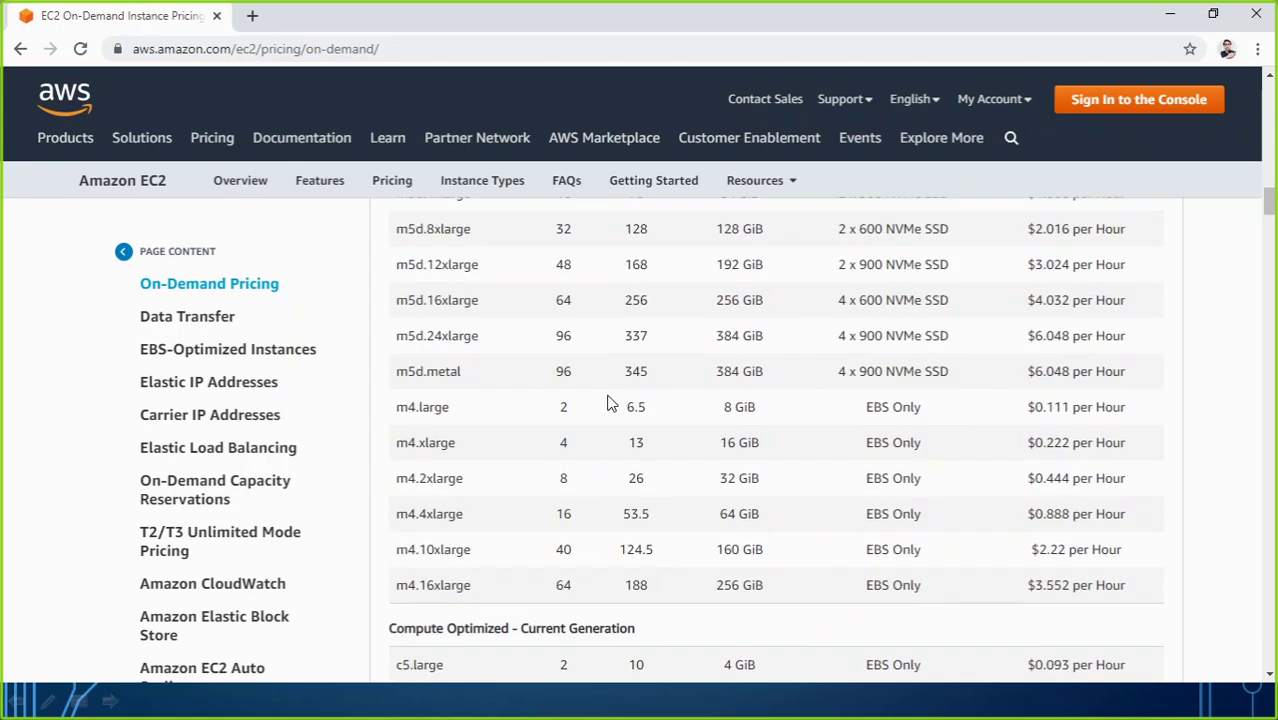
scroll(577, 365, "up", 10)
scroll(578, 365, "down", 4)
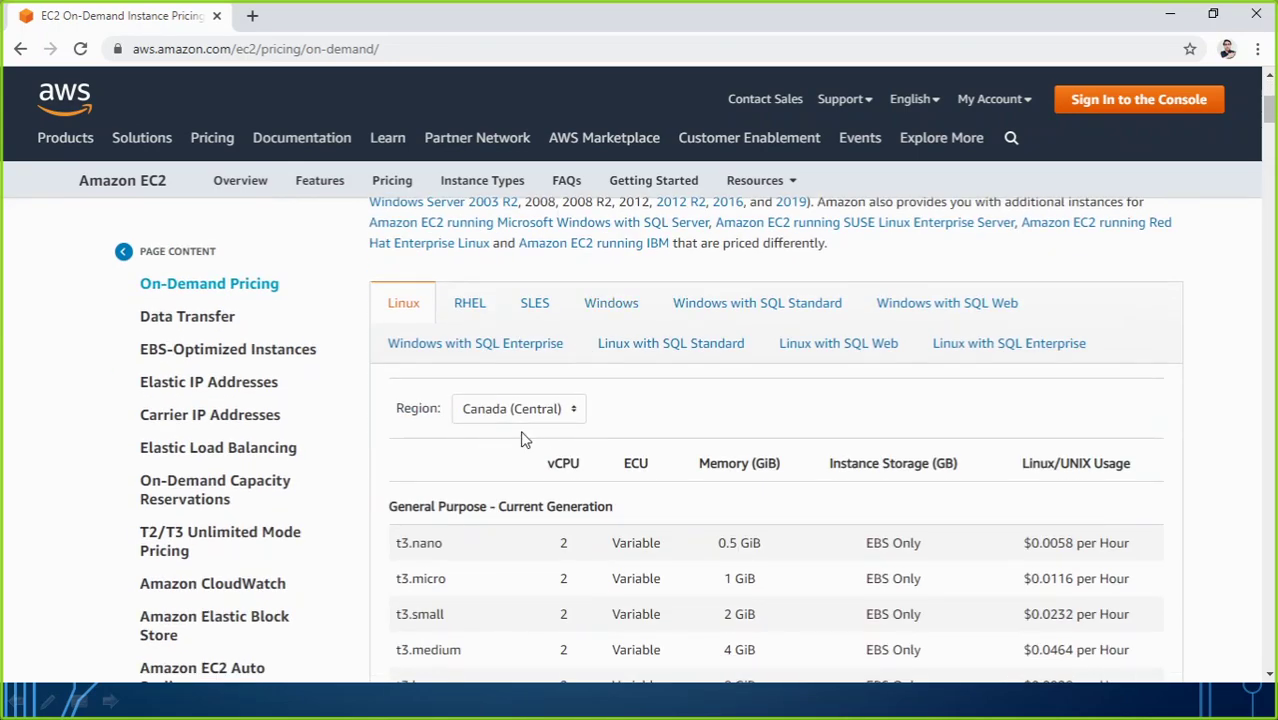
scroll(535, 437, "down", 2)
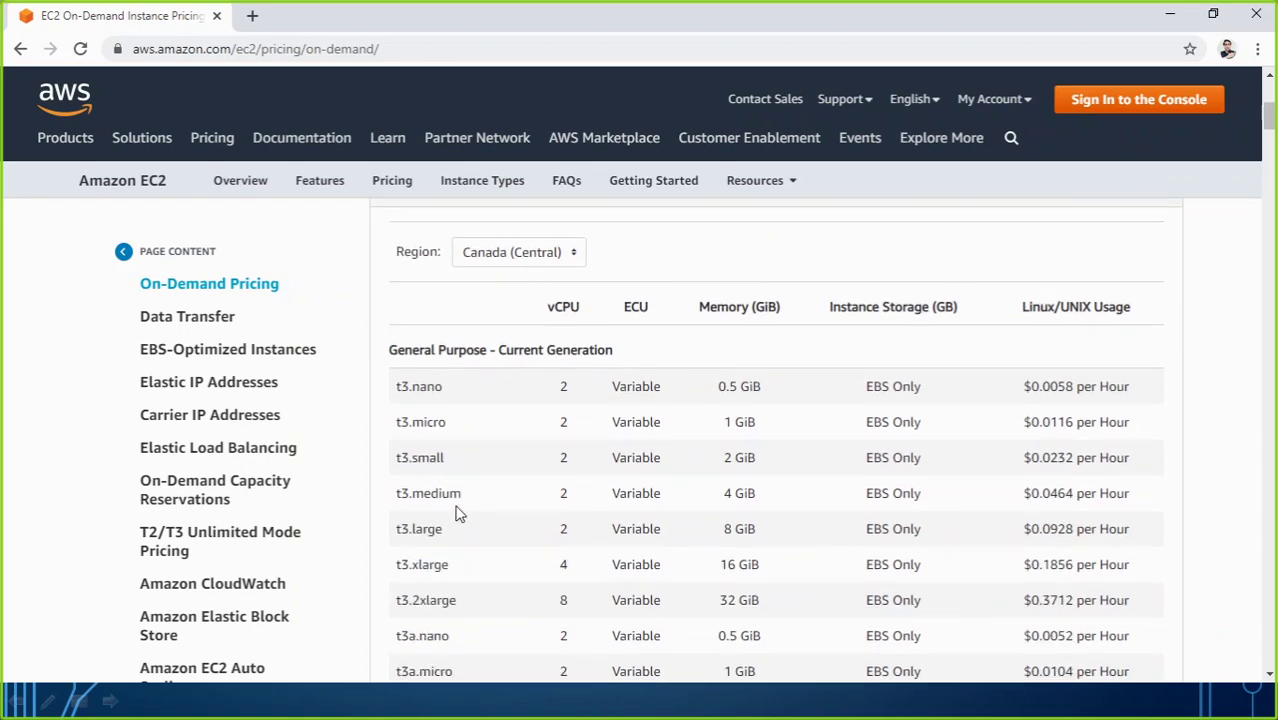
scroll(457, 457, "down", 10)
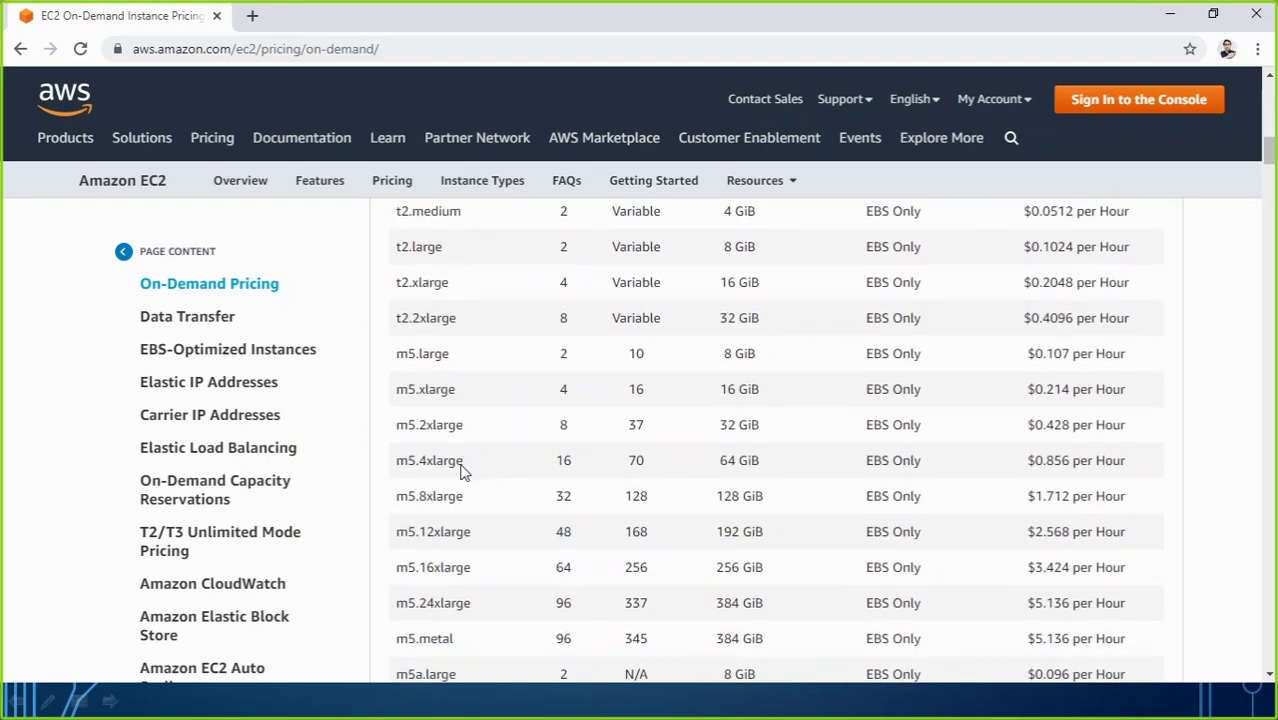
scroll(462, 467, "down", 10)
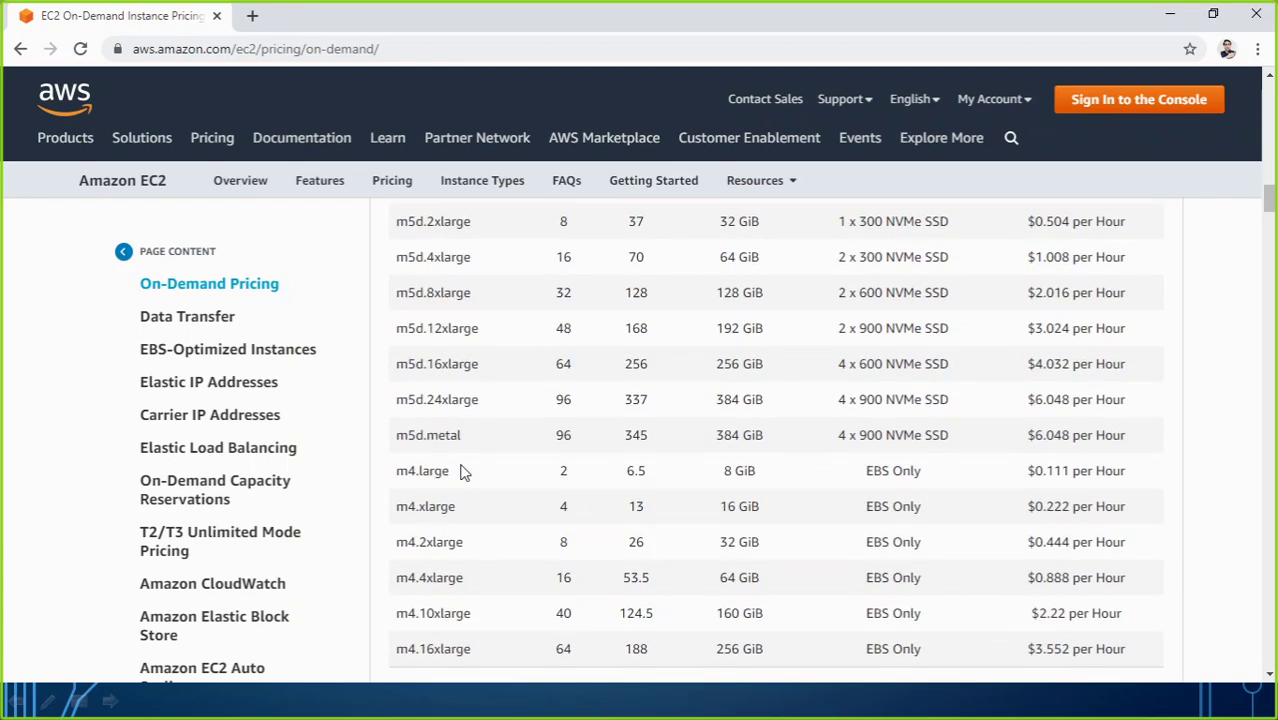
scroll(462, 460, "up", 20)
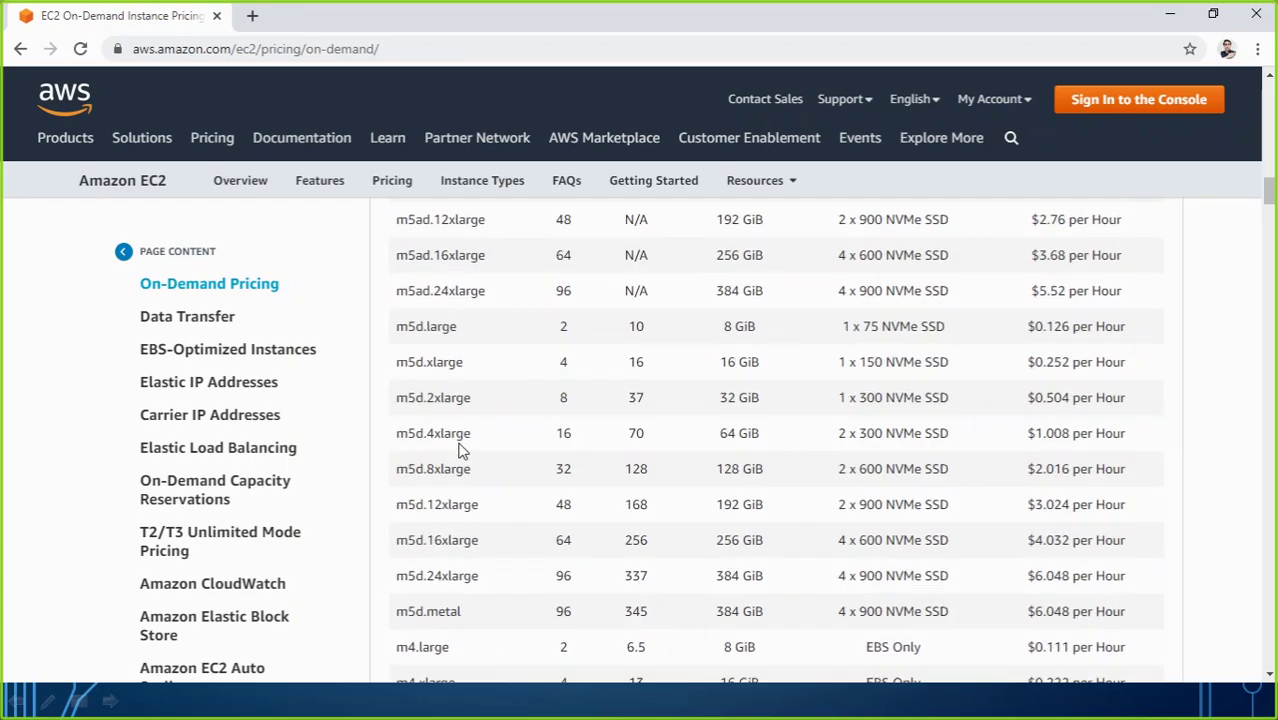
scroll(470, 440, "down", 2)
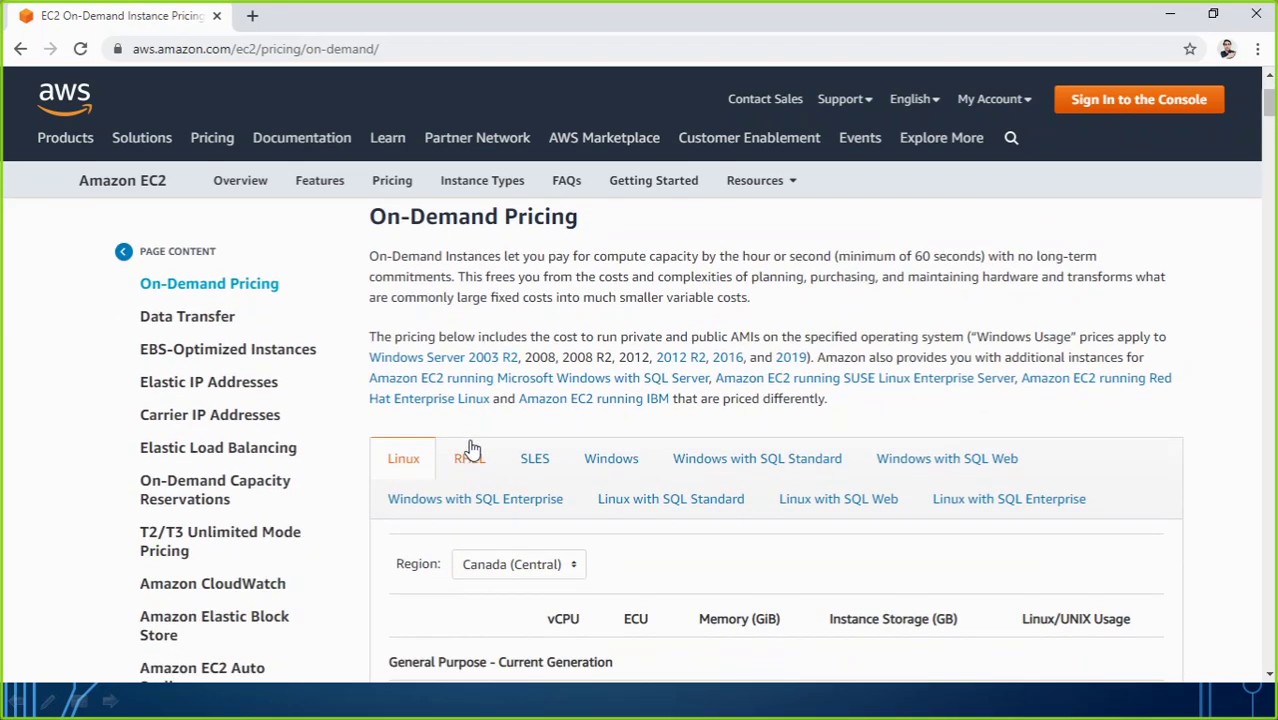
scroll(465, 451, "down", 2)
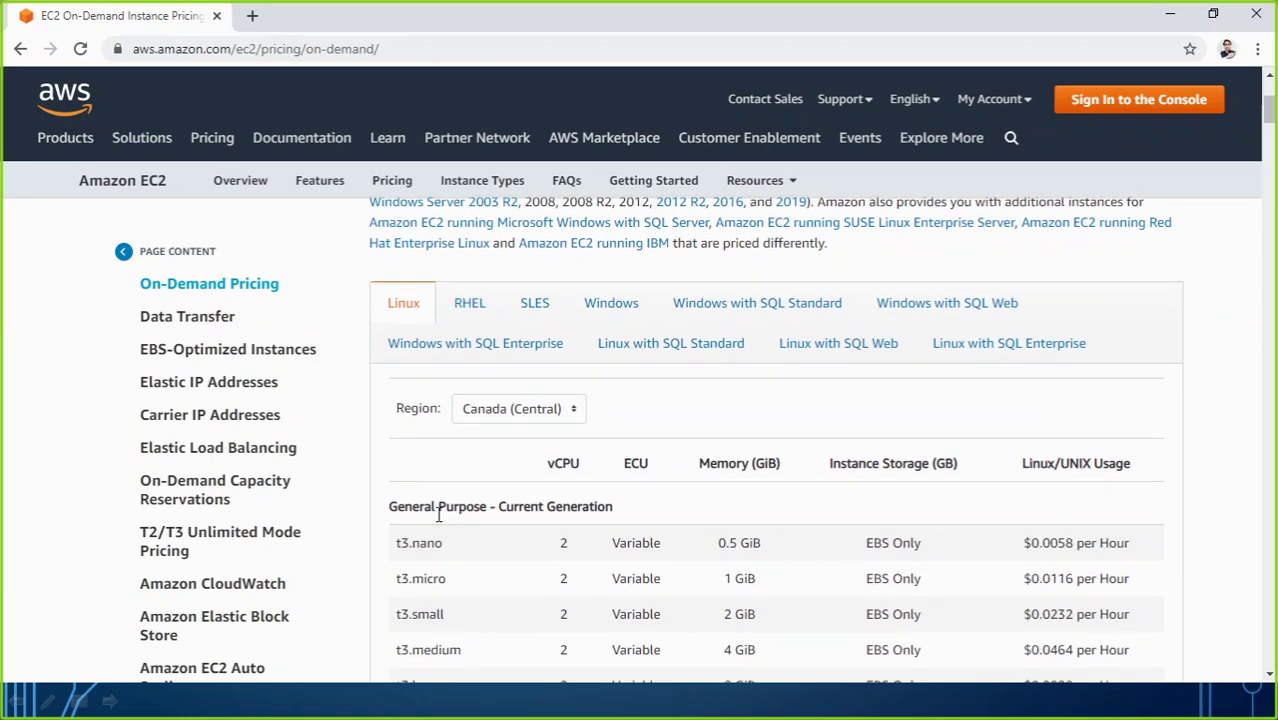
scroll(393, 452, "down", 2)
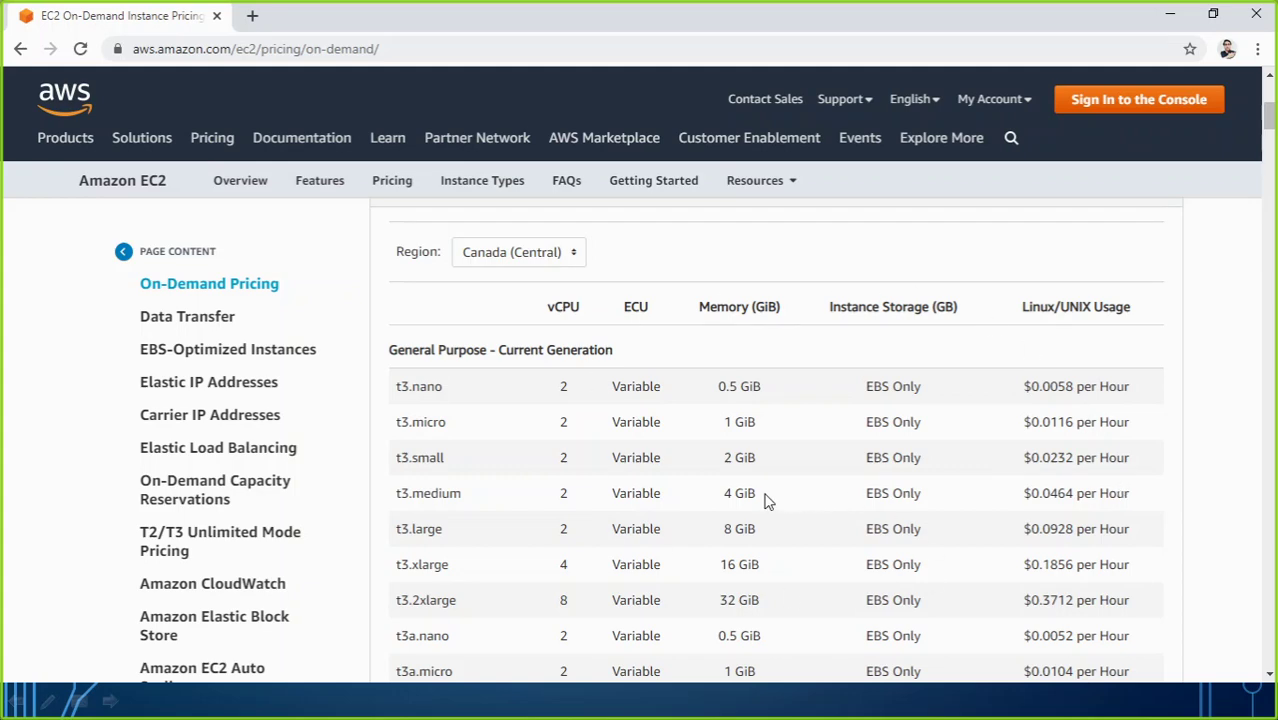
scroll(766, 500, "up", 5)
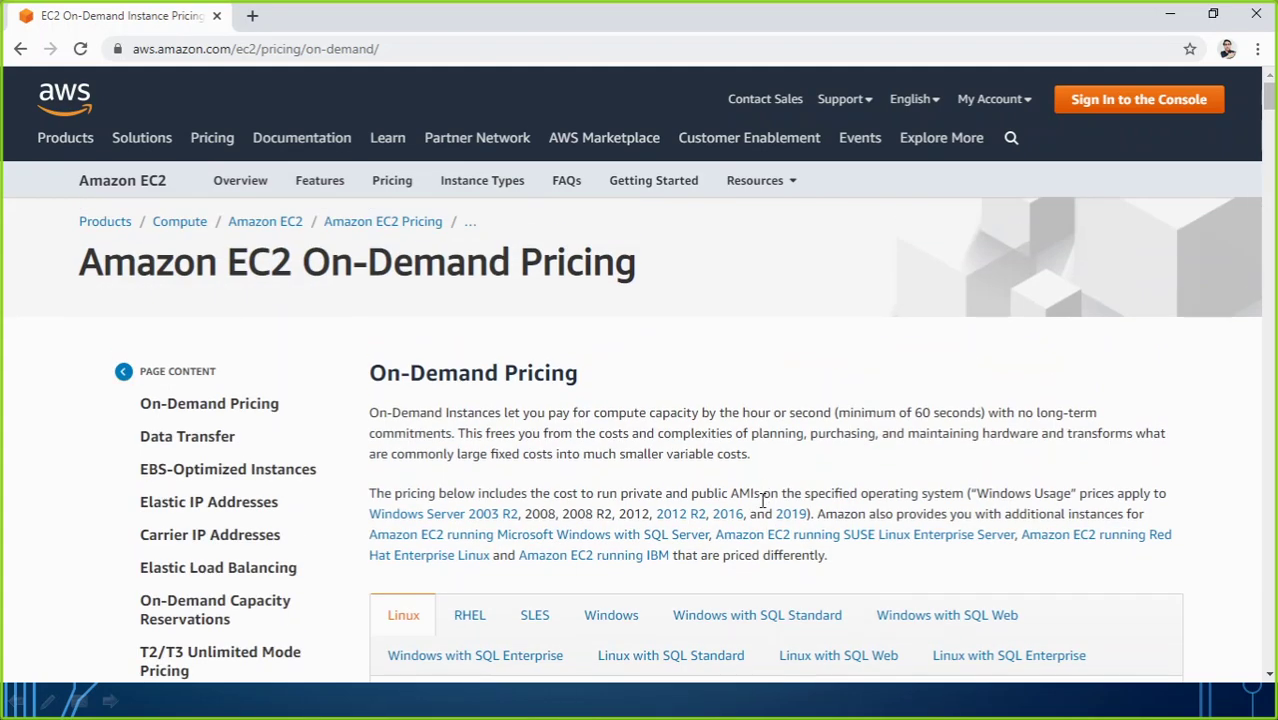
scroll(763, 500, "down", 15)
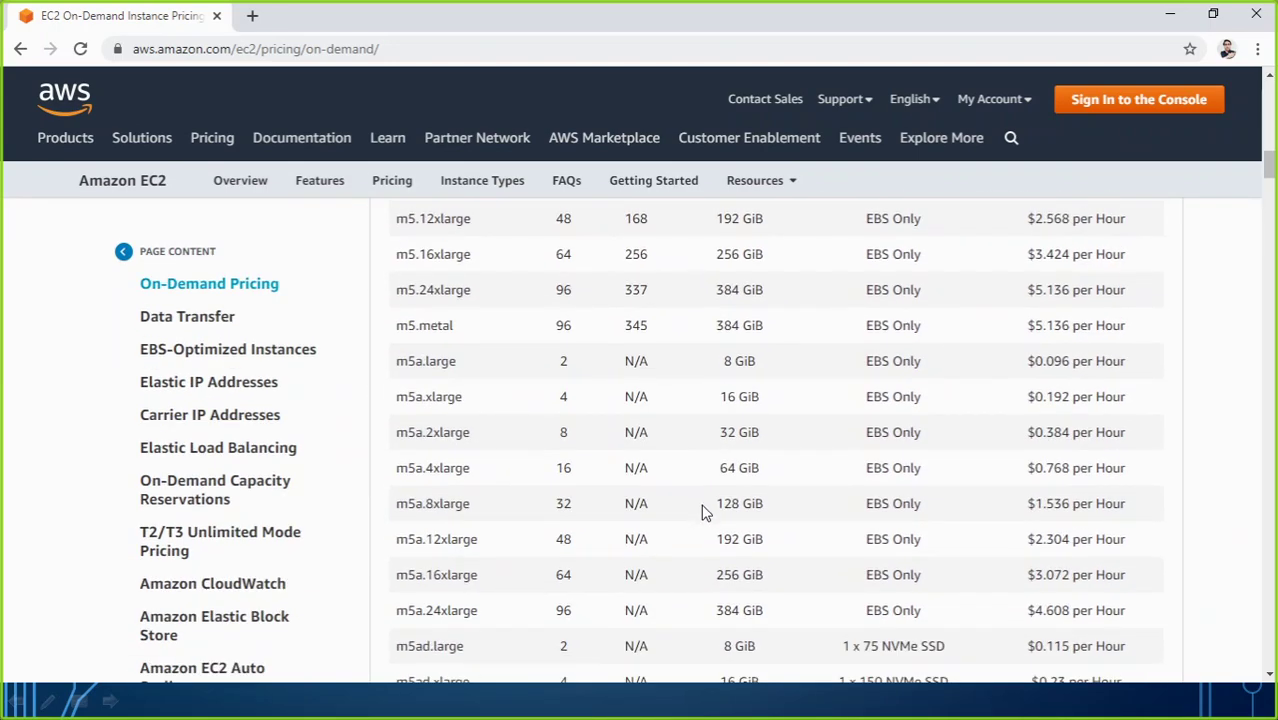
scroll(700, 515, "down", 20)
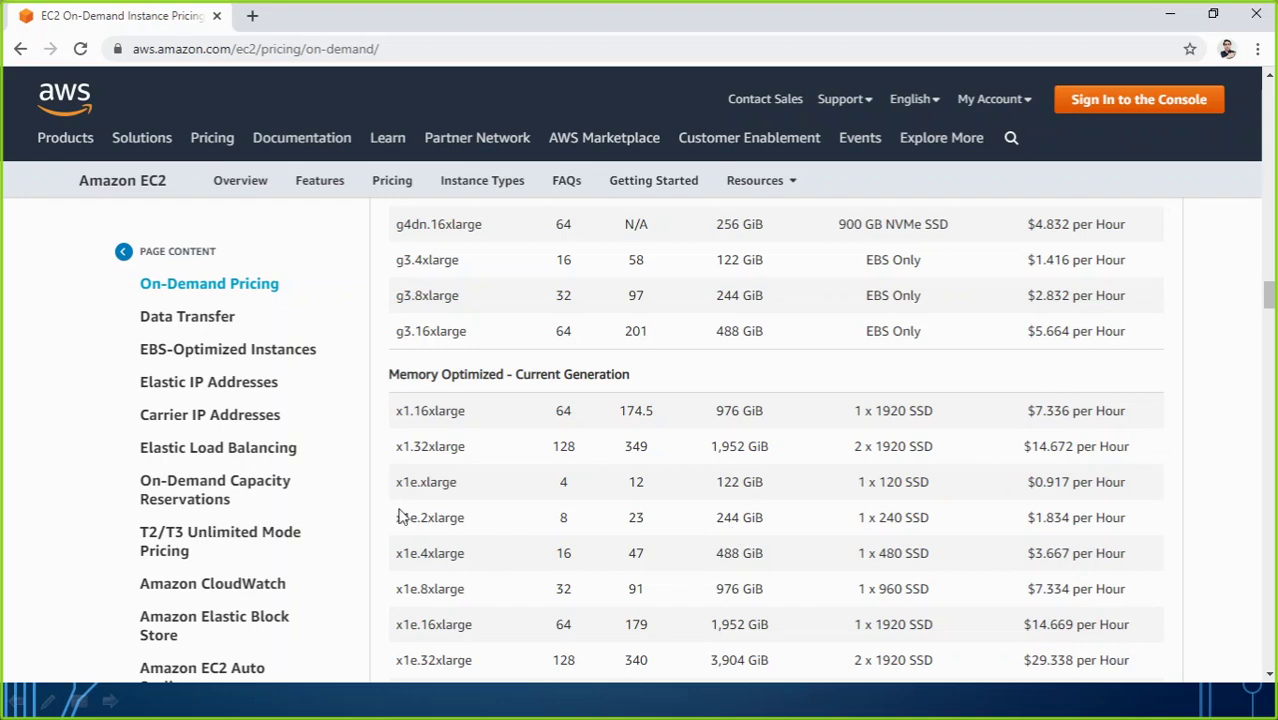
scroll(590, 486, "down", 1)
scroll(590, 486, "down", 10)
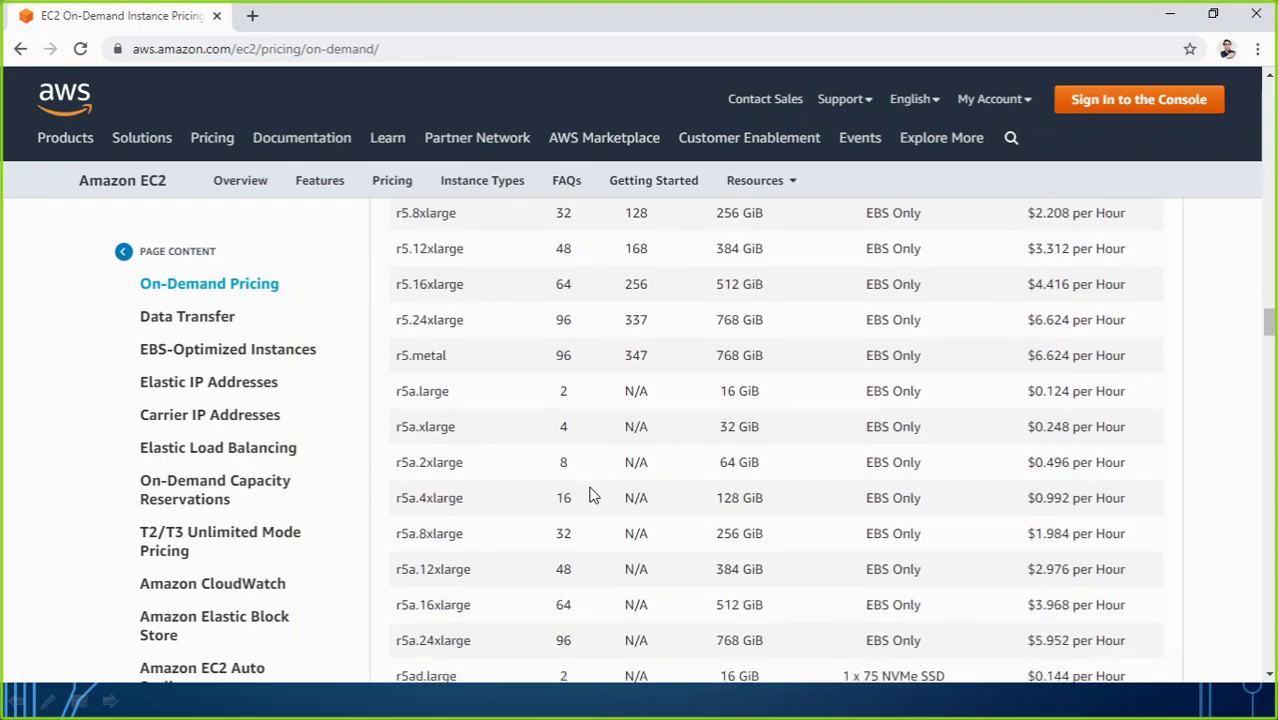
scroll(1203, 465, "up", 15)
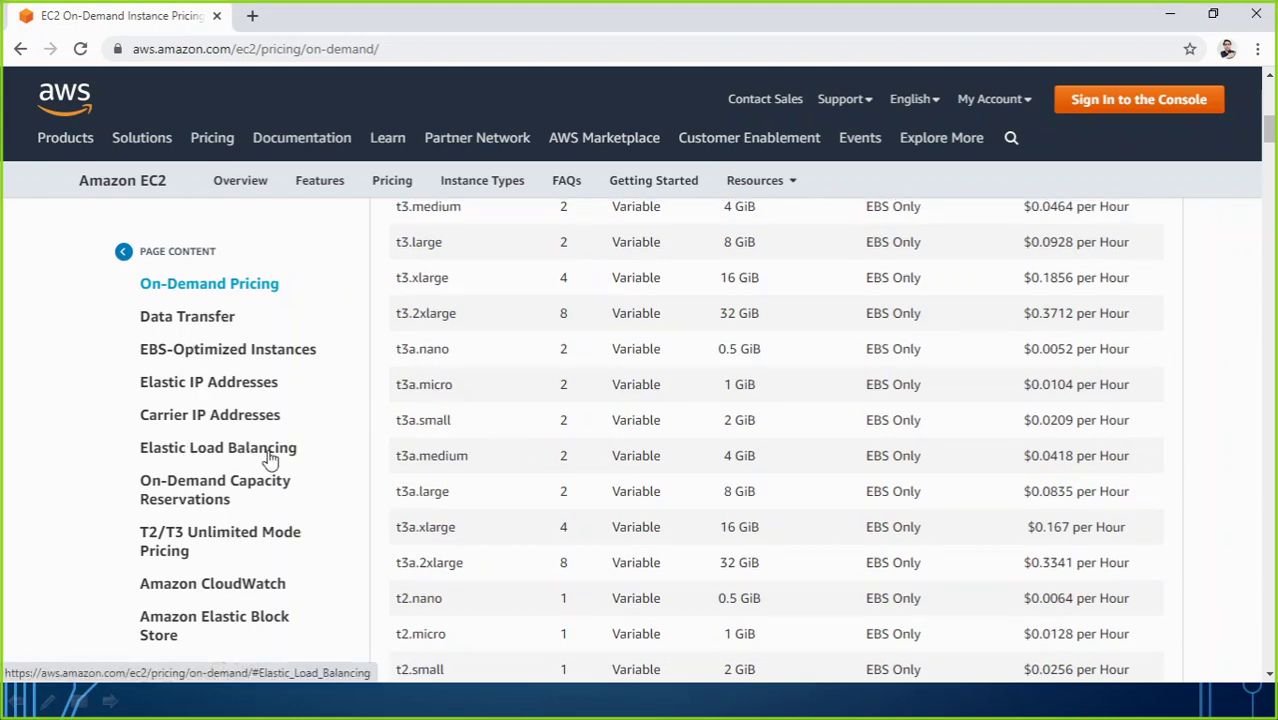
scroll(265, 448, "up", 5)
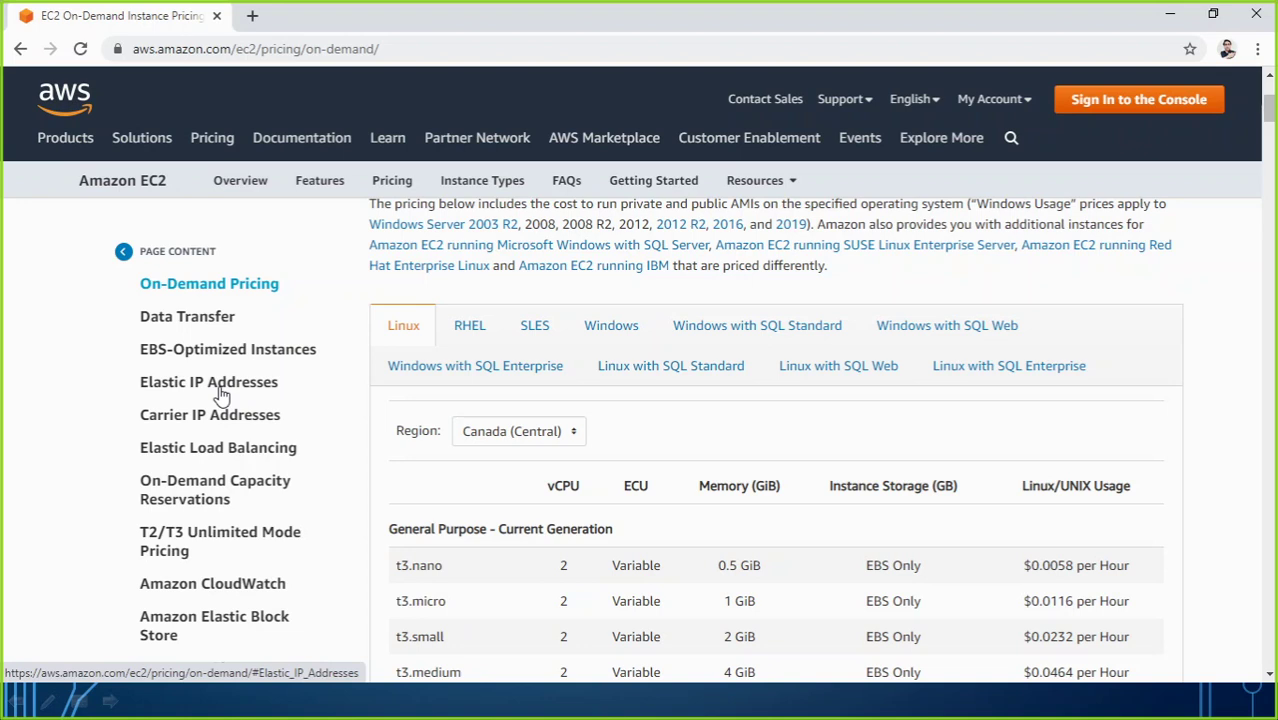
Step: Review the Elastic IP and Carrier IP address charges, leaving Boston as the region
left_click(221, 391)
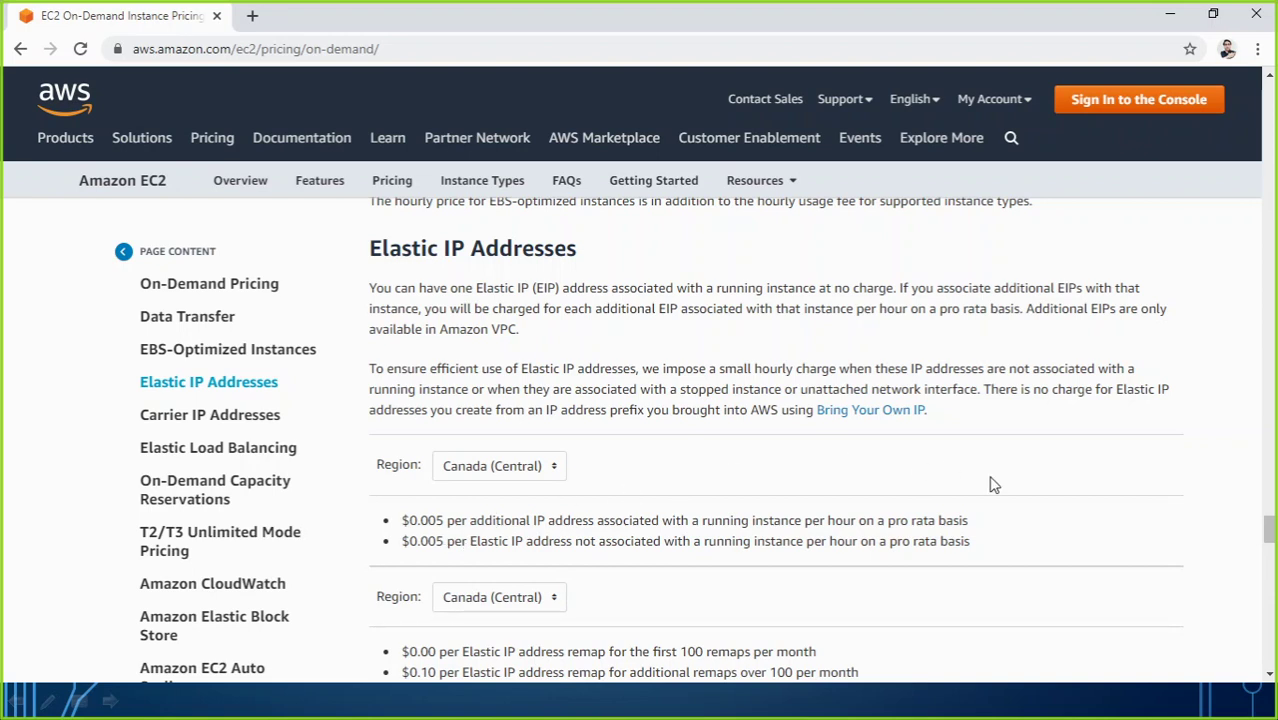
left_click(197, 414)
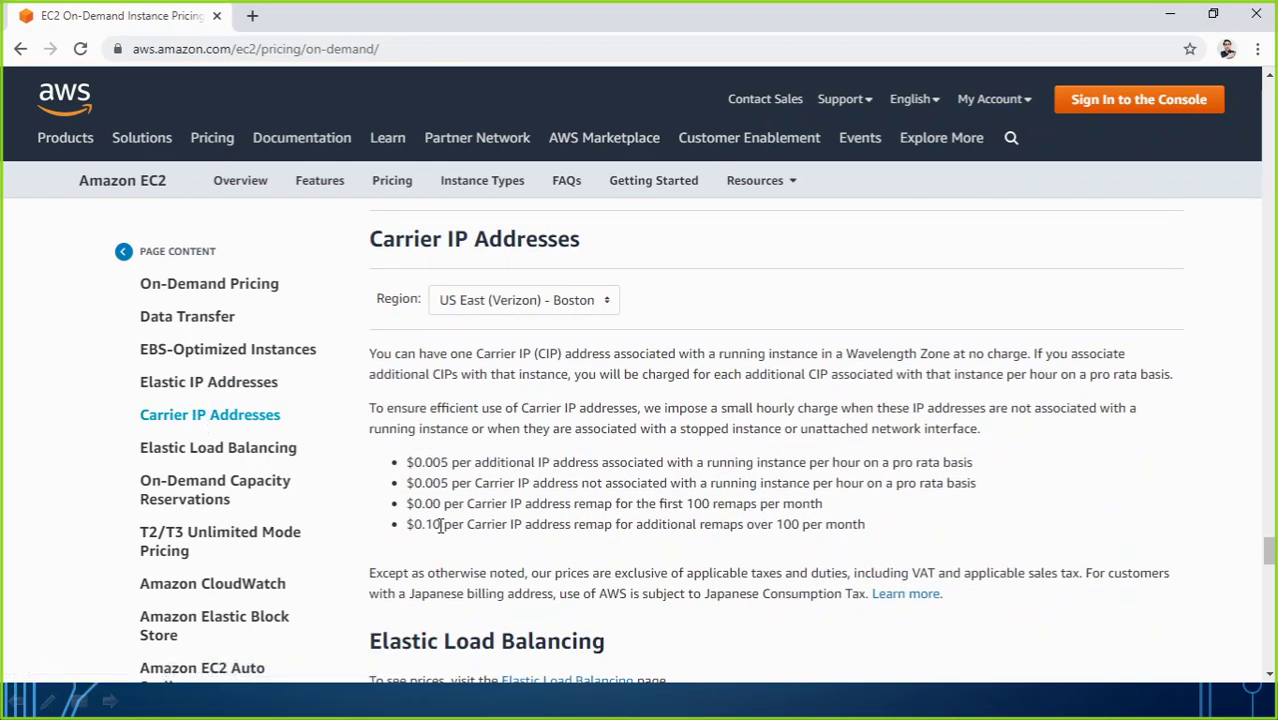
left_click(603, 308)
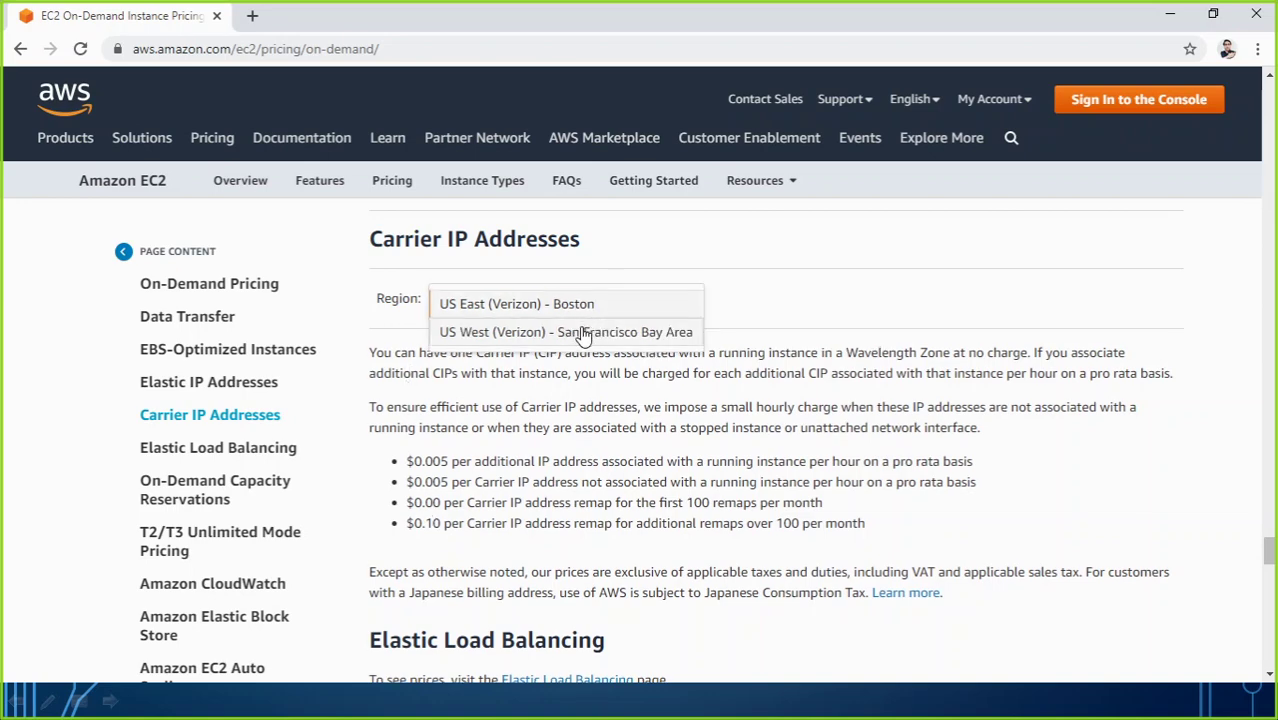
left_click(375, 329)
scroll(388, 330, "up", 5)
scroll(388, 330, "up", 5)
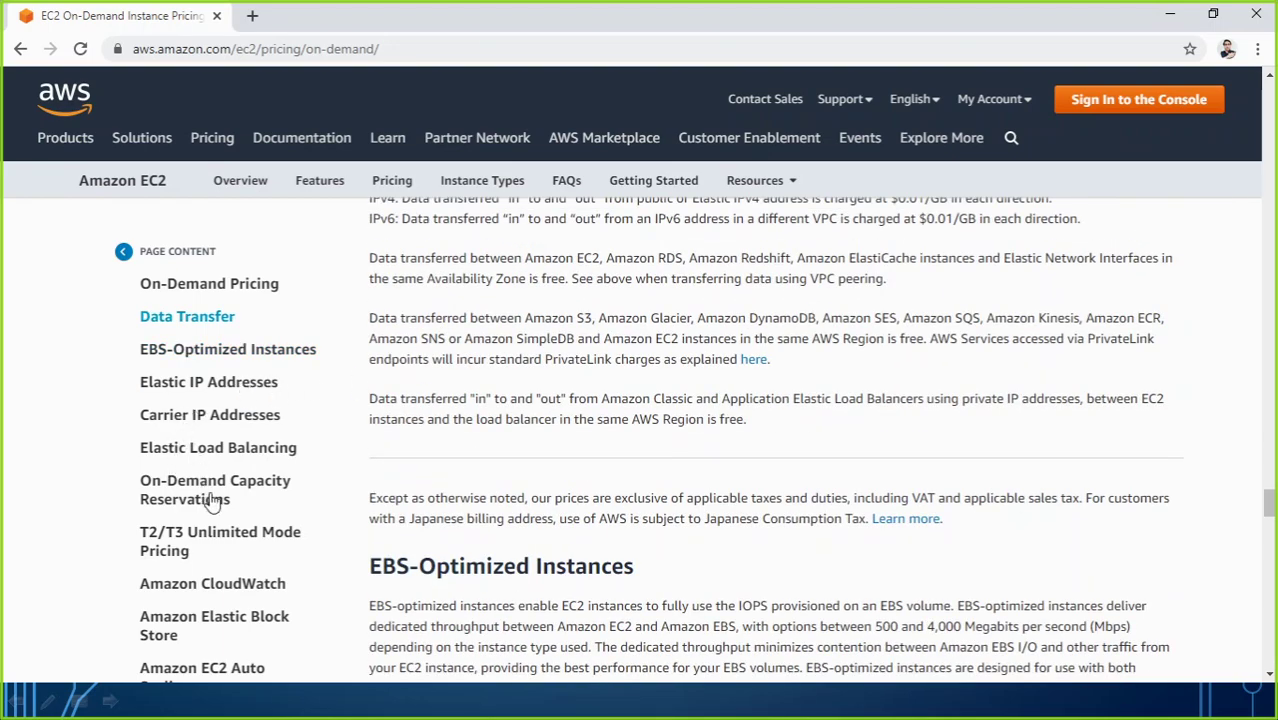
Step: Read the Elastic Load Balancing and T2/T3 Unlimited Mode notes down to the closing resources
left_click(204, 452)
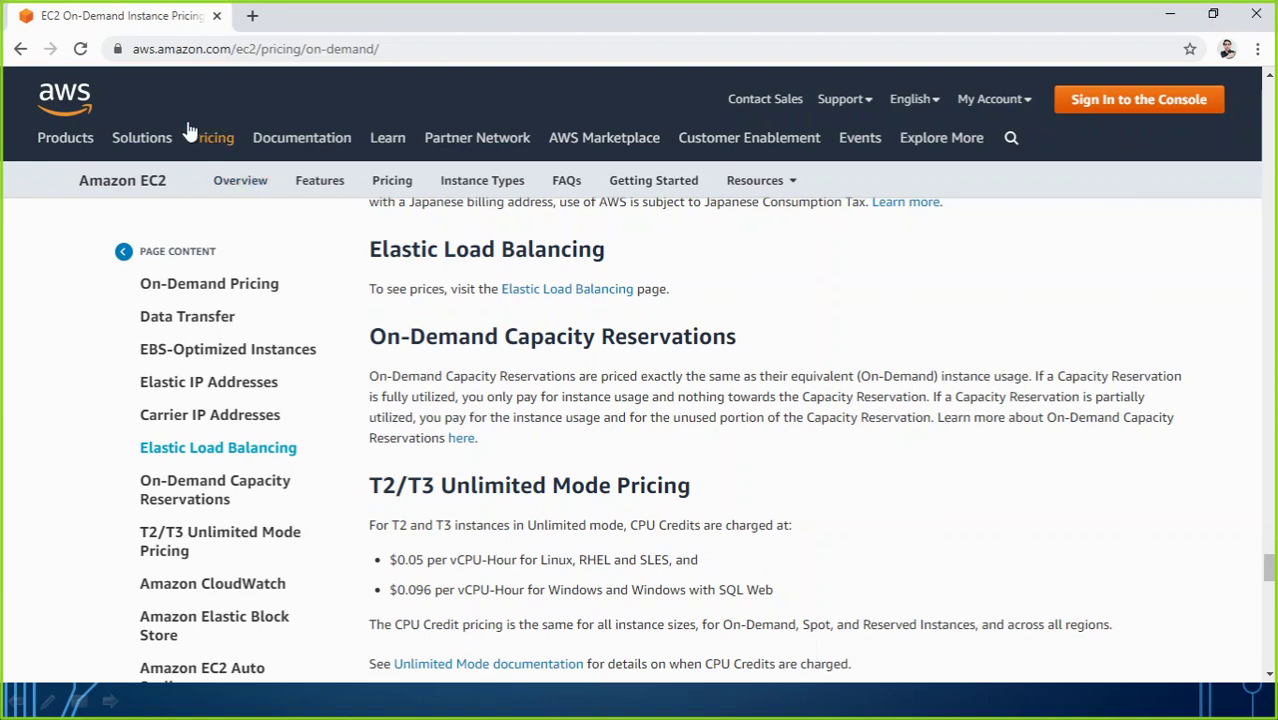
left_click_drag(380, 49, 127, 51)
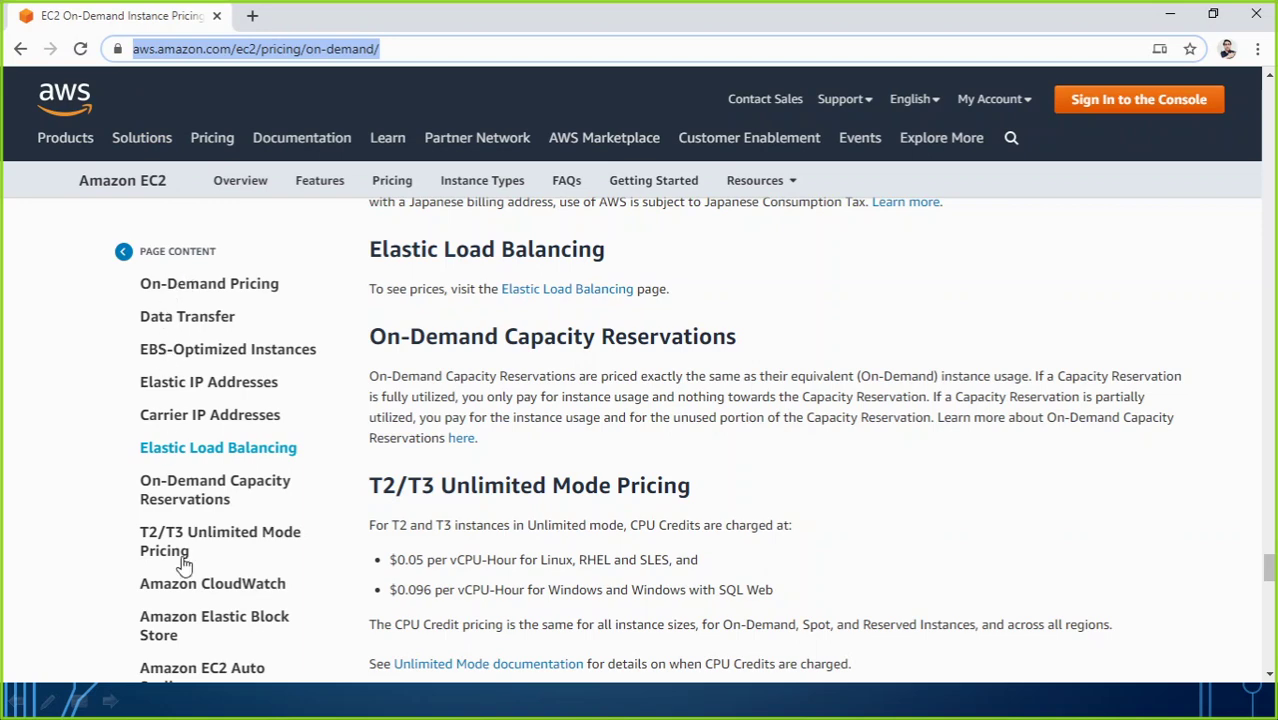
left_click(58, 547)
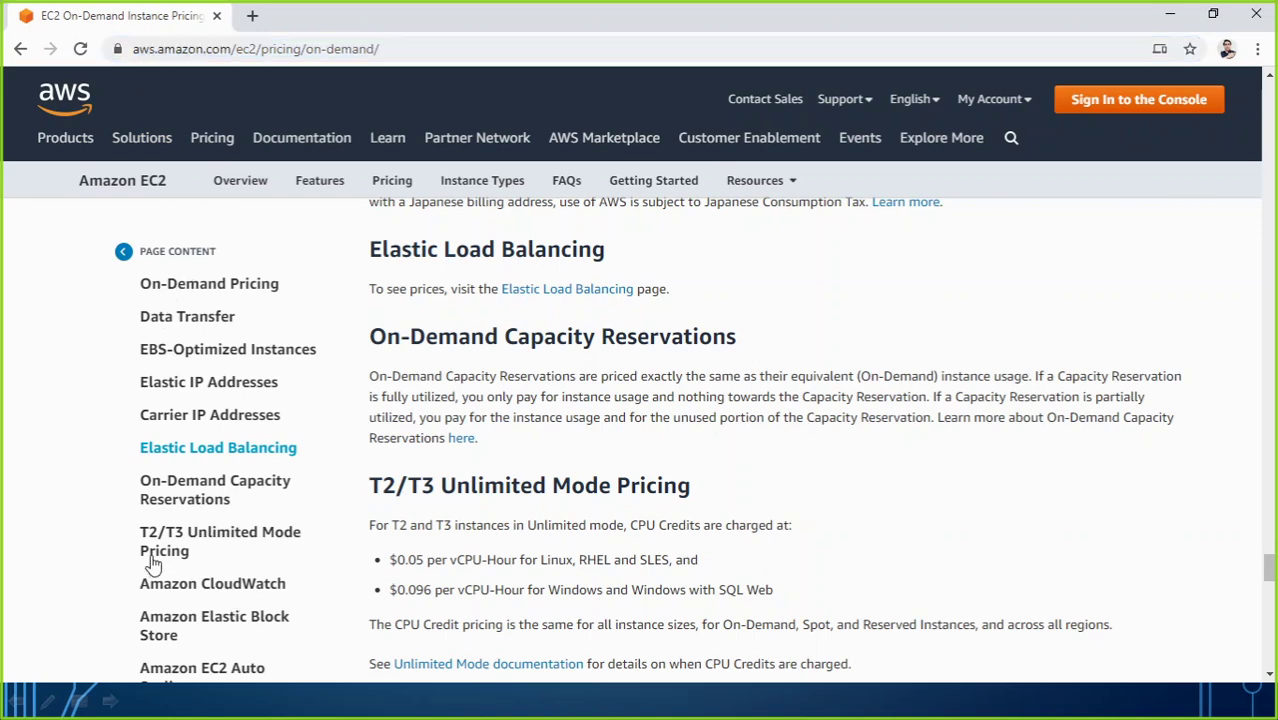
left_click(156, 560)
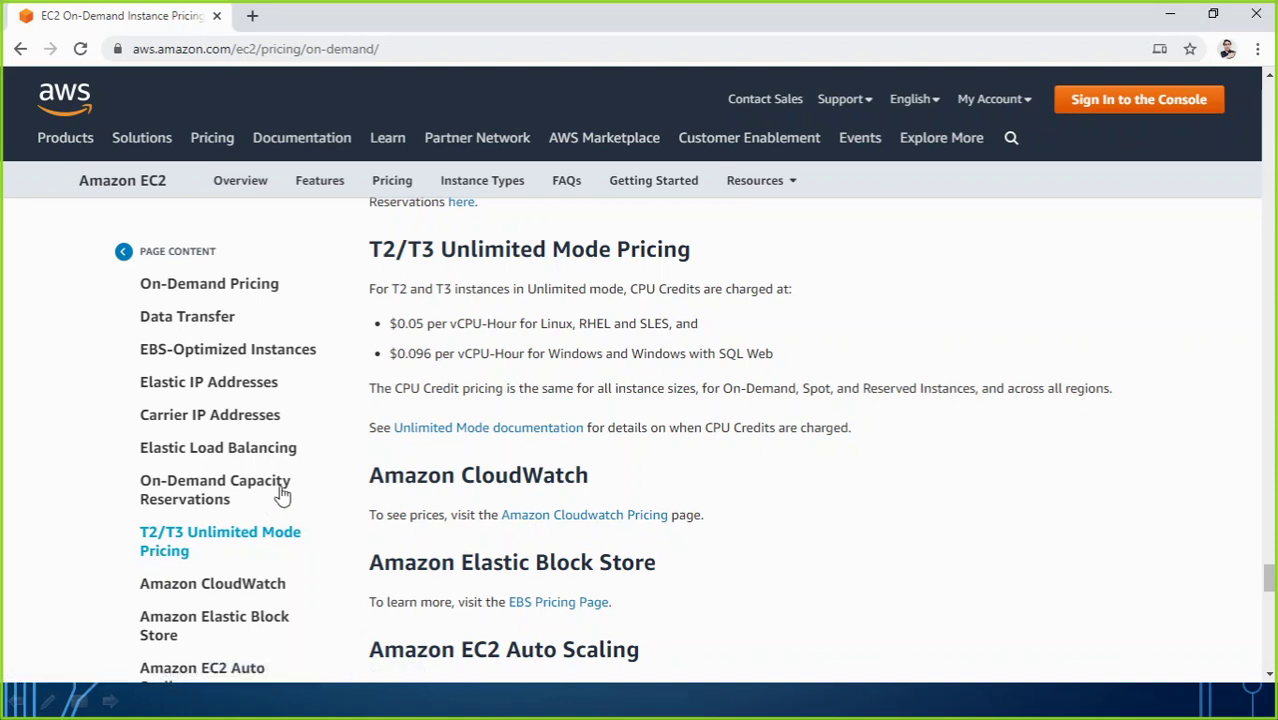
scroll(290, 500, "down", 5)
scroll(489, 505, "down", 6)
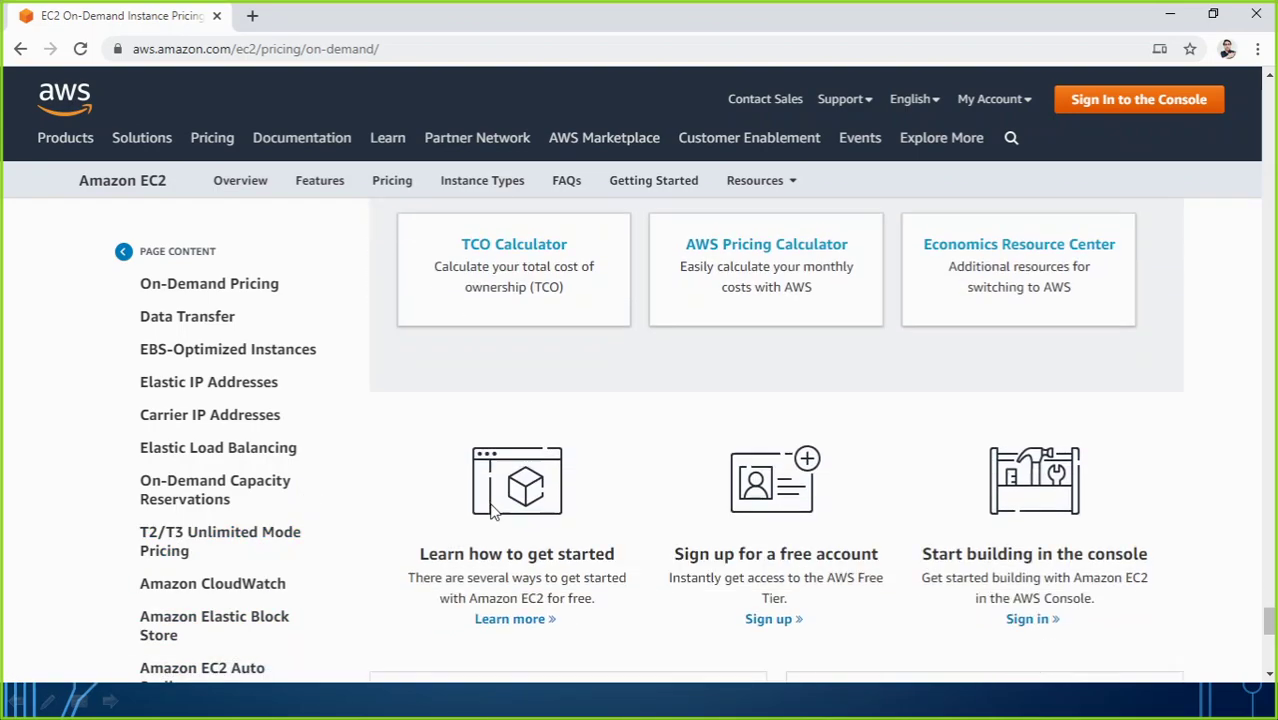
Step: Show the Data Transfer prices for Asia Pacific (Mumbai)
left_click(197, 320)
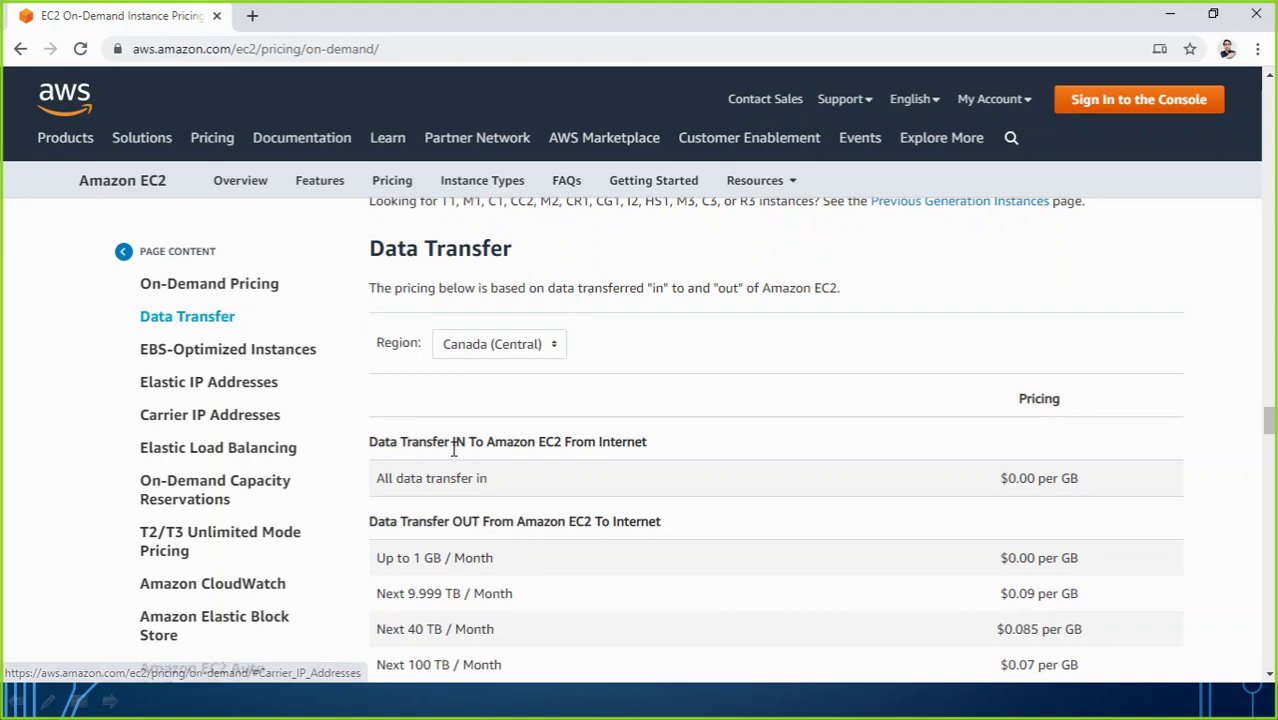
left_click(508, 345)
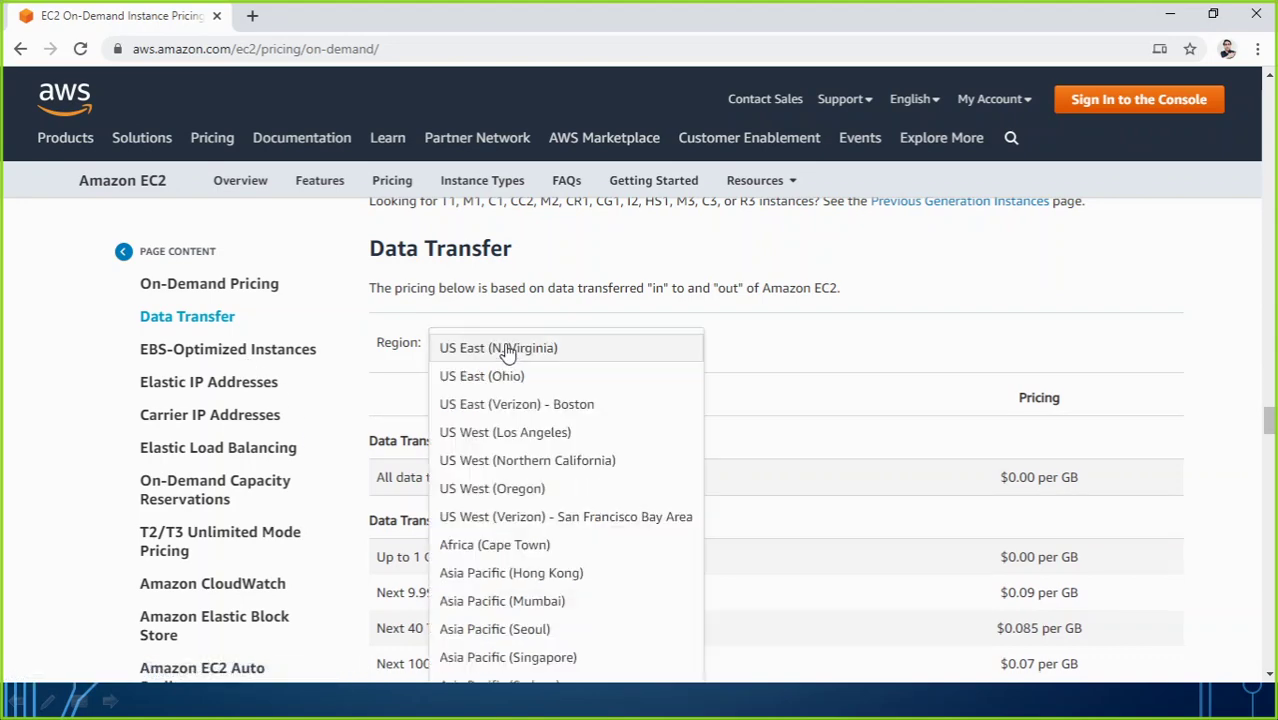
scroll(512, 500, "down", 3)
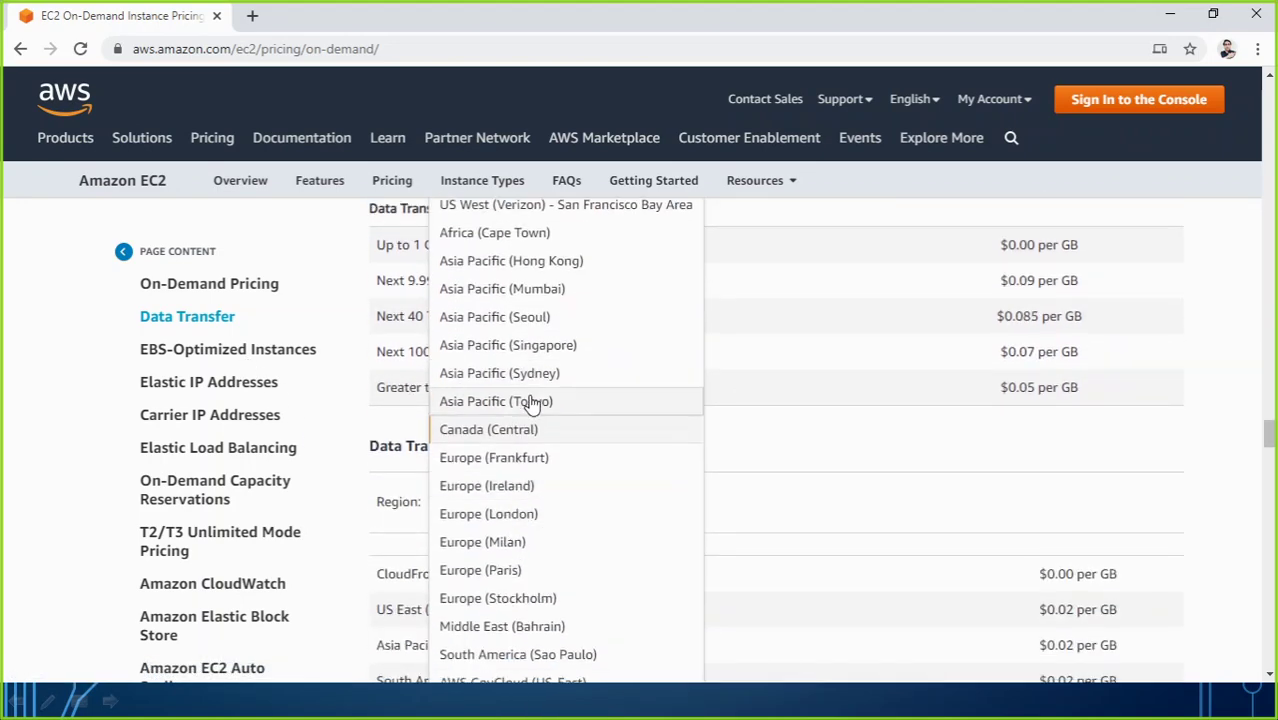
left_click(522, 290)
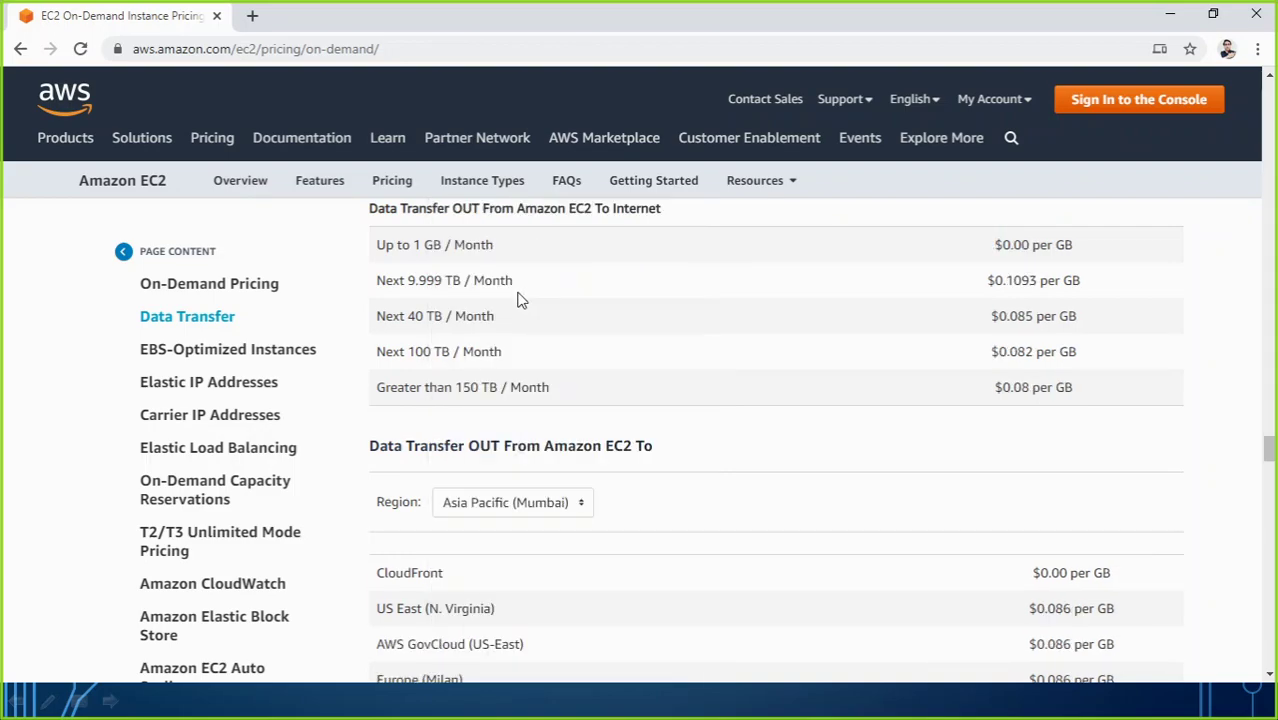
scroll(516, 434, "up", 2)
scroll(517, 436, "up", 10)
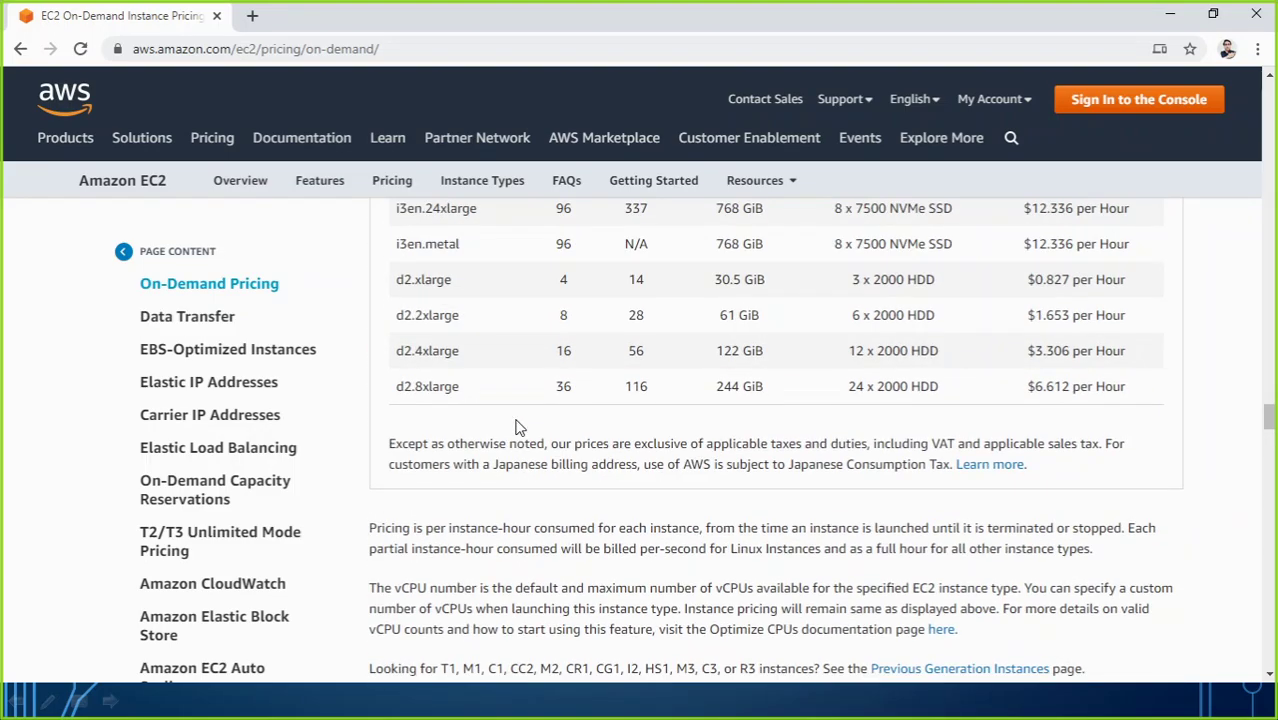
scroll(517, 408, "up", 15)
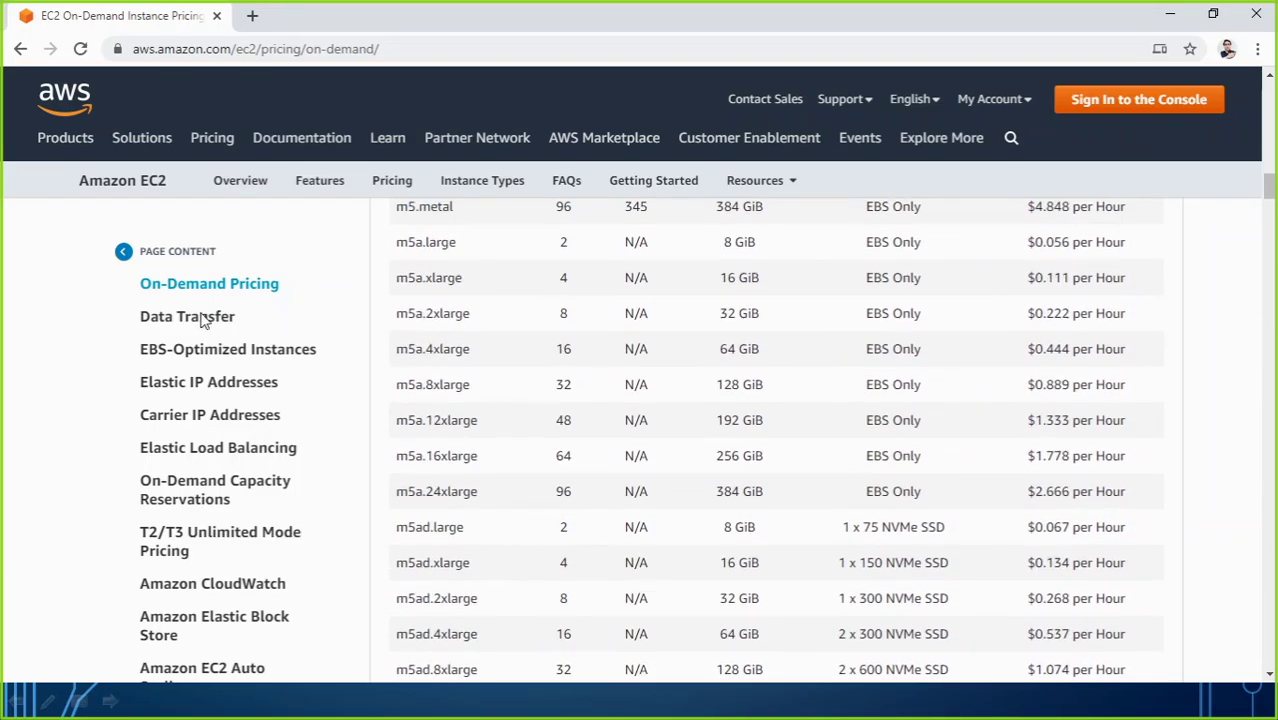
left_click(190, 324)
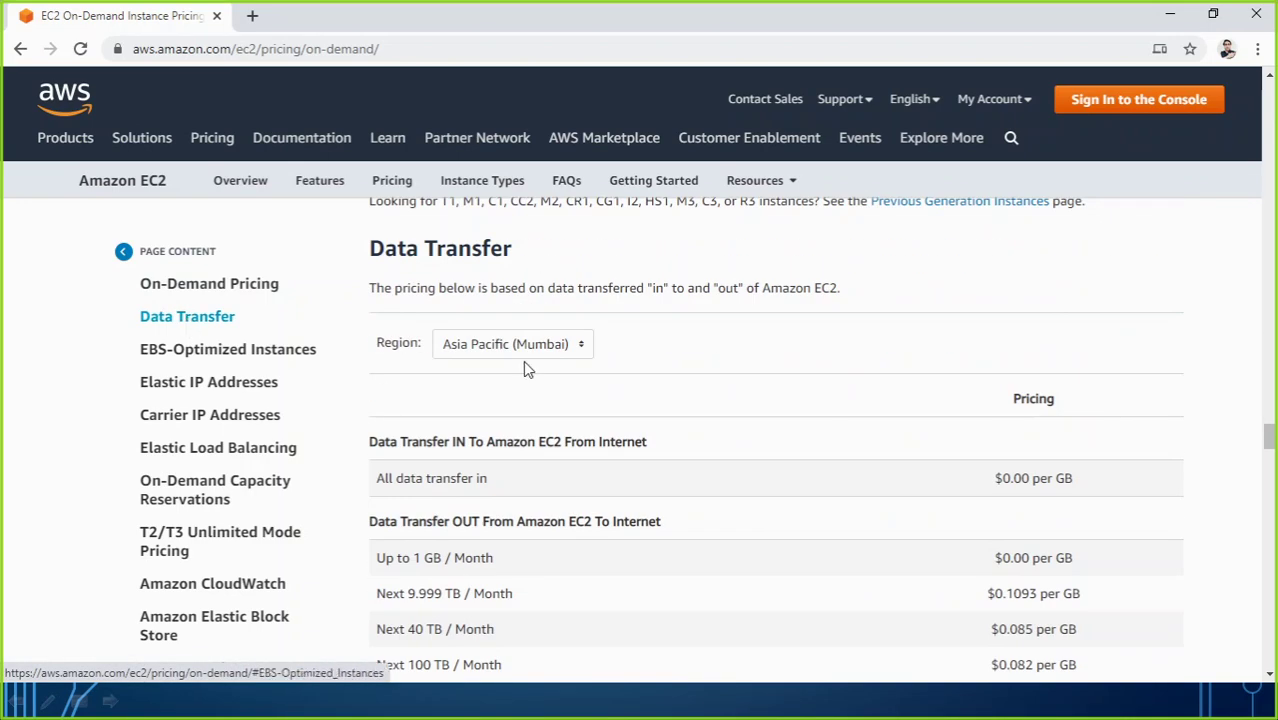
scroll(508, 521, "down", 2)
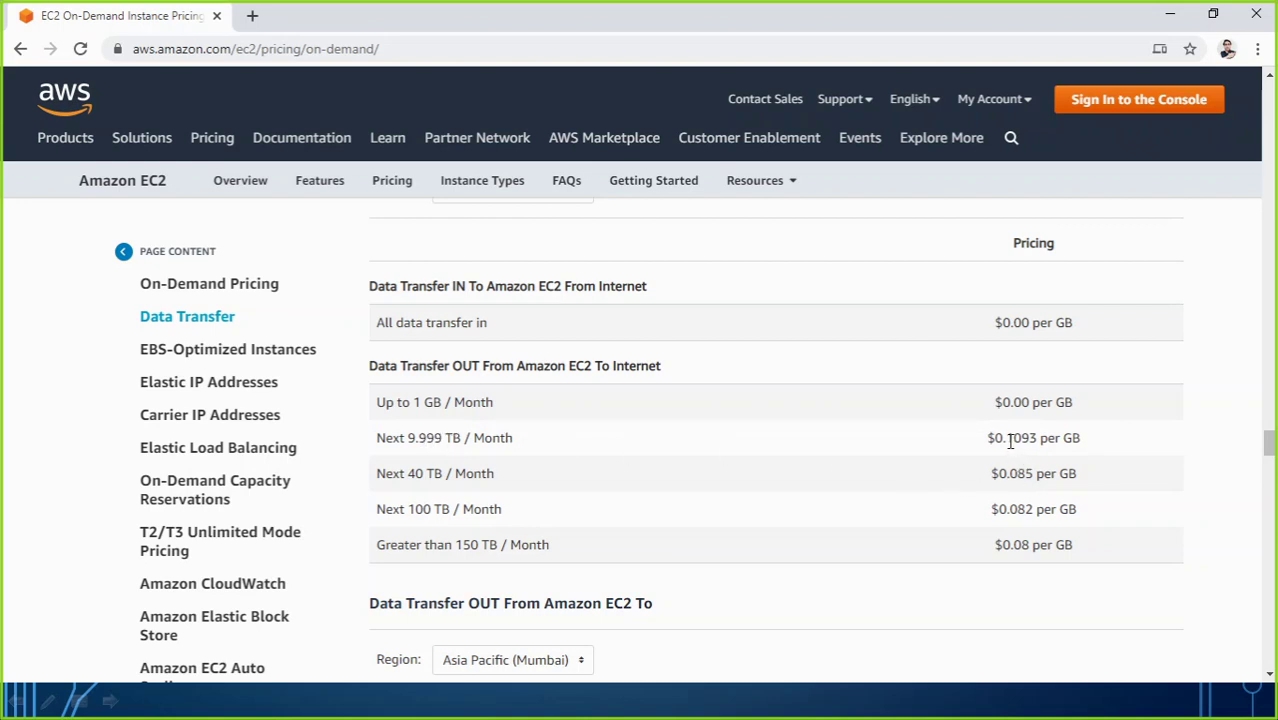
Step: Highlight the Next 9.999 TB and $0.085 per GB prices, then return to On-Demand Pricing
left_click_drag(1004, 440, 1038, 440)
left_click_drag(990, 474, 1096, 484)
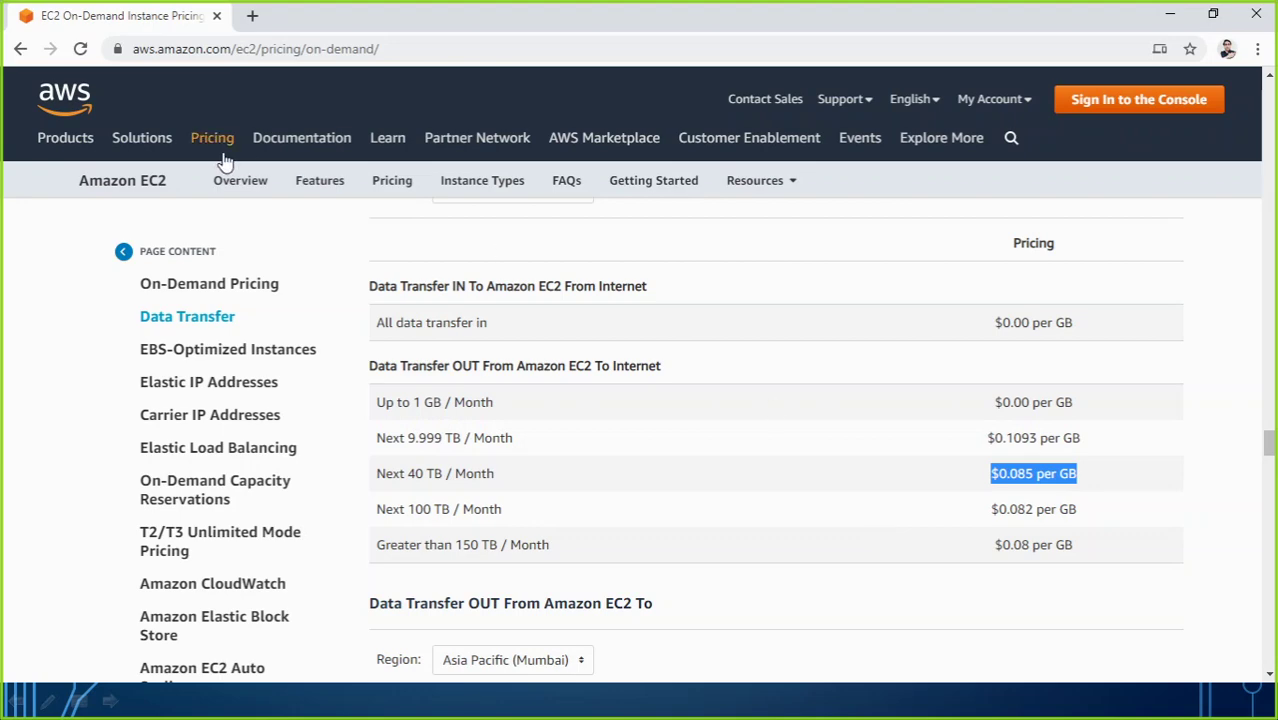
left_click(250, 288)
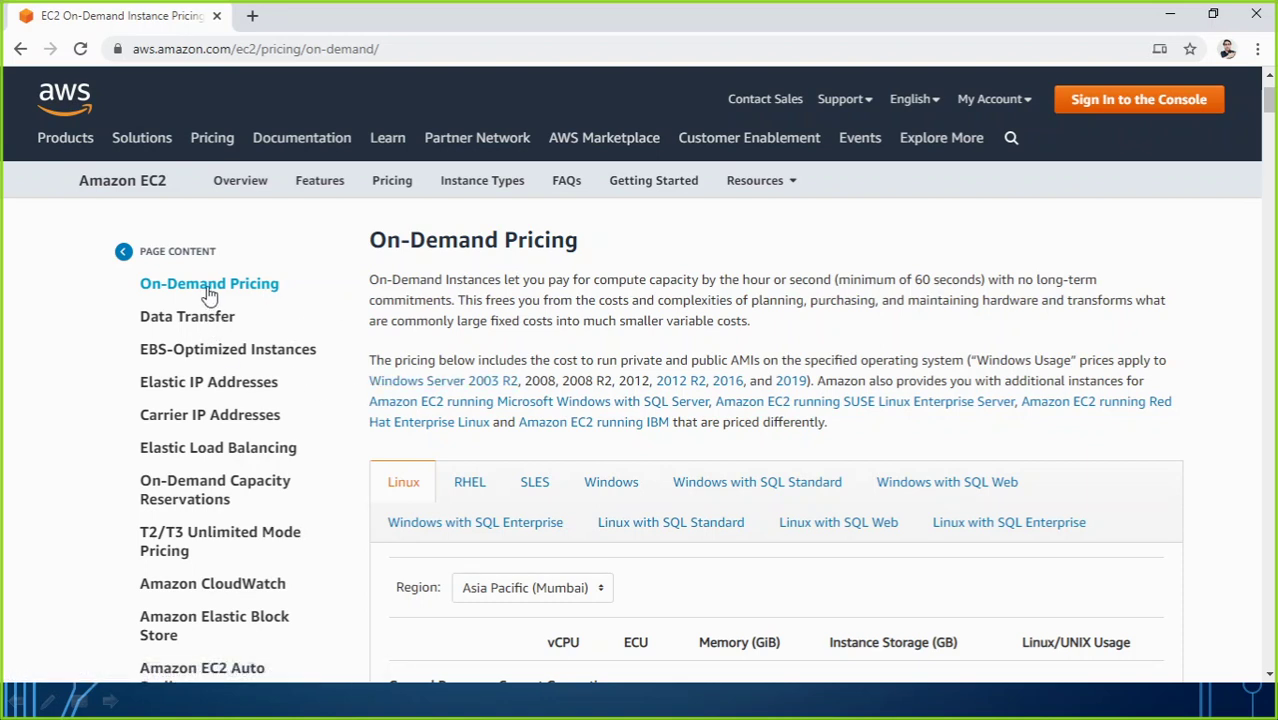
Step: Highlight the Windows t2.medium price of $0.0676 per hour, then return to the EC2 BILLING slide
scroll(548, 383, "down", 2)
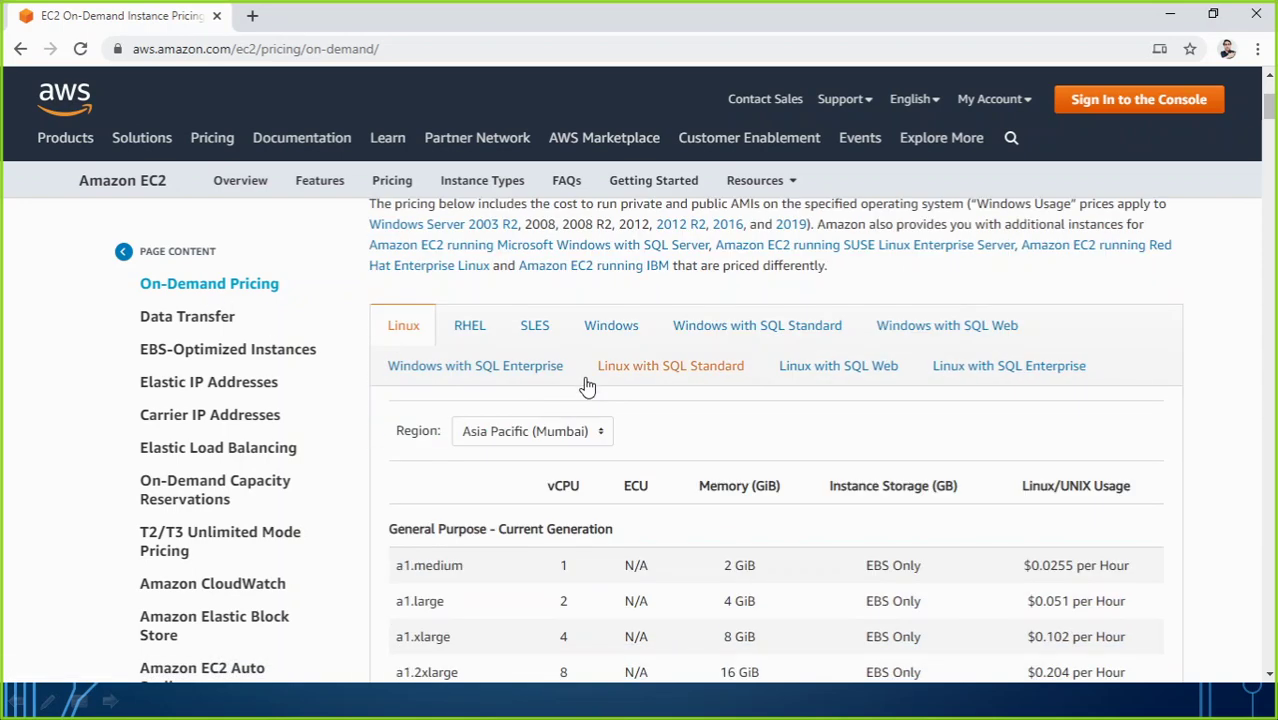
left_click(616, 330)
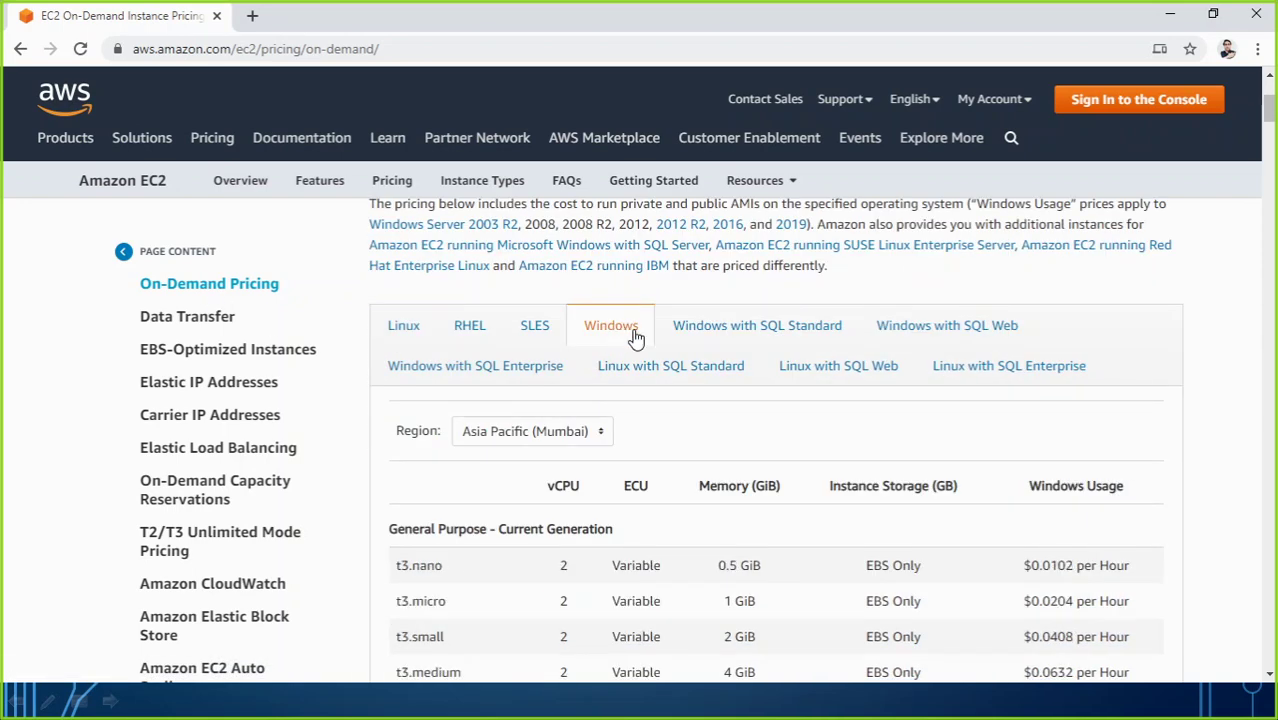
scroll(633, 345, "down", 2)
scroll(562, 414, "down", 3)
scroll(562, 422, "down", 3)
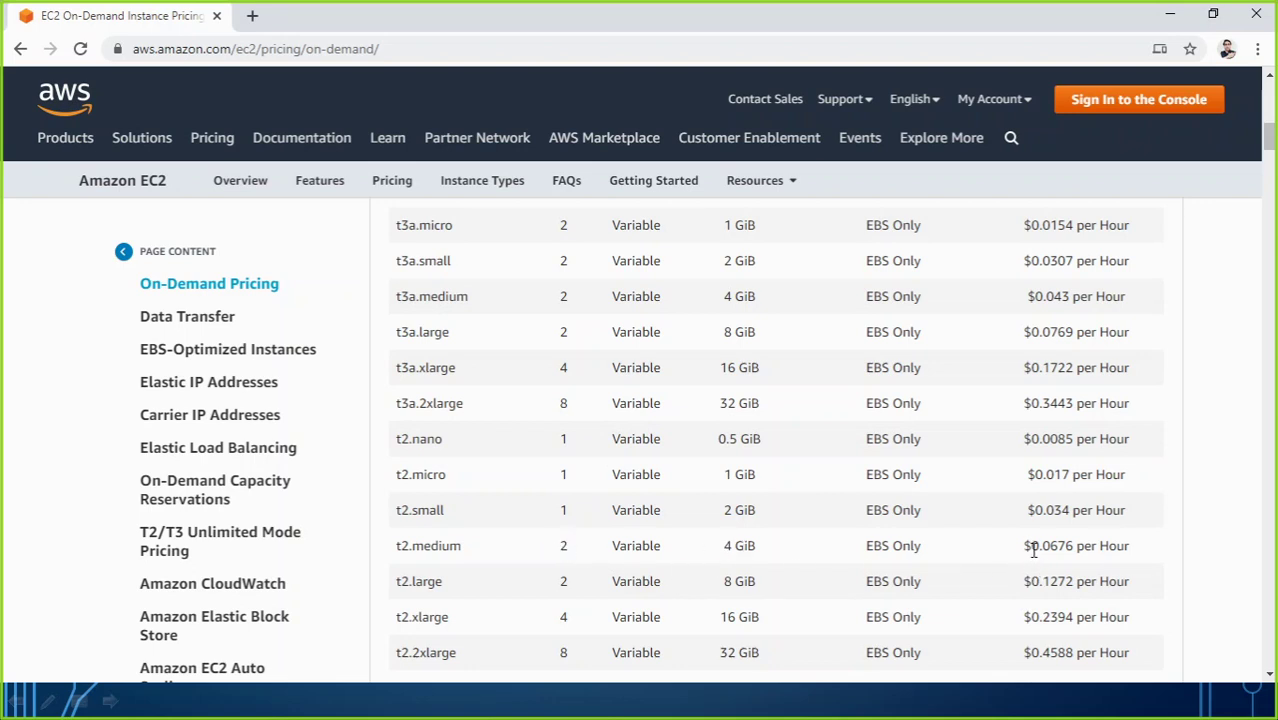
left_click_drag(1033, 547, 1145, 552)
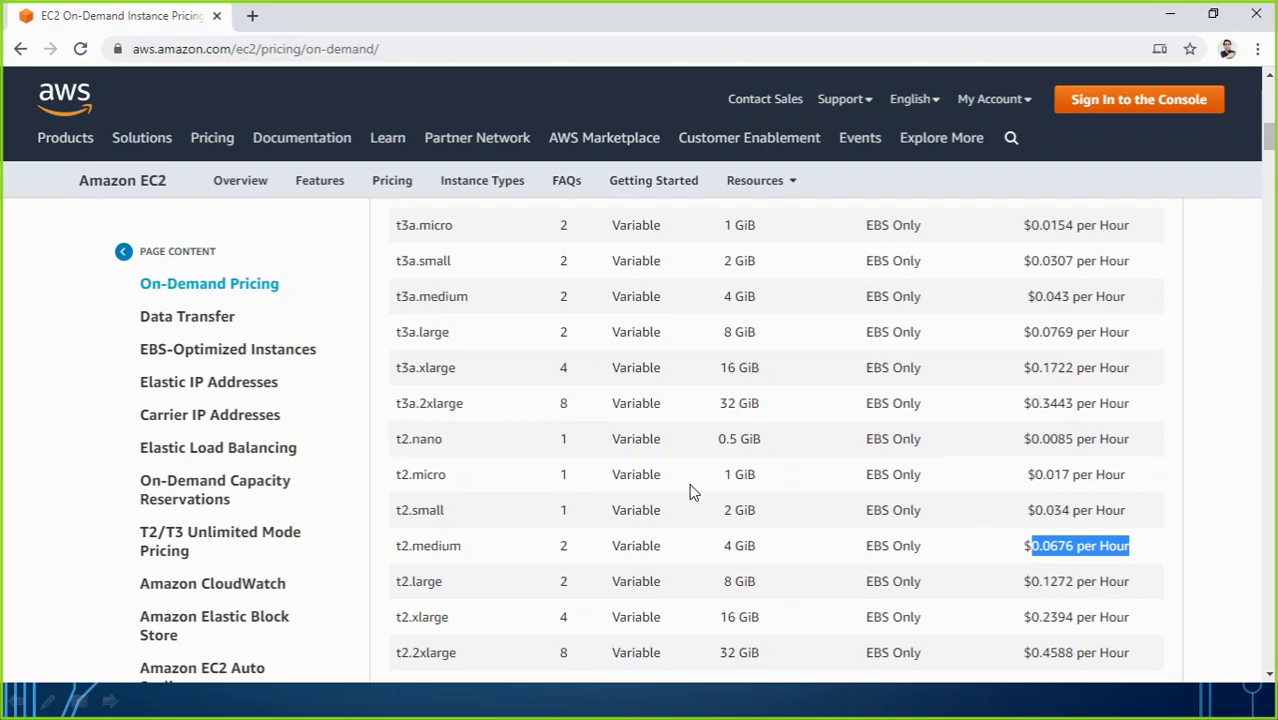
left_click(658, 707)
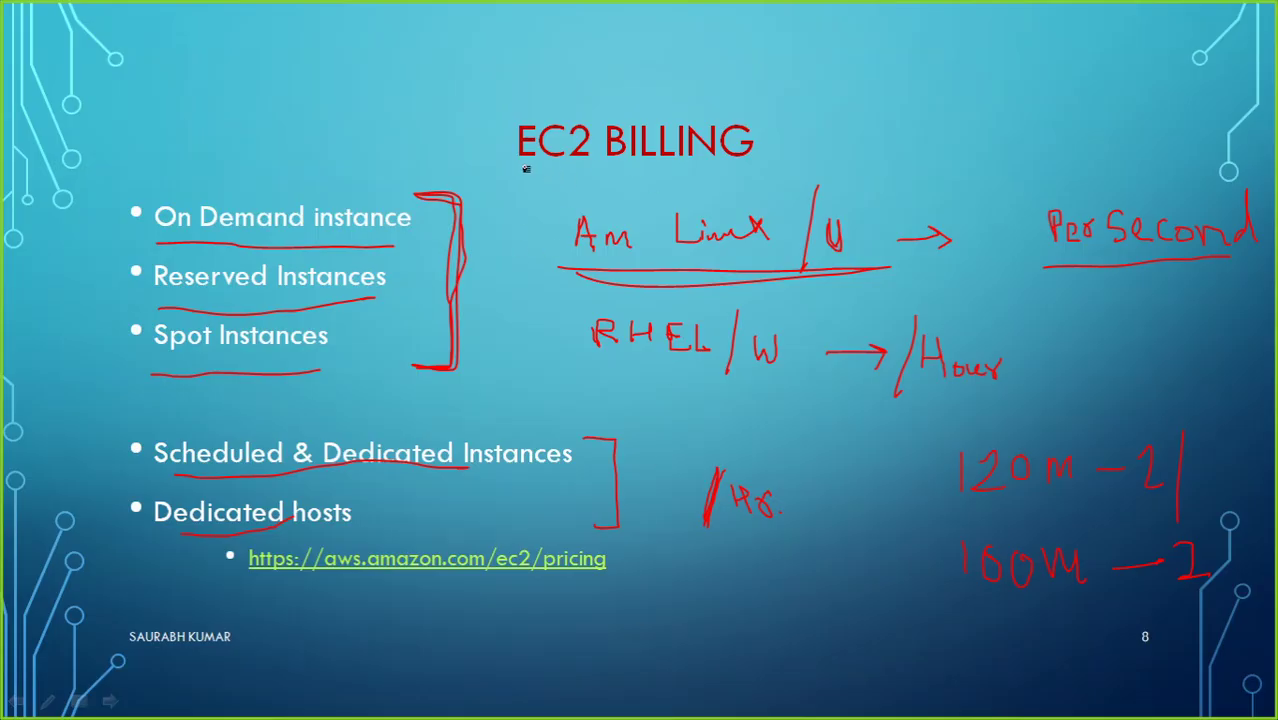
Step: Draw a red freehand box around the EC2 BILLING title
mouse_move(491, 105)
left_mouse_down()
mouse_move(486, 150)
mouse_move(664, 183)
mouse_move(785, 135)
mouse_move(660, 98)
mouse_move(494, 104)
left_mouse_up()
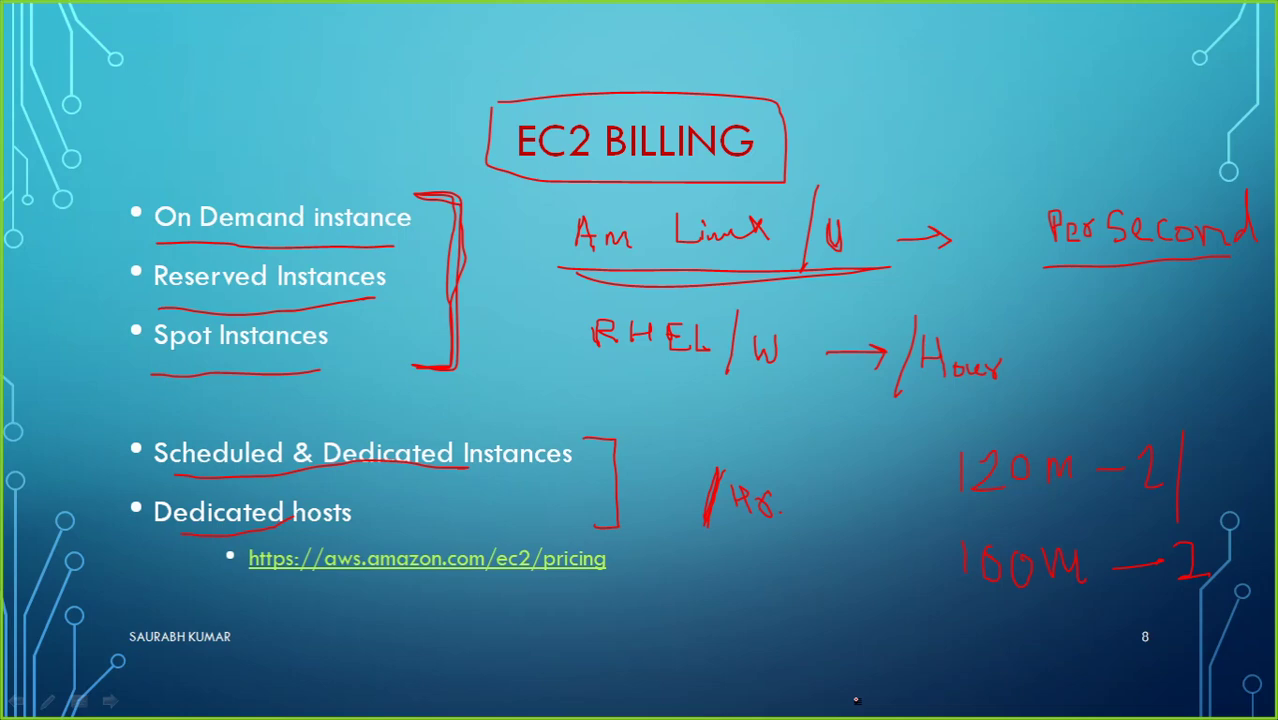
Step: Bring up the Windows Start search
key("super")
Step: Launch Chrome from Start search, load aws.amazon.com, and go to the console sign-in
type("chrom")
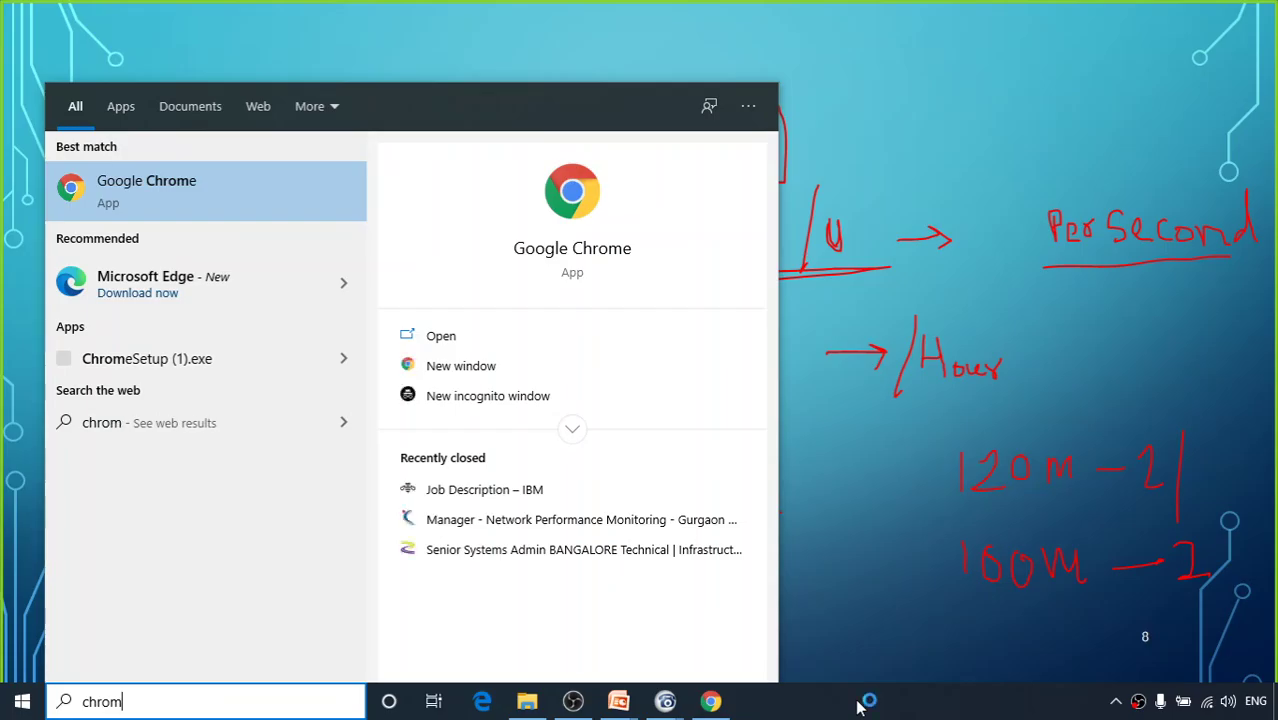
key("Return")
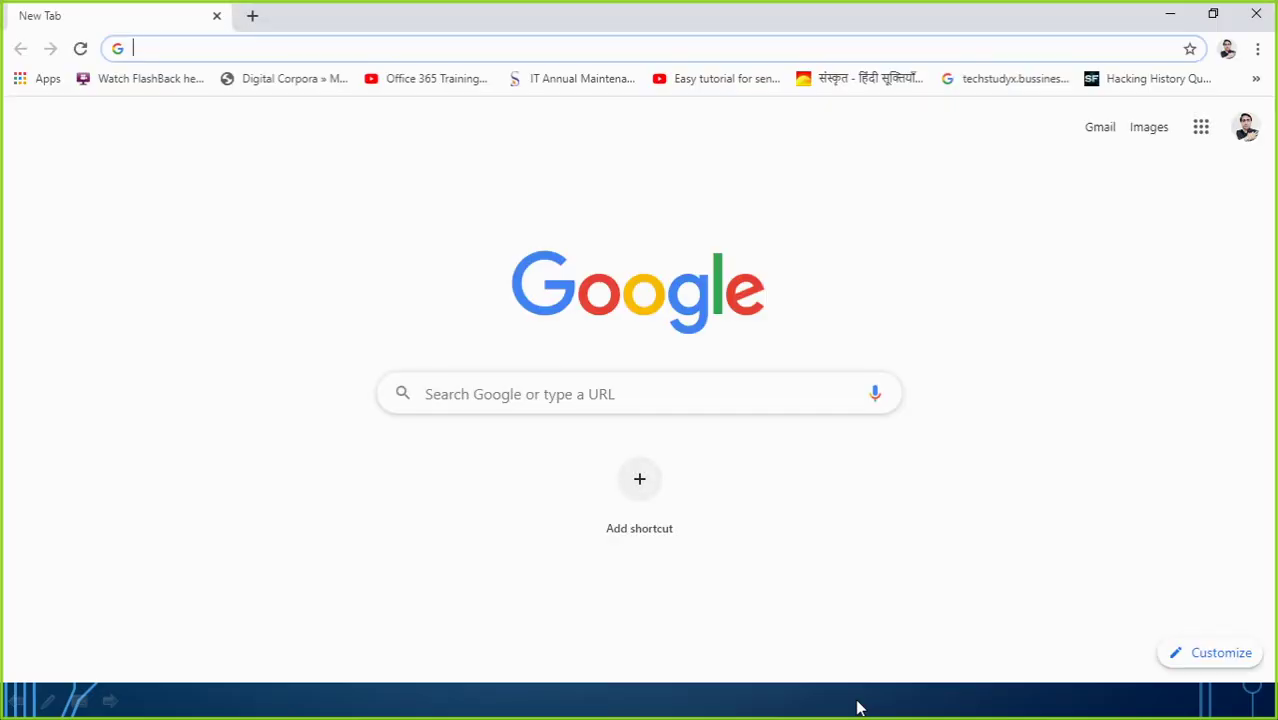
type("aws")
key("Return")
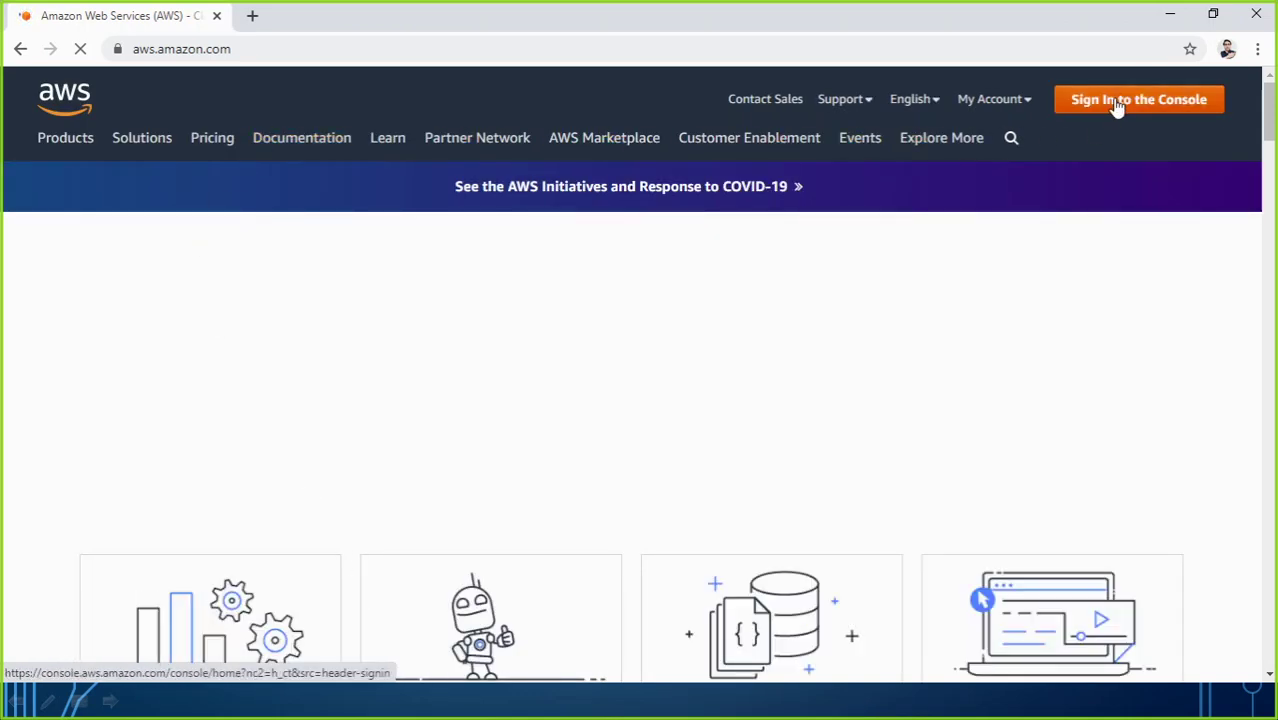
left_click(1124, 113)
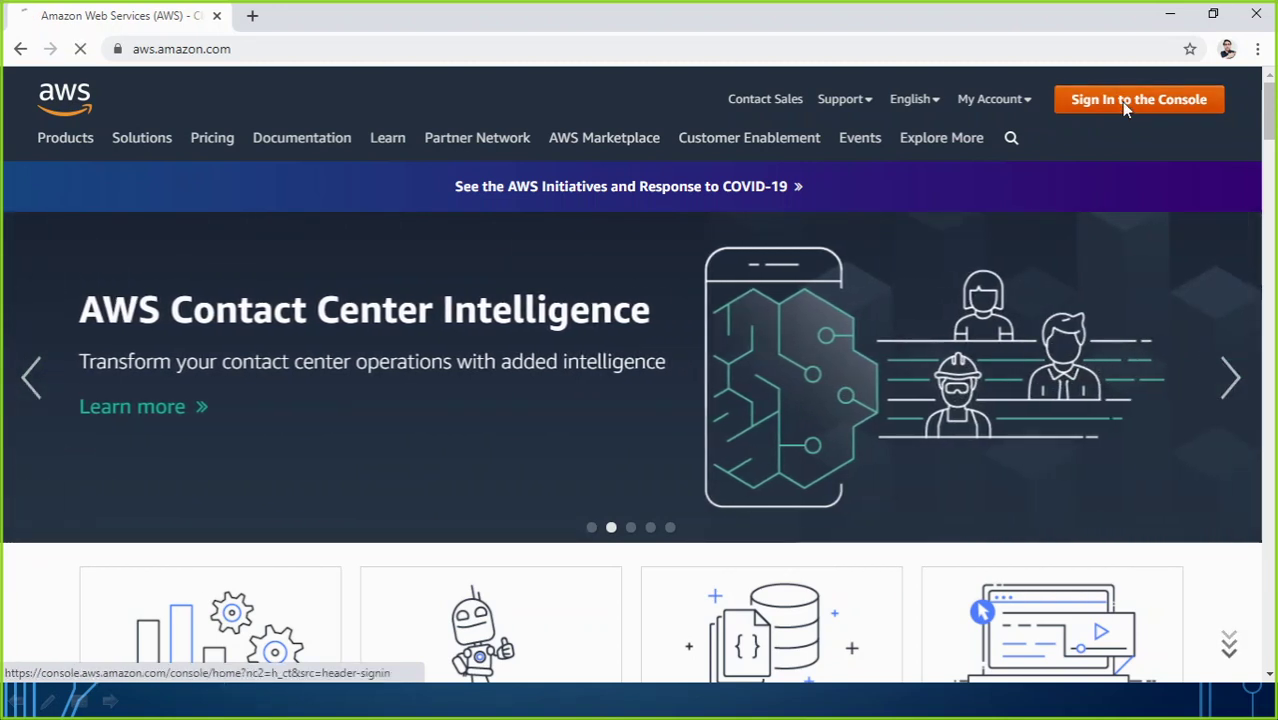
left_click(1125, 108)
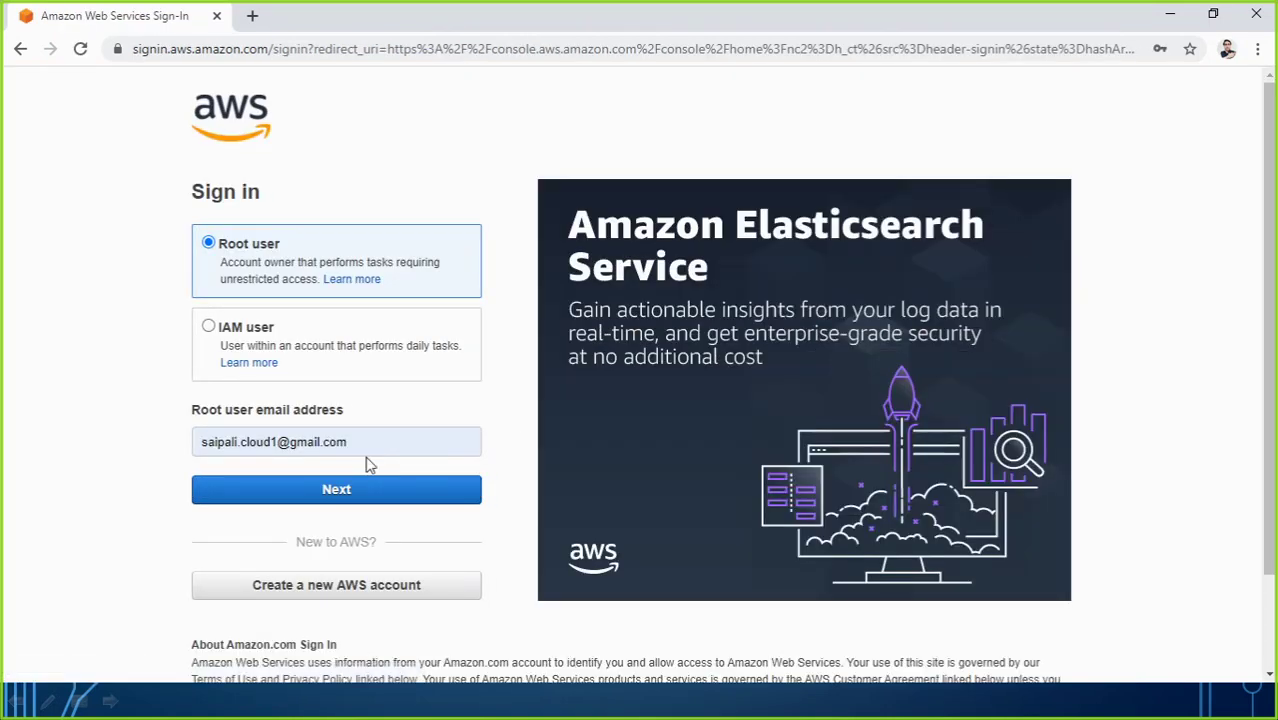
Step: Sign in as root user with the account e-mail and password, then scroll to All services
left_click(343, 490)
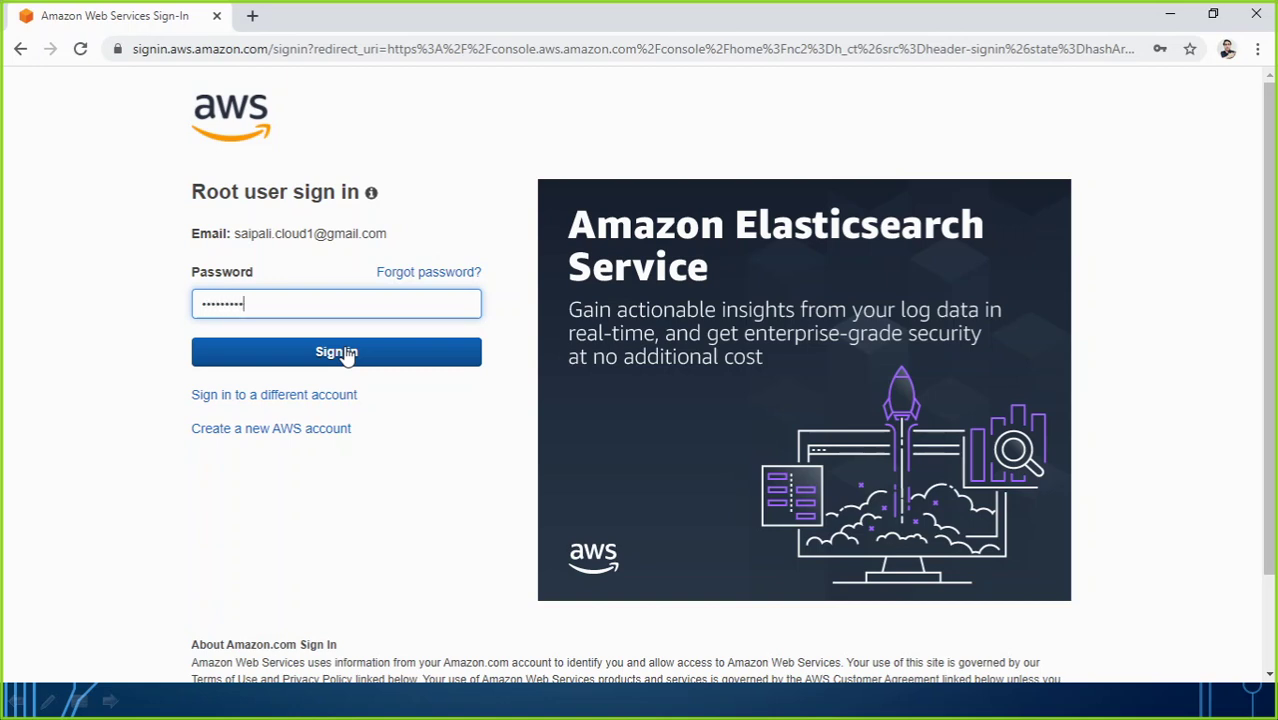
left_click(345, 358)
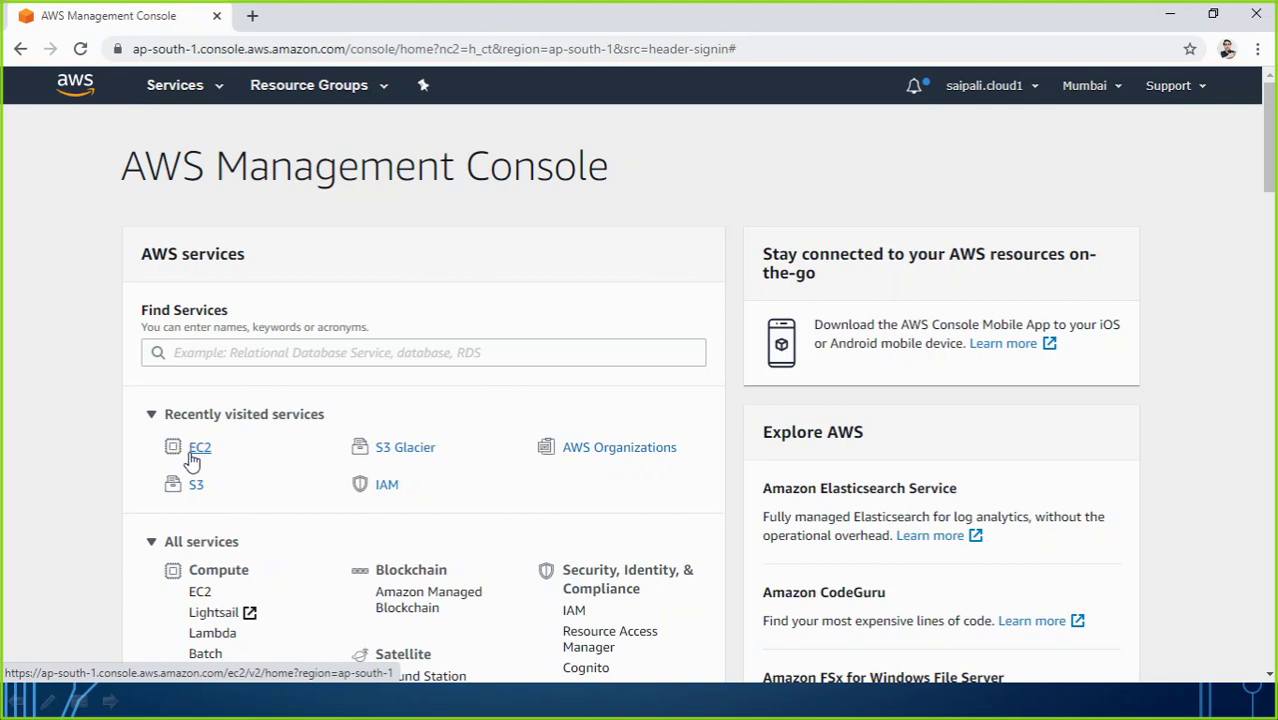
scroll(198, 455, "down", 3)
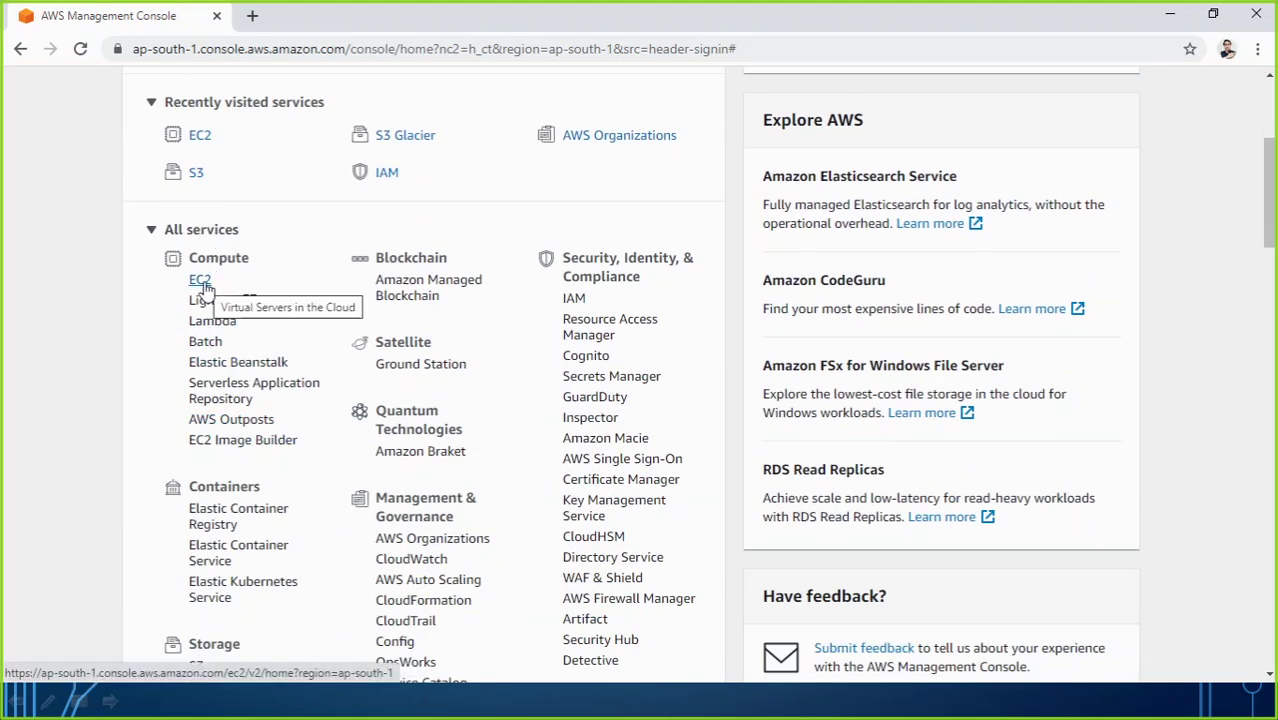
Step: Open EC2 from All services > Compute in the Mumbai region
left_click(201, 287)
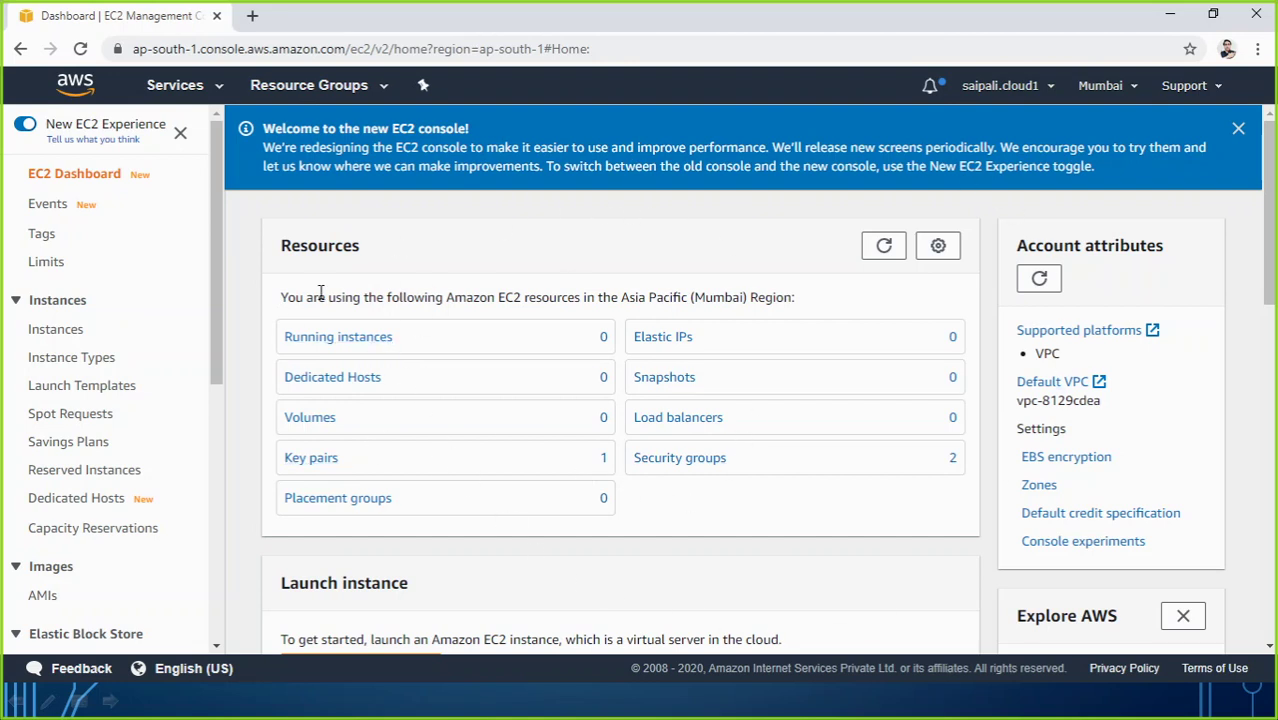
left_click(22, 127)
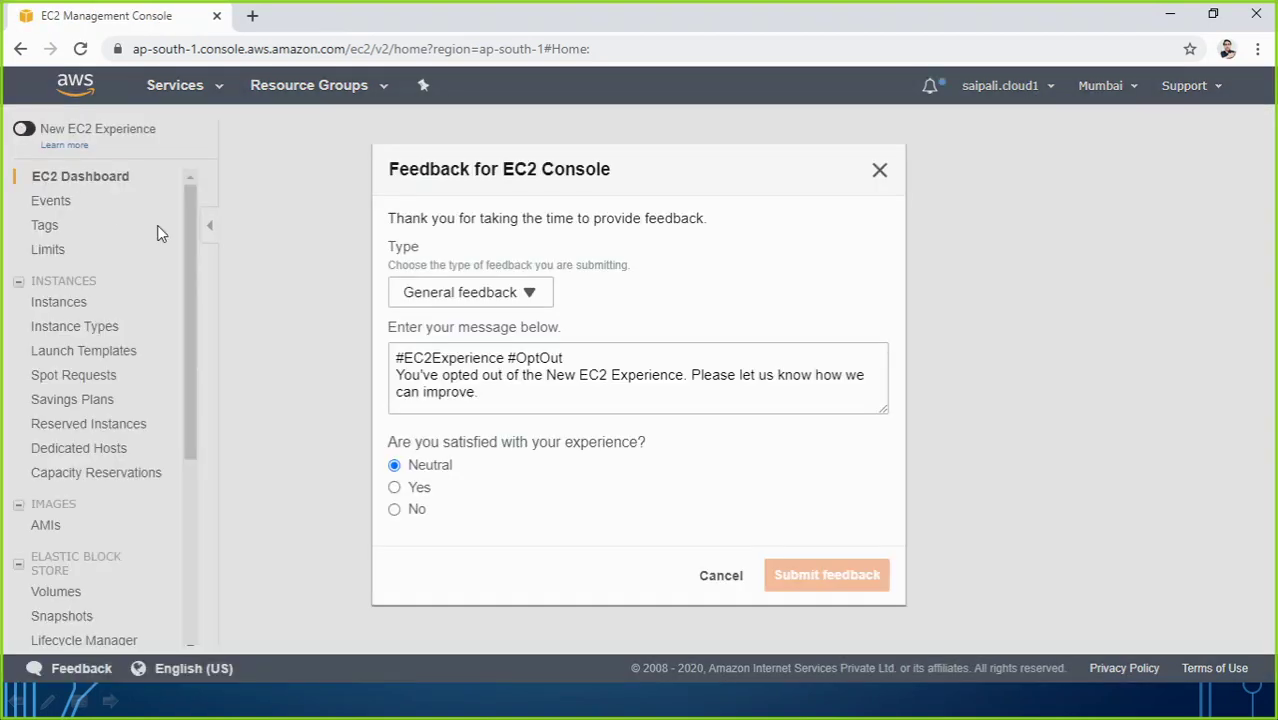
left_click(880, 172)
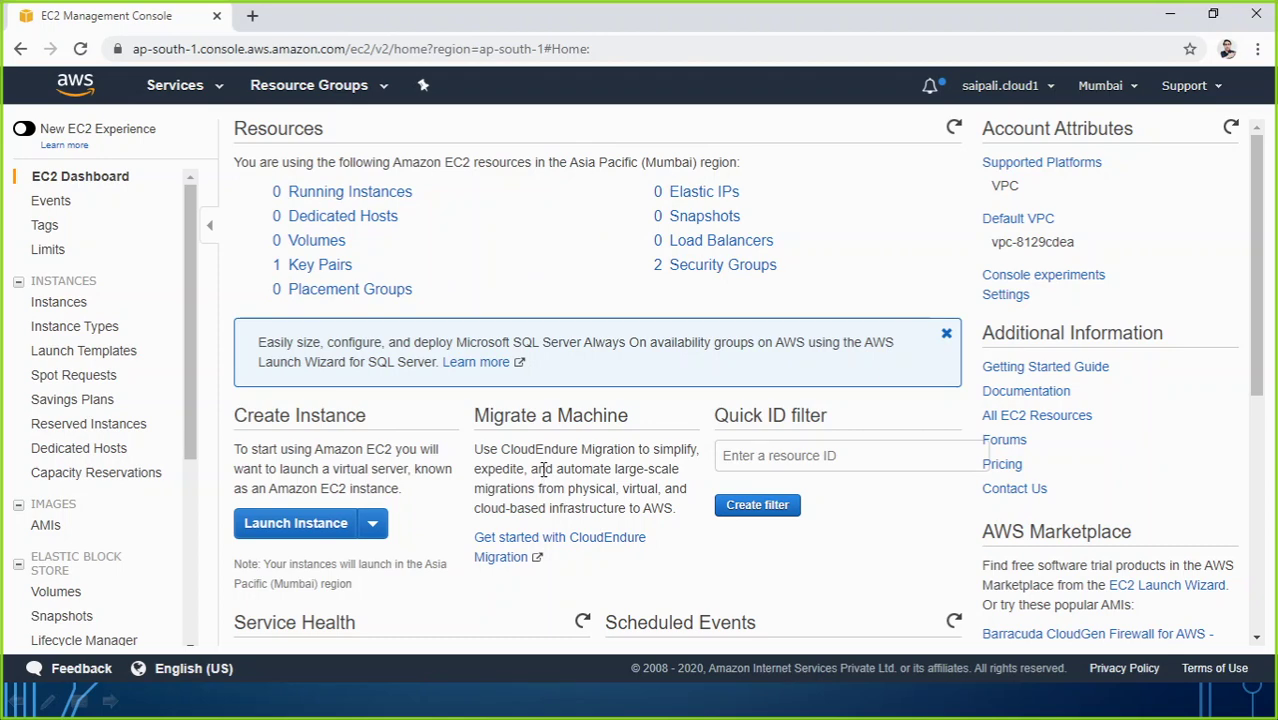
left_click(24, 128)
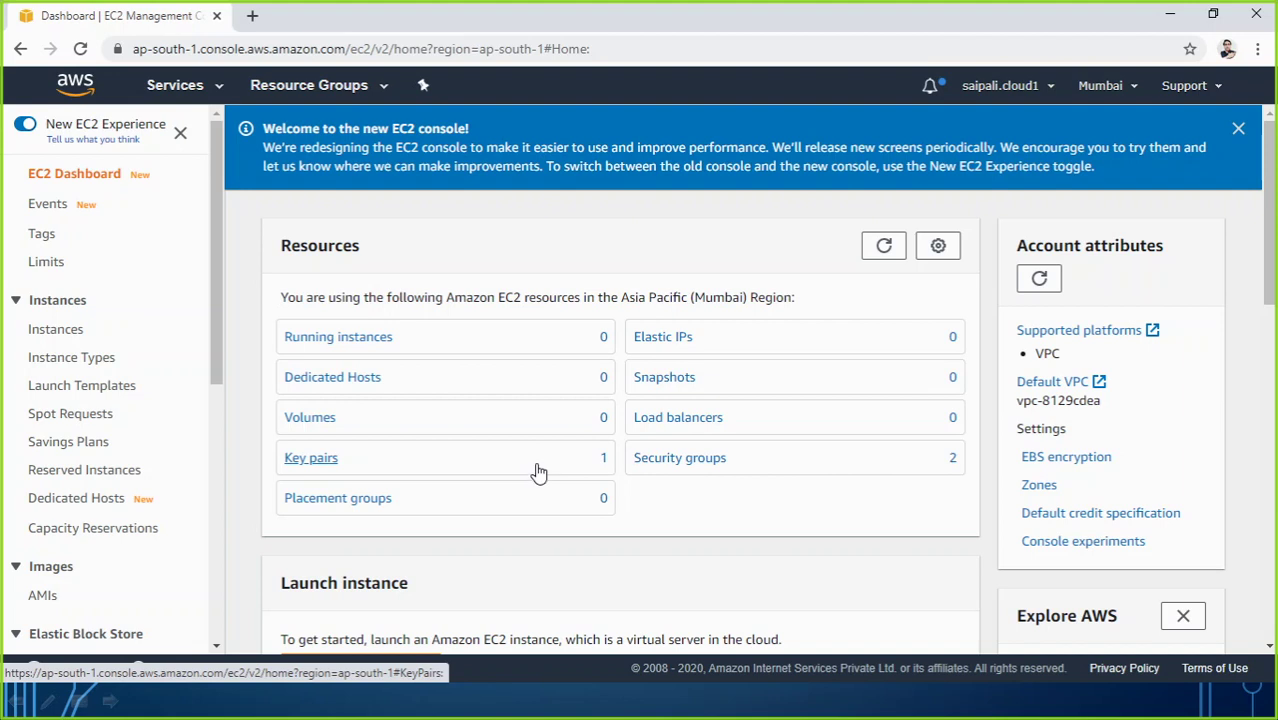
left_click(24, 130)
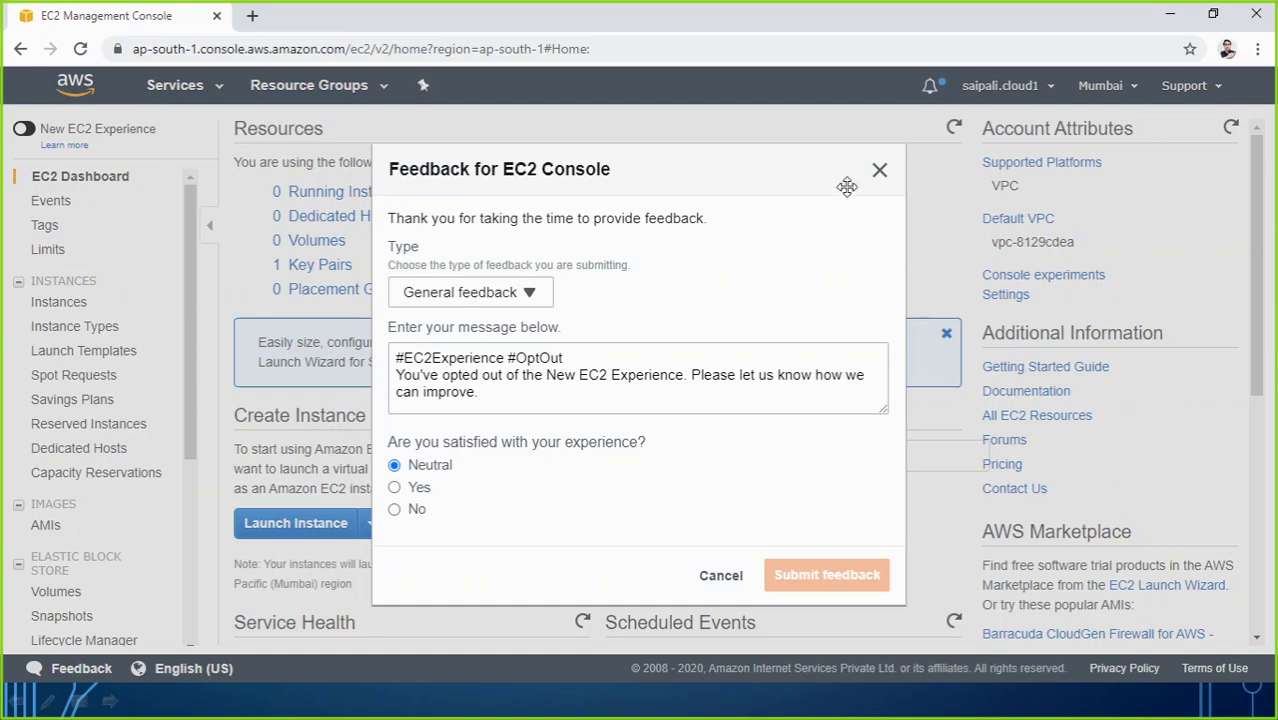
left_click(879, 170)
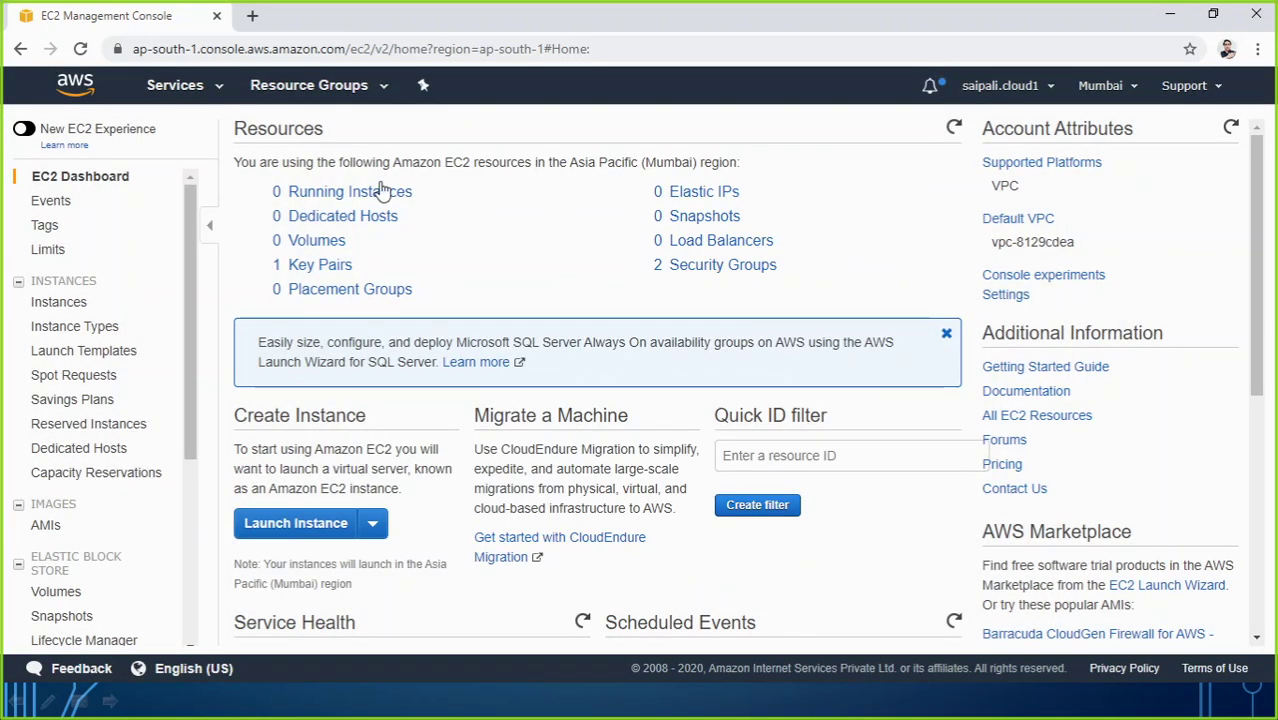
left_click(25, 128)
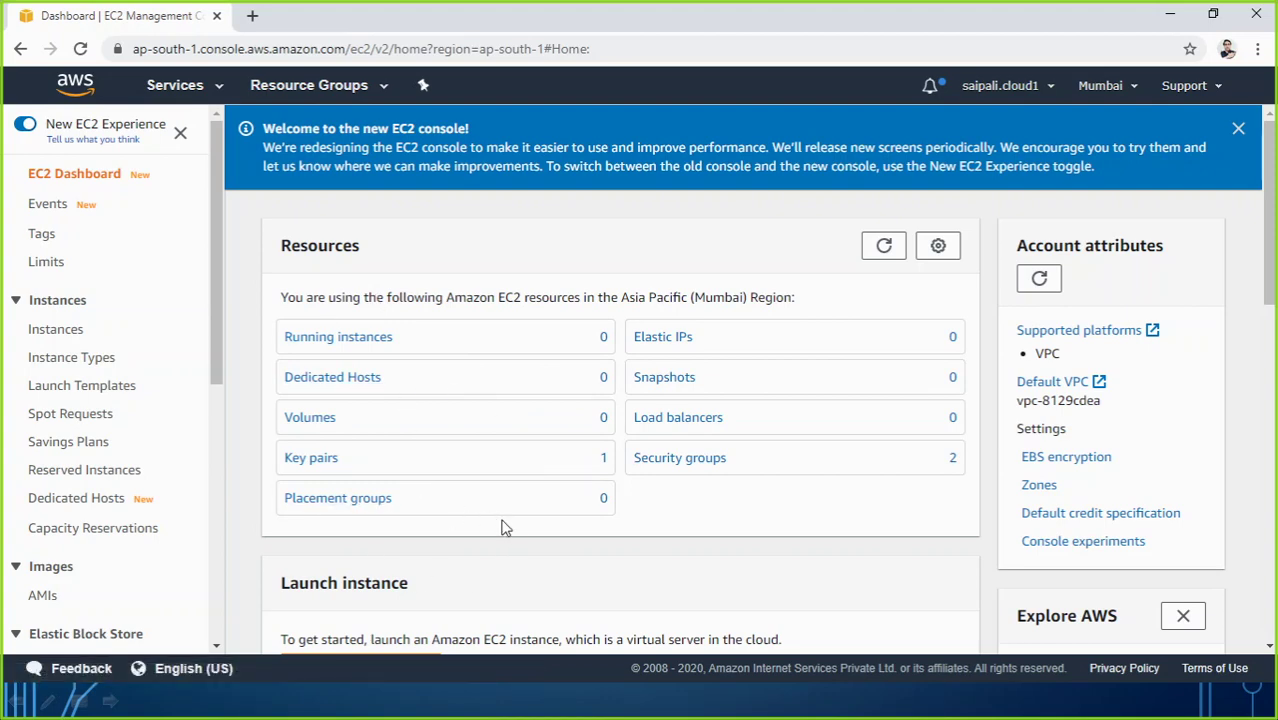
Step: Open the Launch instance wizard from its dropdown, backing out once and relaunching it
scroll(506, 528, "down", 2)
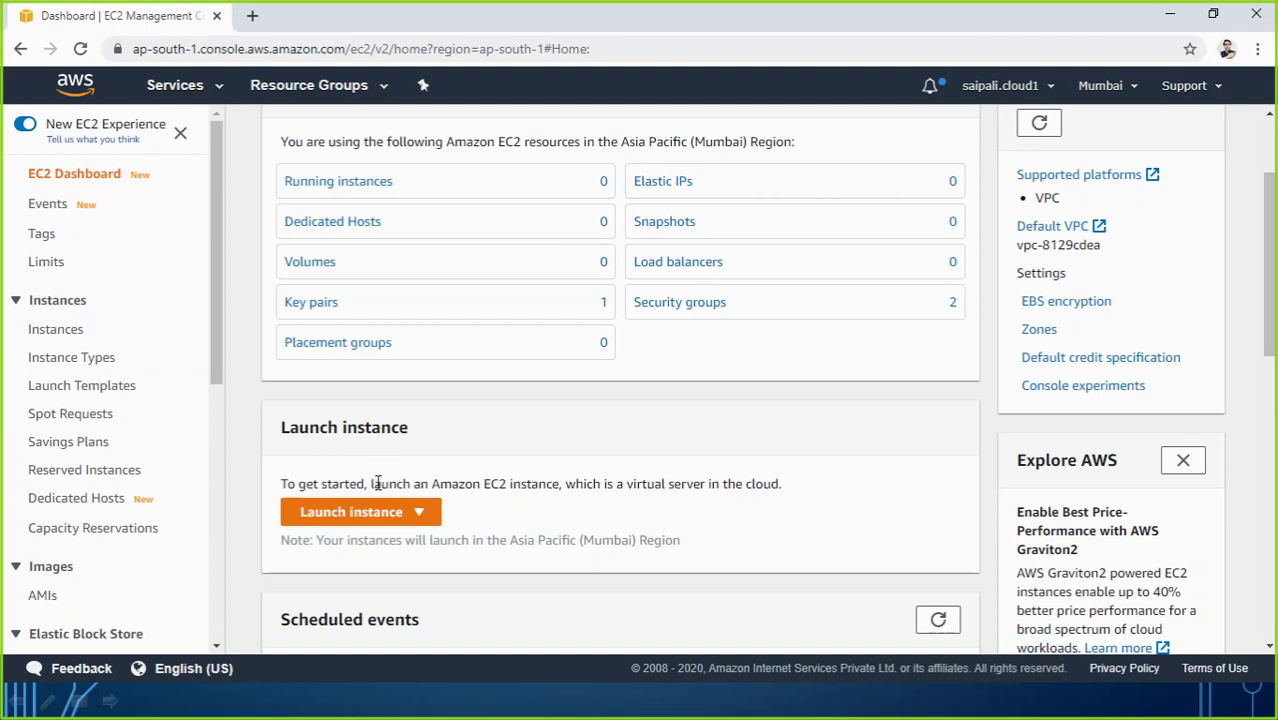
left_click(420, 513)
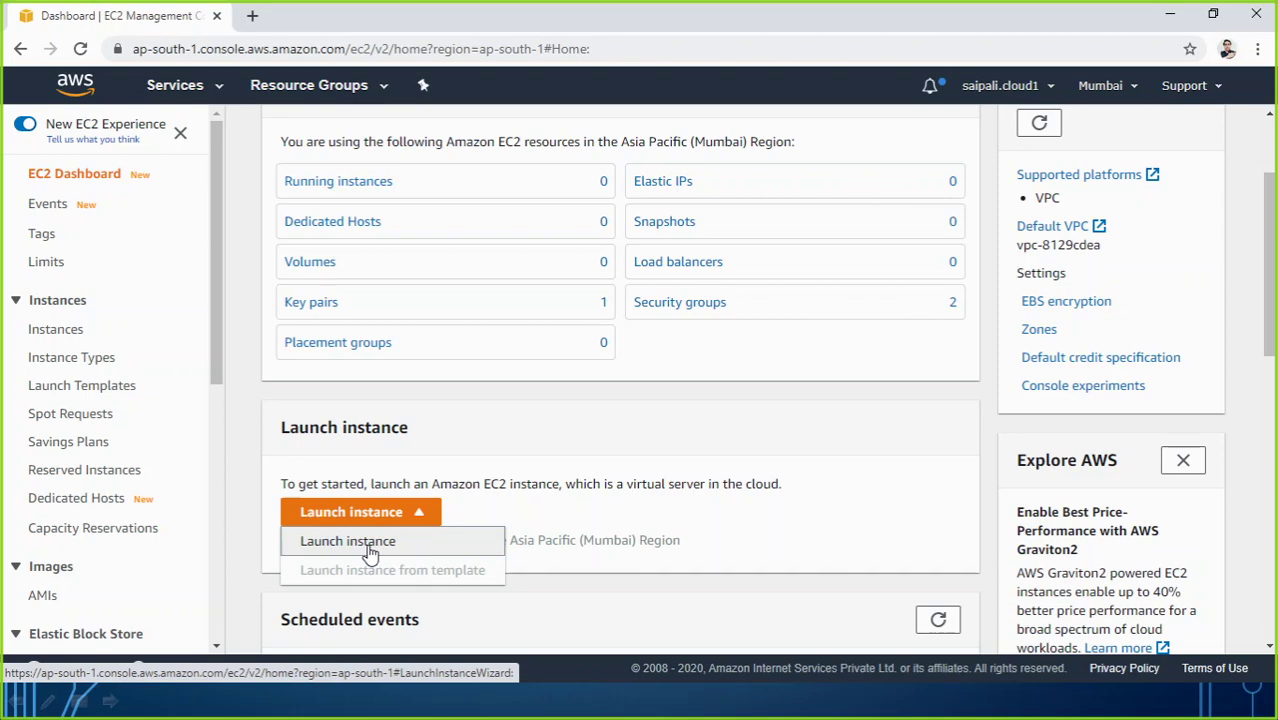
left_click(369, 554)
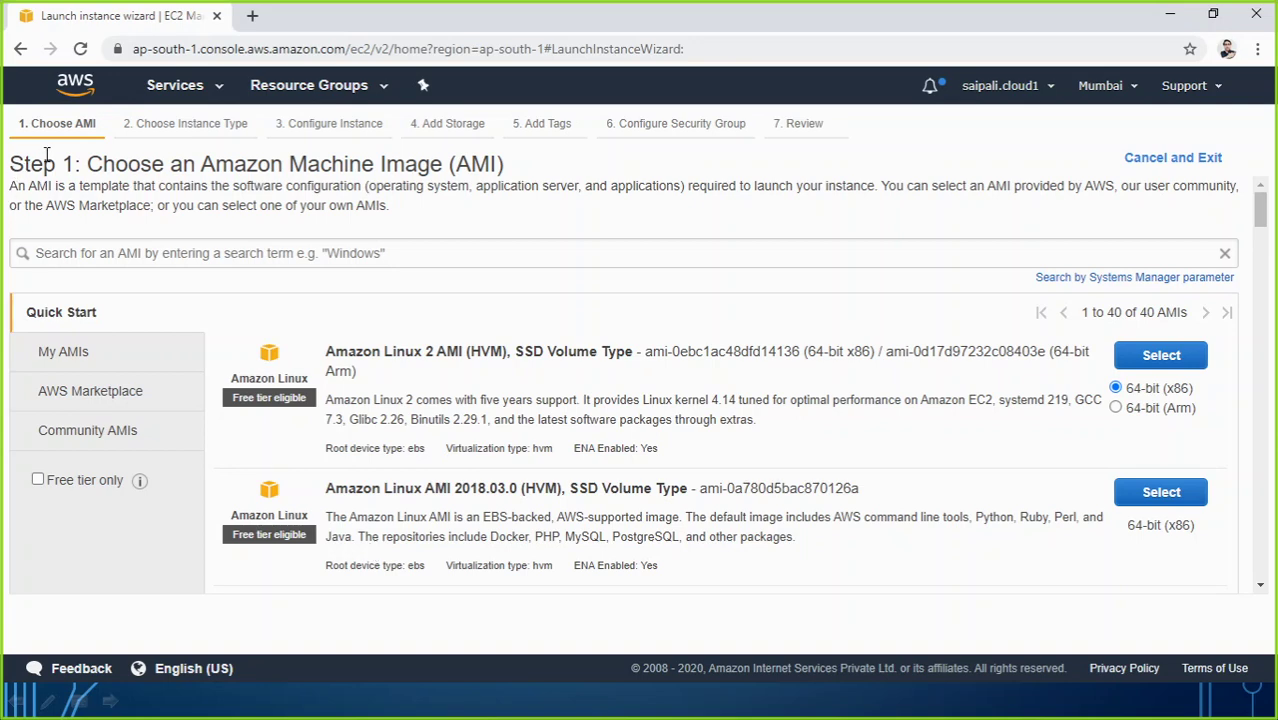
left_click(20, 48)
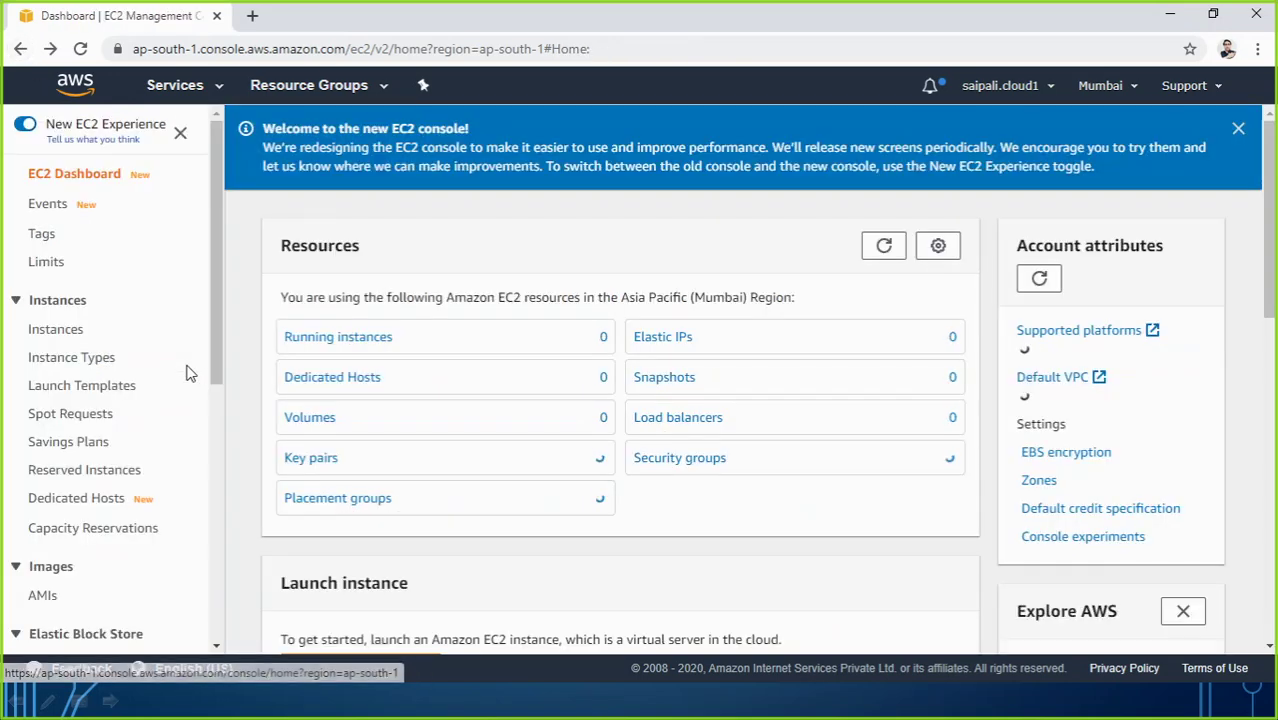
scroll(371, 508, "down", 3)
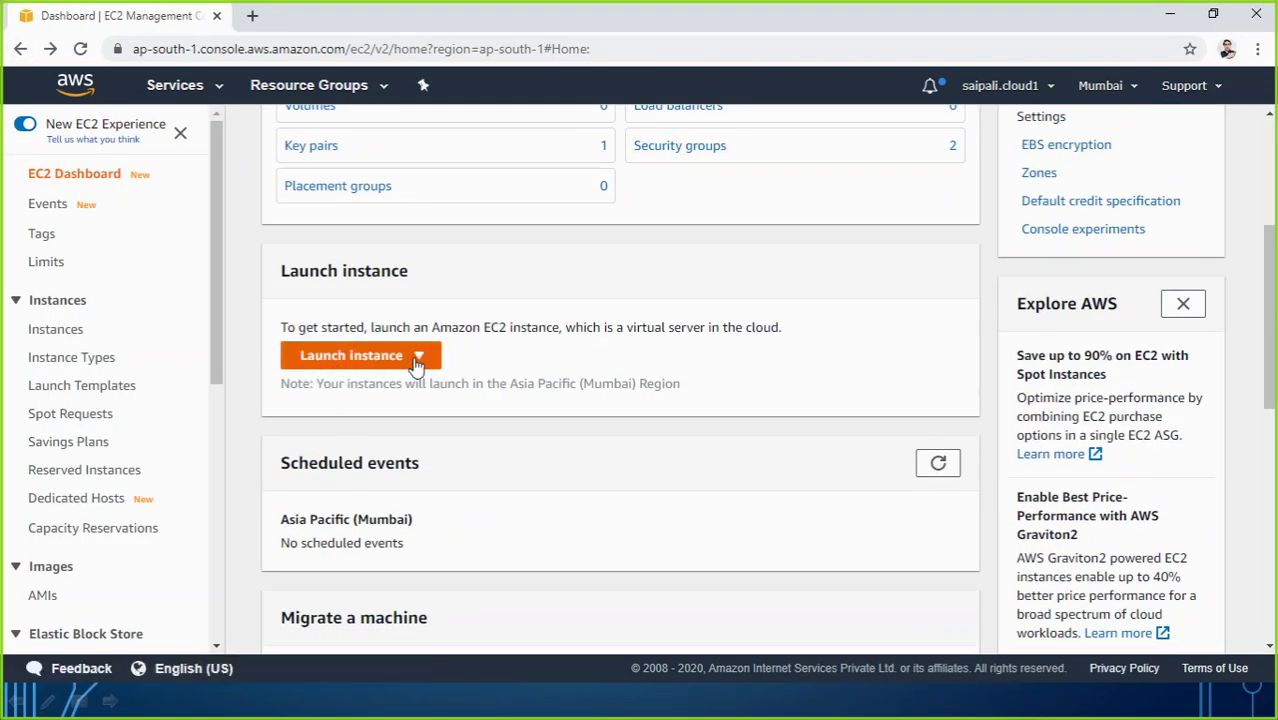
left_click(418, 357)
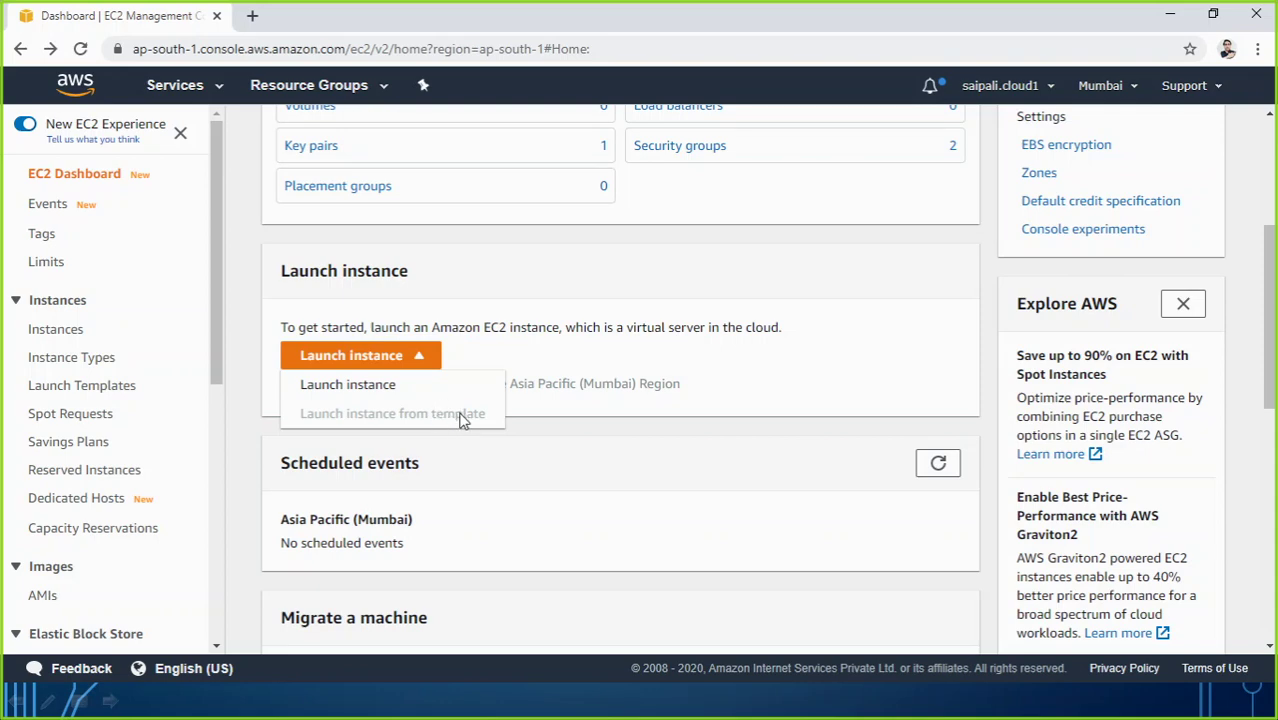
left_click(366, 394)
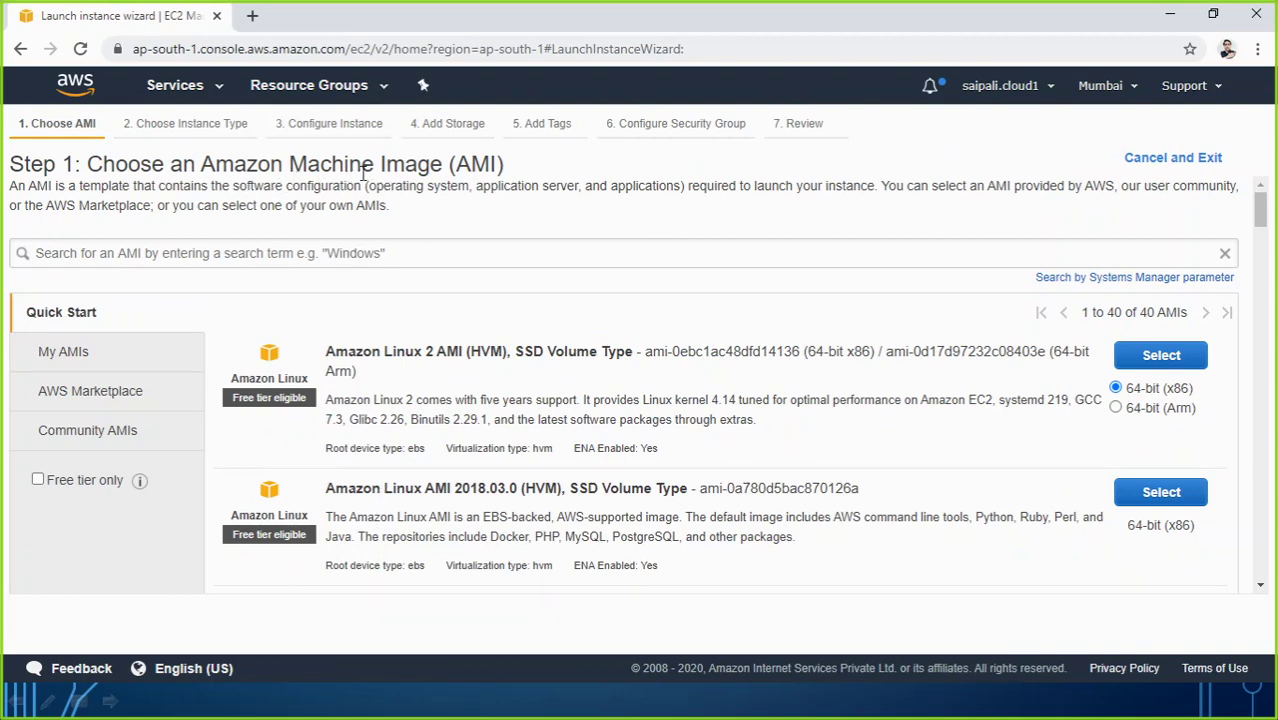
scroll(380, 392, "down", 2)
scroll(375, 395, "up", 2)
scroll(352, 565, "down", 2)
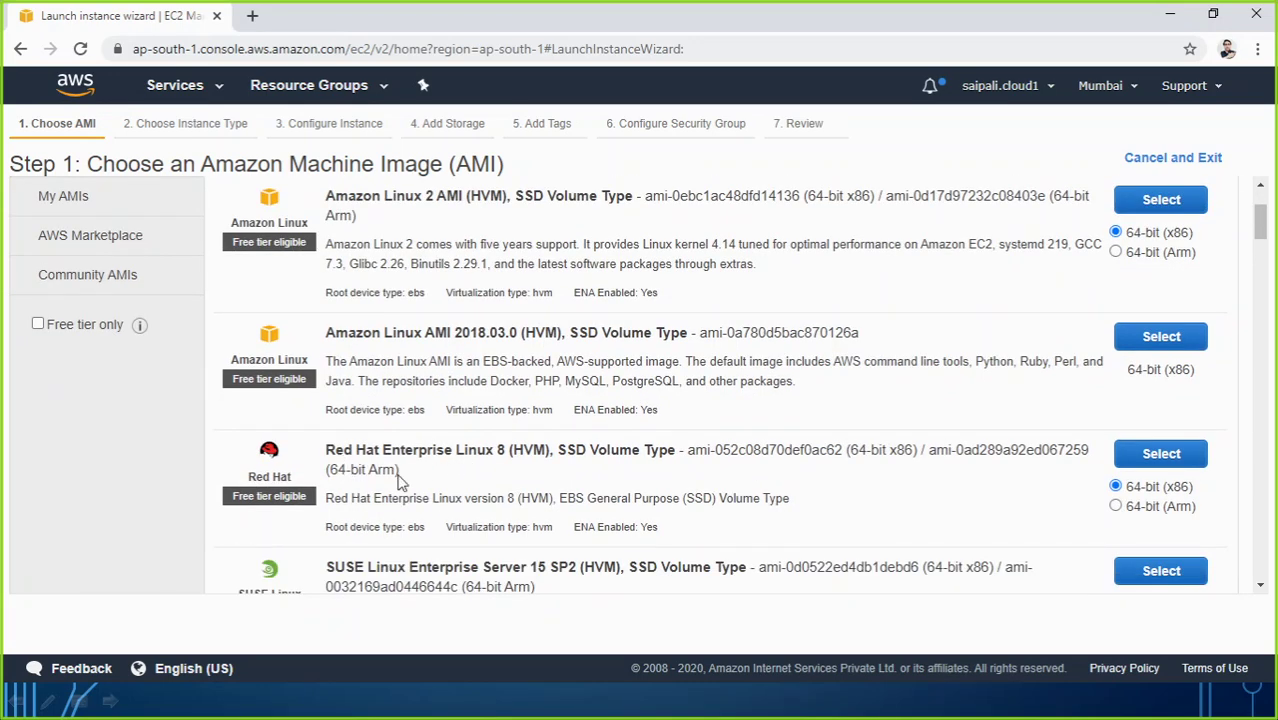
scroll(330, 517, "down", 2)
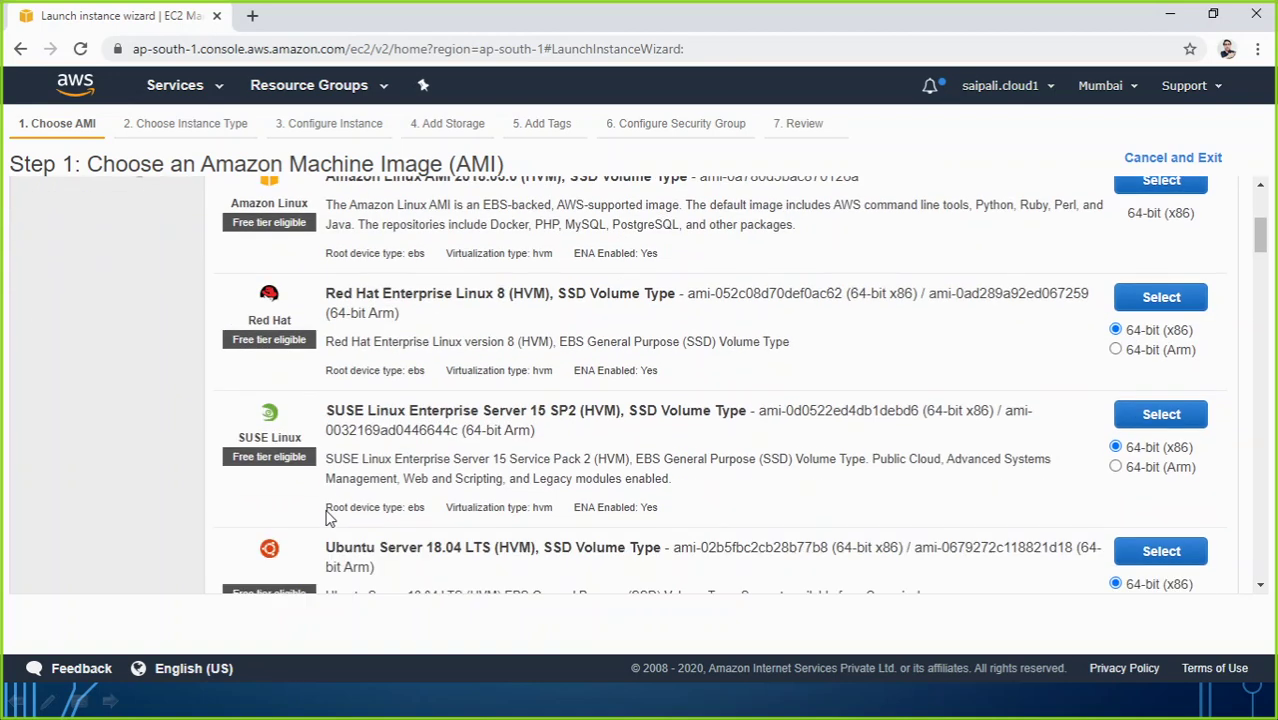
scroll(372, 440, "down", 4)
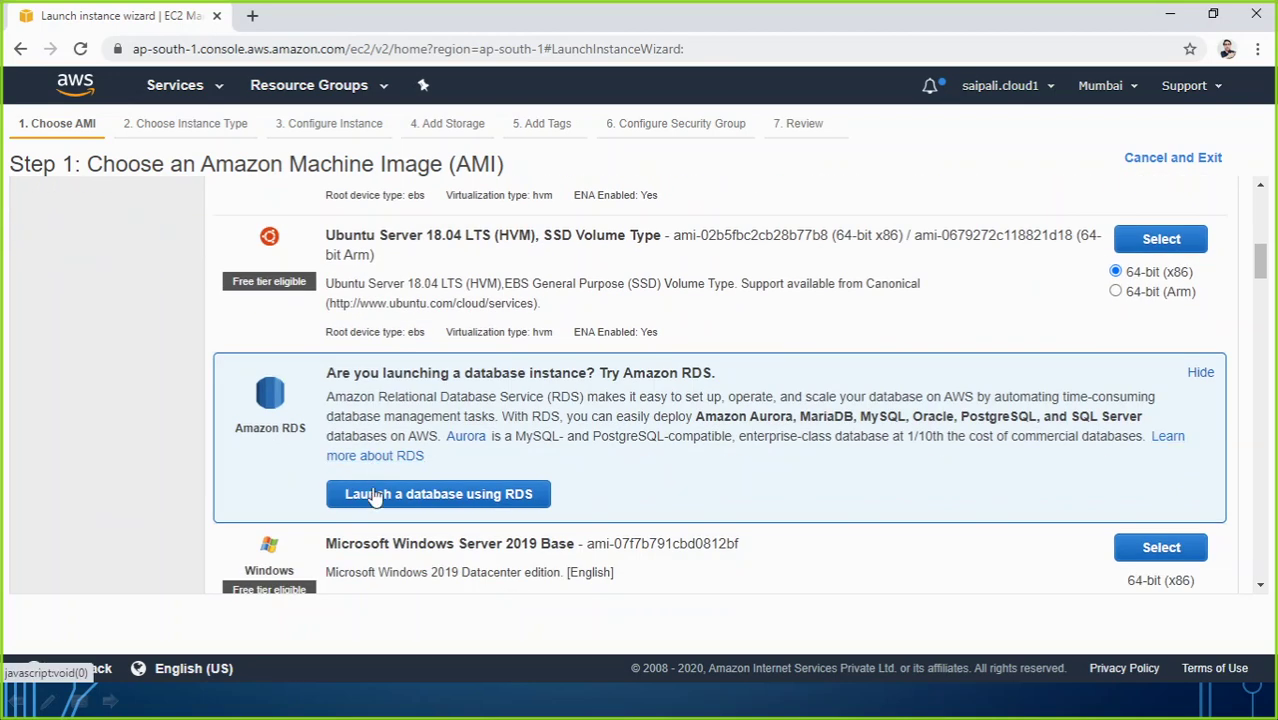
scroll(377, 493, "down", 2)
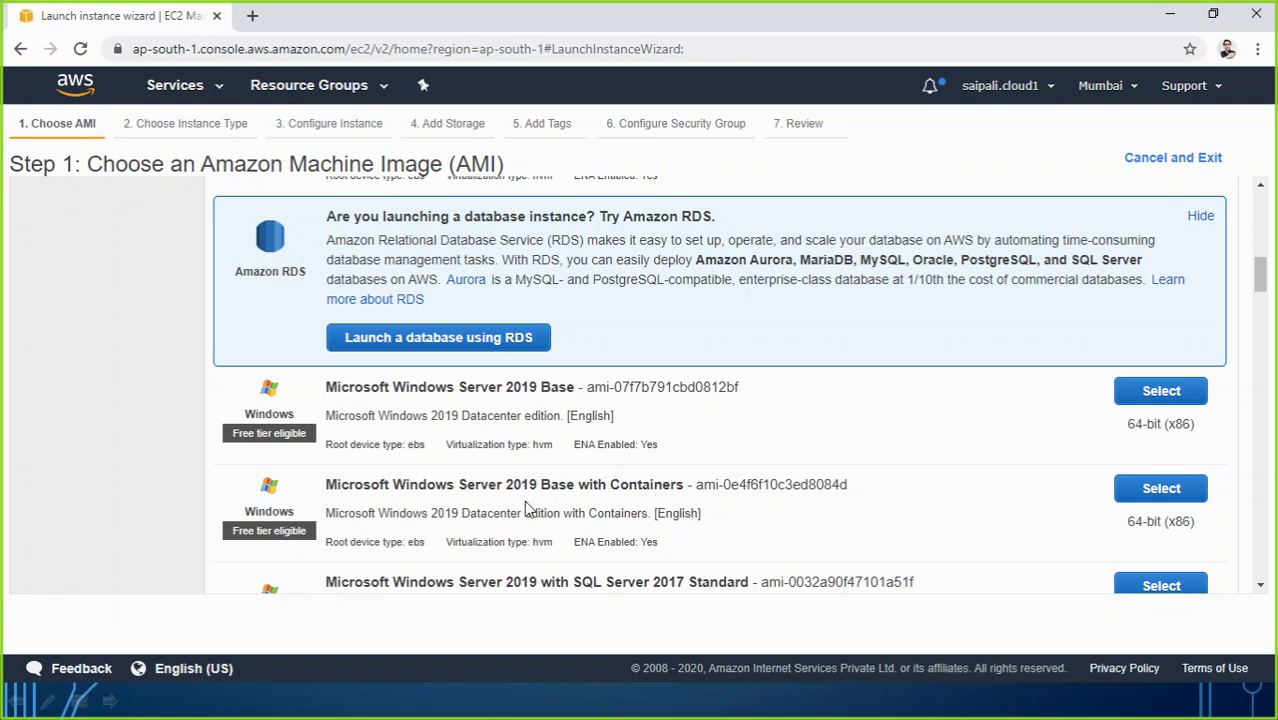
scroll(505, 510, "down", 2)
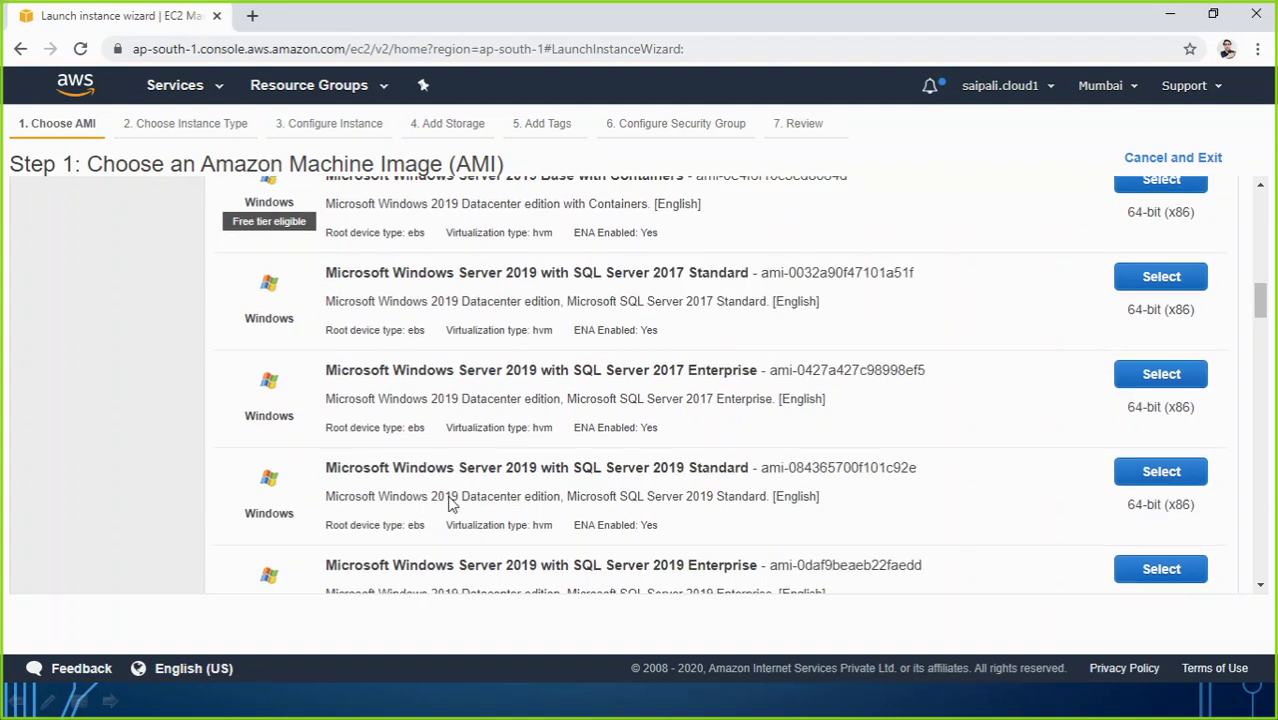
scroll(443, 497, "down", 2)
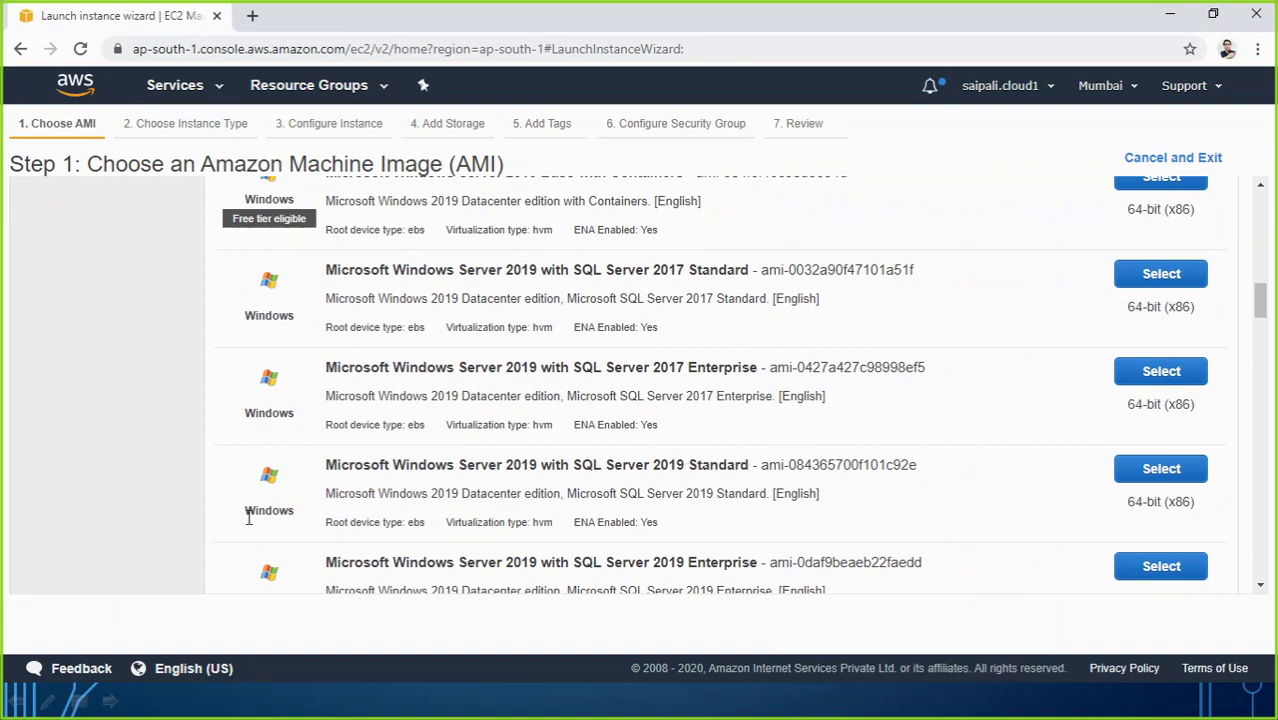
scroll(362, 542, "down", 2)
scroll(300, 360, "down", 4)
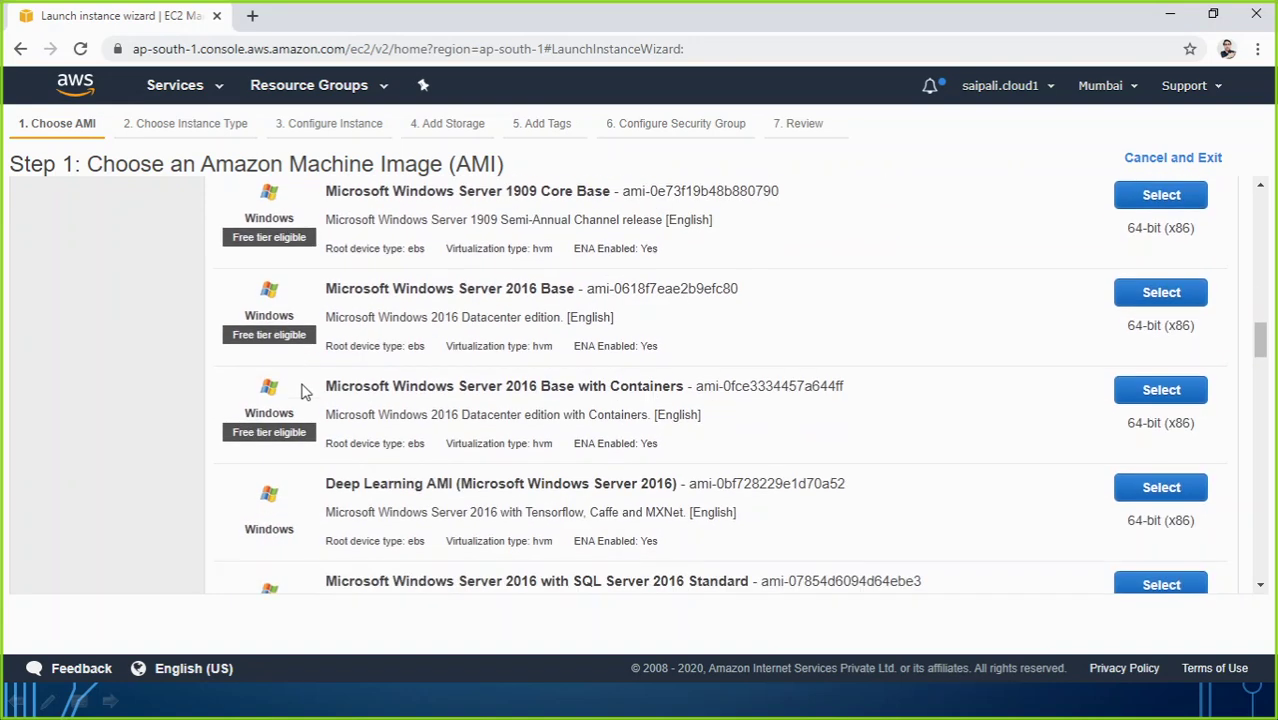
scroll(305, 392, "down", 5)
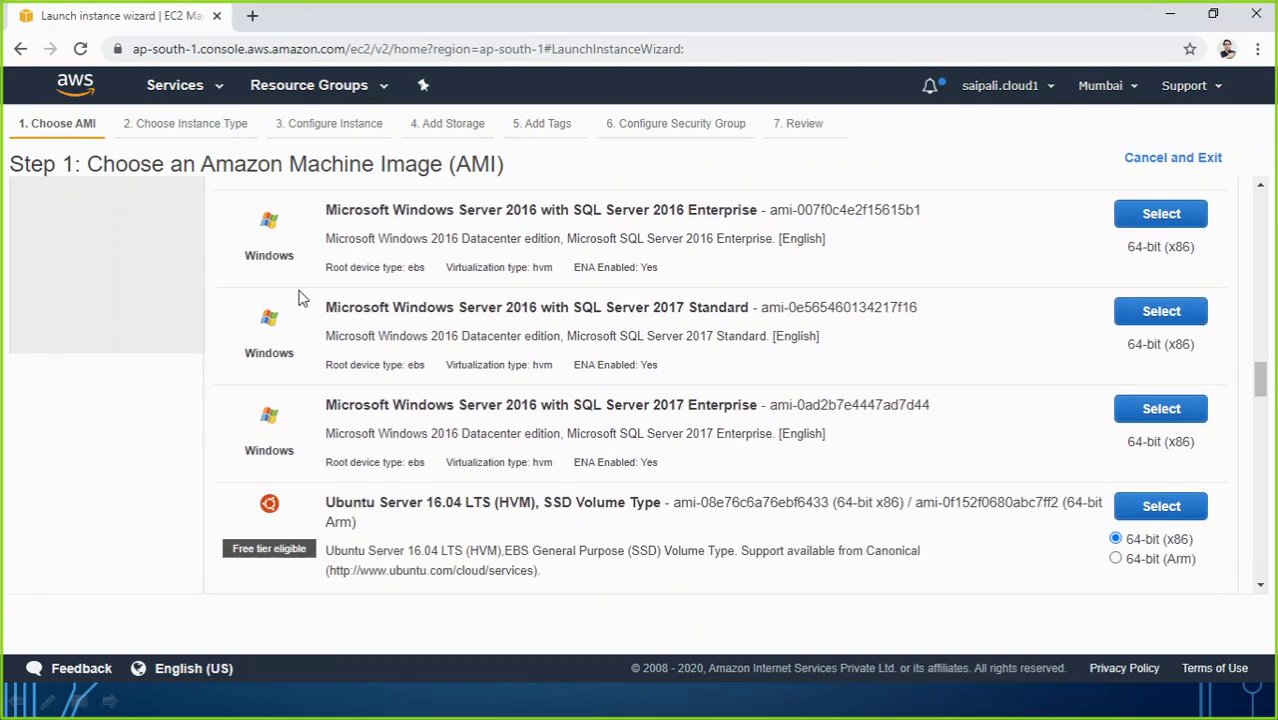
scroll(388, 250, "down", 3)
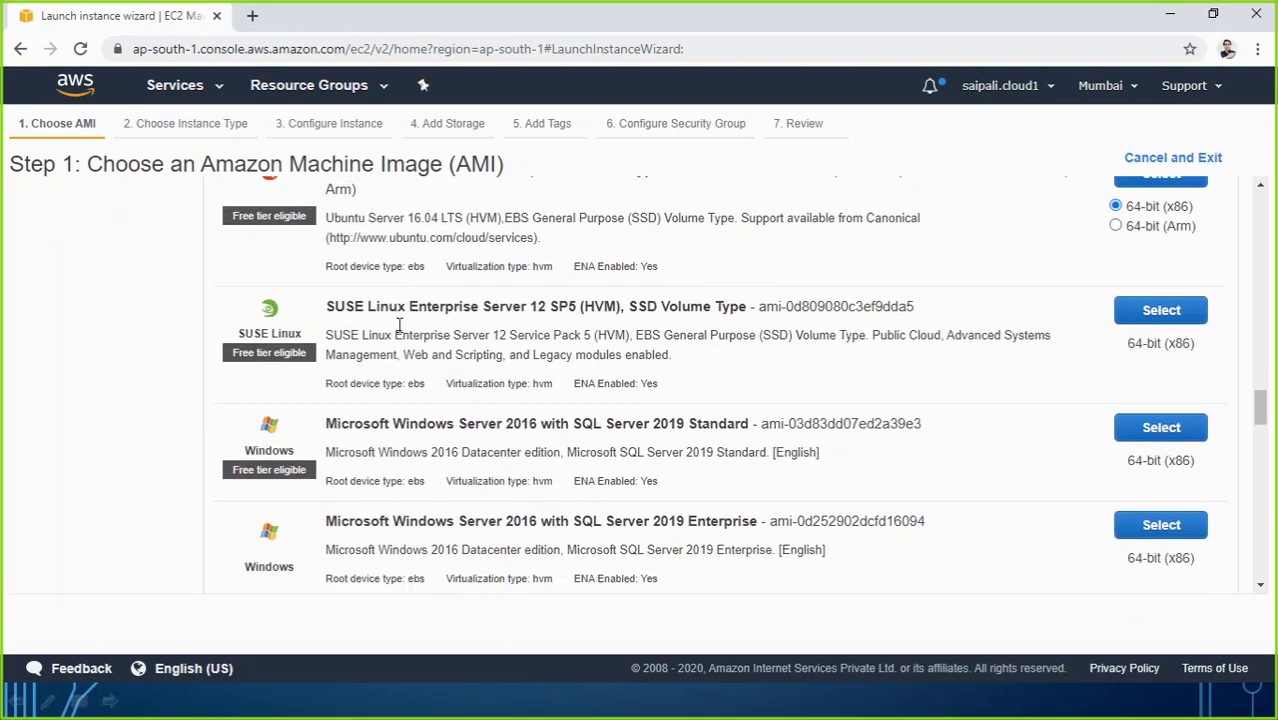
scroll(399, 325, "down", 7)
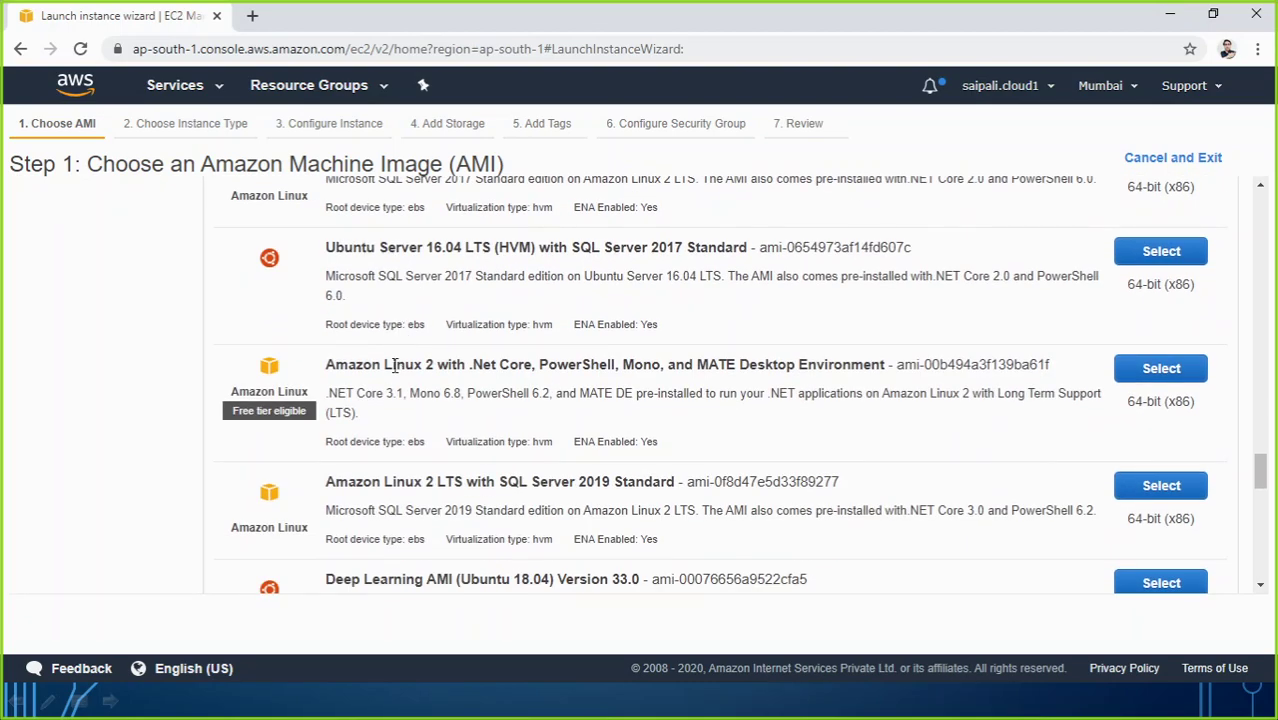
scroll(390, 362, "up", 20)
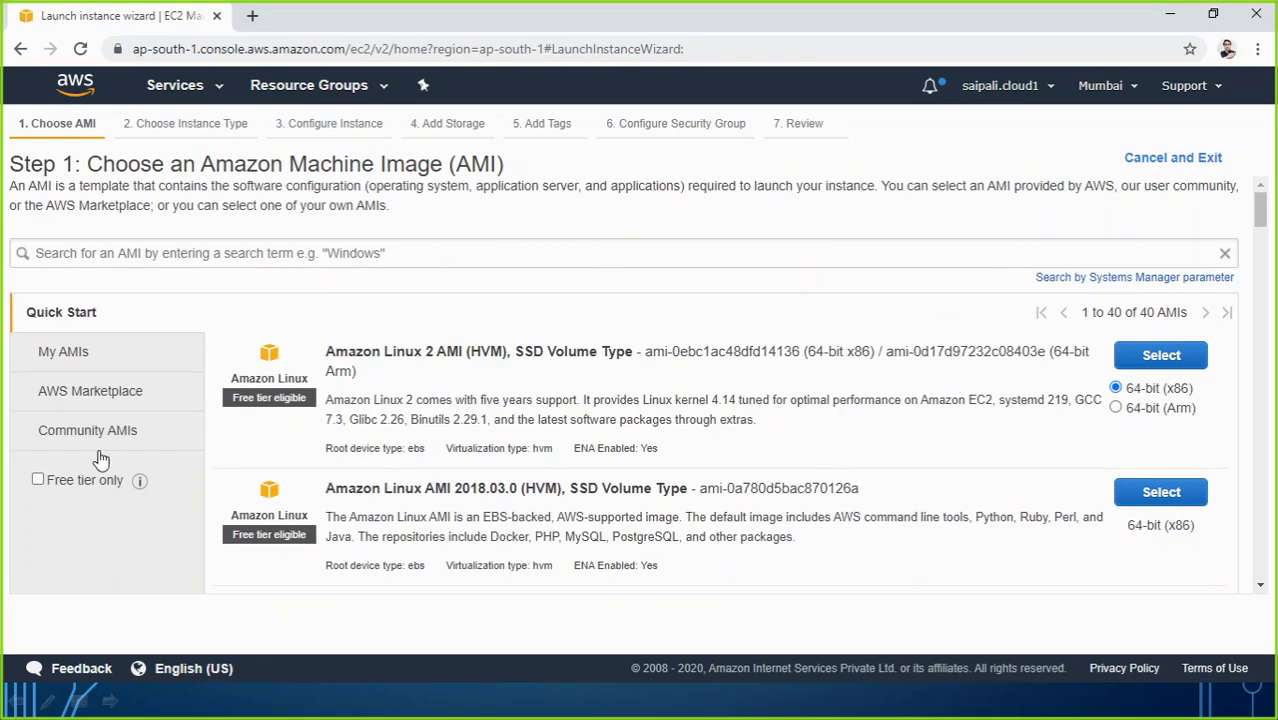
Step: Filter the AMIs to Free tier only and scroll to Windows Server 2019 Base
left_click(39, 482)
scroll(350, 433, "down", 10)
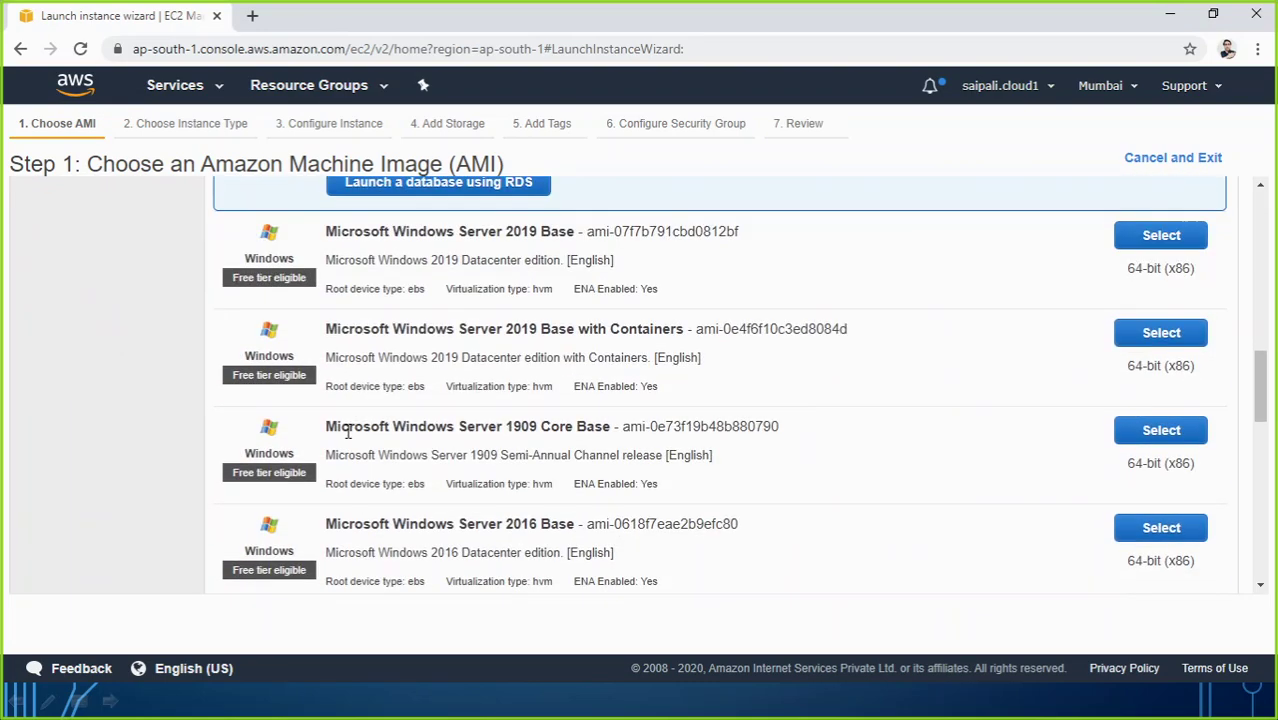
scroll(348, 432, "down", 10)
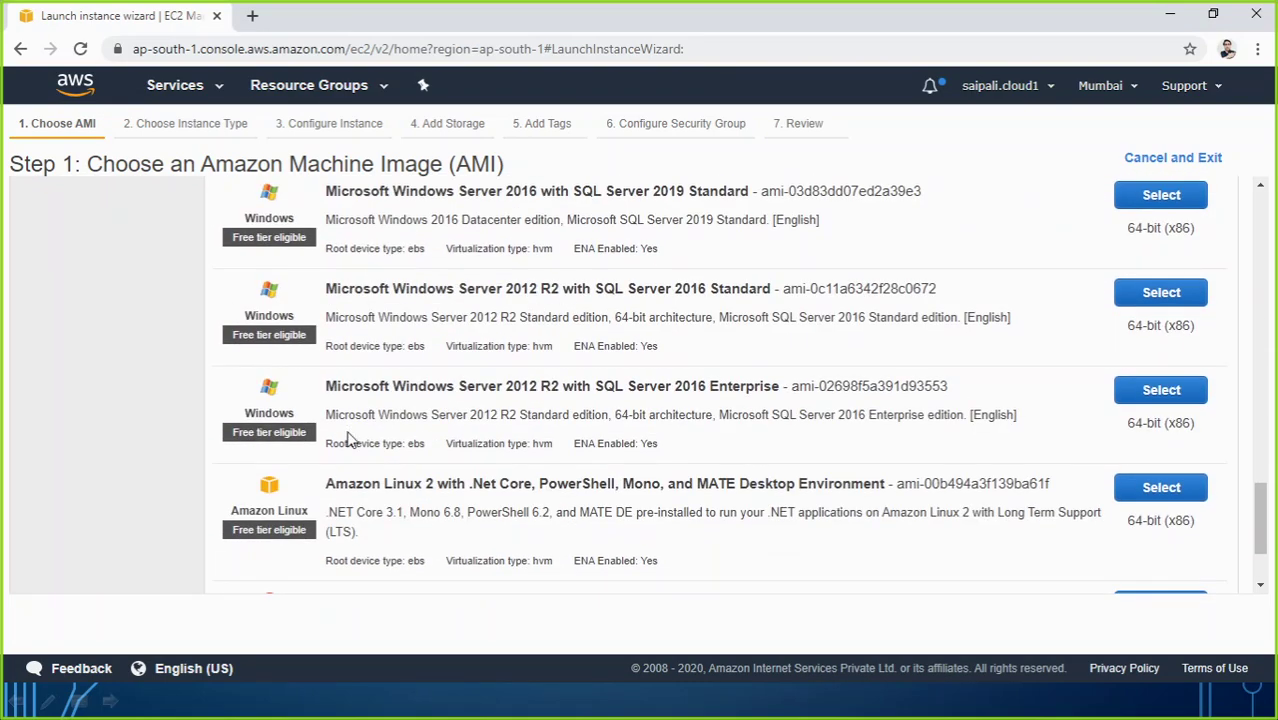
scroll(348, 436, "down", 2)
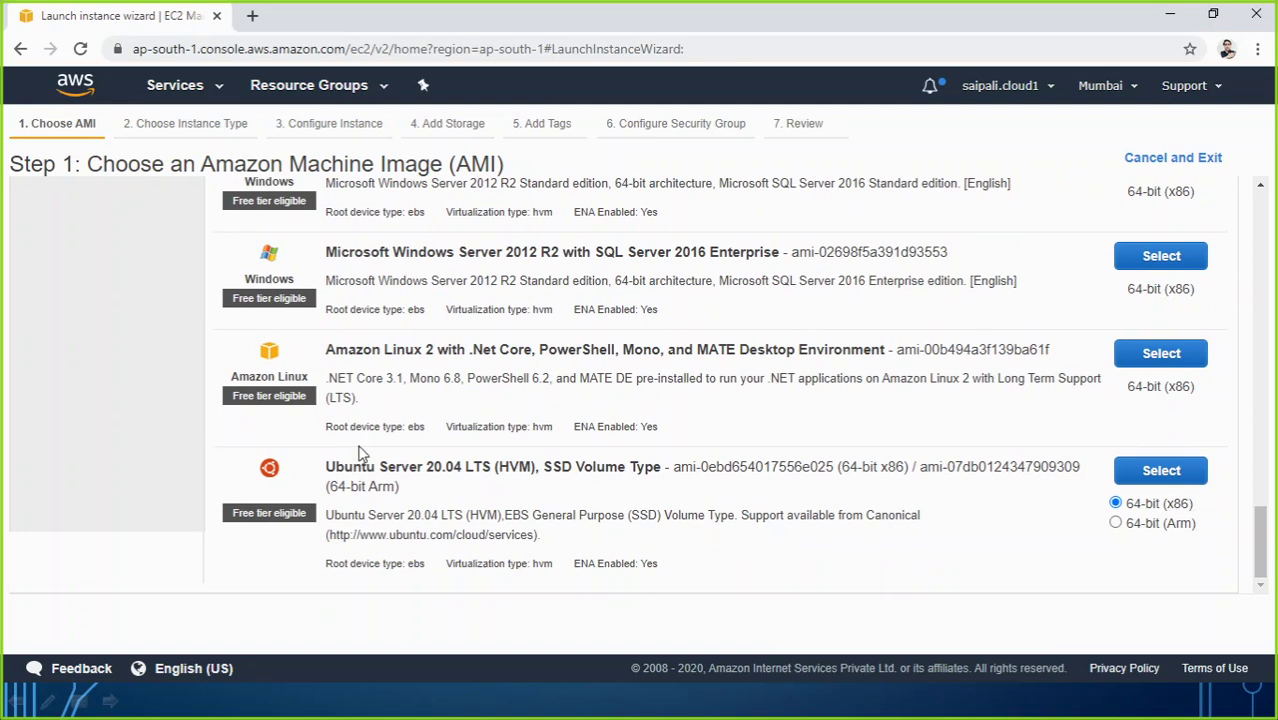
scroll(355, 438, "up", 12)
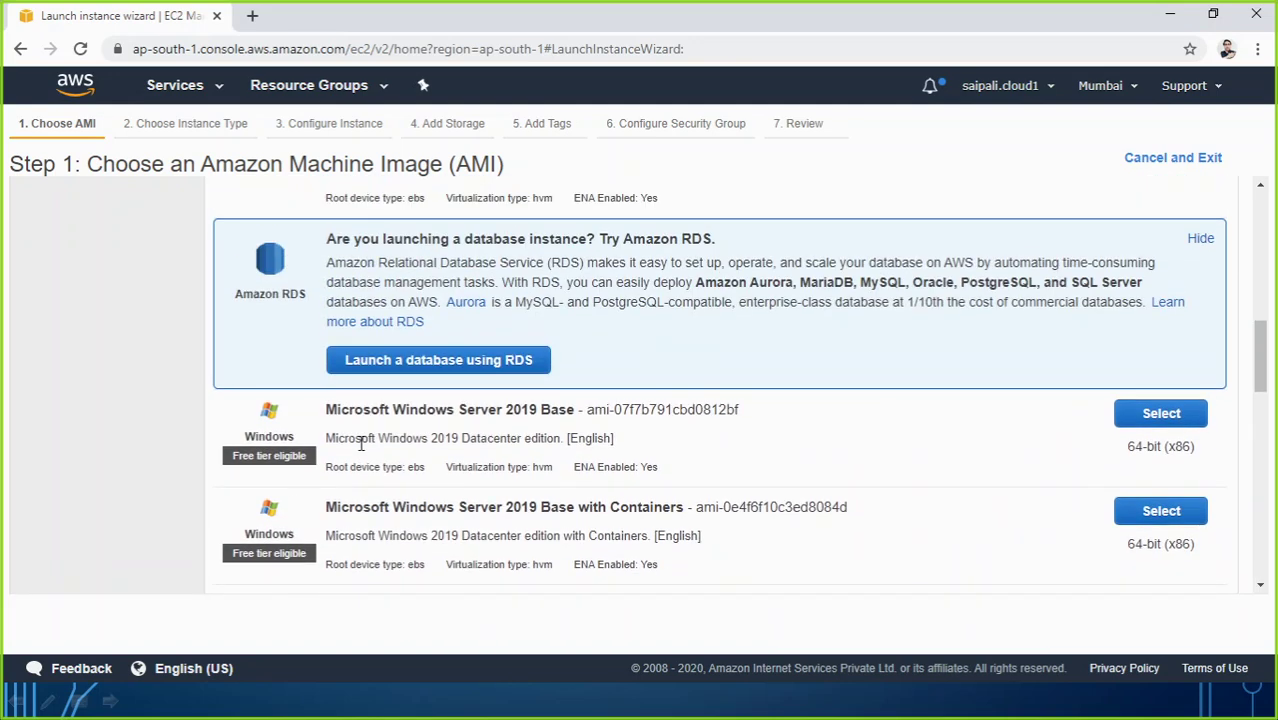
scroll(361, 446, "down", 2)
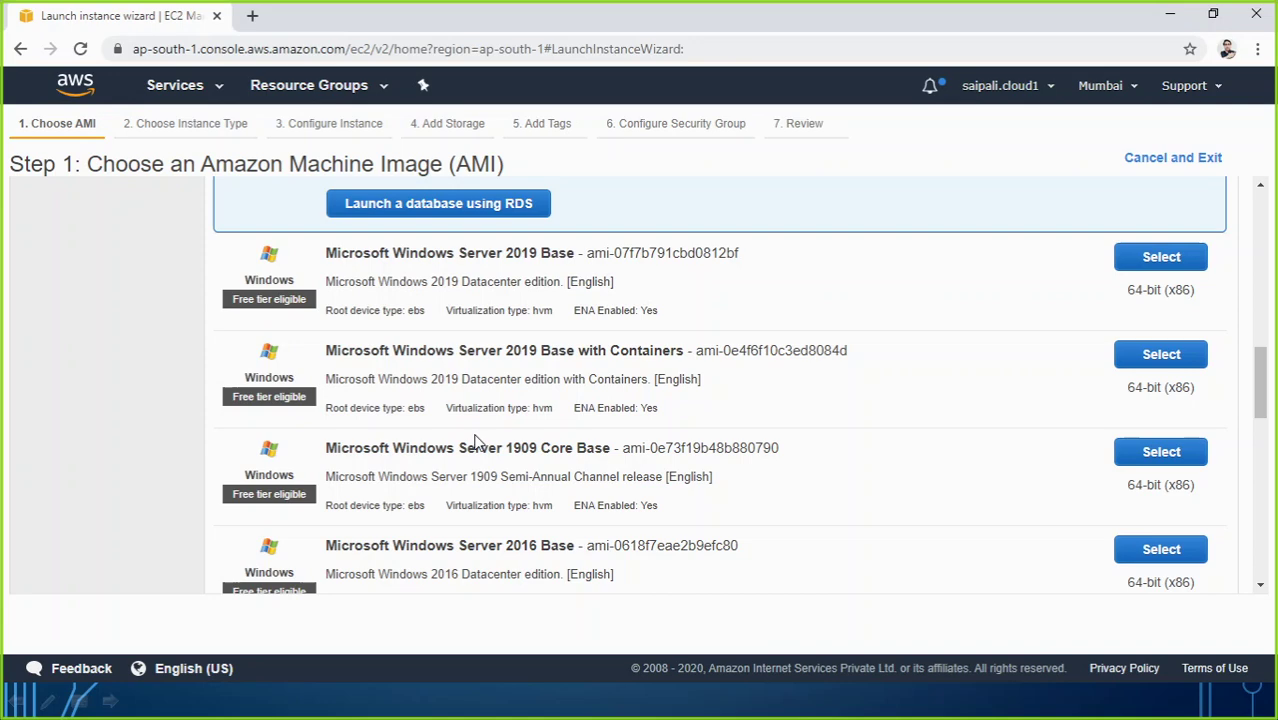
scroll(476, 441, "up", 2)
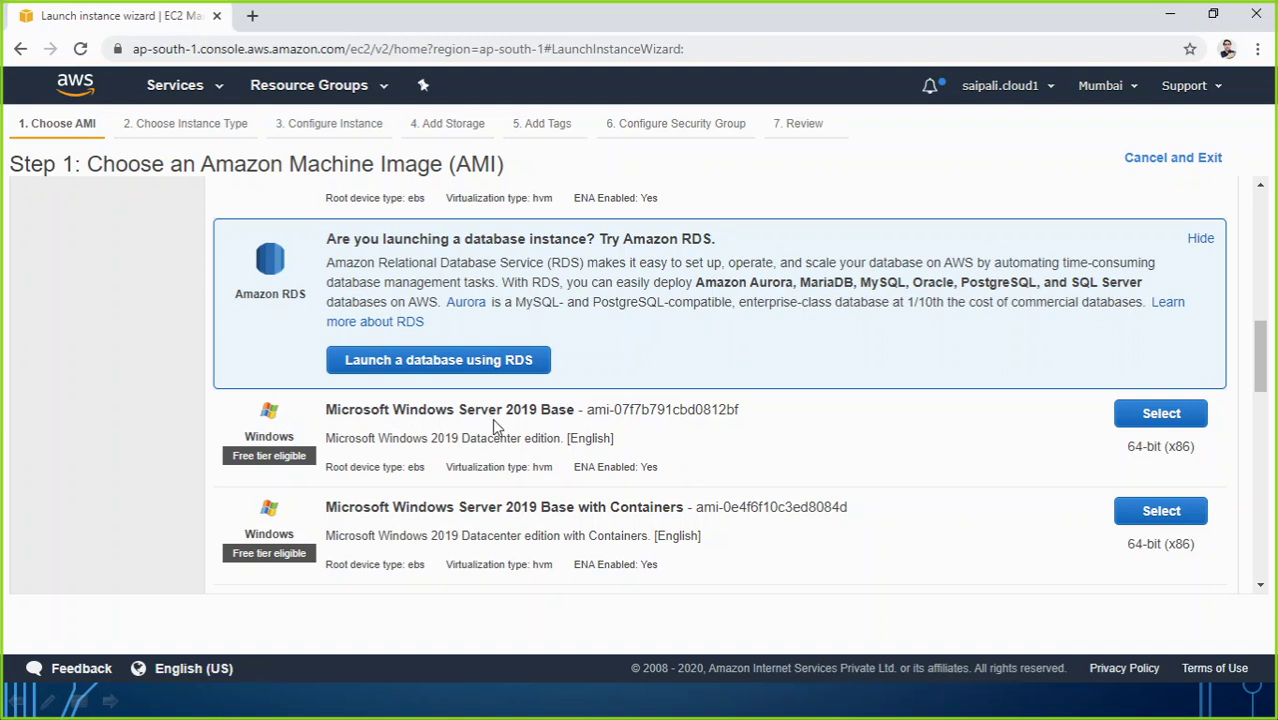
Step: Select the Windows Server 2019 Base AMI, keep t2.micro, and continue to instance details
left_click(1161, 416)
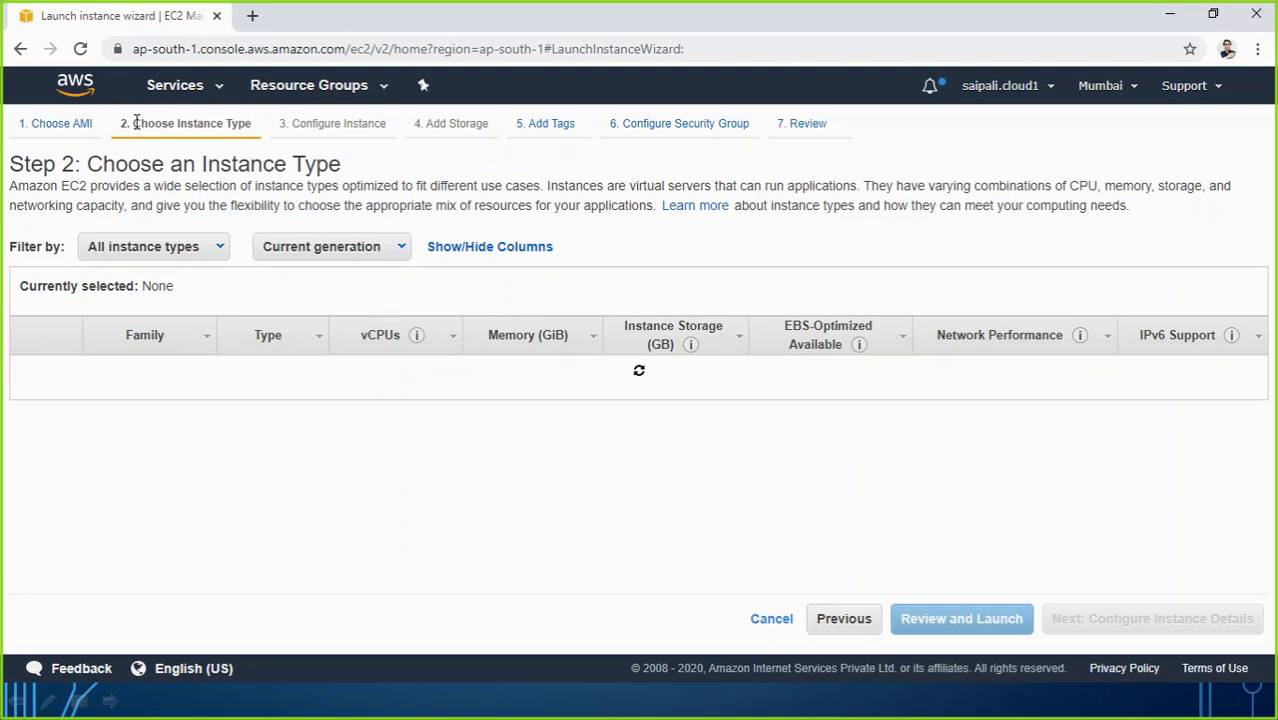
left_click_drag(133, 123, 226, 124)
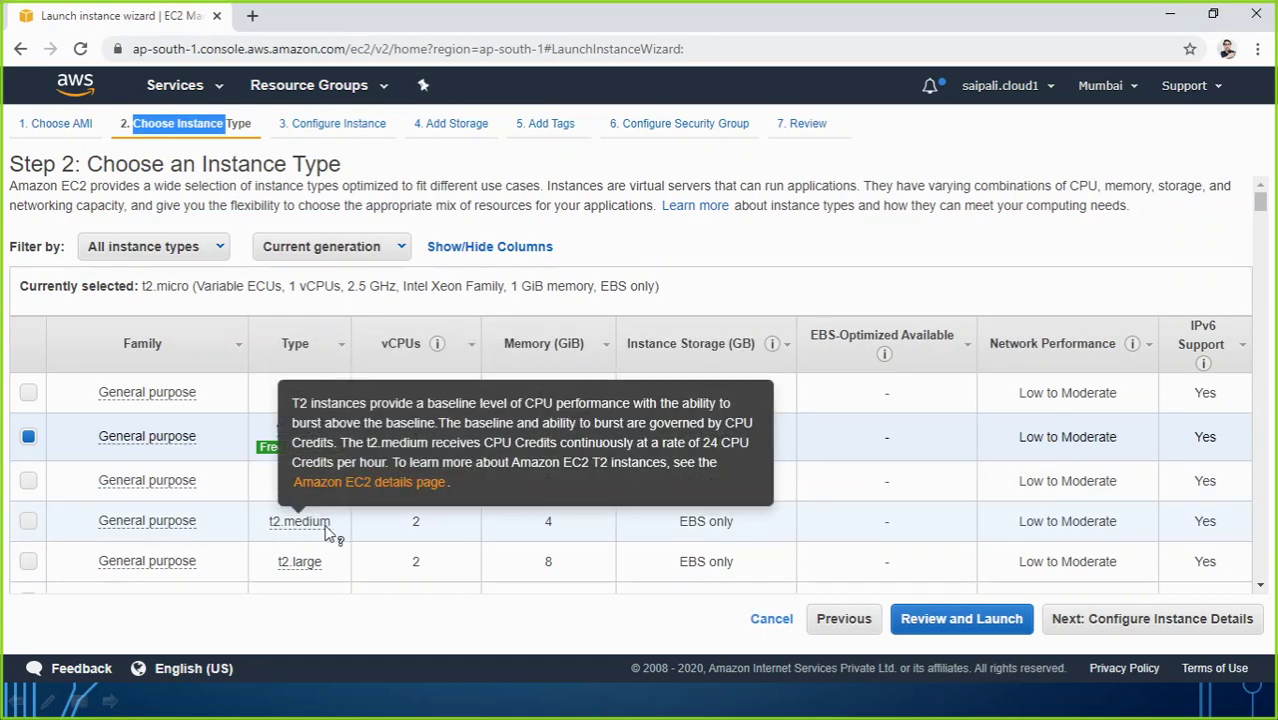
mouse_move(299, 458)
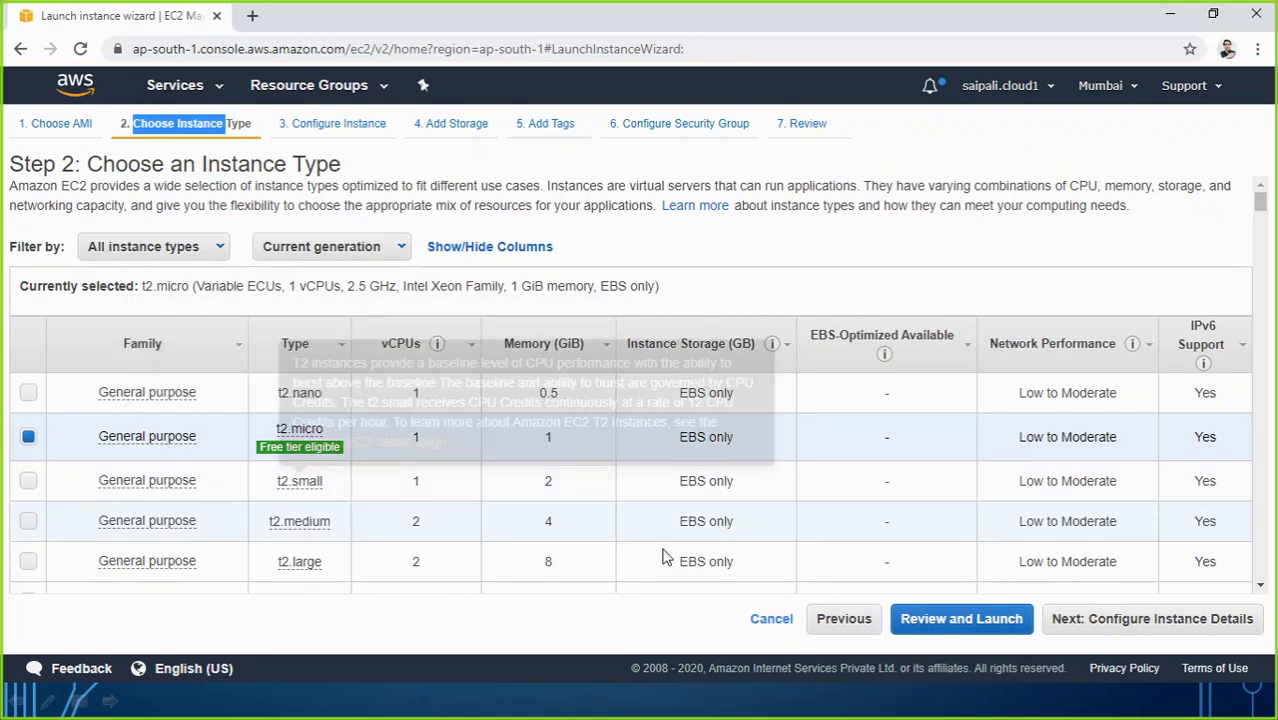
left_click(1153, 620)
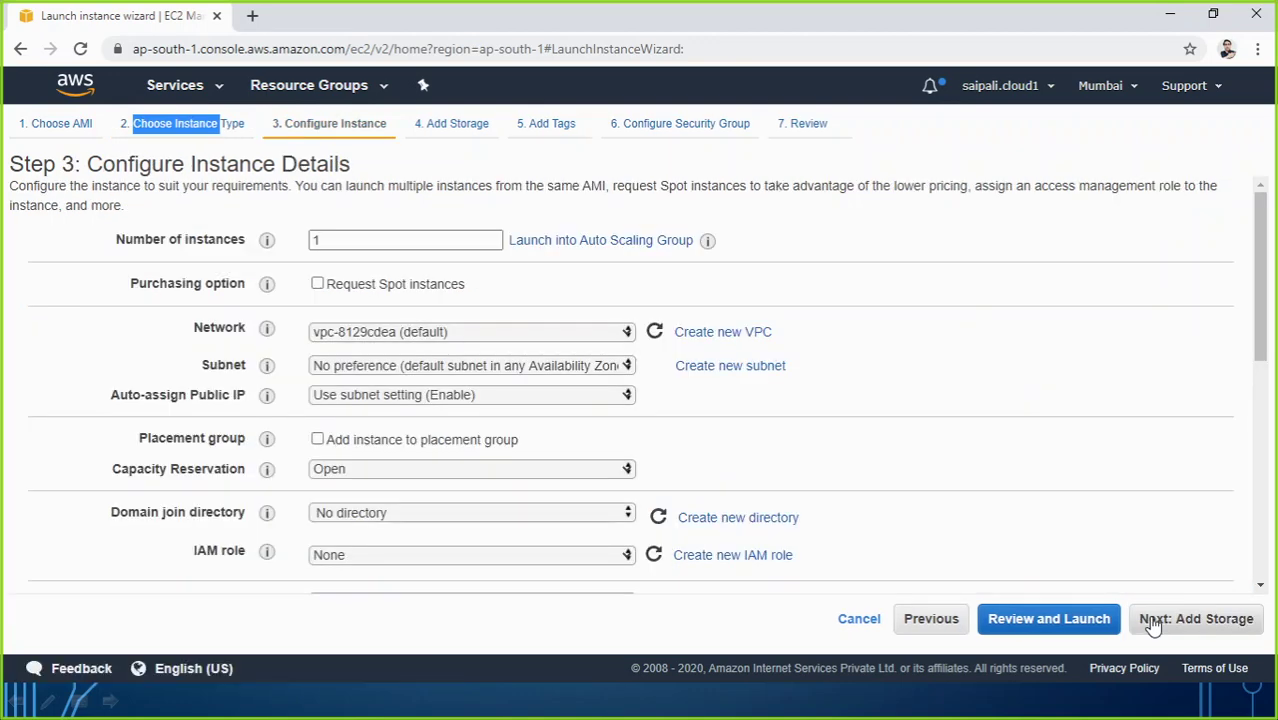
Step: Leave Number of instances at 1, network vpc-8129cdea, subnet No preference
left_click(973, 460)
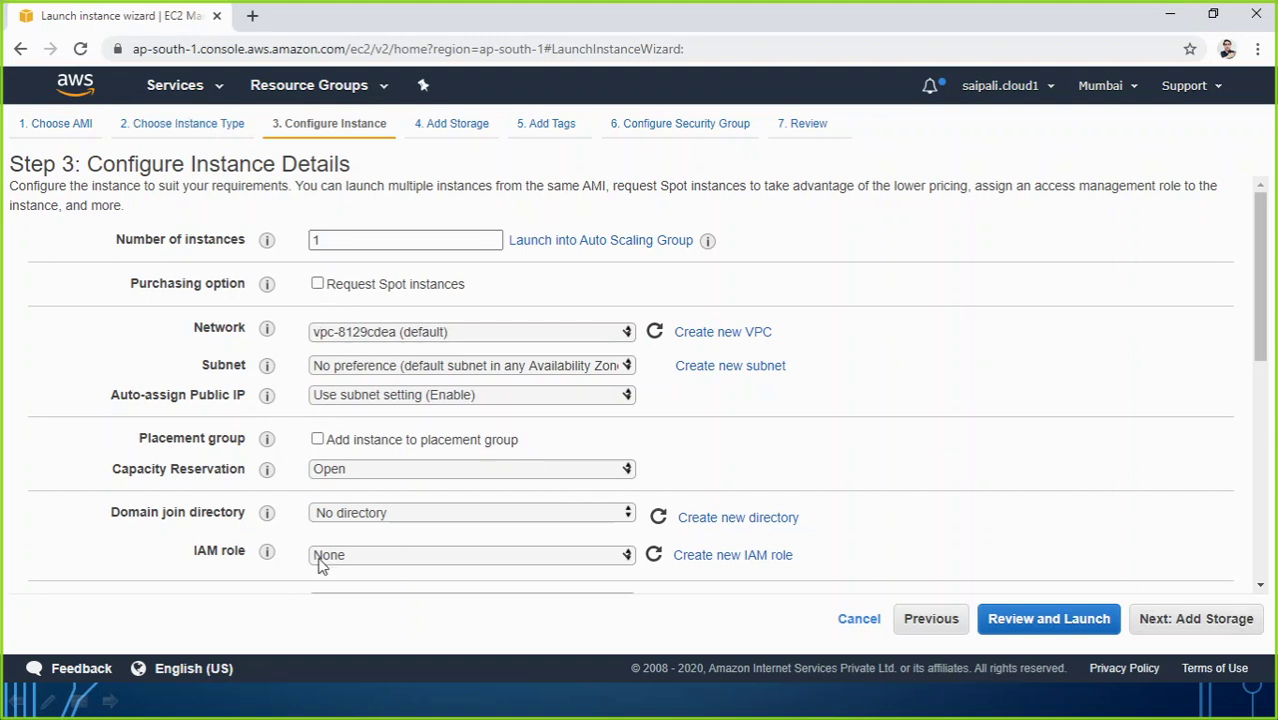
left_click(365, 242)
left_click_drag(320, 241, 273, 244)
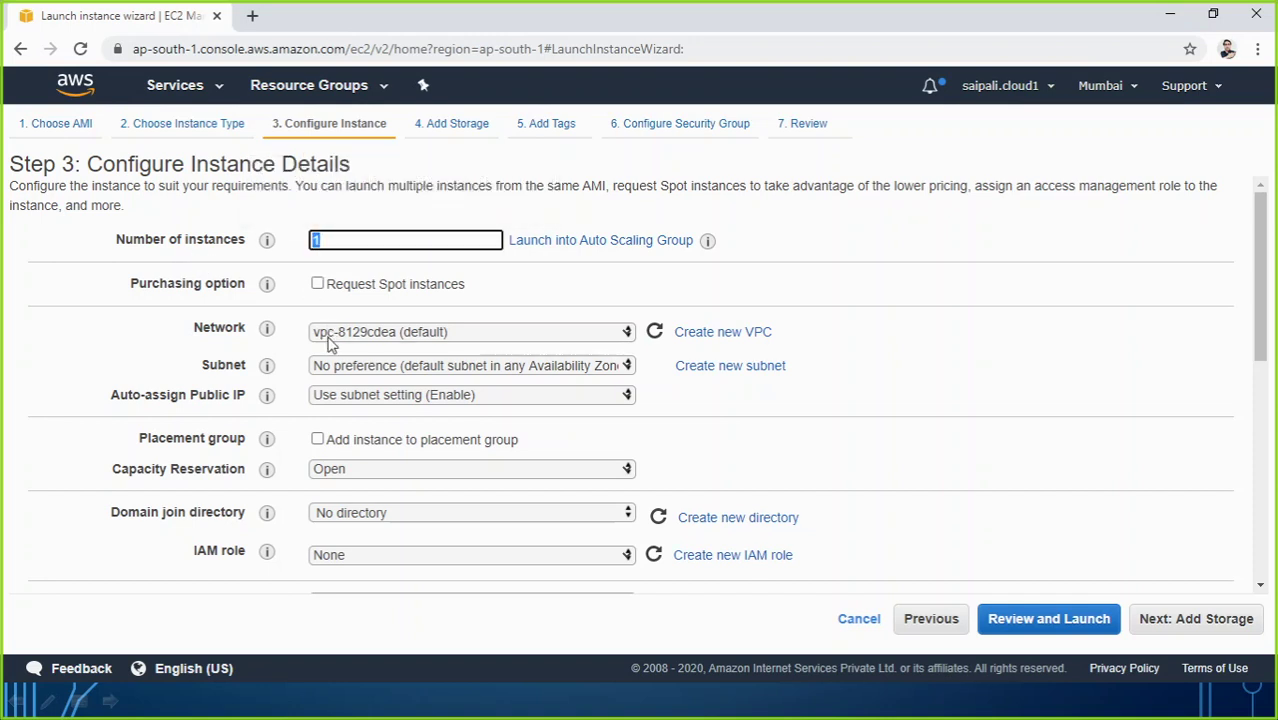
left_click(375, 268)
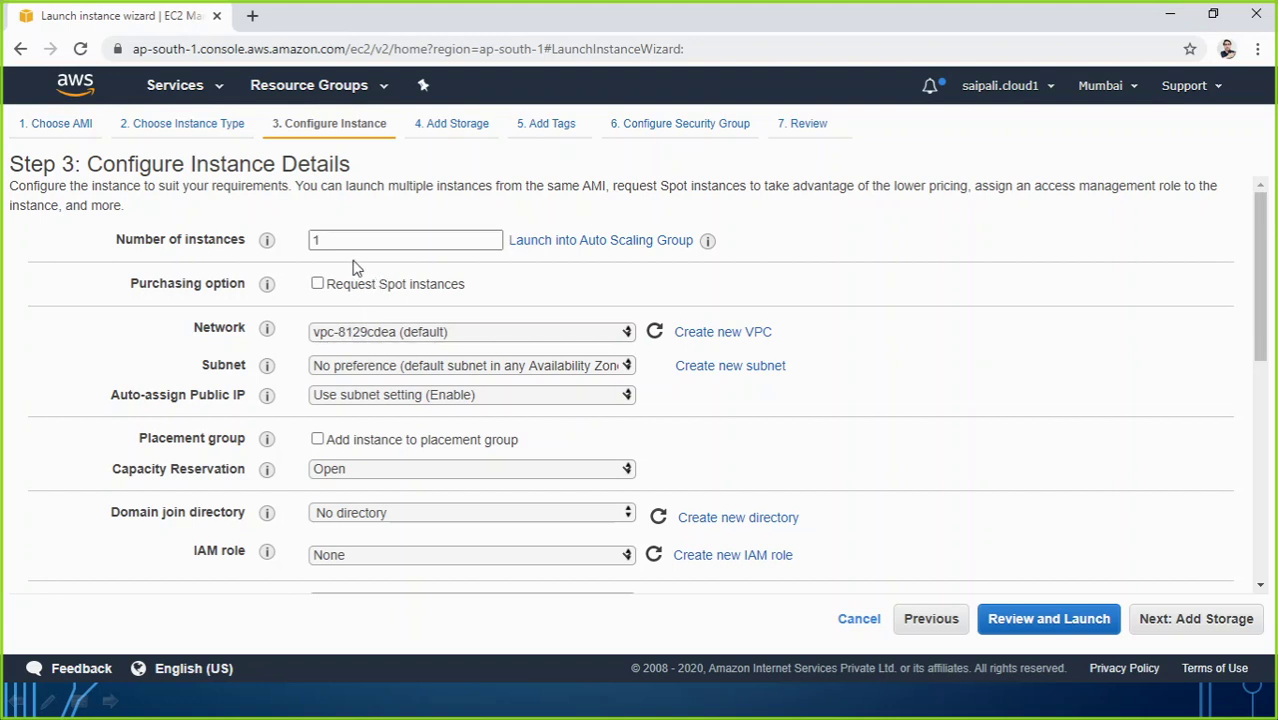
left_click(328, 241)
mouse_move(268, 250)
mouse_move(267, 289)
mouse_move(262, 345)
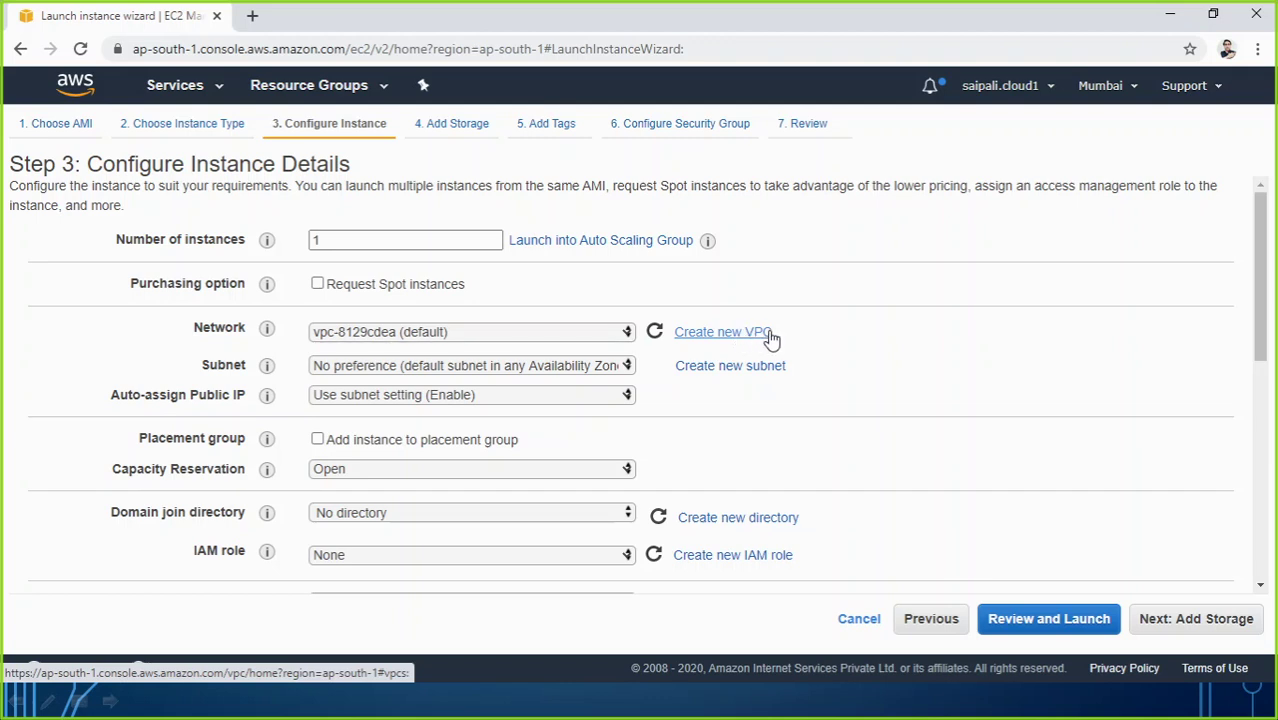
left_click(588, 334)
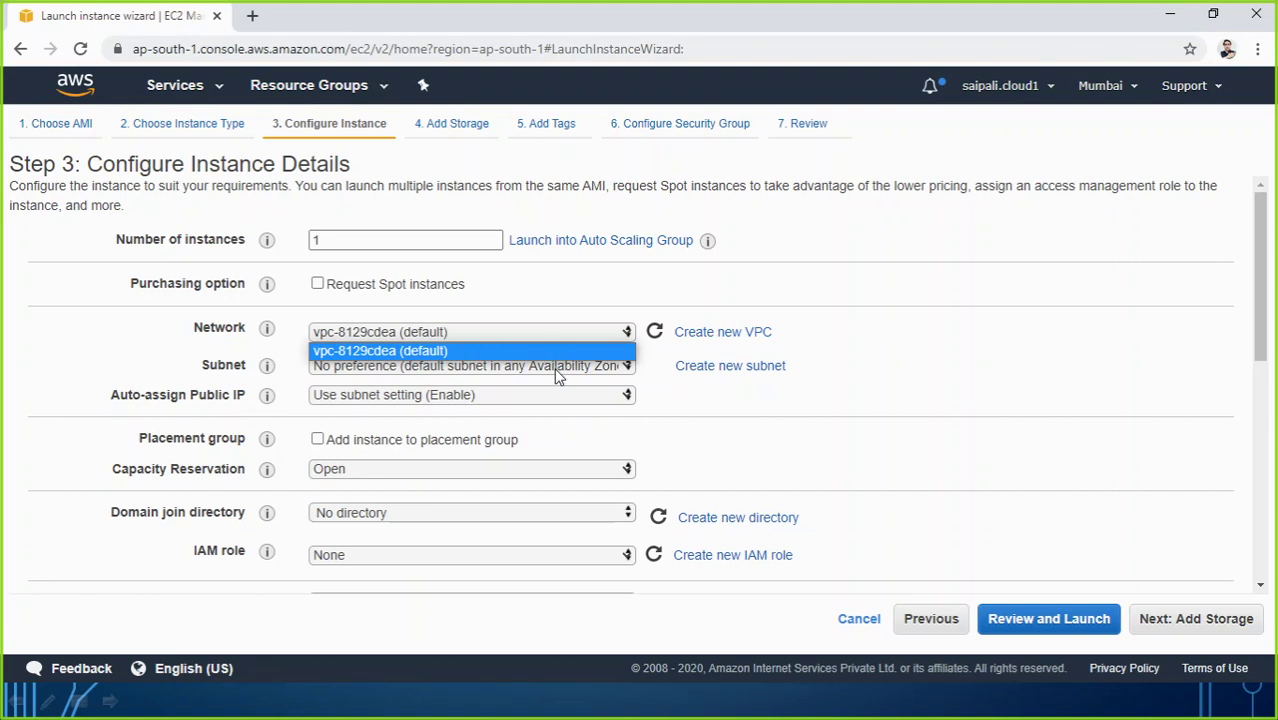
left_click(145, 338)
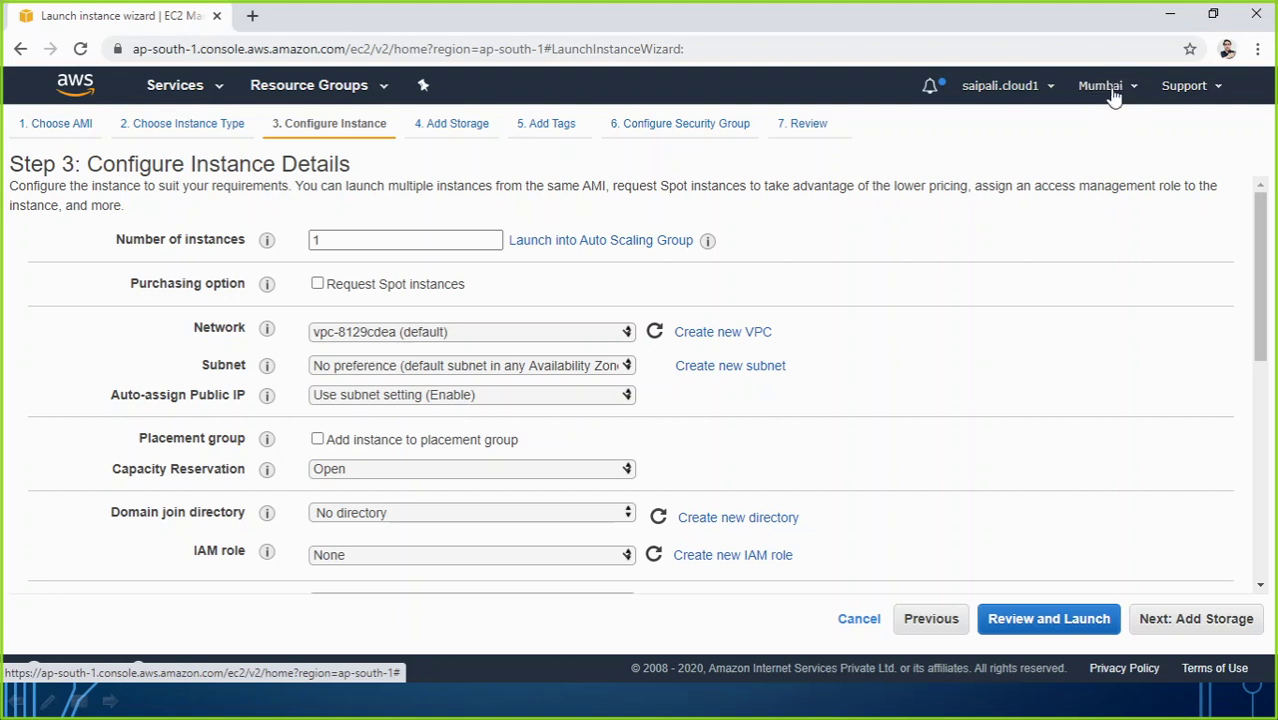
left_click(381, 368)
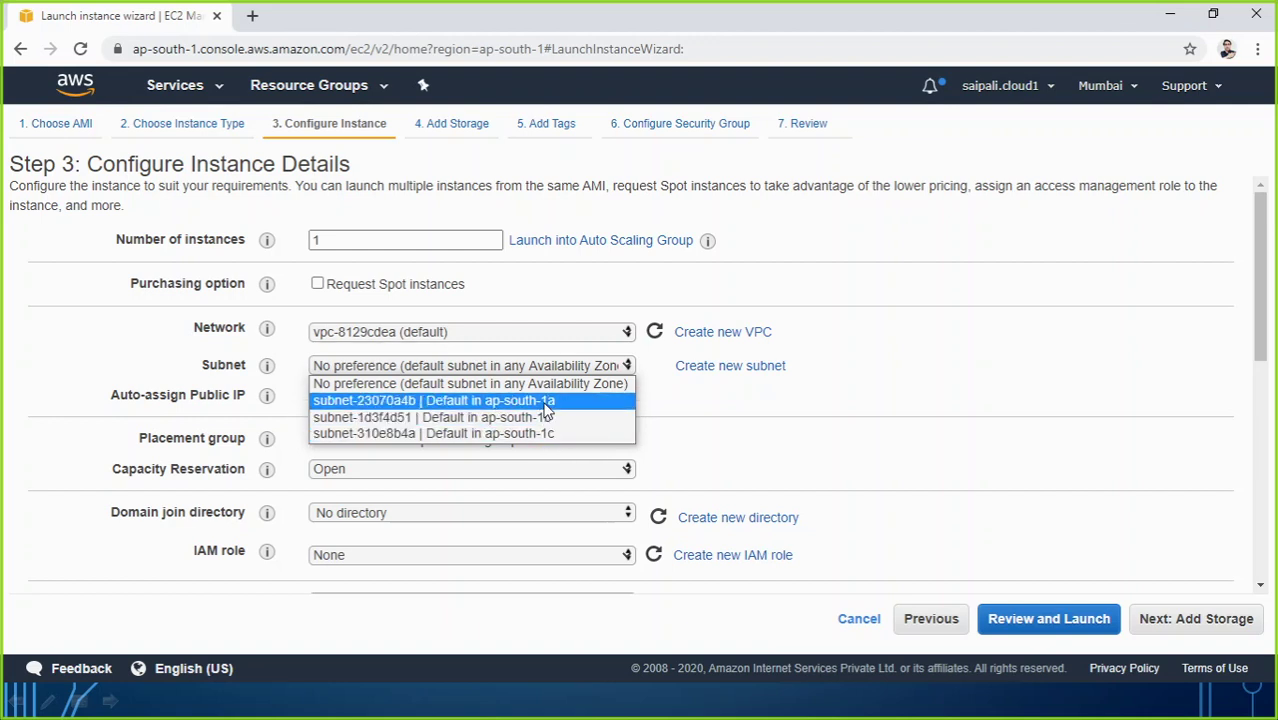
left_click(535, 383)
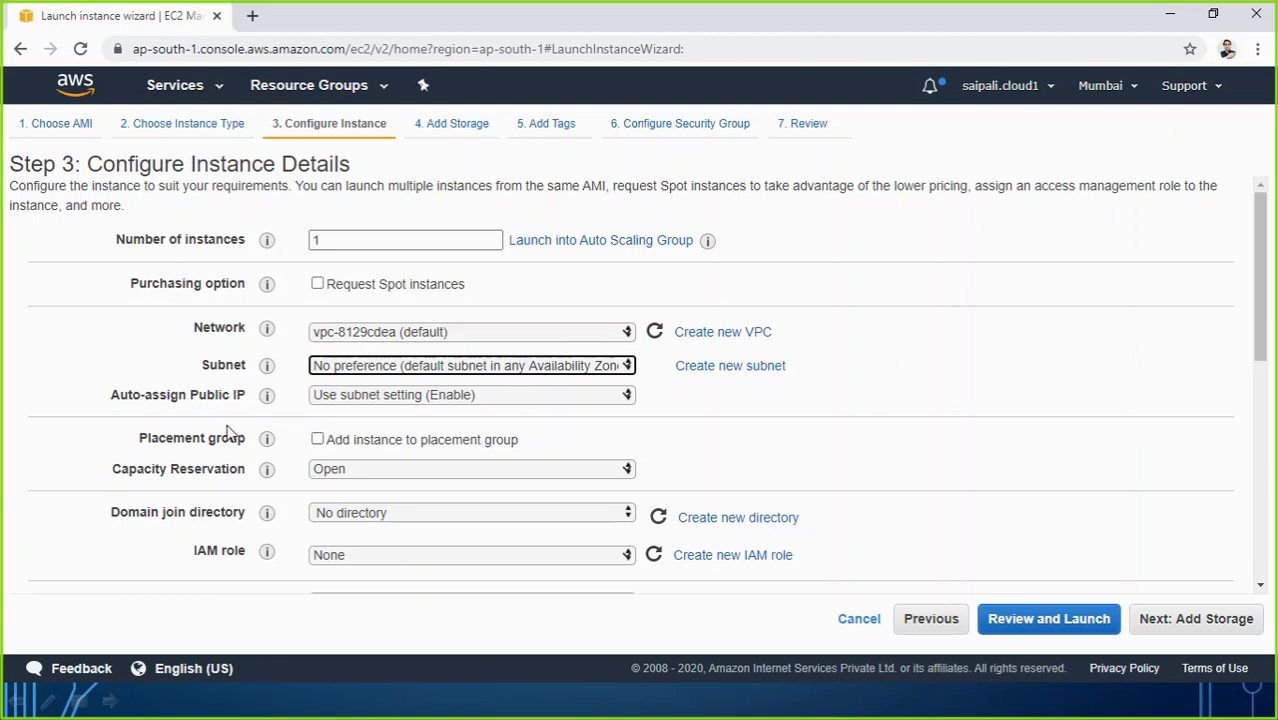
left_click(328, 399)
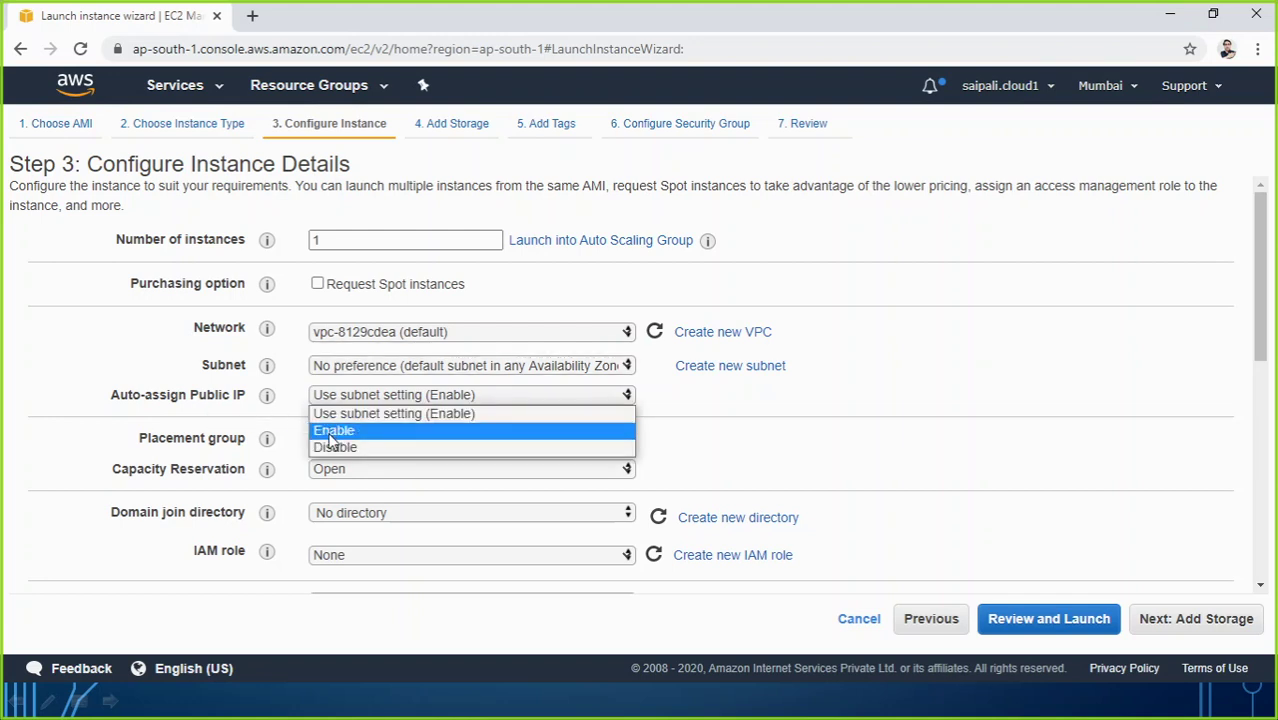
left_click(331, 432)
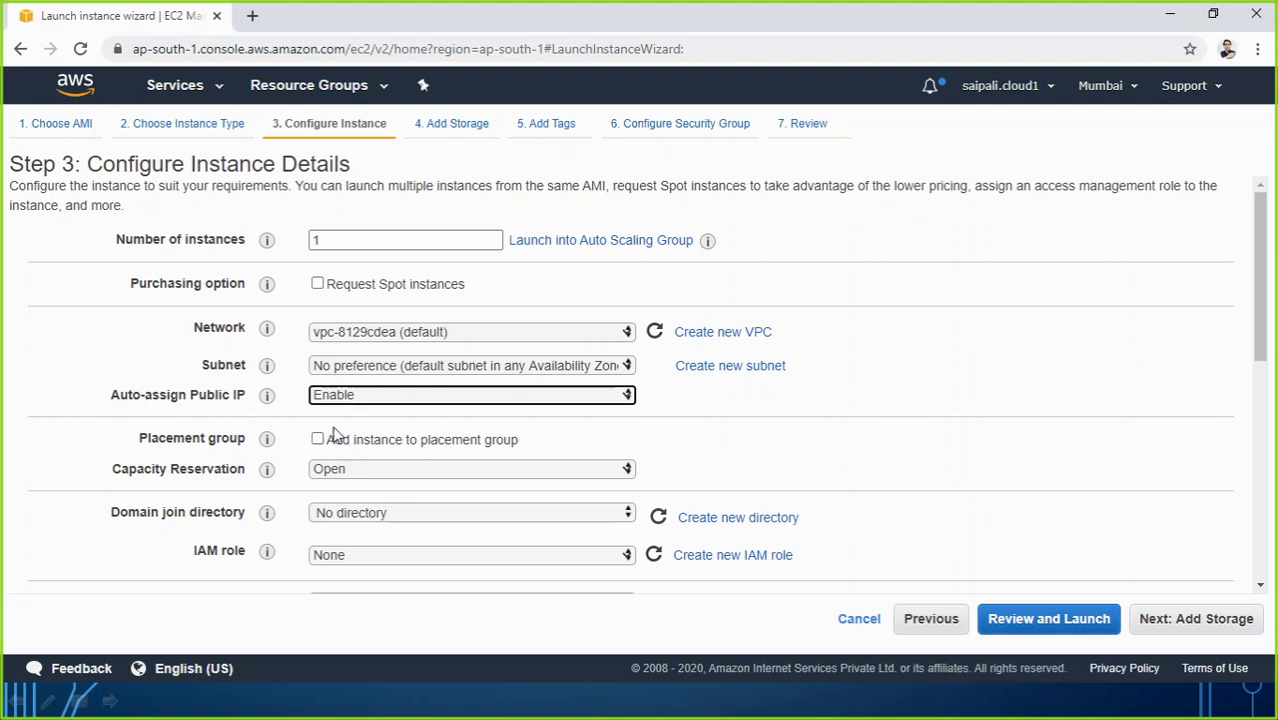
left_click(347, 399)
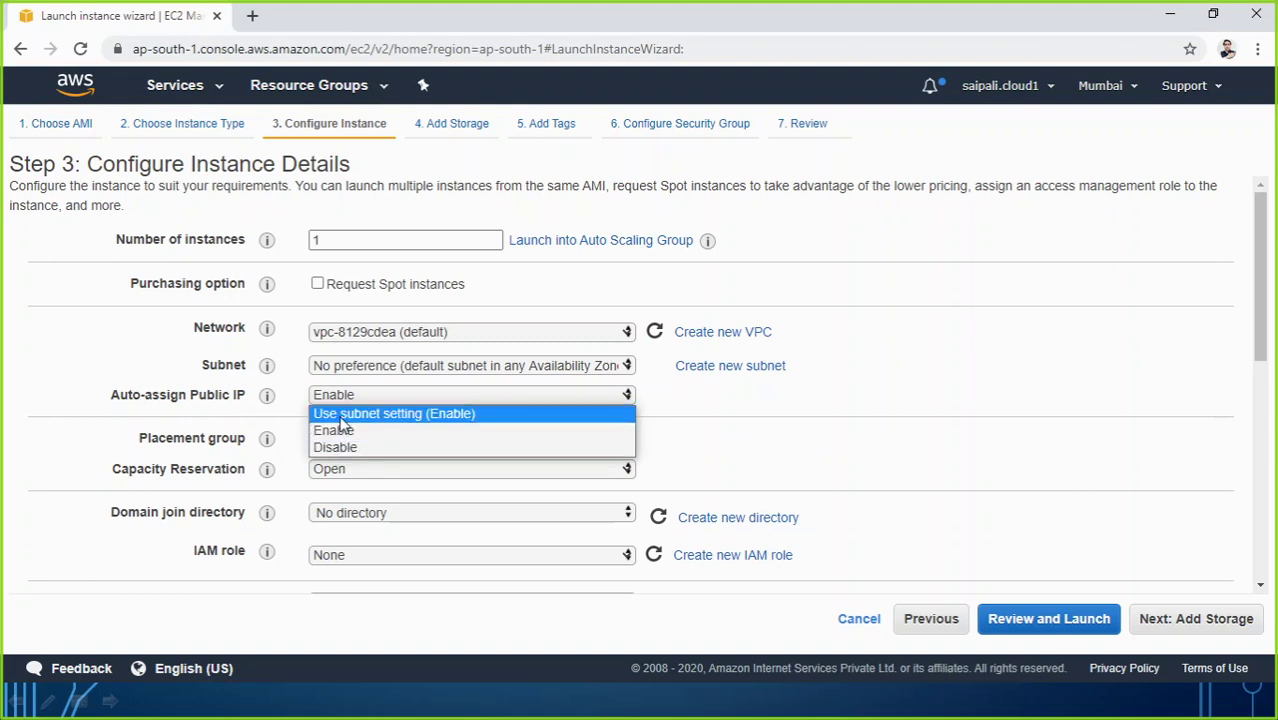
left_click(341, 419)
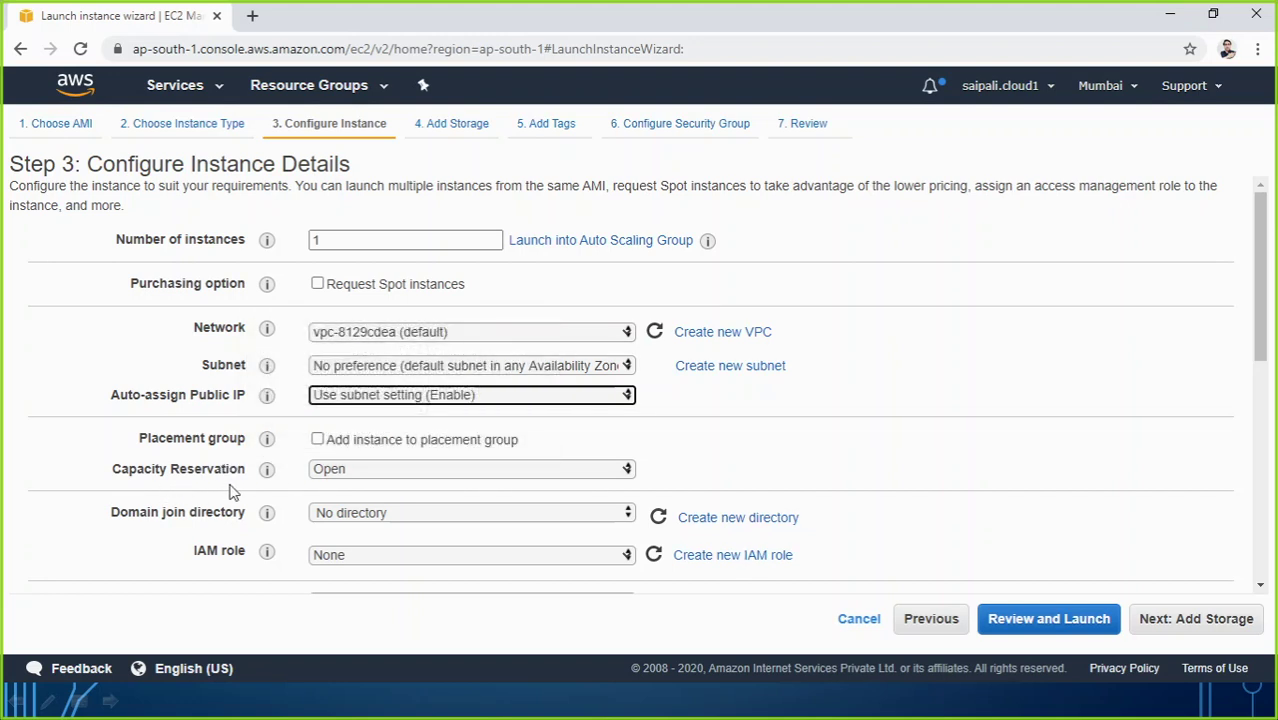
mouse_move(267, 476)
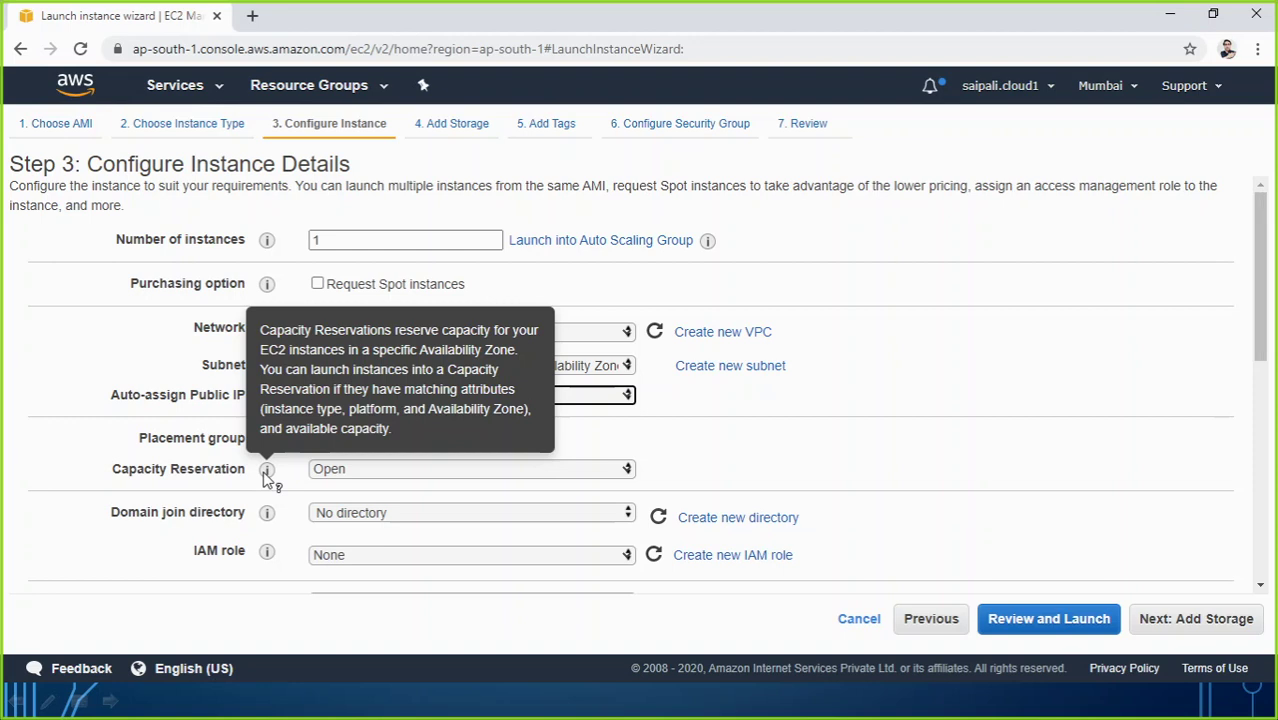
left_click(322, 472)
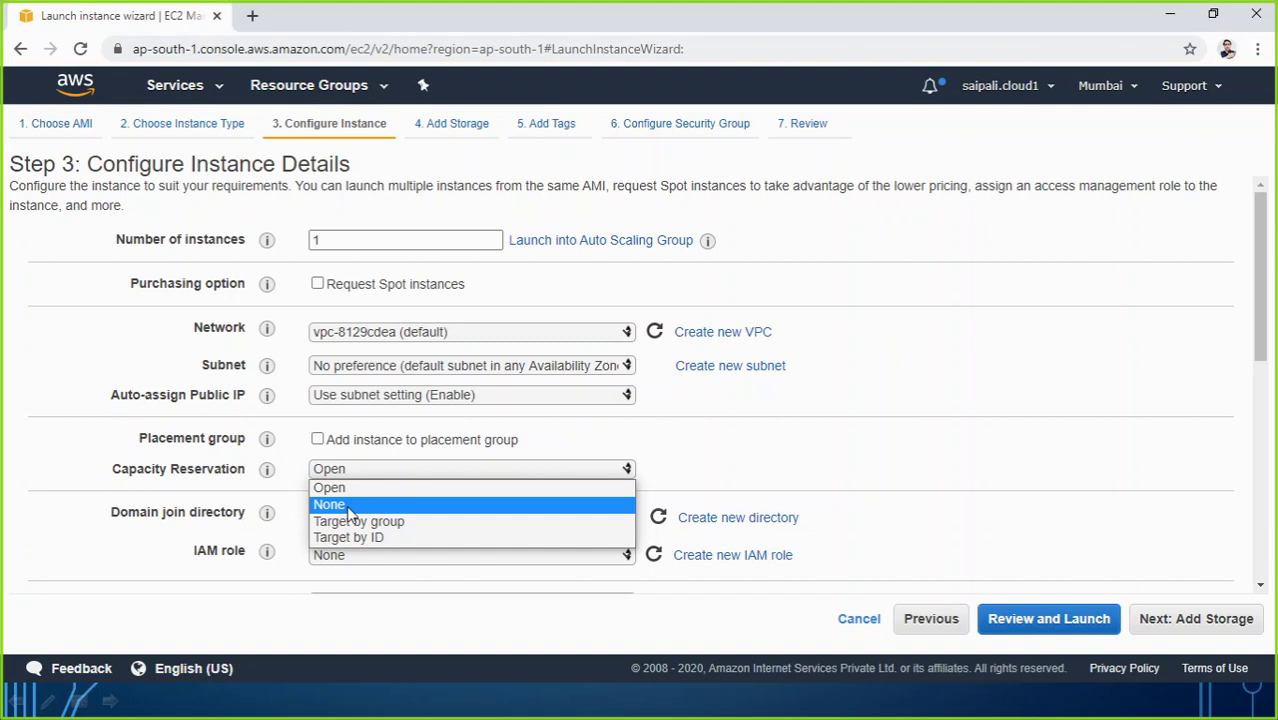
left_click(332, 490)
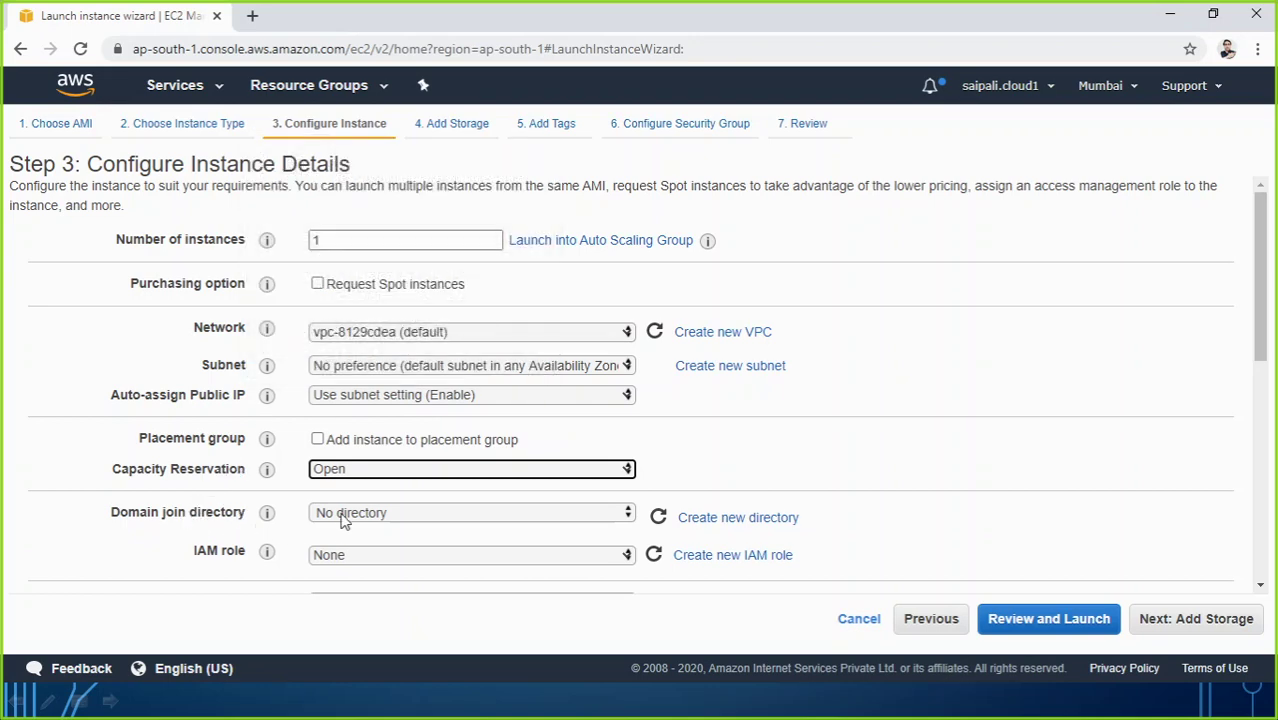
left_click(342, 514)
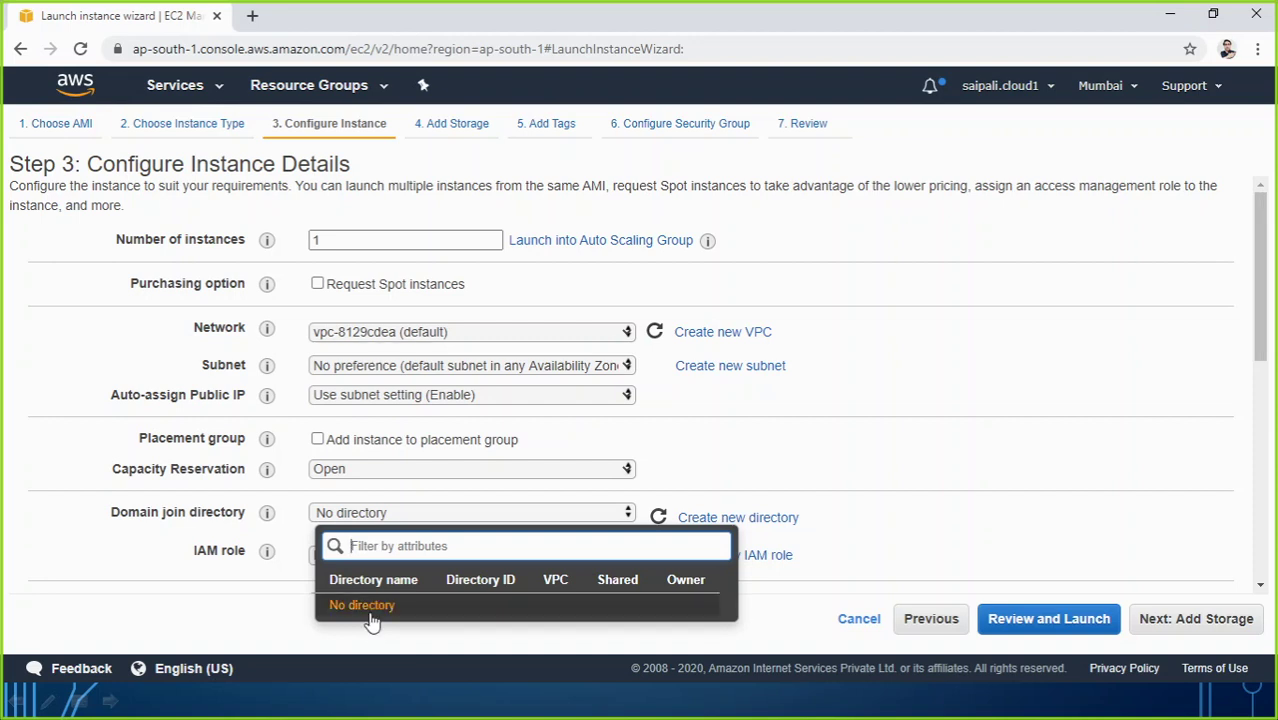
left_click(232, 533)
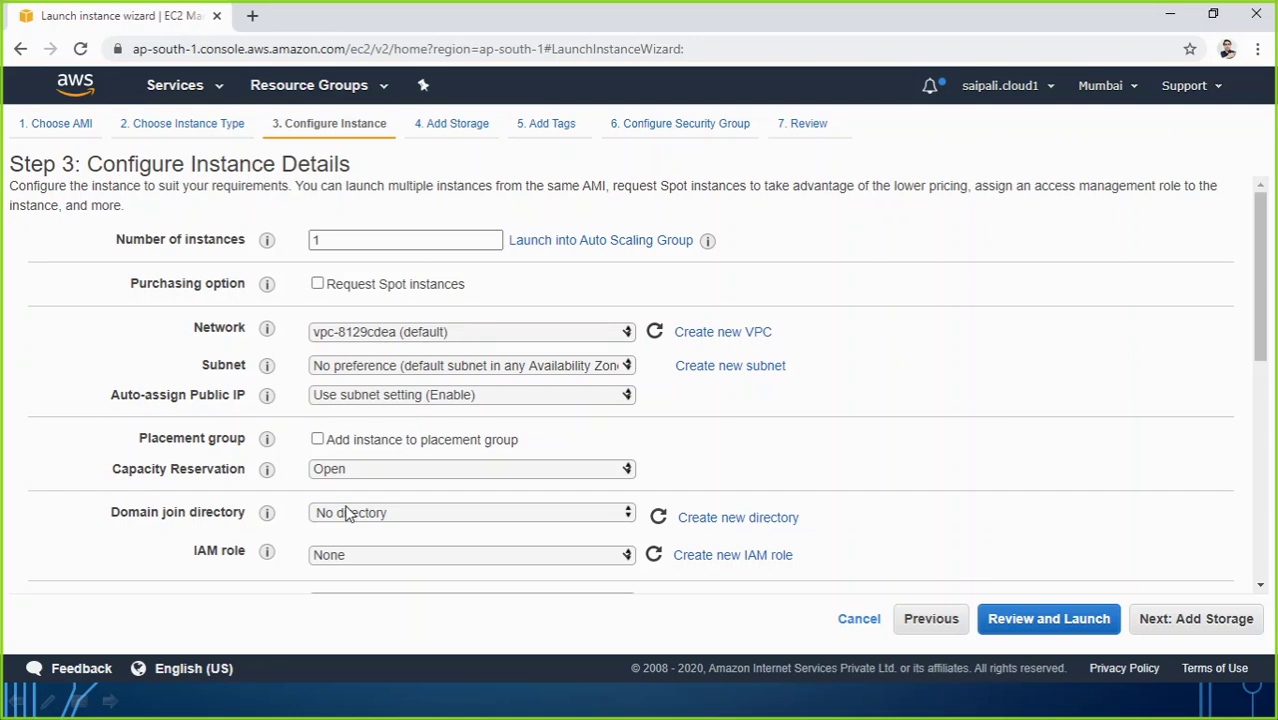
left_click(728, 521)
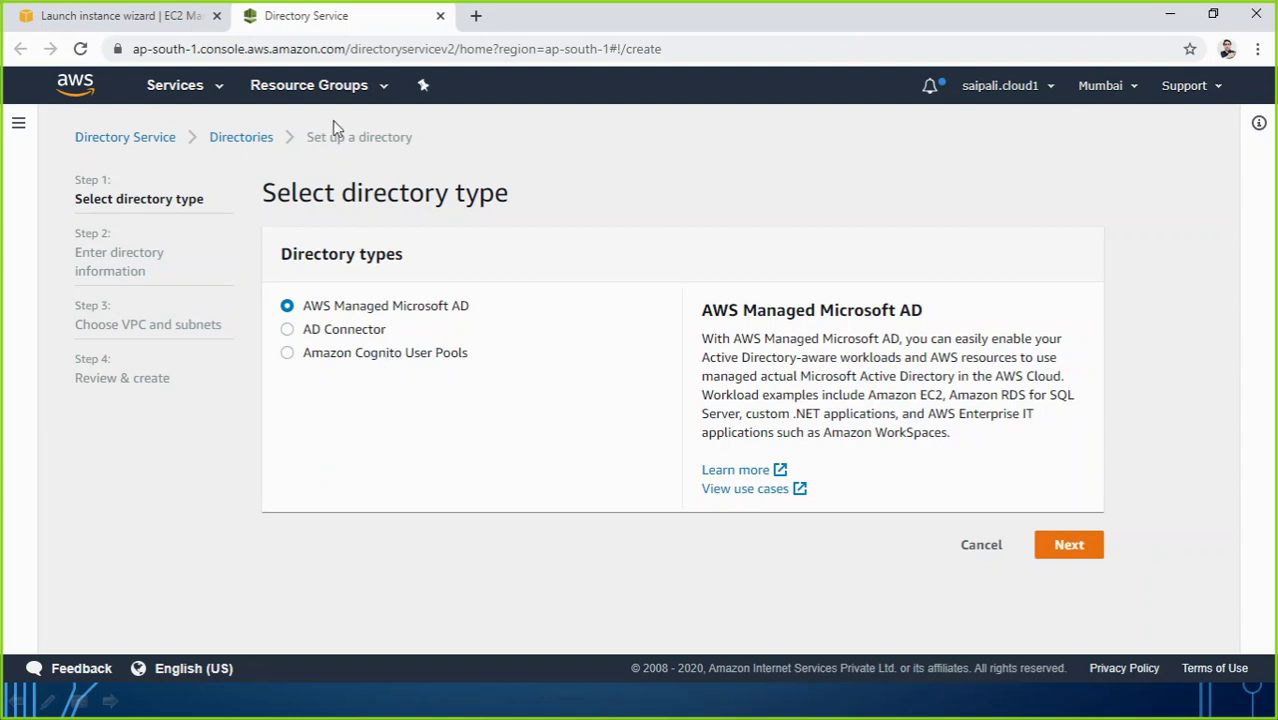
key("ctrl+shift+Tab")
left_click(381, 15)
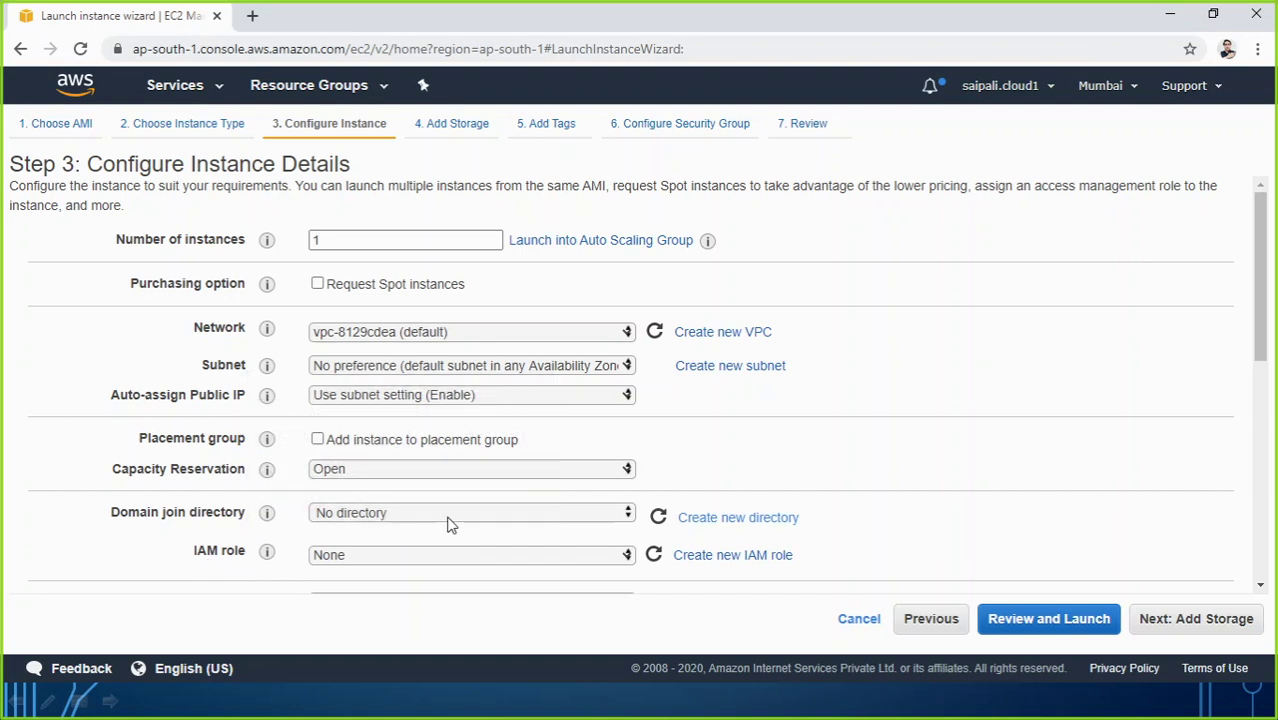
scroll(448, 525, "down", 2)
left_click(410, 399)
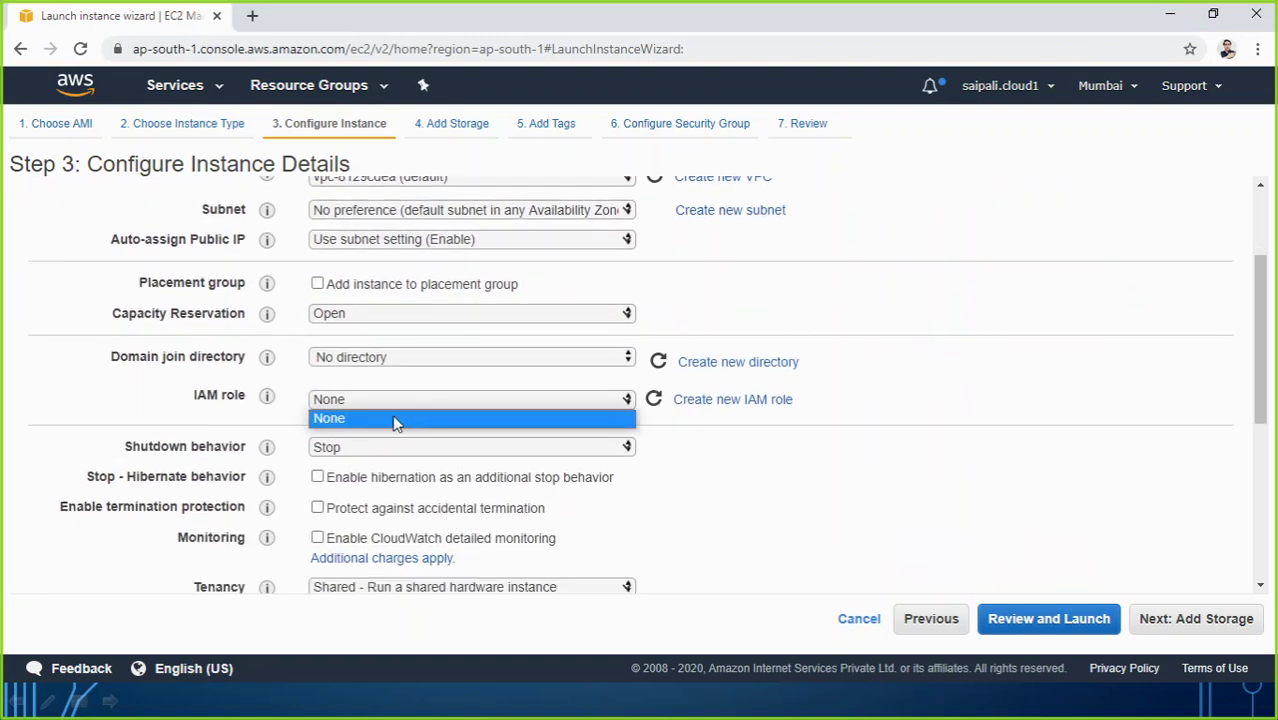
left_click(711, 451)
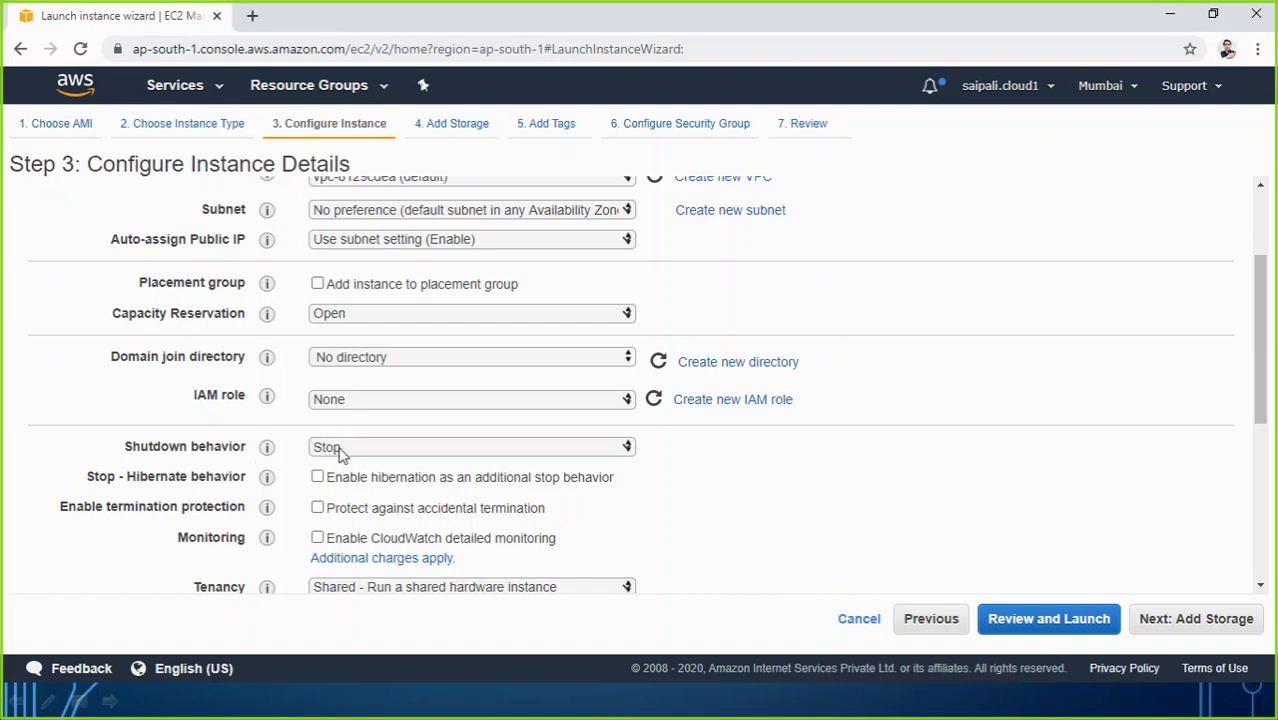
left_click(346, 450)
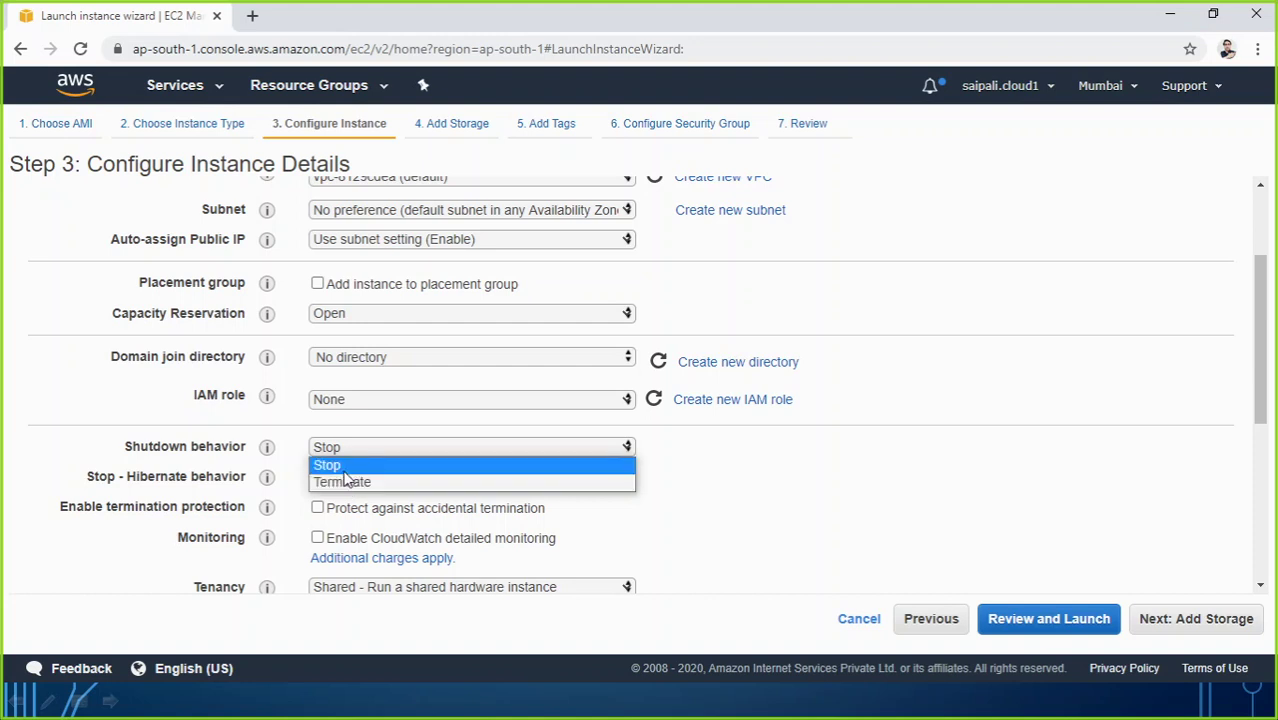
left_click(345, 467)
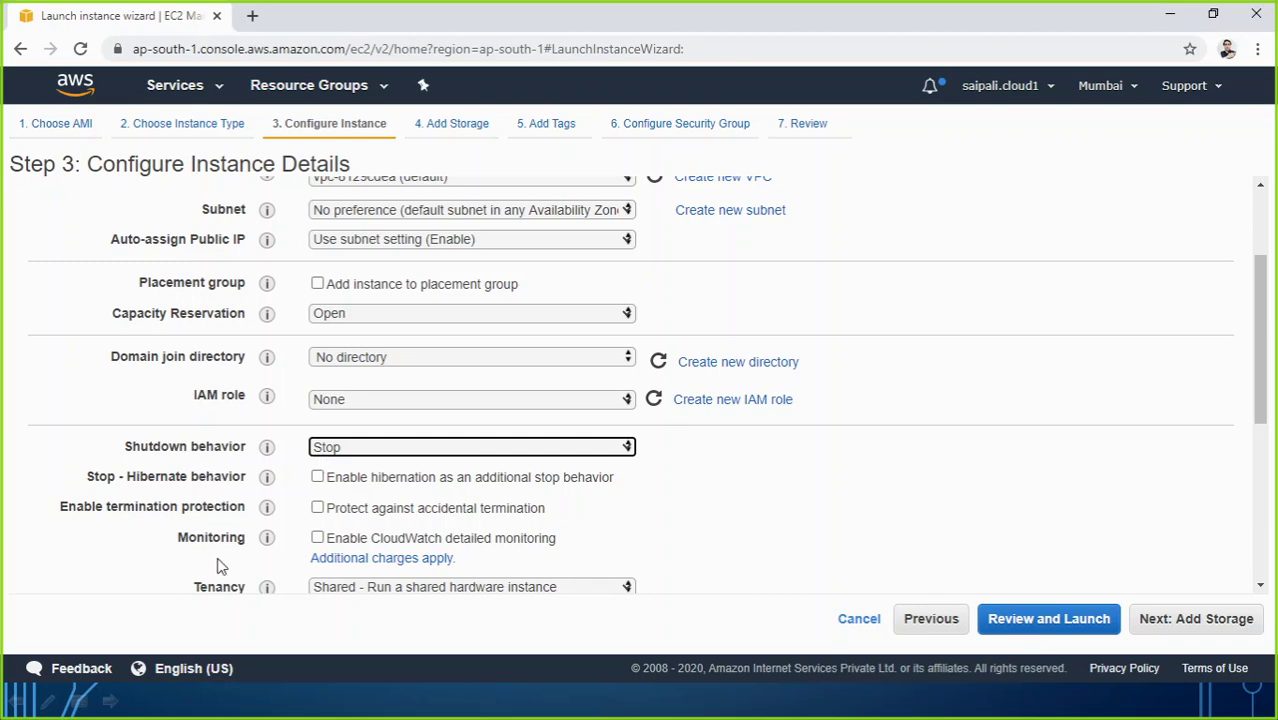
Step: Review T2/T3 Unlimited and Advanced Details, then continue to the Add Storage step
scroll(218, 500, "down", 3)
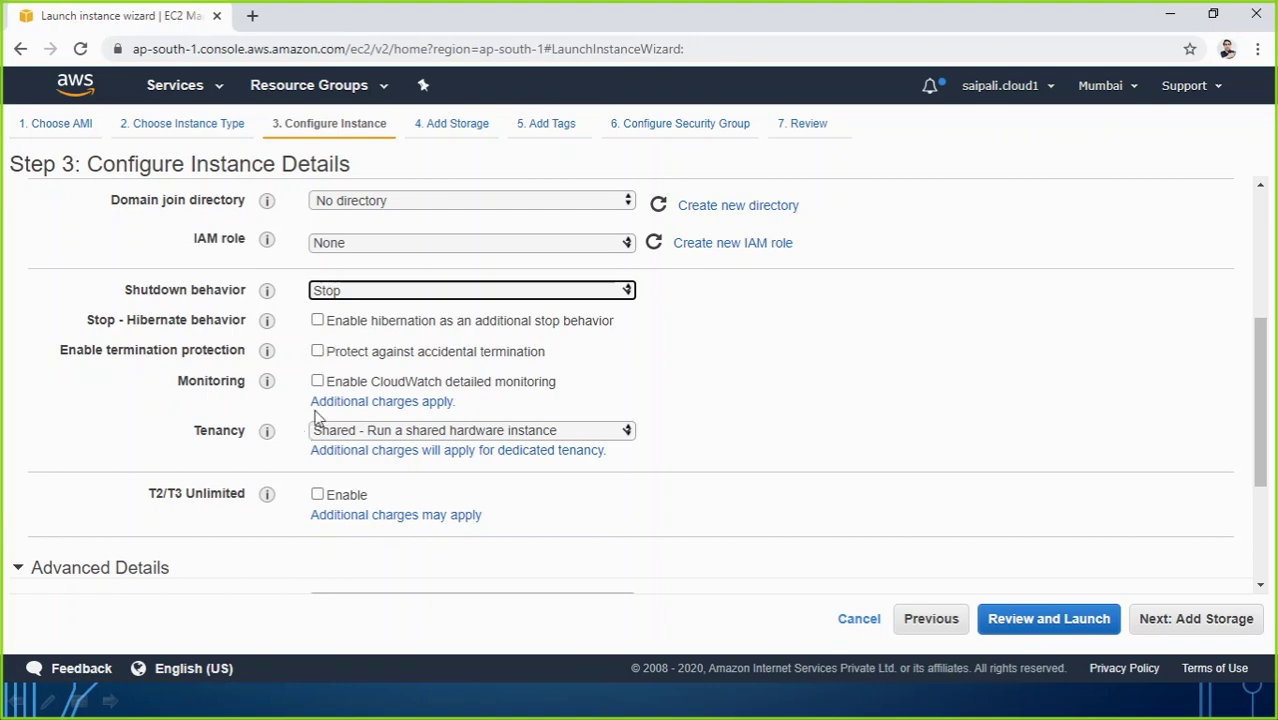
mouse_move(268, 498)
scroll(380, 568, "down", 2)
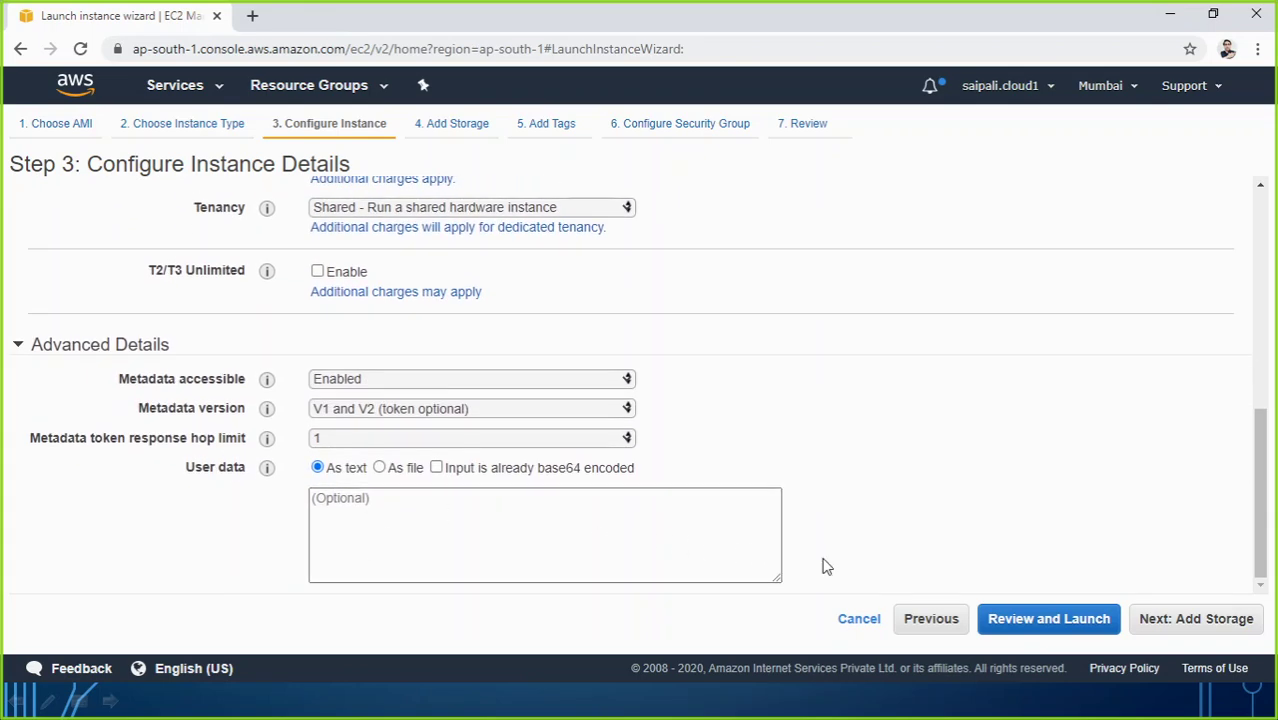
left_click(1190, 635)
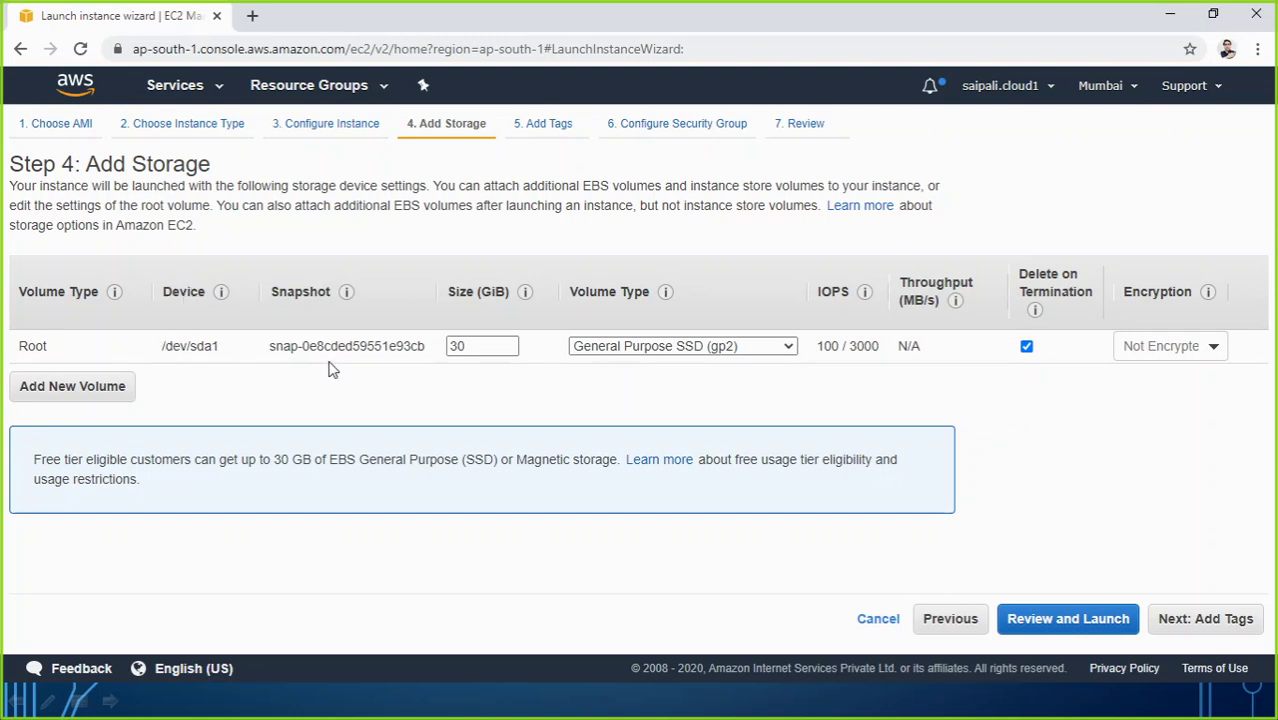
Step: Inspect the 30 GiB root volume size and keep its type as General Purpose SSD (gp2)
left_click(466, 349)
left_click_drag(467, 347, 442, 346)
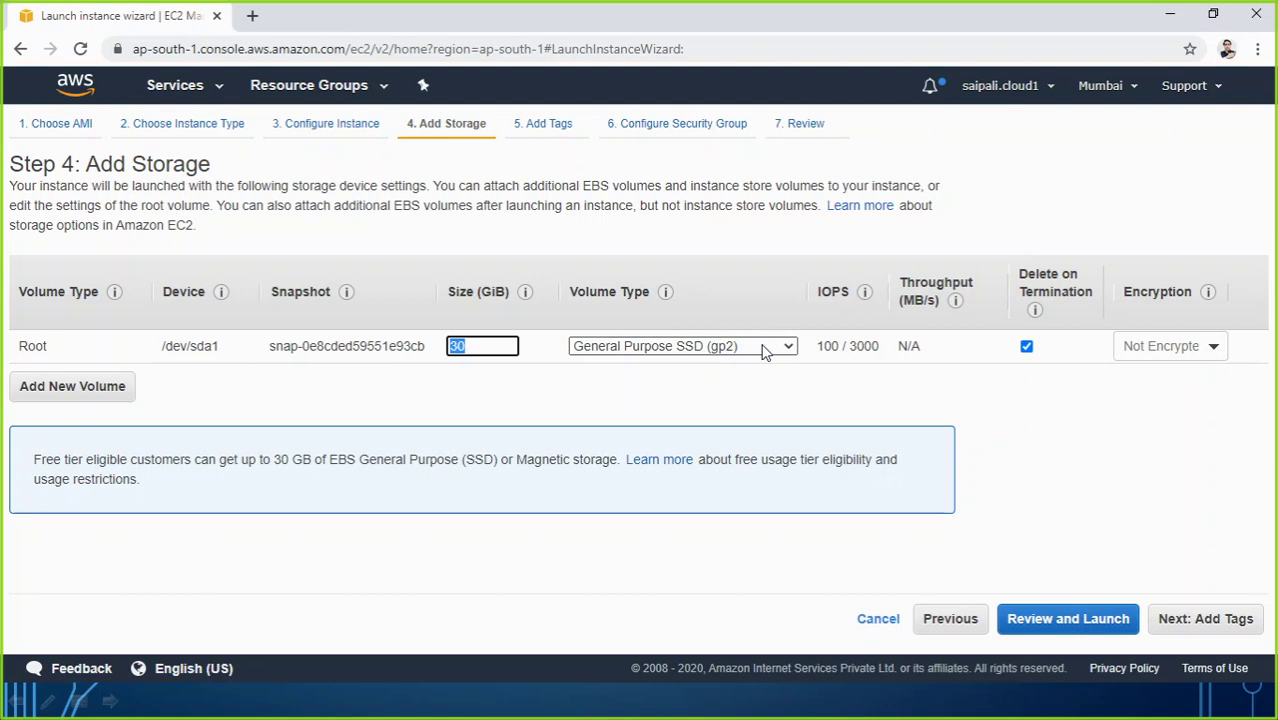
left_click(764, 347)
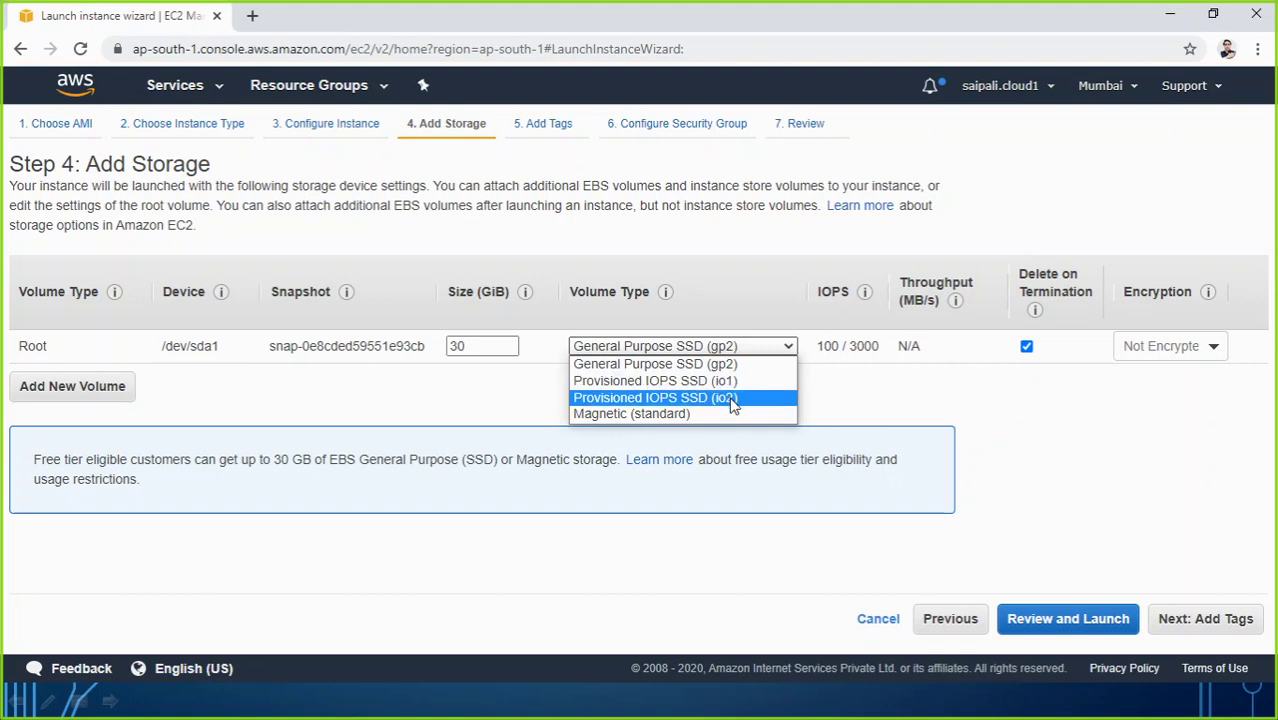
left_click(655, 366)
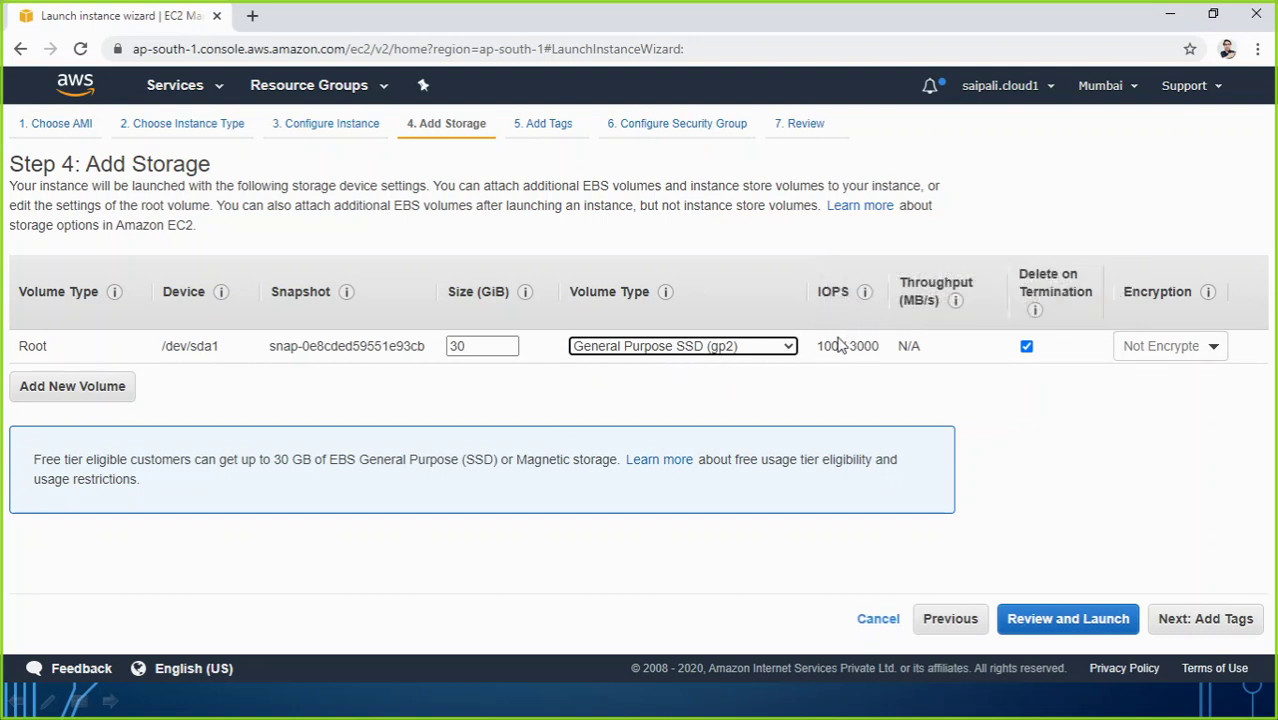
Step: Try Provisioned IOPS SSD io1 and io2 as the root volume type
mouse_move(845, 348)
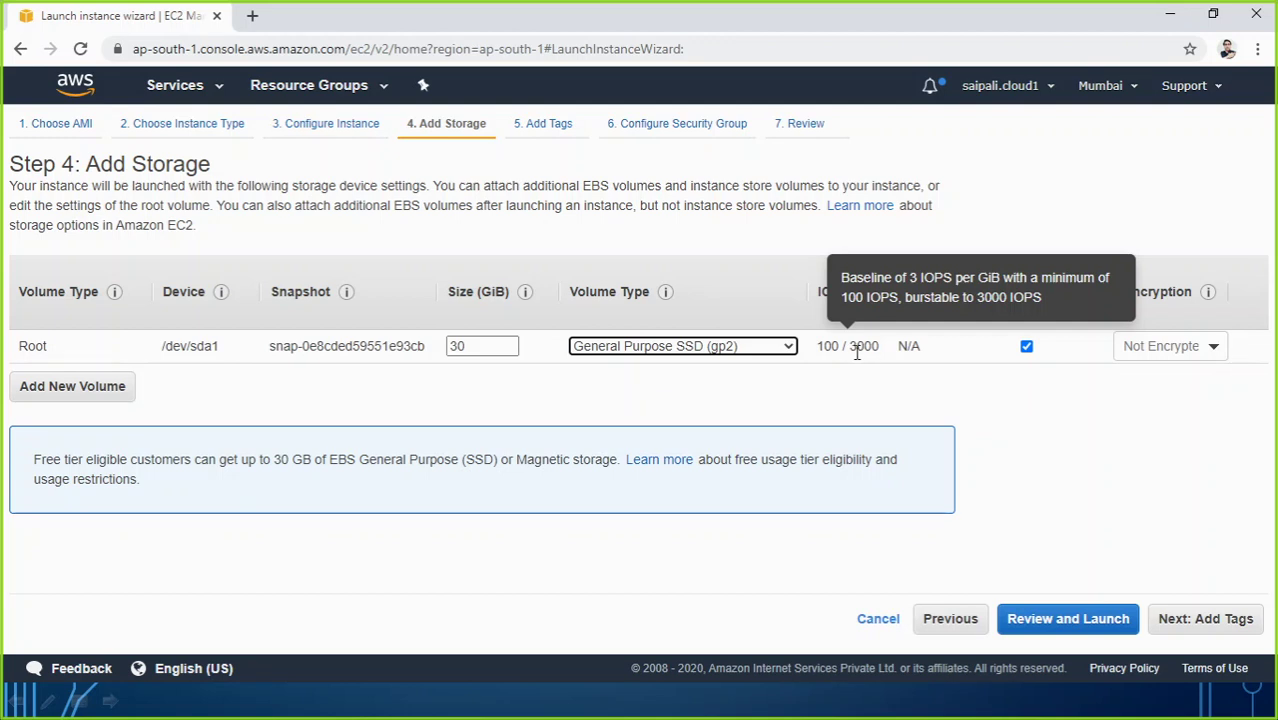
left_click(786, 346)
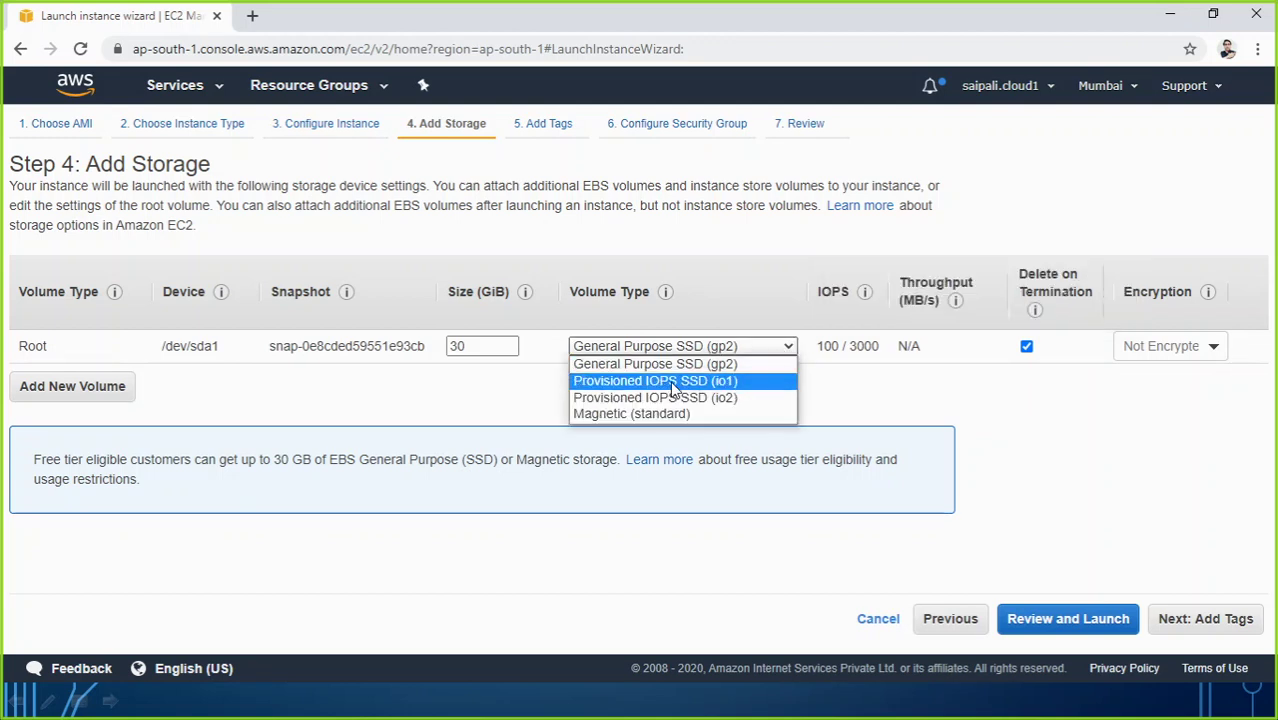
left_click(733, 388)
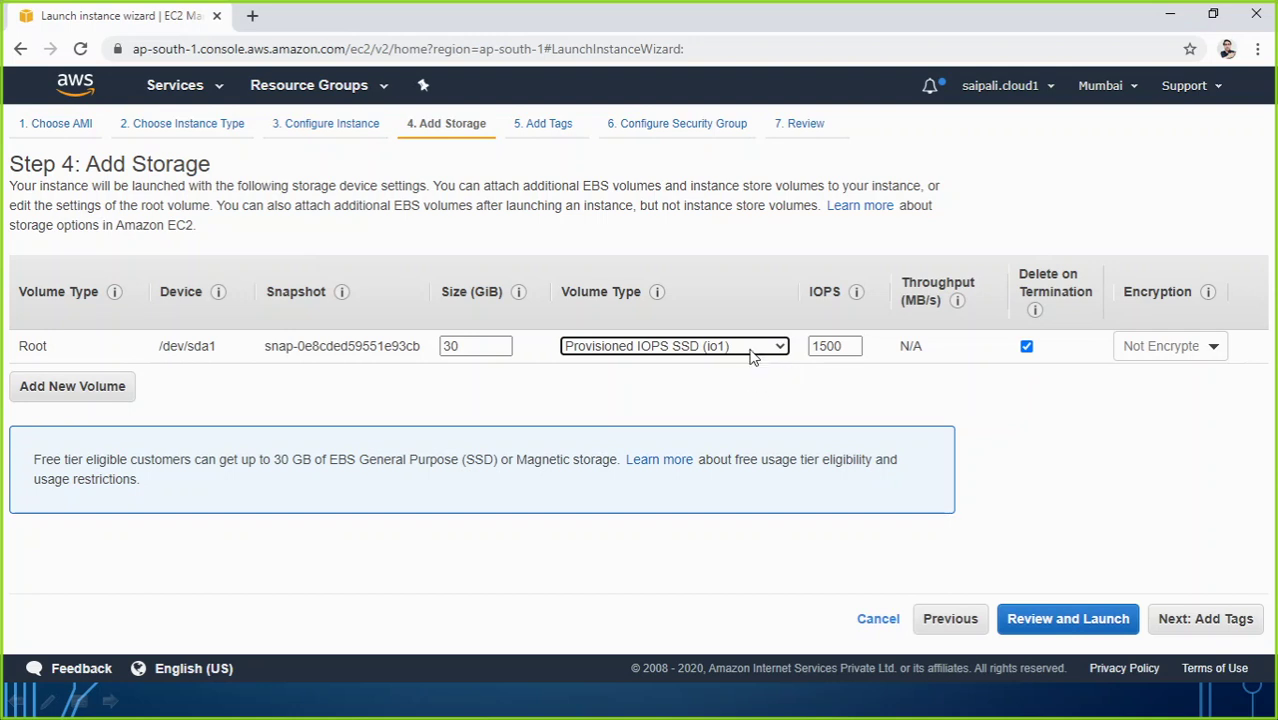
left_click(755, 347)
left_click(737, 399)
left_click(776, 348)
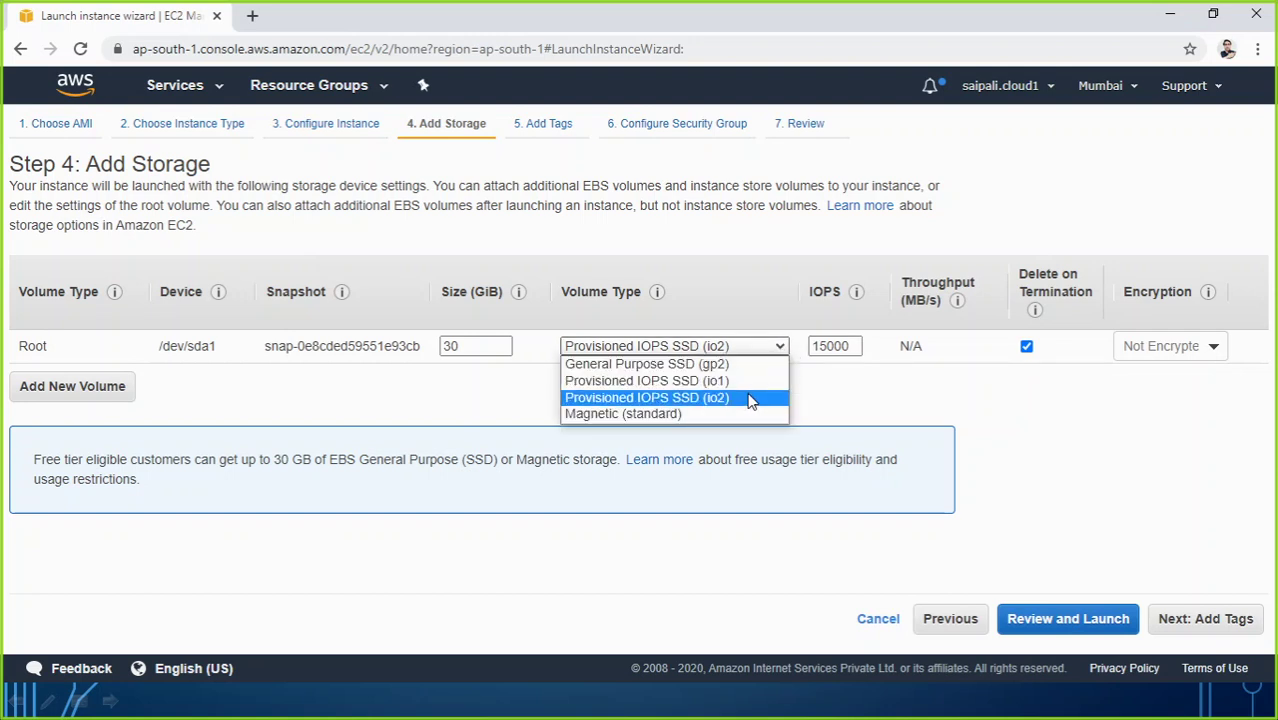
left_click(771, 378)
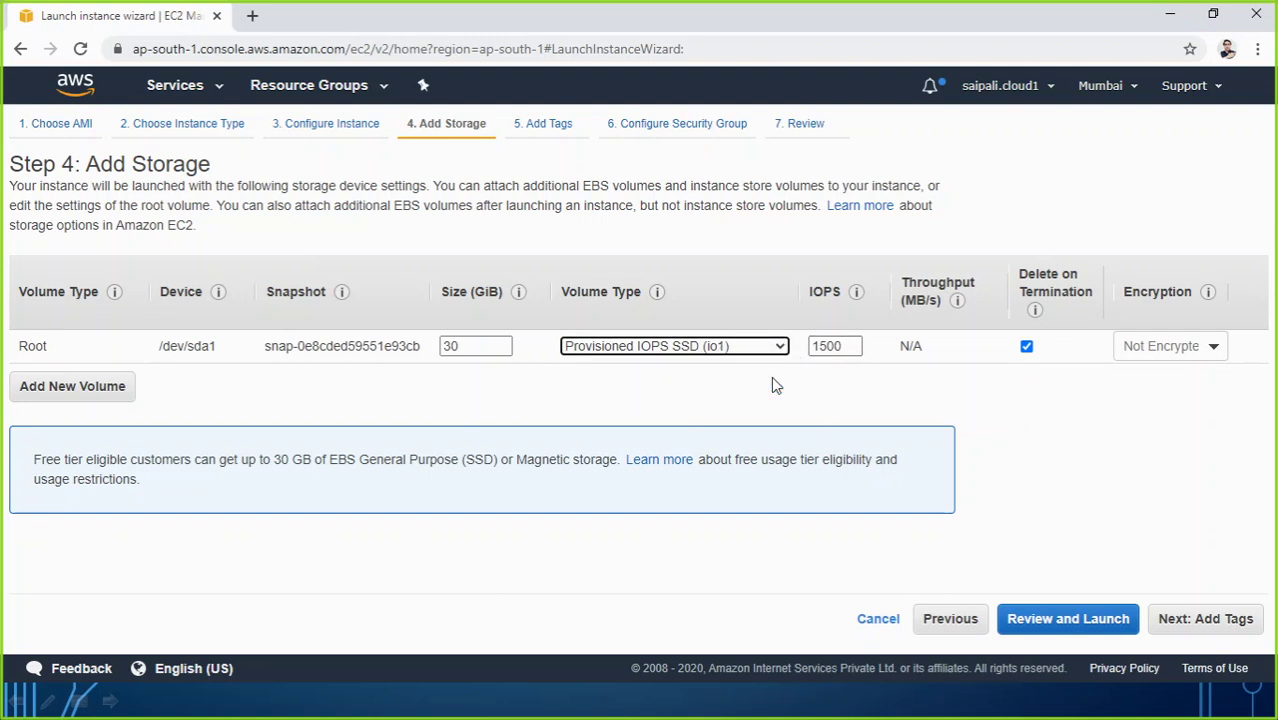
Step: Try Magnetic (standard), then settle the root volume on General Purpose SSD (gp2)
left_click(778, 346)
left_click(741, 366)
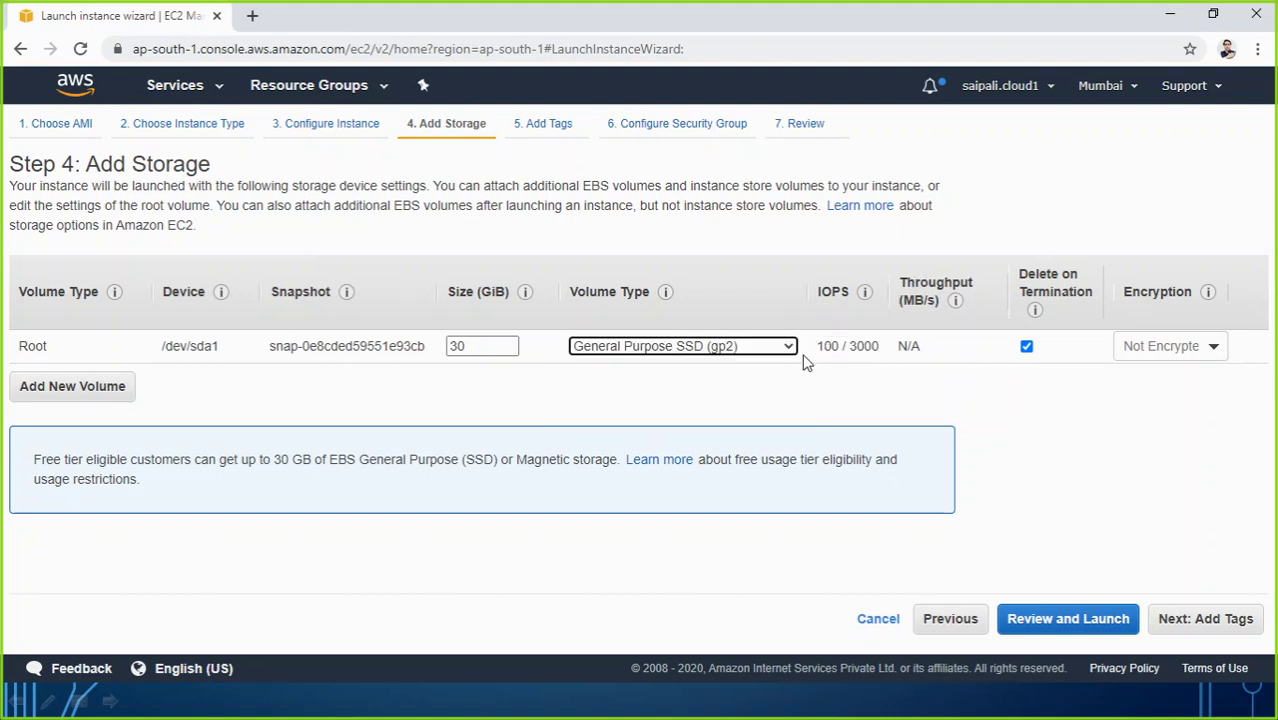
mouse_move(828, 352)
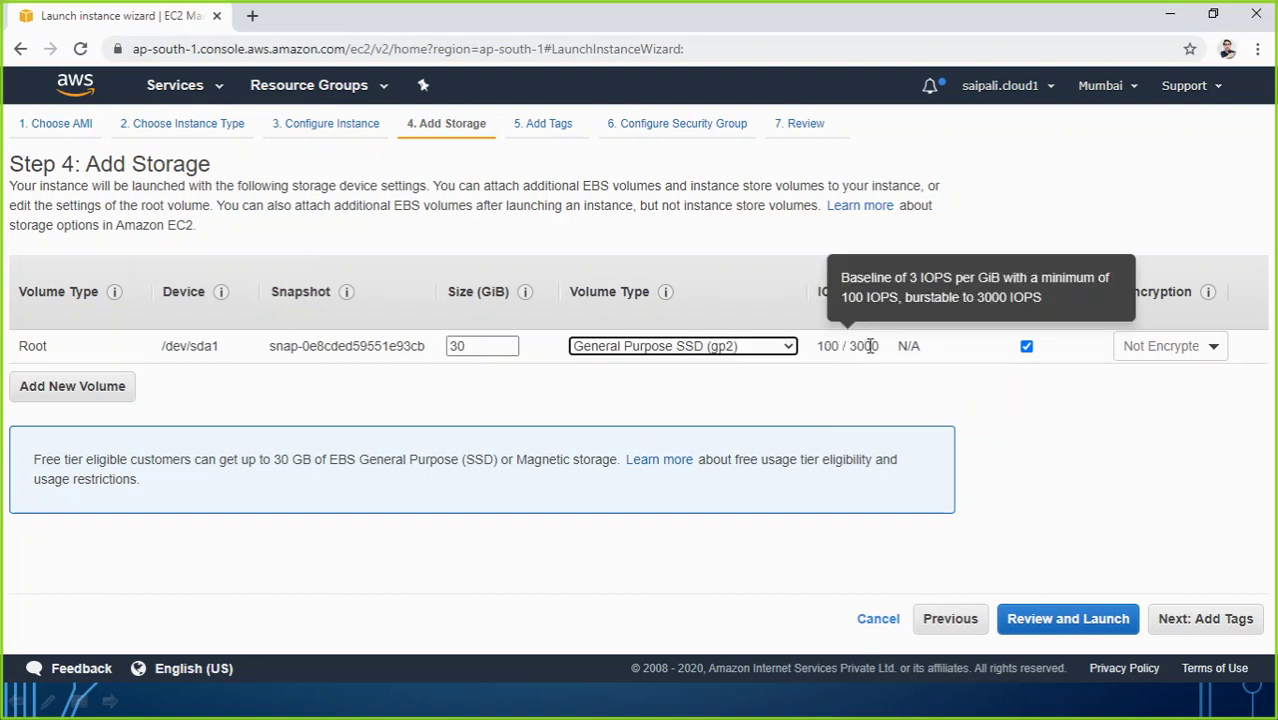
left_click(786, 349)
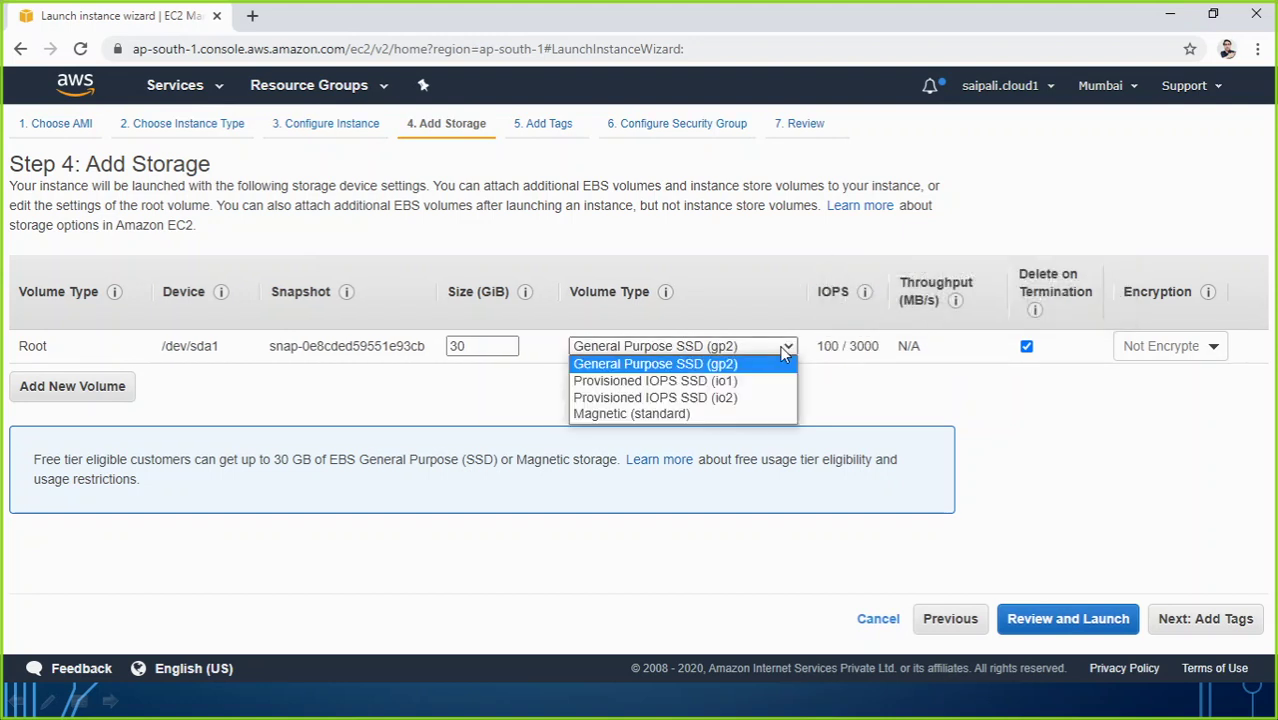
left_click(684, 413)
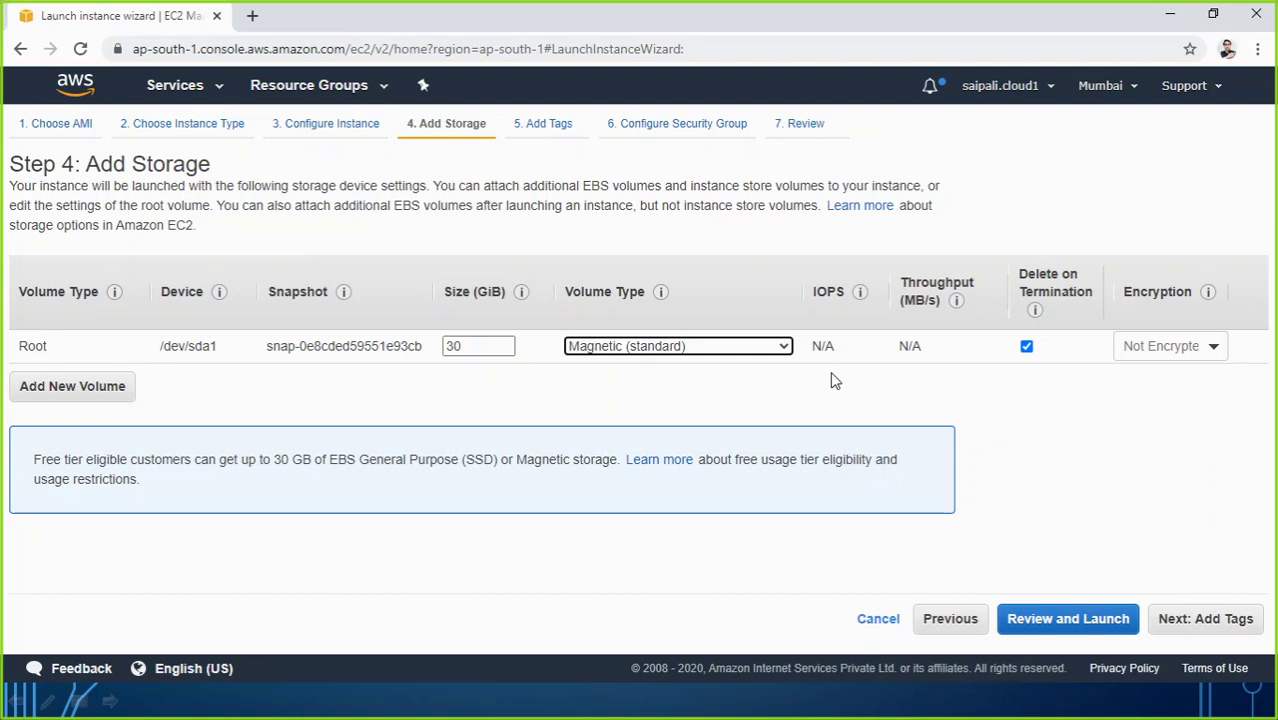
left_click(786, 346)
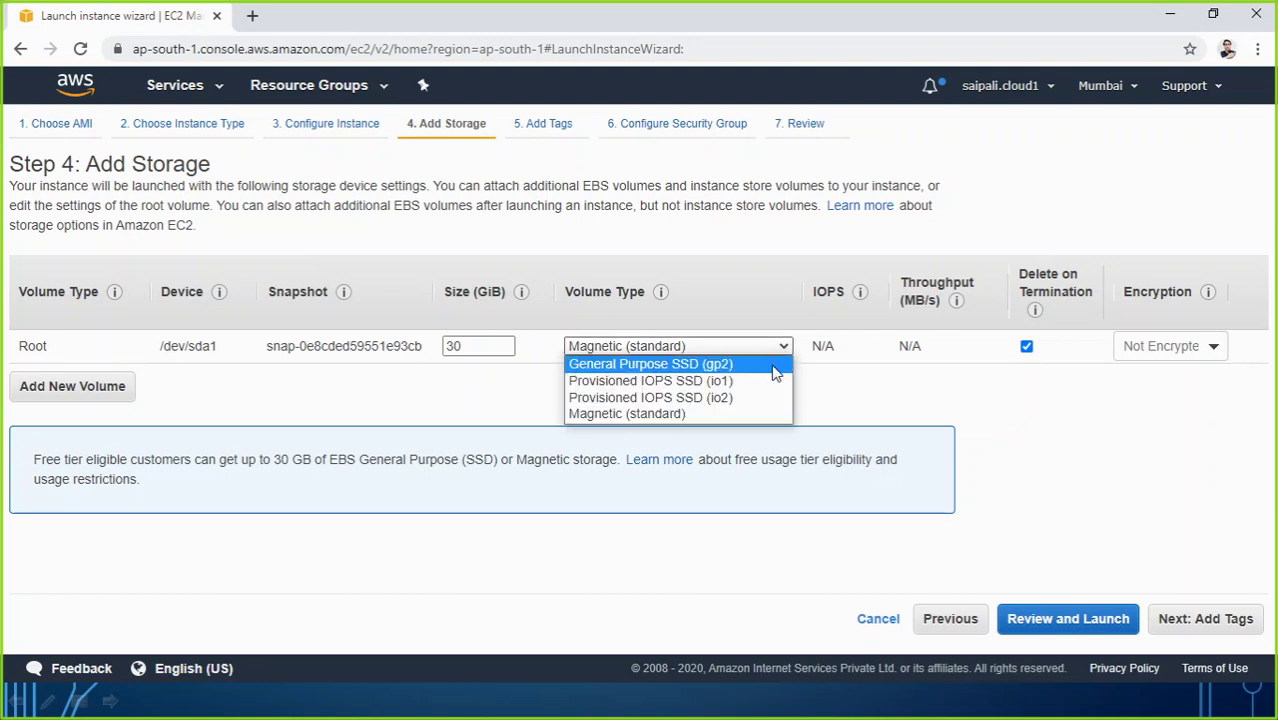
left_click(757, 363)
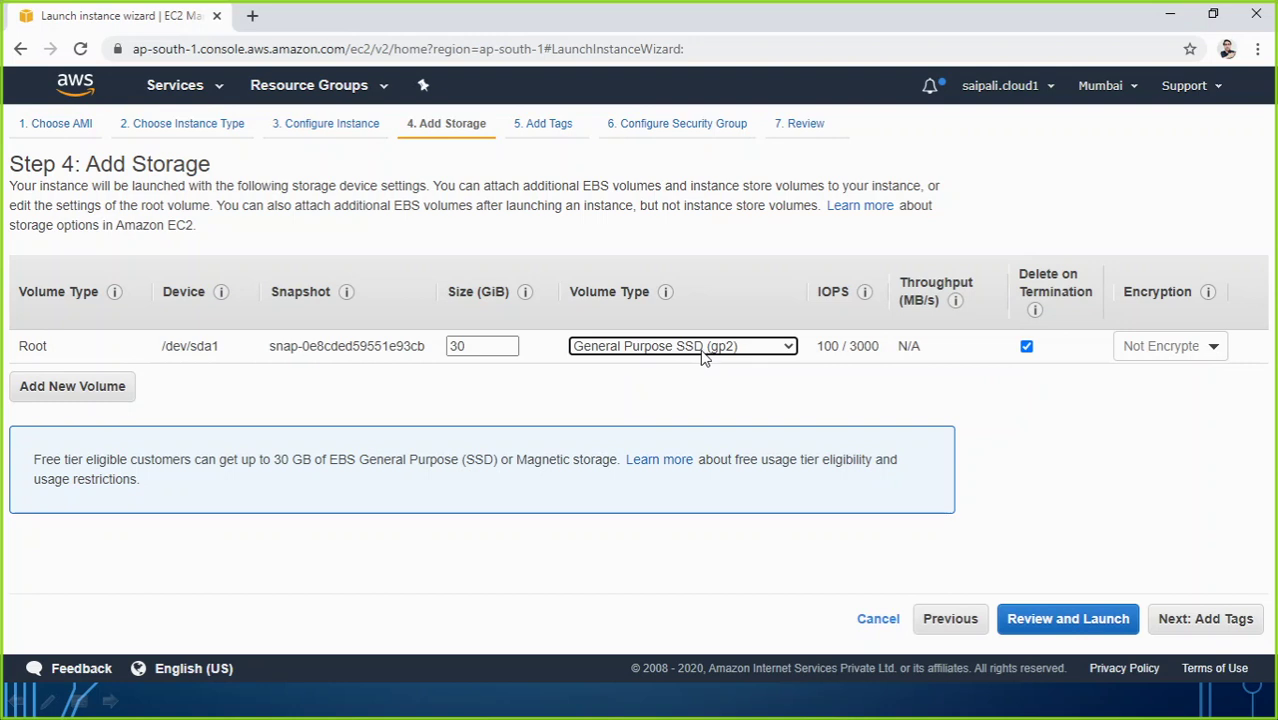
mouse_move(865, 291)
left_click(1209, 347)
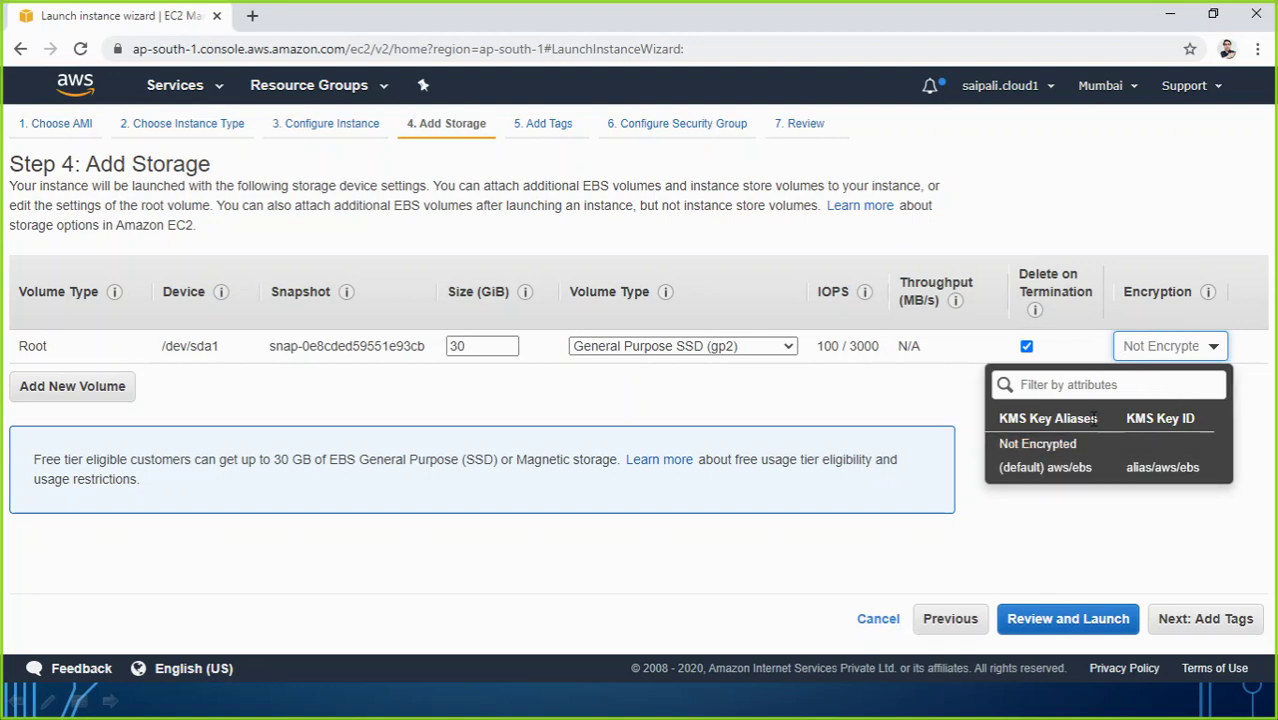
left_click(1058, 505)
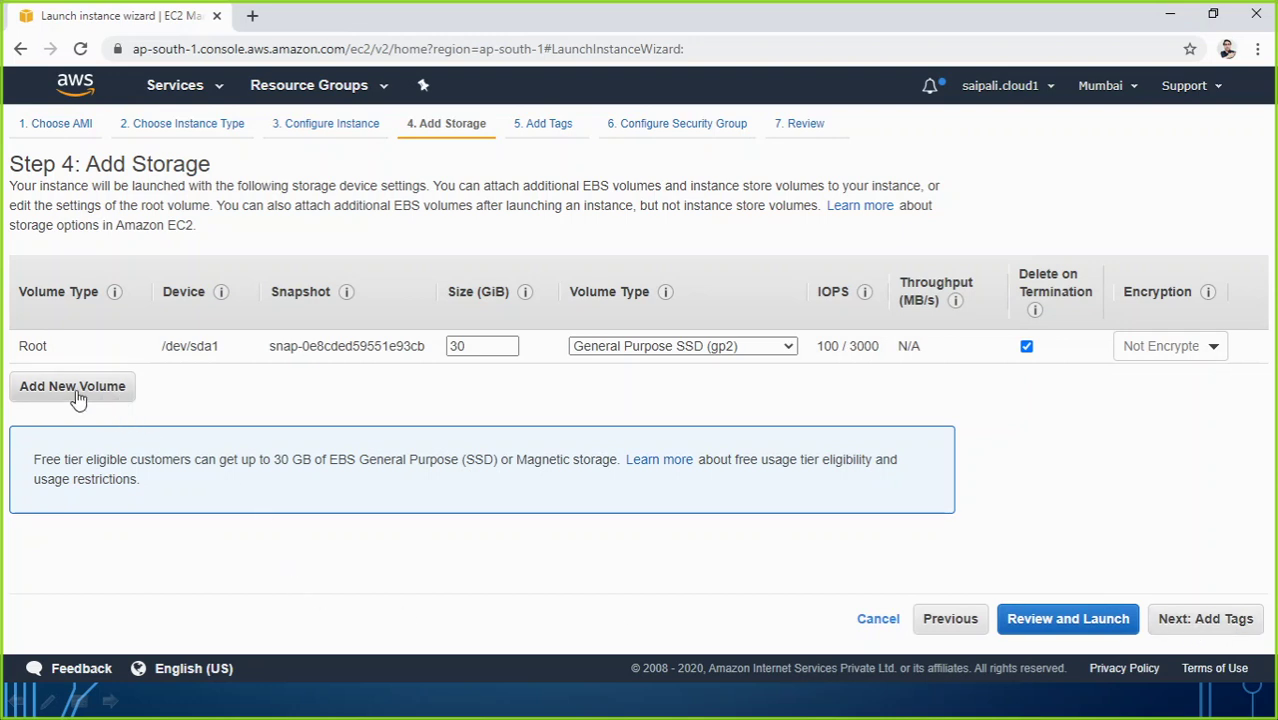
Step: Add a tag with key Dept and value Sales
left_click(1189, 616)
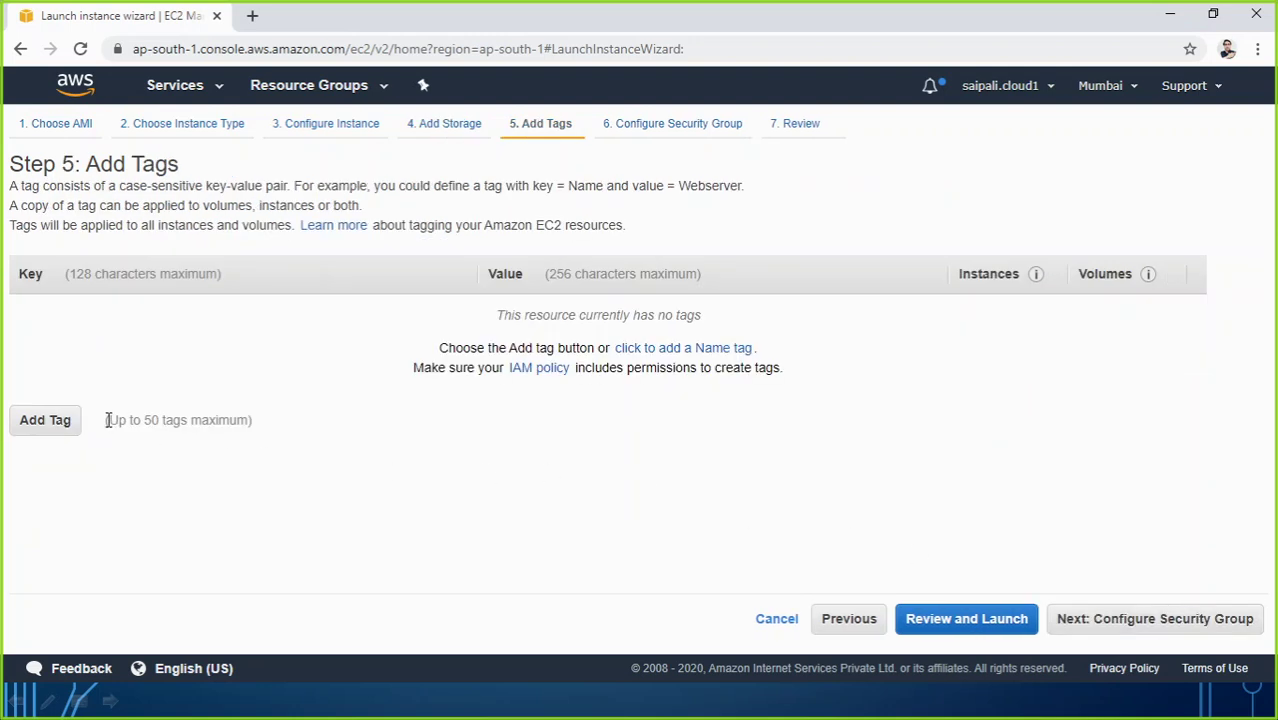
left_click(62, 424)
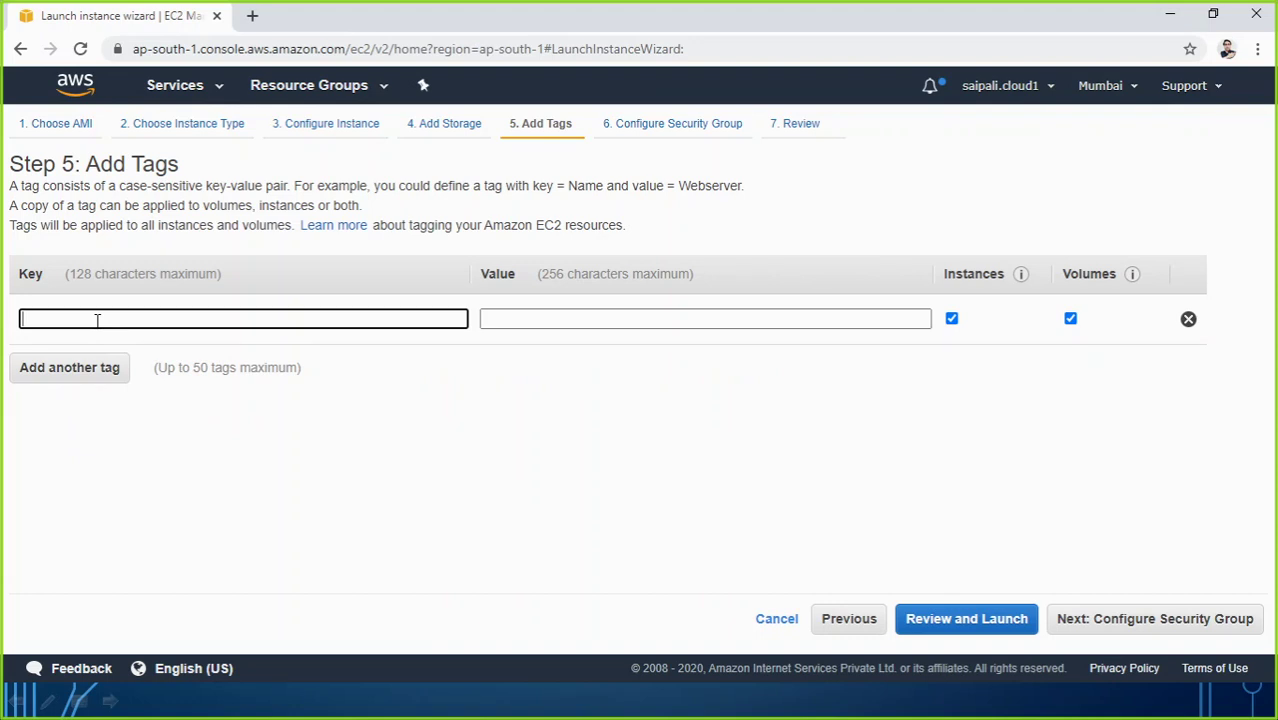
type("Dept")
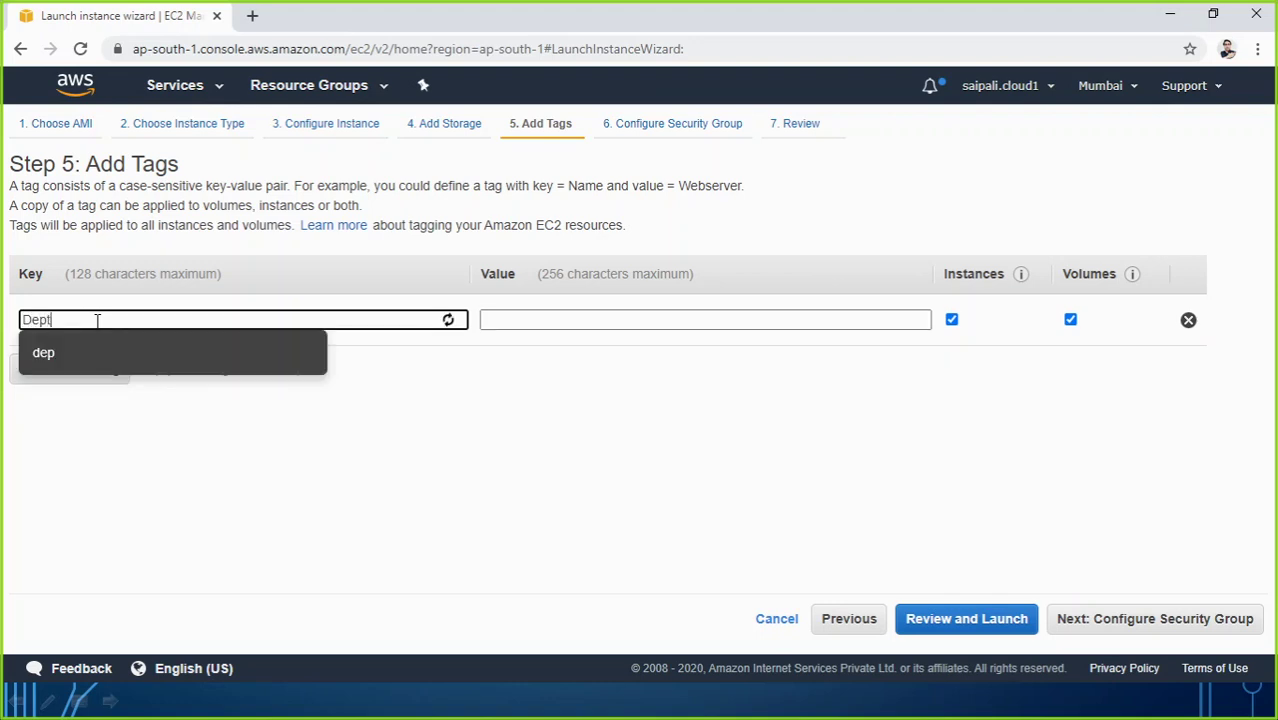
key("Escape")
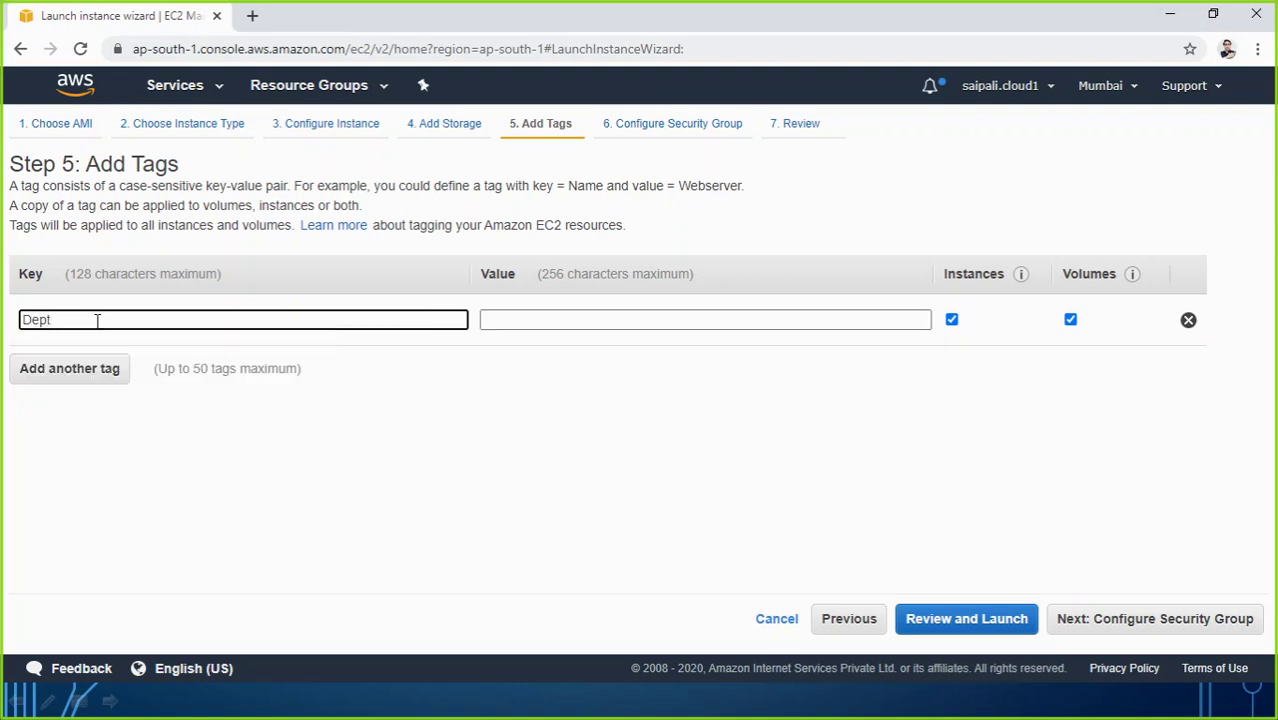
key("Tab")
type("Sales")
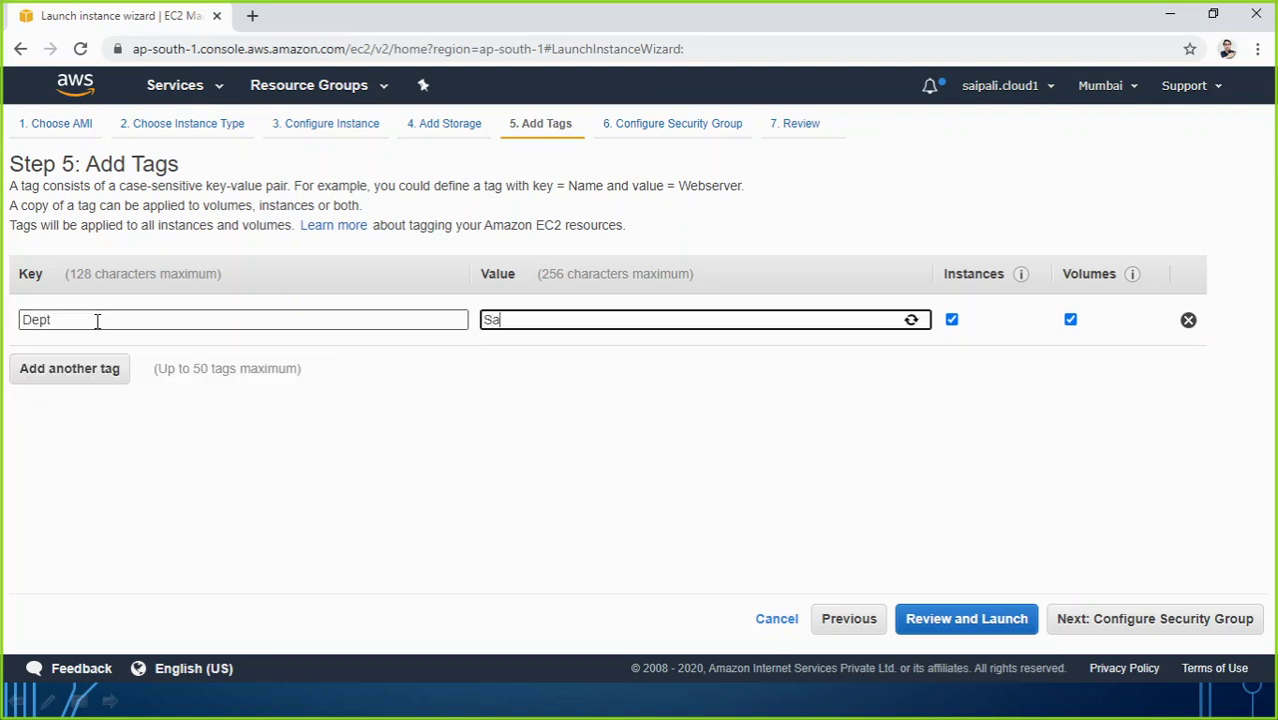
Step: Add a Servertype tag with value windows and proceed to security group configuration
left_click(68, 371)
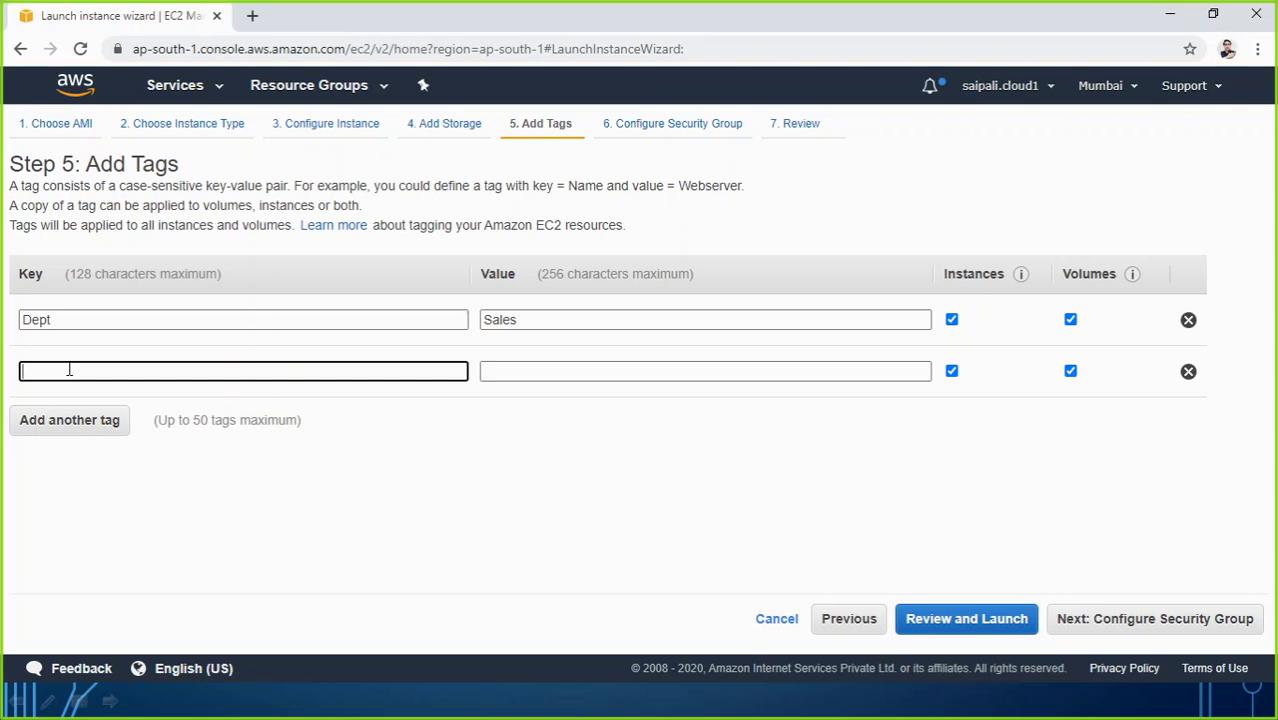
type("Servertype")
key("Tab")
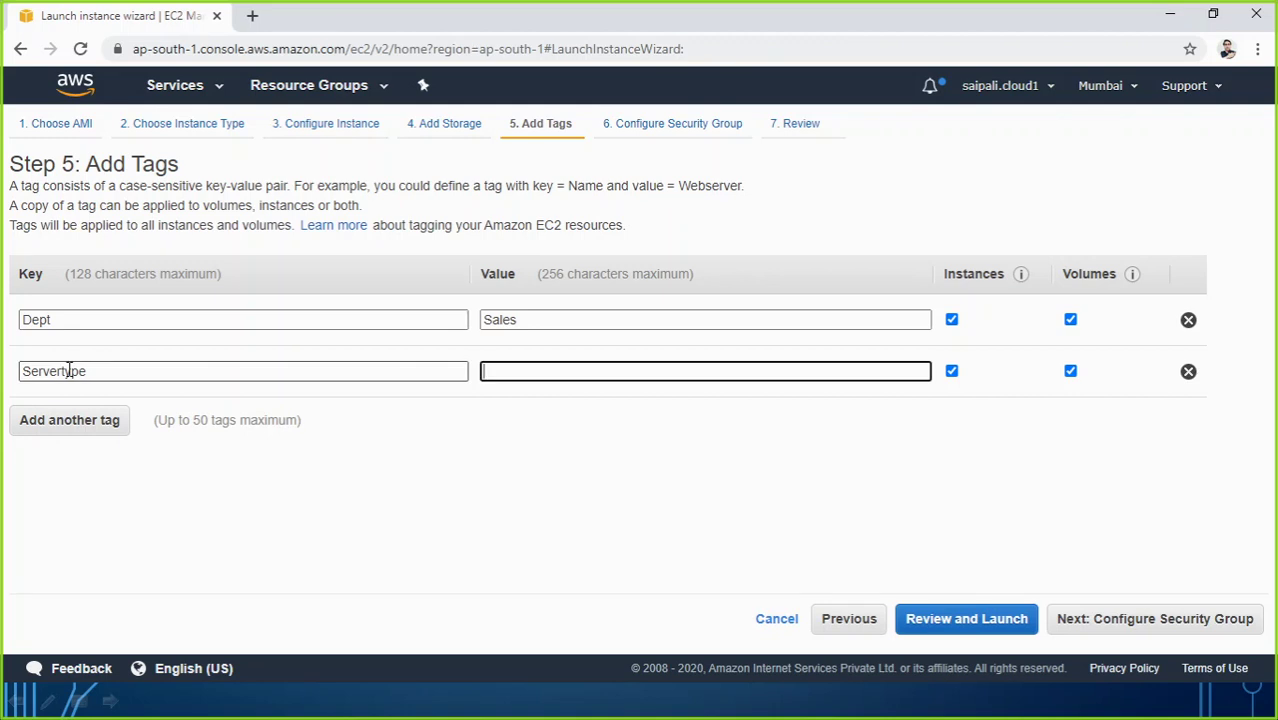
type("W")
type("ndows")
left_click(340, 451)
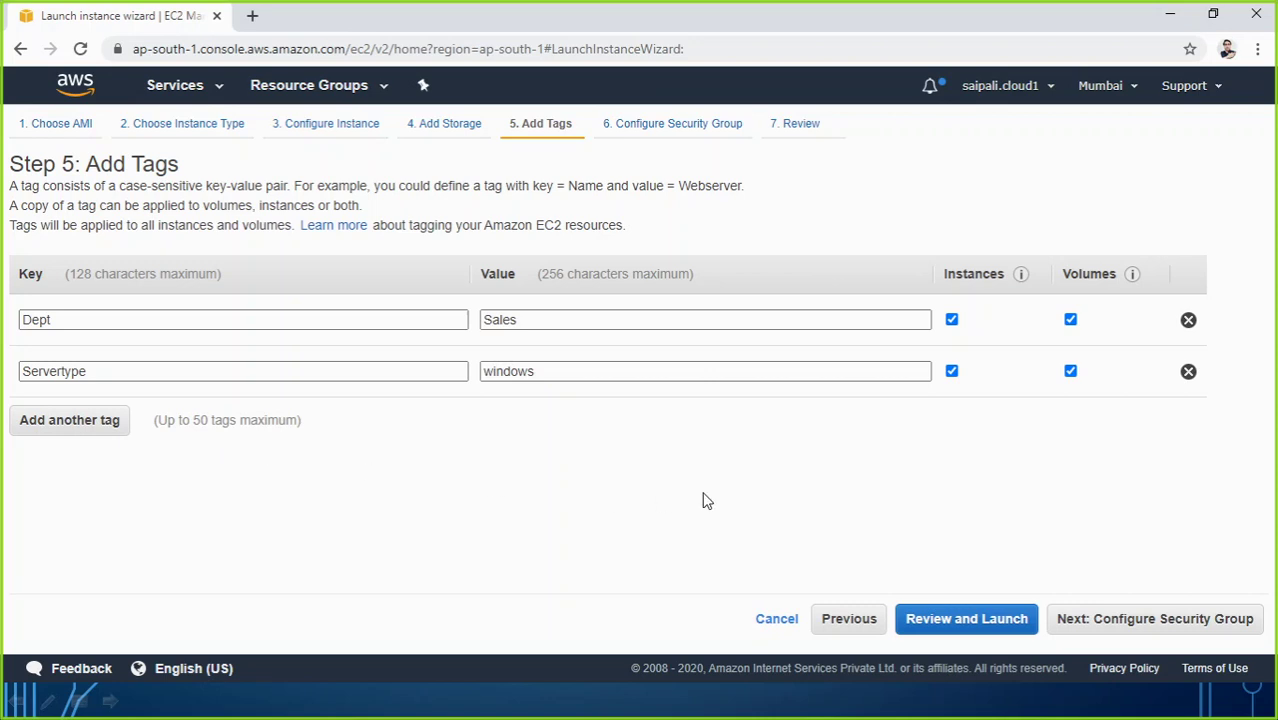
left_click(1136, 628)
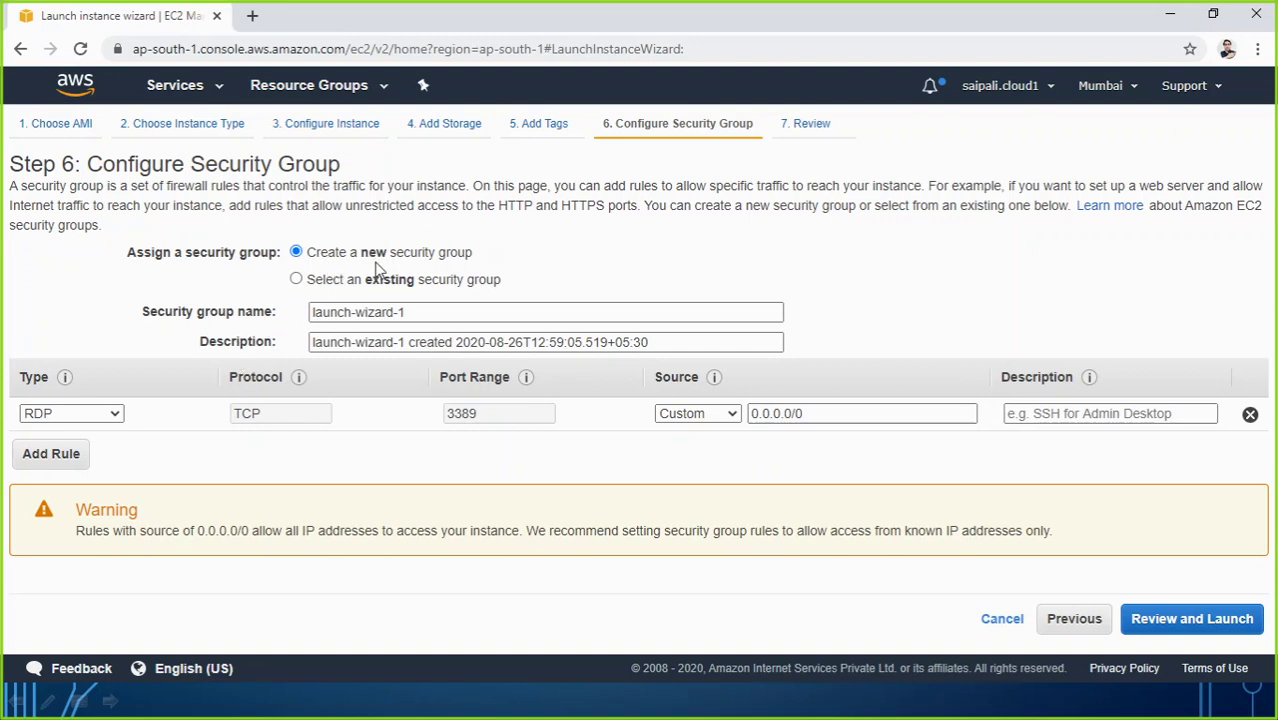
Step: Replace launch-wizard-1 with SG01 and set the description to 'Security Group 01'
left_click(363, 312)
left_click_drag(409, 312, 247, 313)
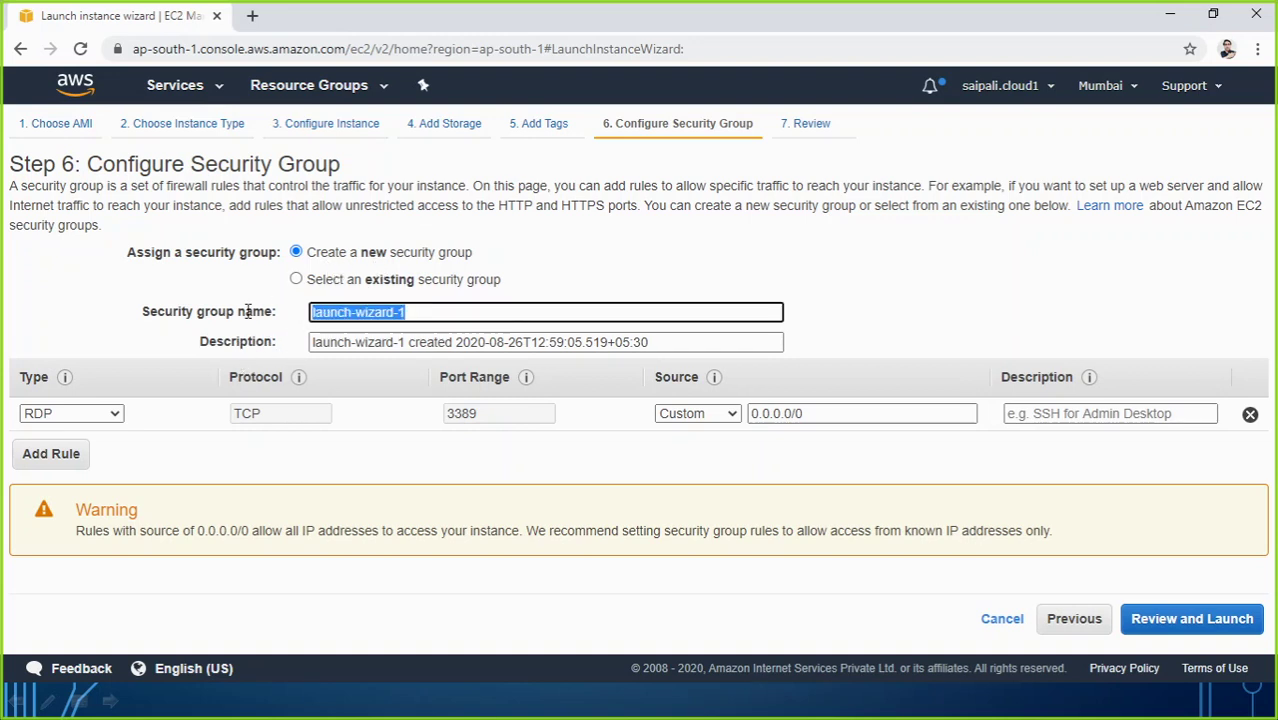
key("BackSpace")
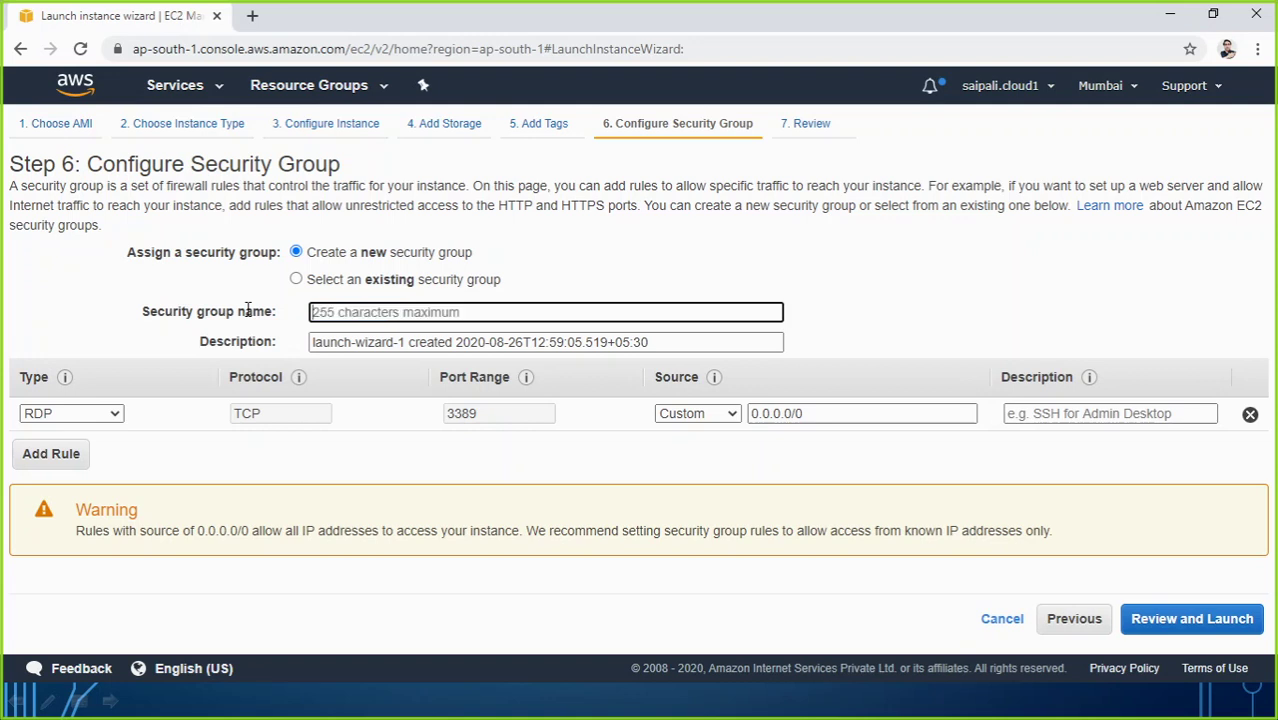
type("SG01")
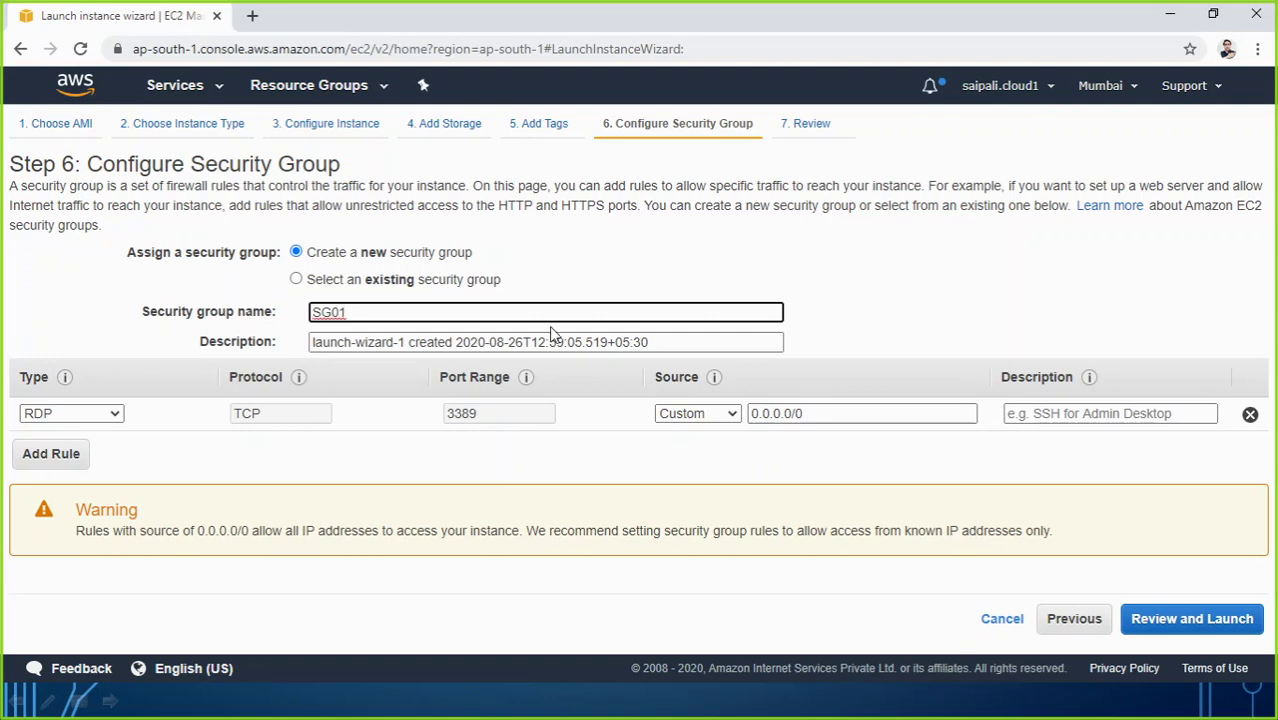
left_click_drag(672, 342, 234, 342)
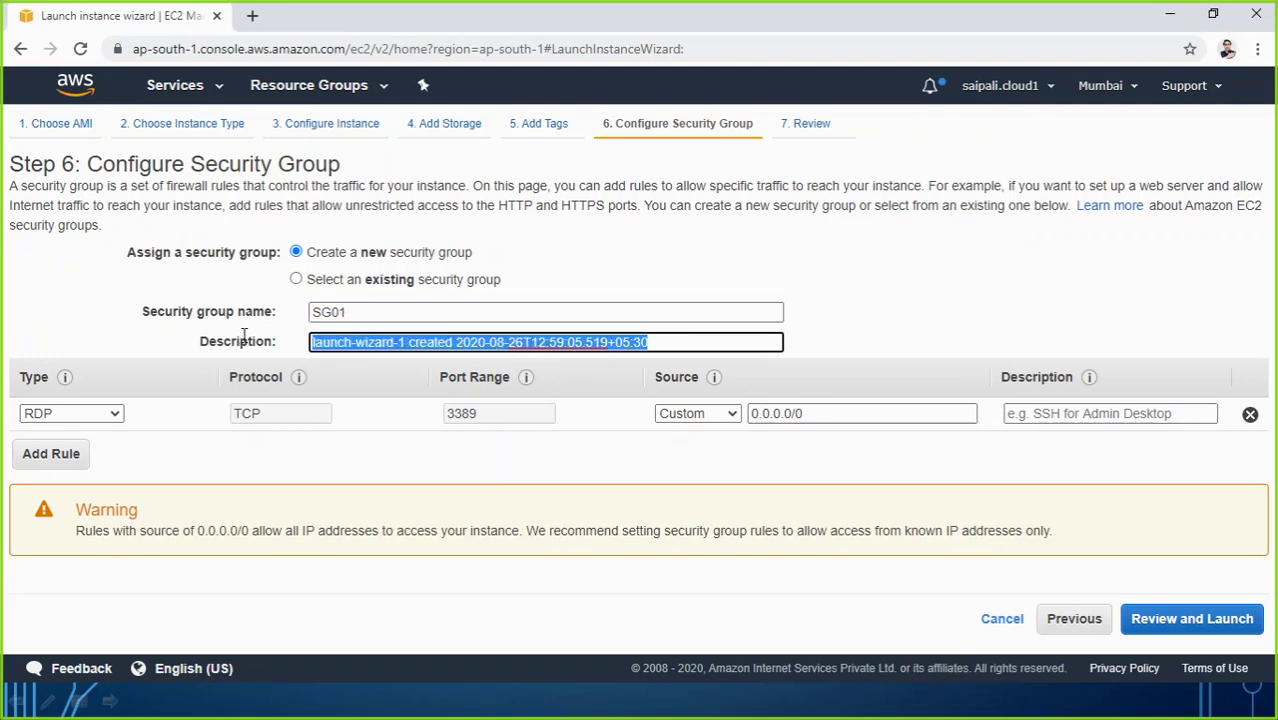
type("Securi")
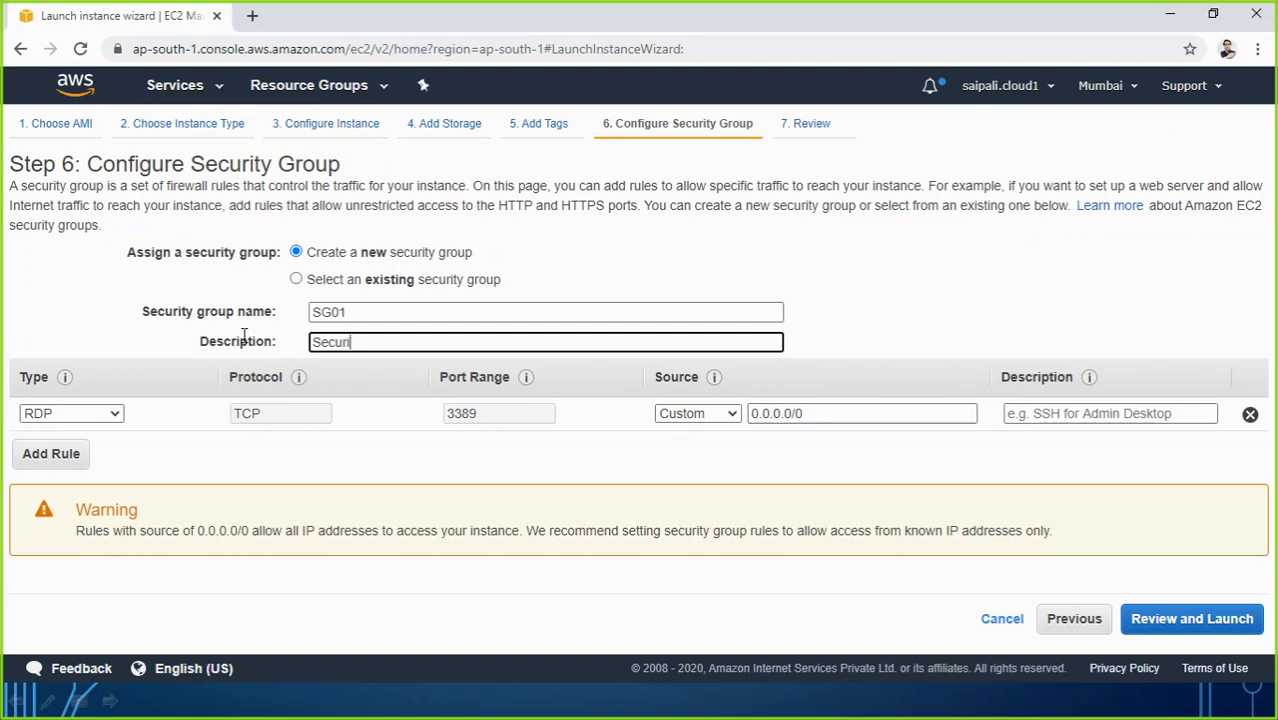
type("ty Group 01")
Step: Change the RDP rule's source from Anywhere to Custom, leaving the CIDR field empty
left_click(712, 416)
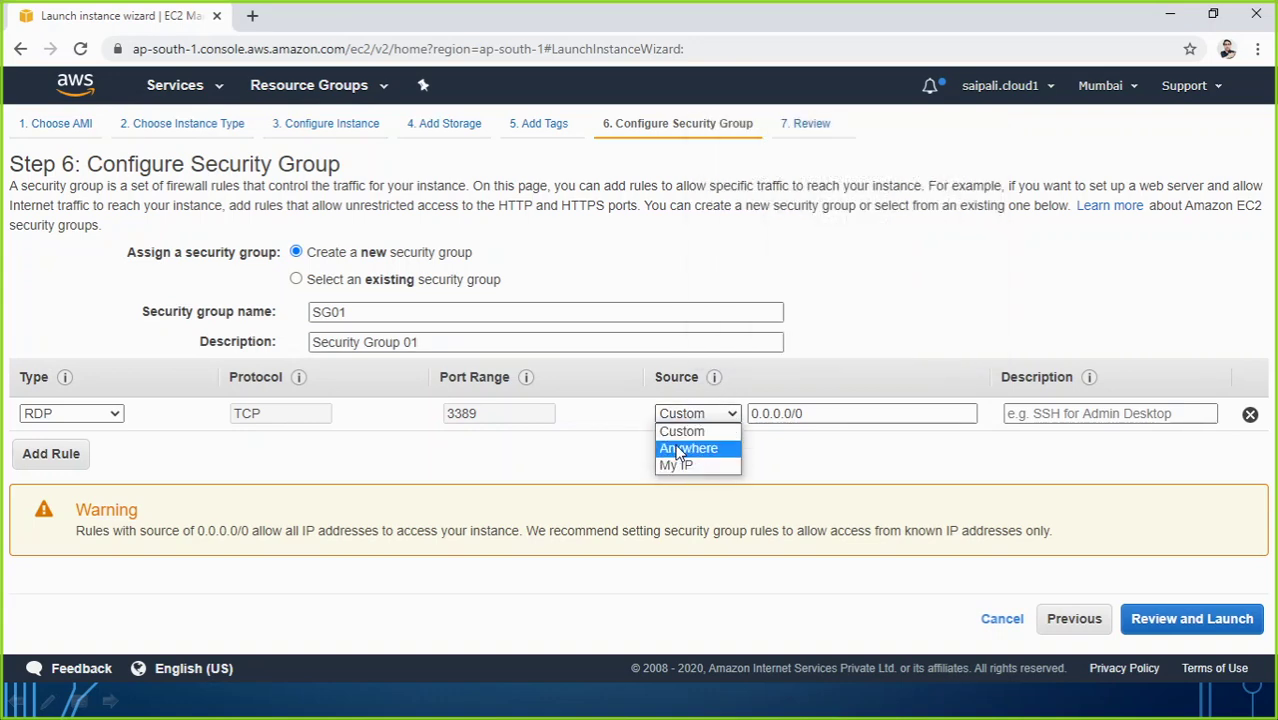
mouse_move(300, 380)
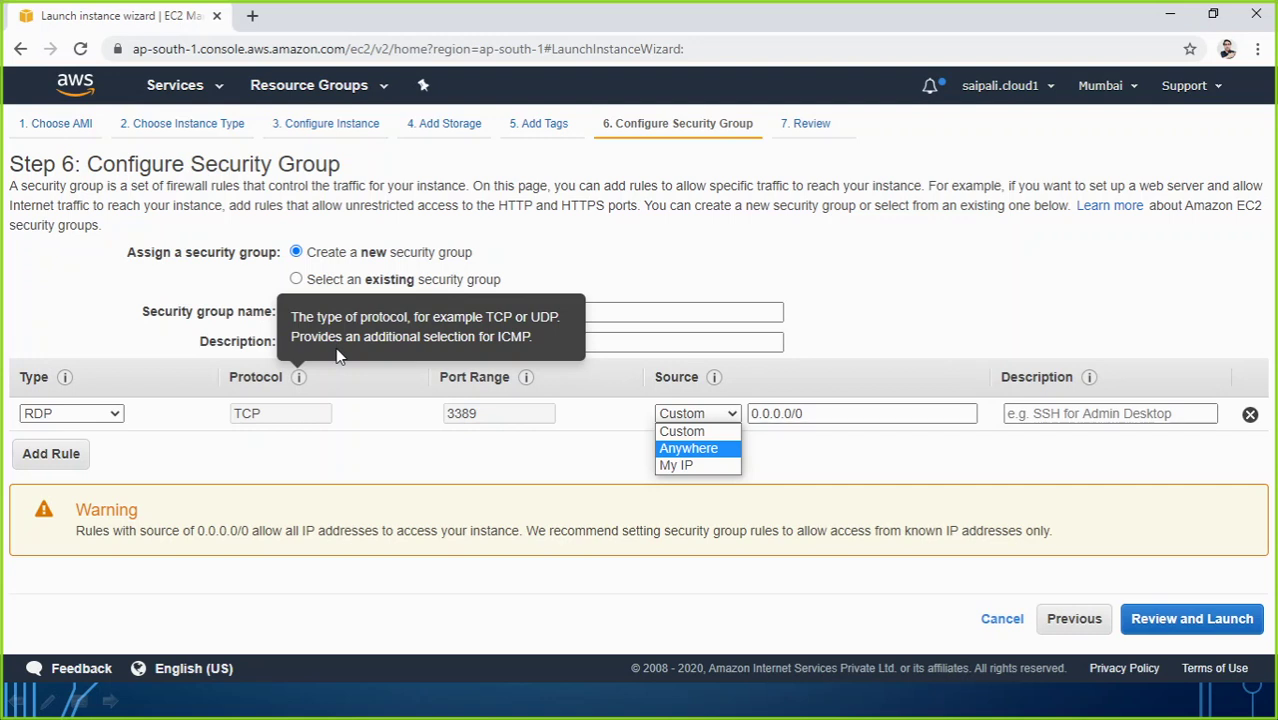
left_click(715, 449)
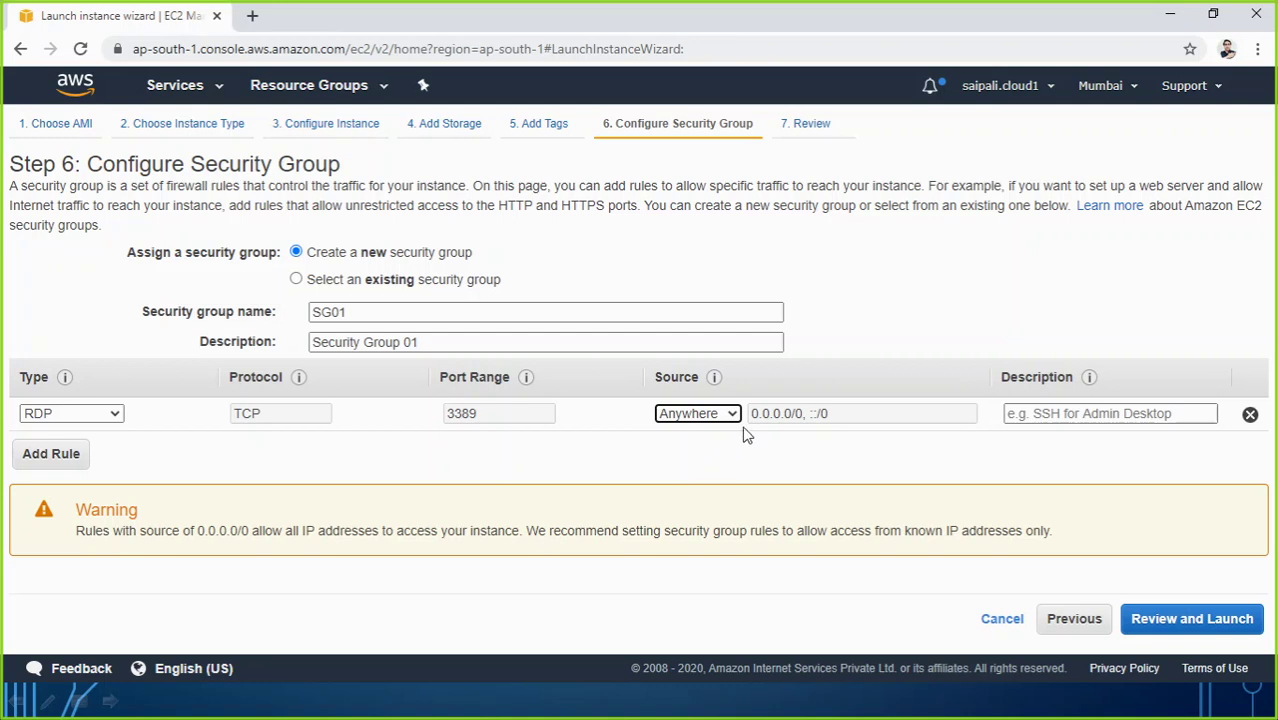
left_click(735, 415)
left_click(717, 436)
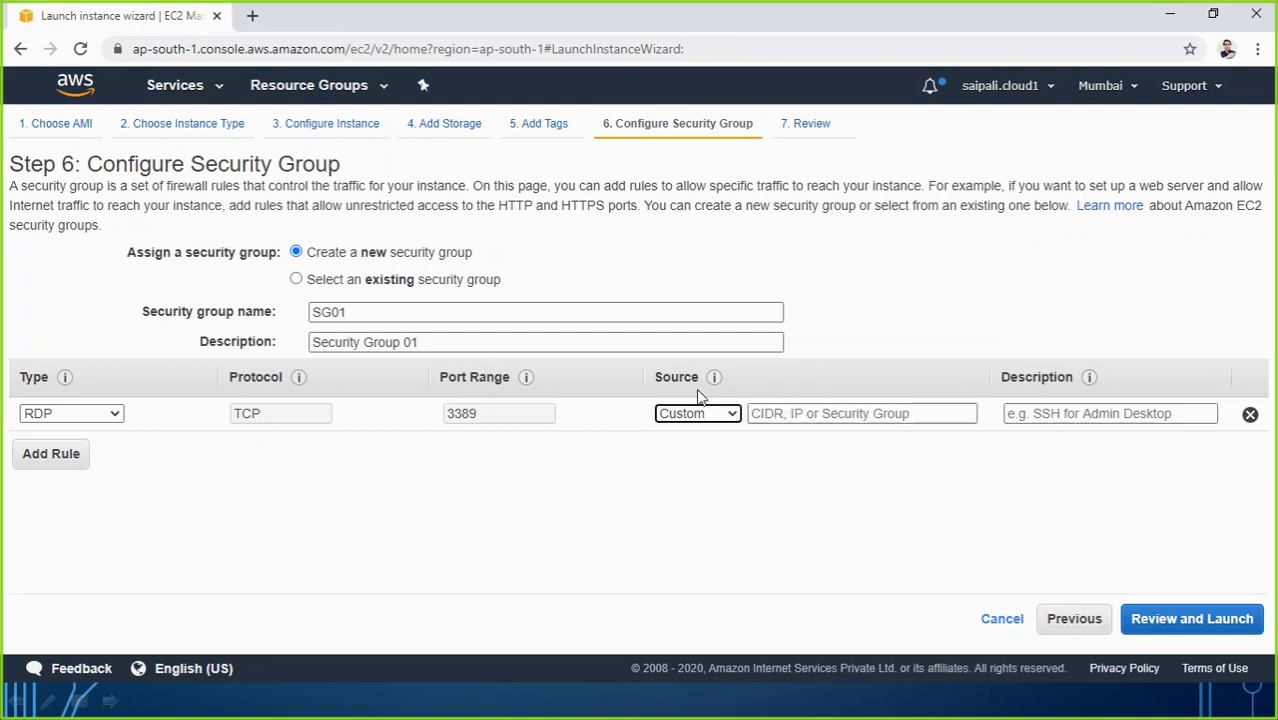
left_click(781, 413)
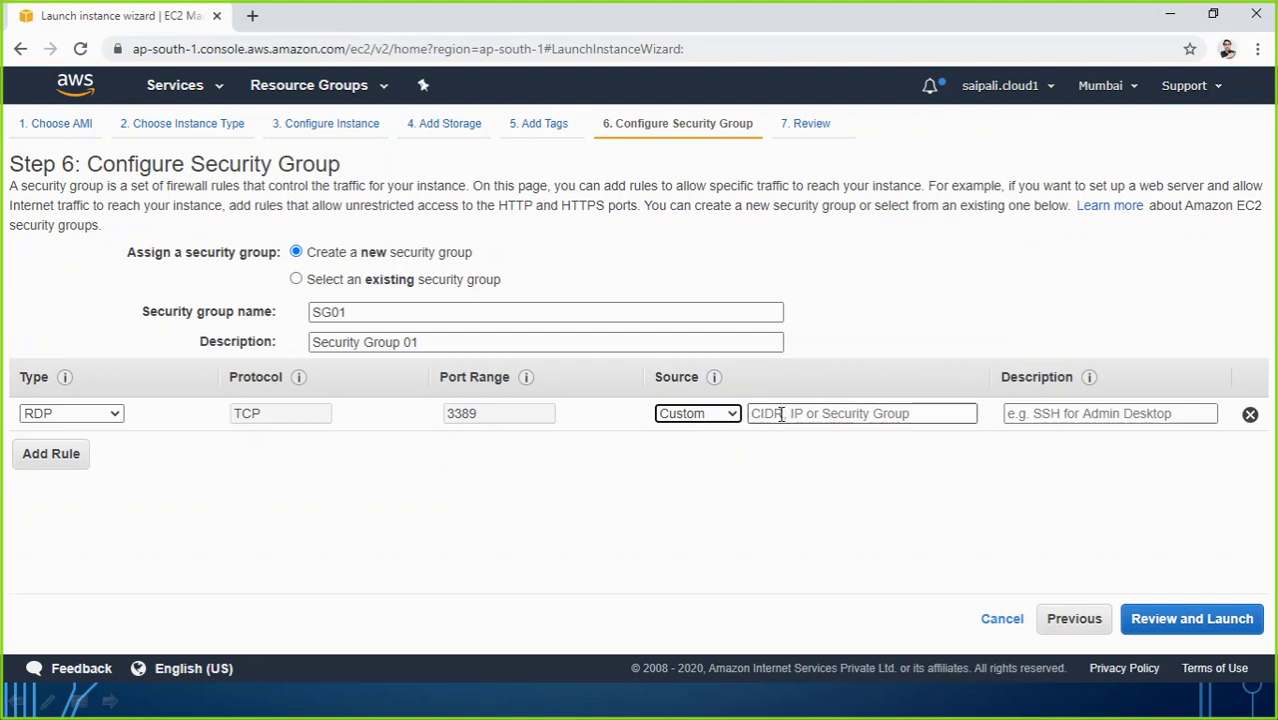
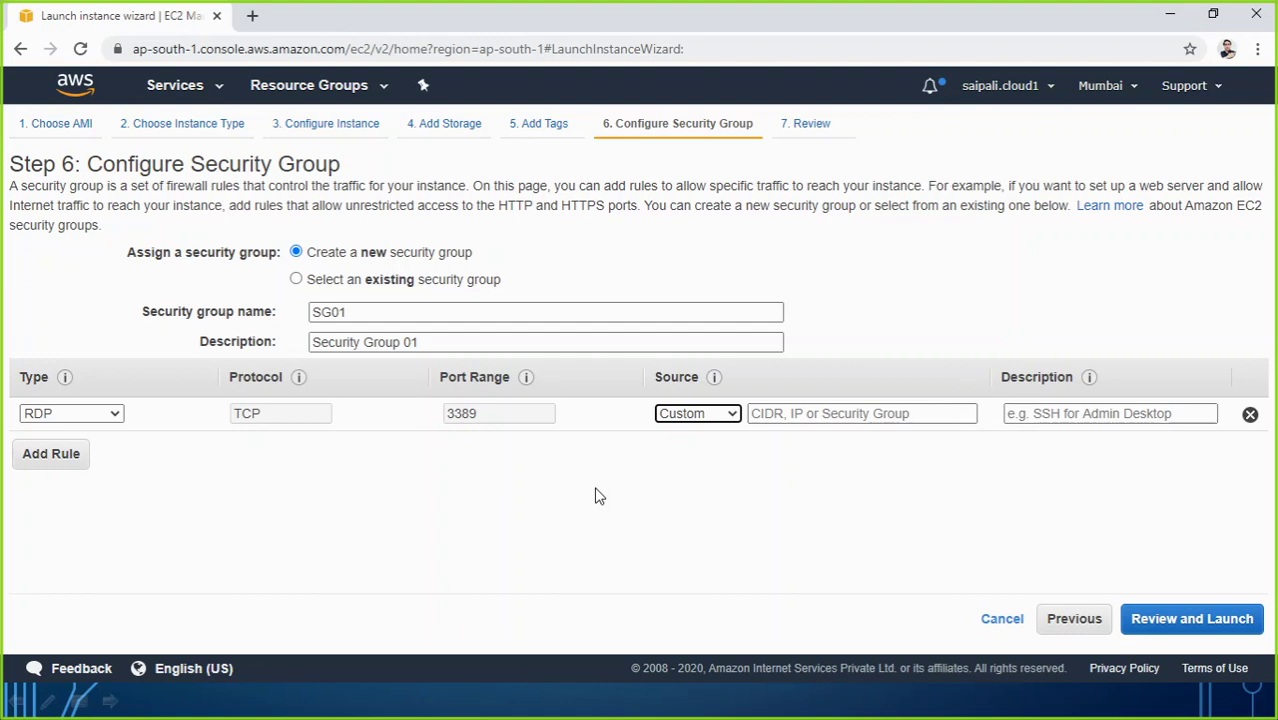
Step: Switch the RDP rule source to My IP, then to Anywhere (0.0.0.0/0), and go to the launch review
left_click(699, 413)
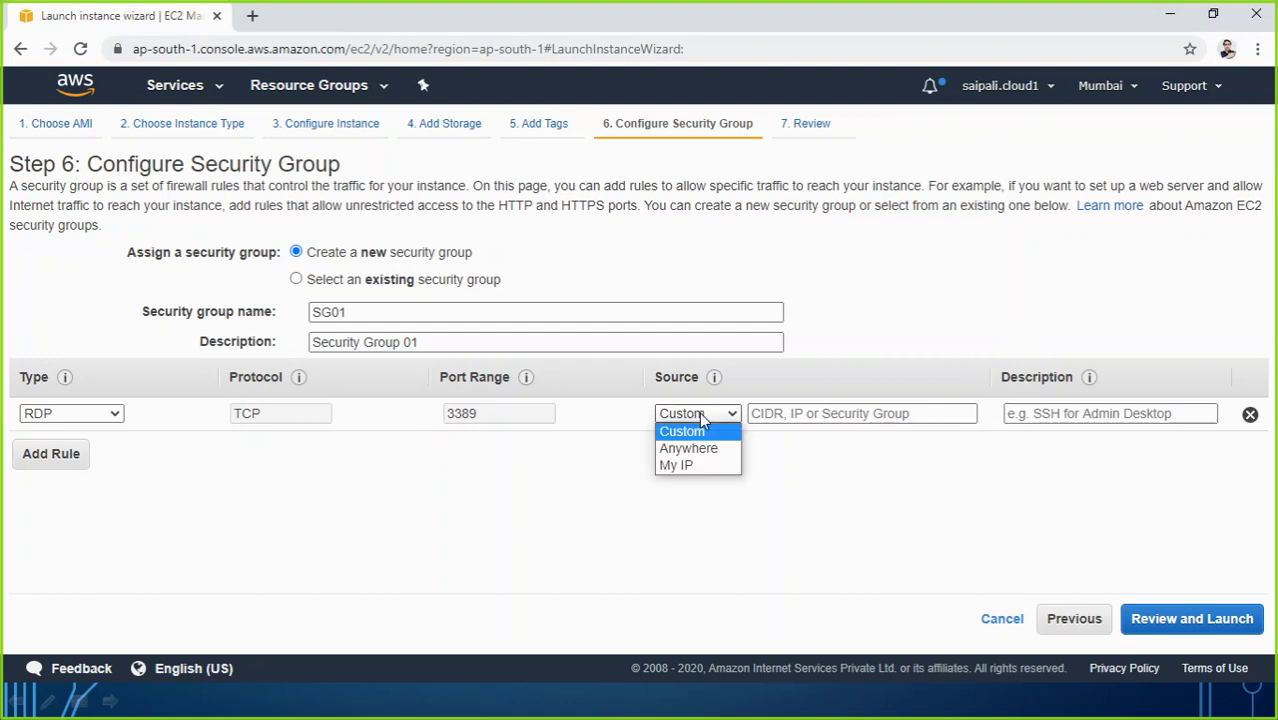
left_click(692, 464)
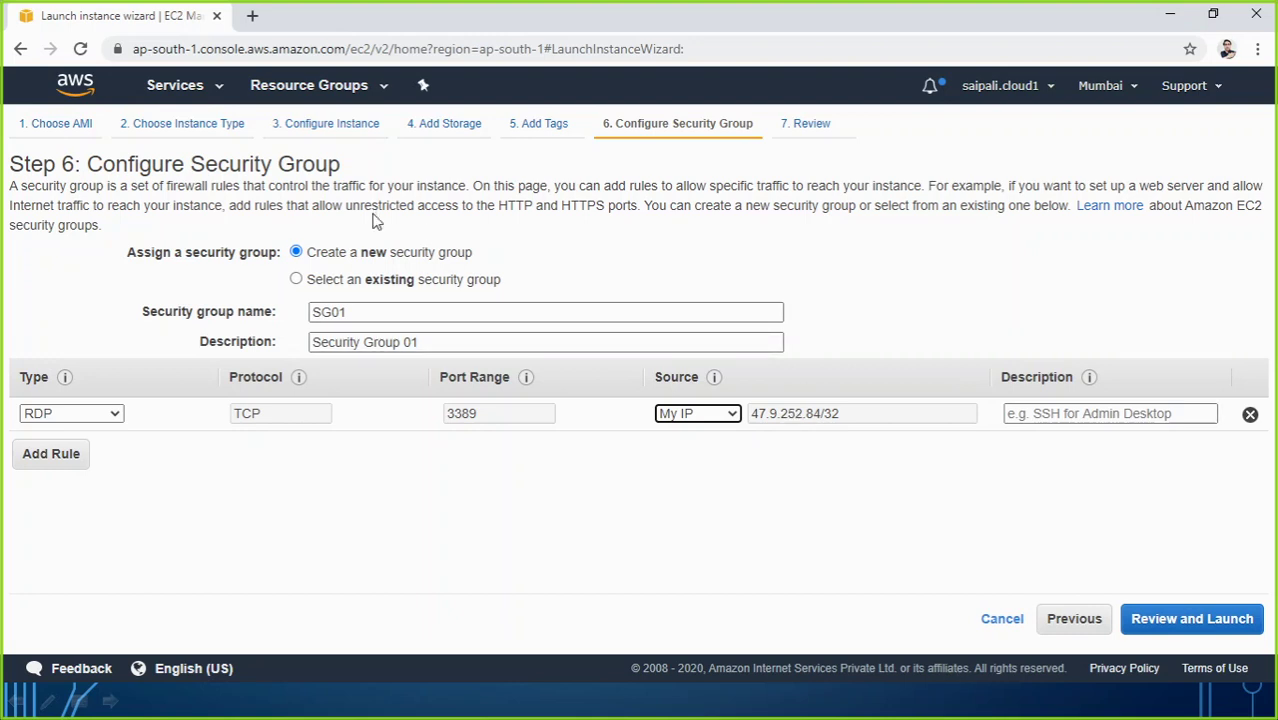
left_click(733, 414)
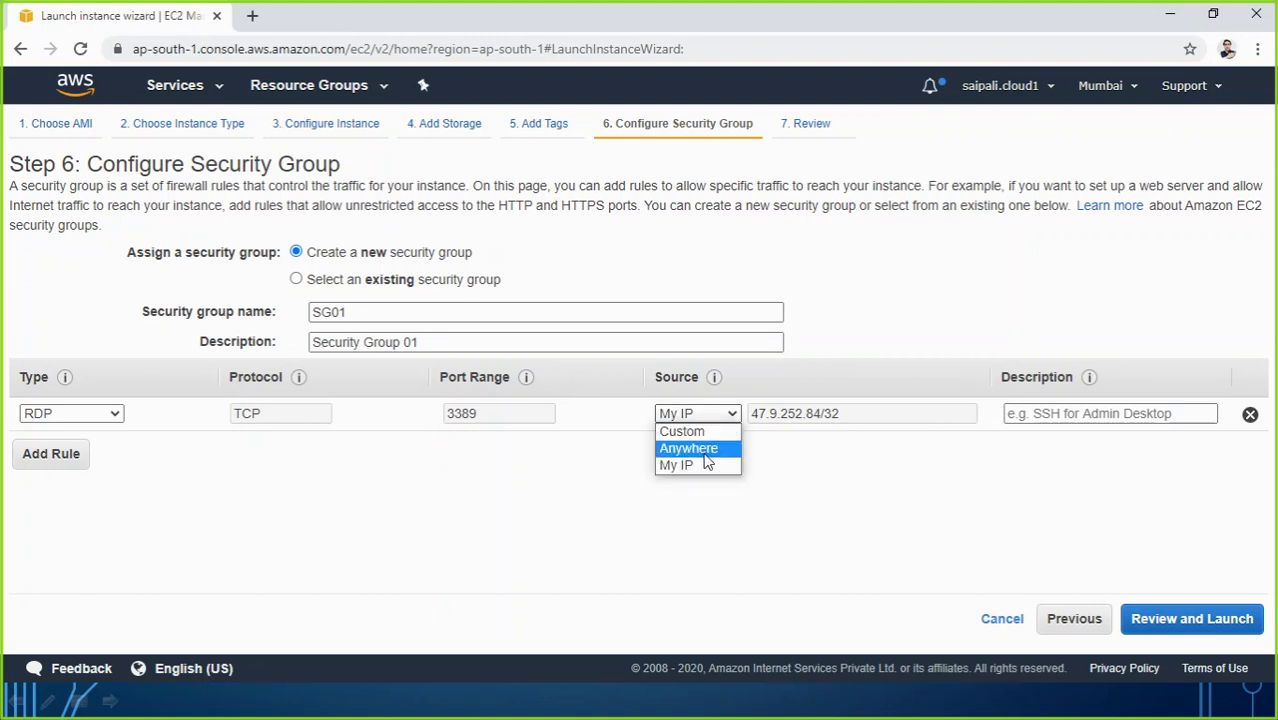
left_click(708, 448)
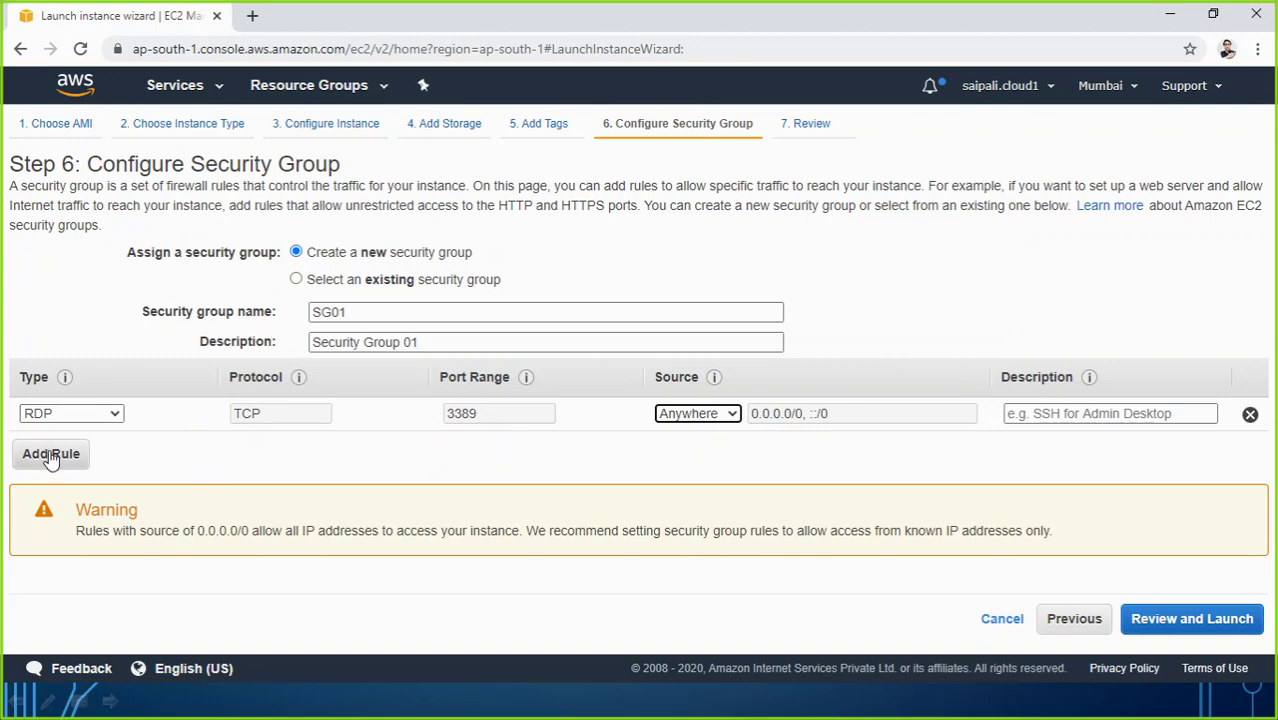
left_click(1170, 622)
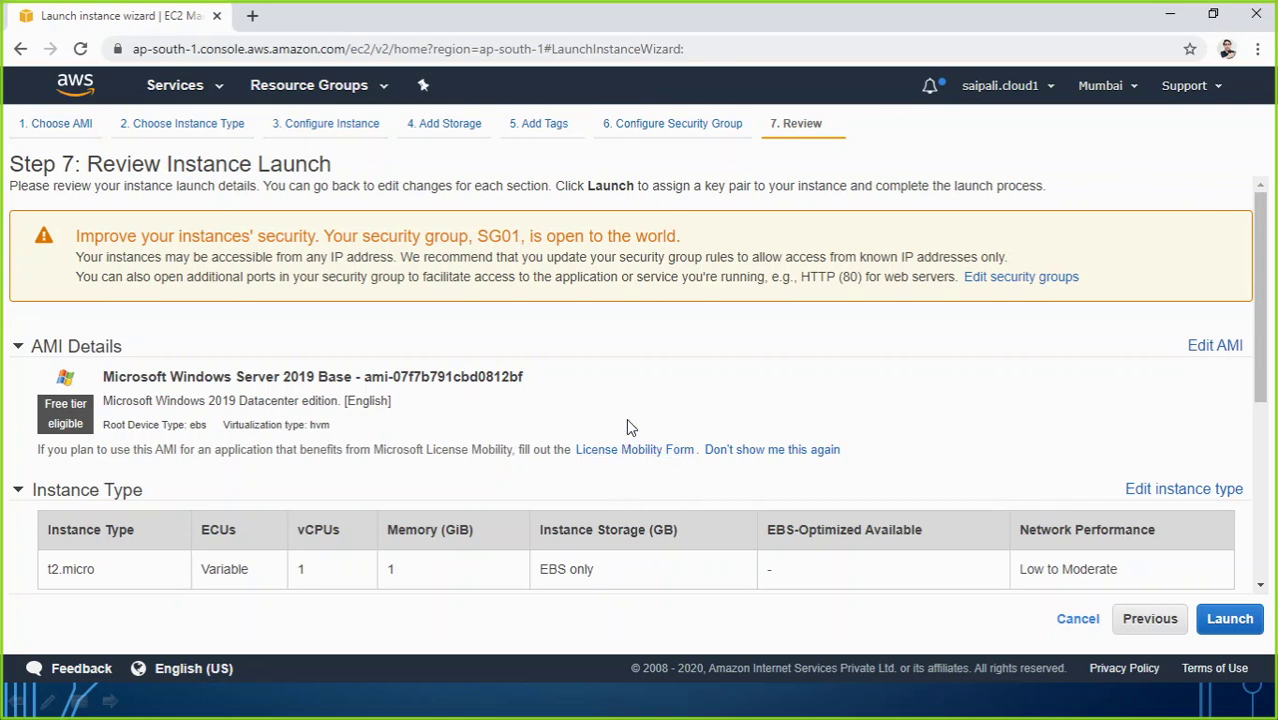
Step: Highlight the AMI details: Windows 2019 Datacenter edition, ebs root device and hvm virtualization
scroll(628, 425, "down", 5)
scroll(630, 423, "up", 5)
left_click_drag(190, 427, 209, 427)
left_click_drag(111, 401, 342, 414)
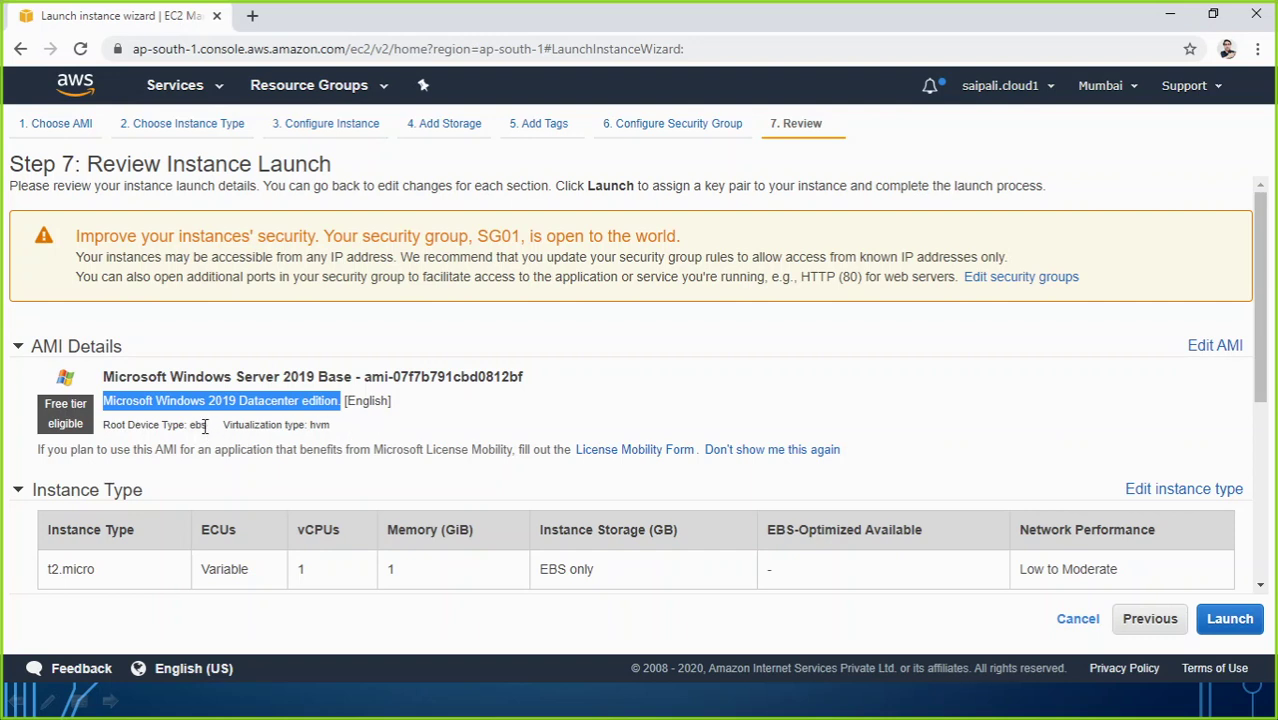
left_click_drag(205, 426, 186, 428)
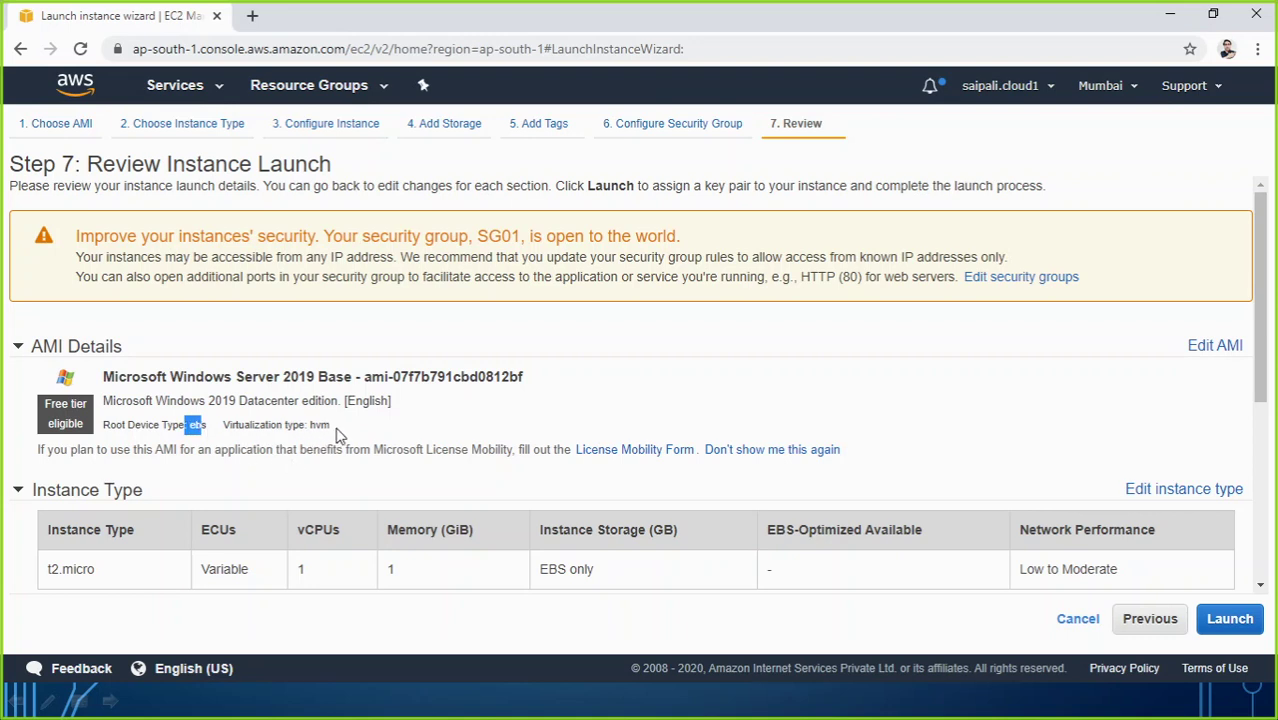
left_click_drag(331, 425, 308, 426)
Step: Expand Instance Details, Storage (30 GiB gp2) and Tags (Dept = Sales, Servertype = windows) in the review
scroll(311, 469, "down", 2)
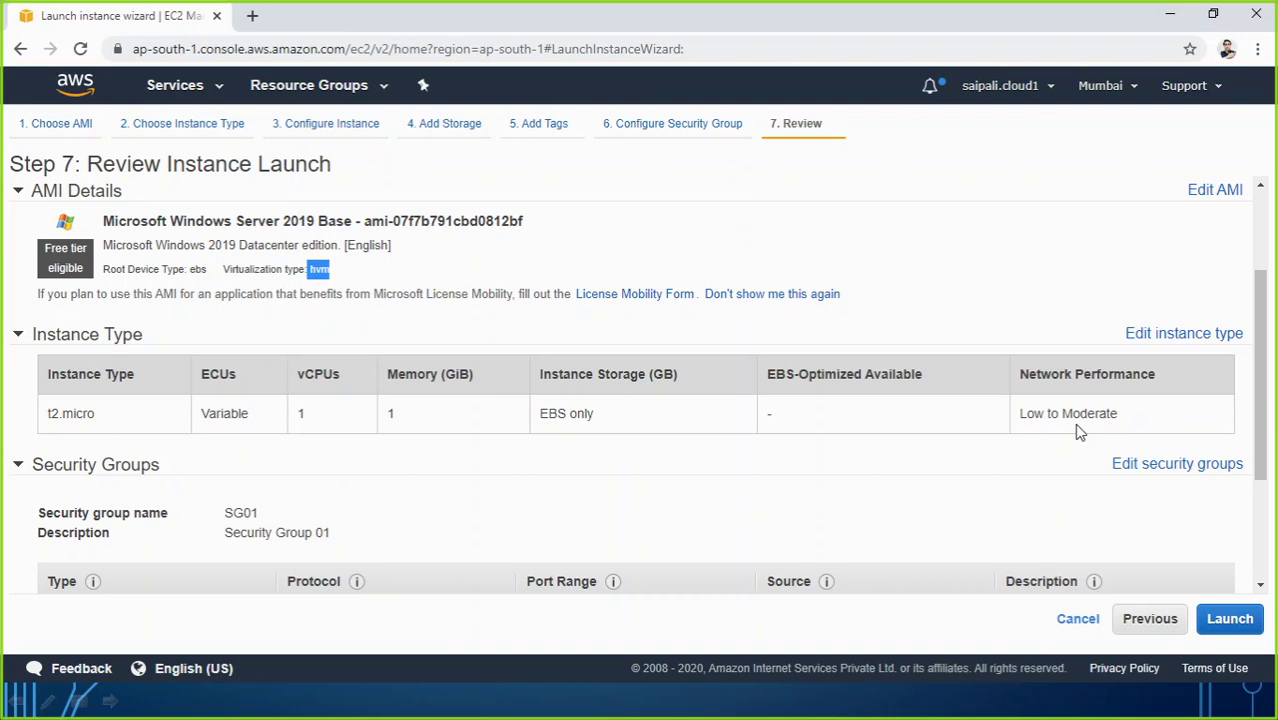
scroll(956, 451, "down", 2)
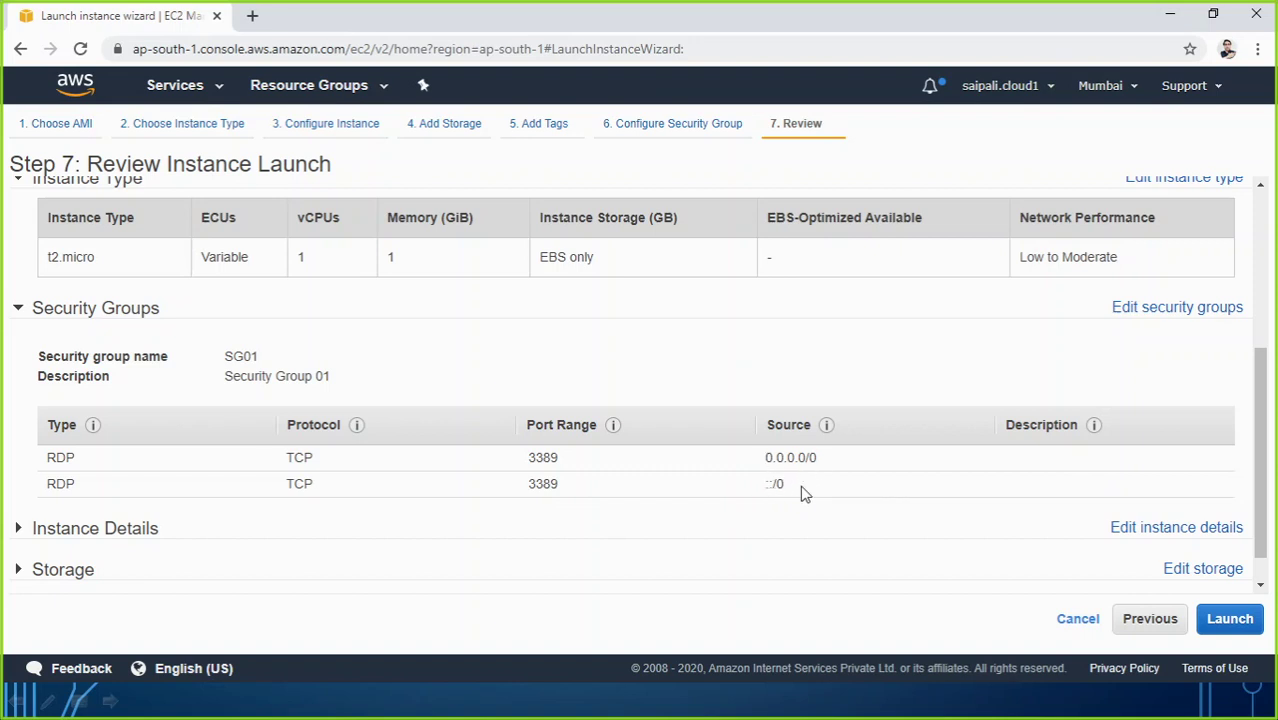
scroll(804, 494, "down", 1)
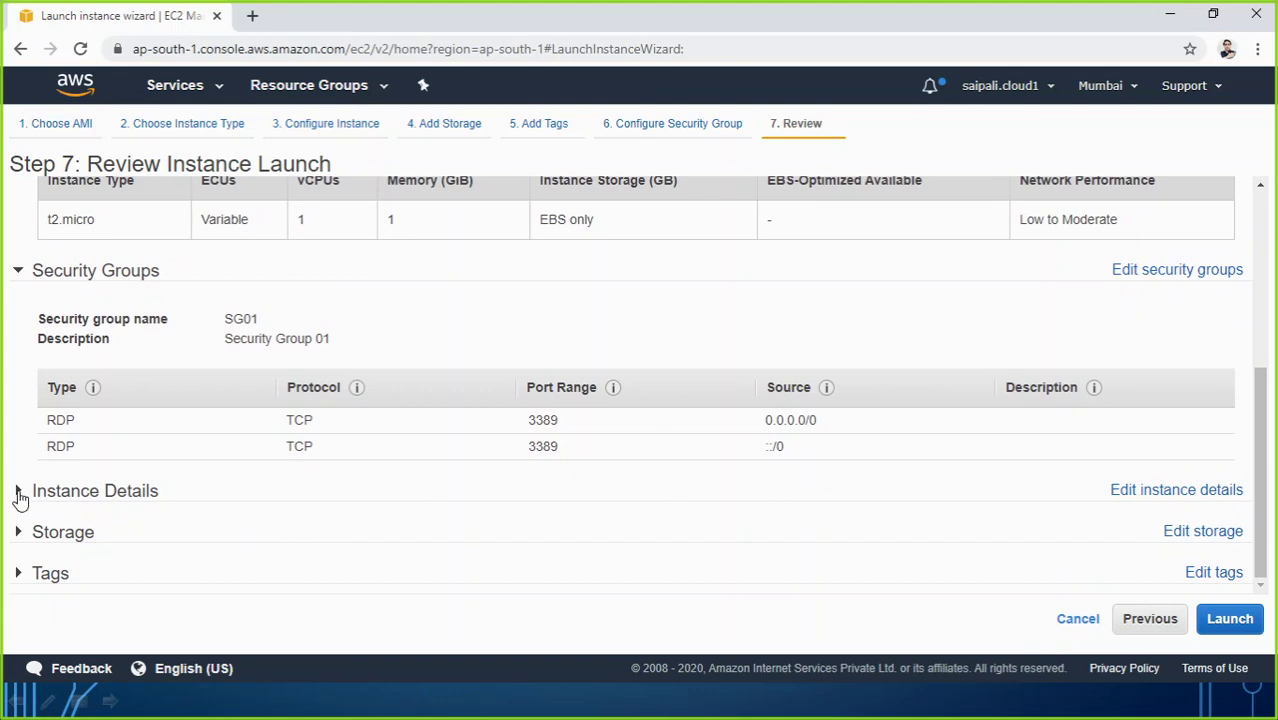
left_click(19, 491)
scroll(357, 496, "down", 3)
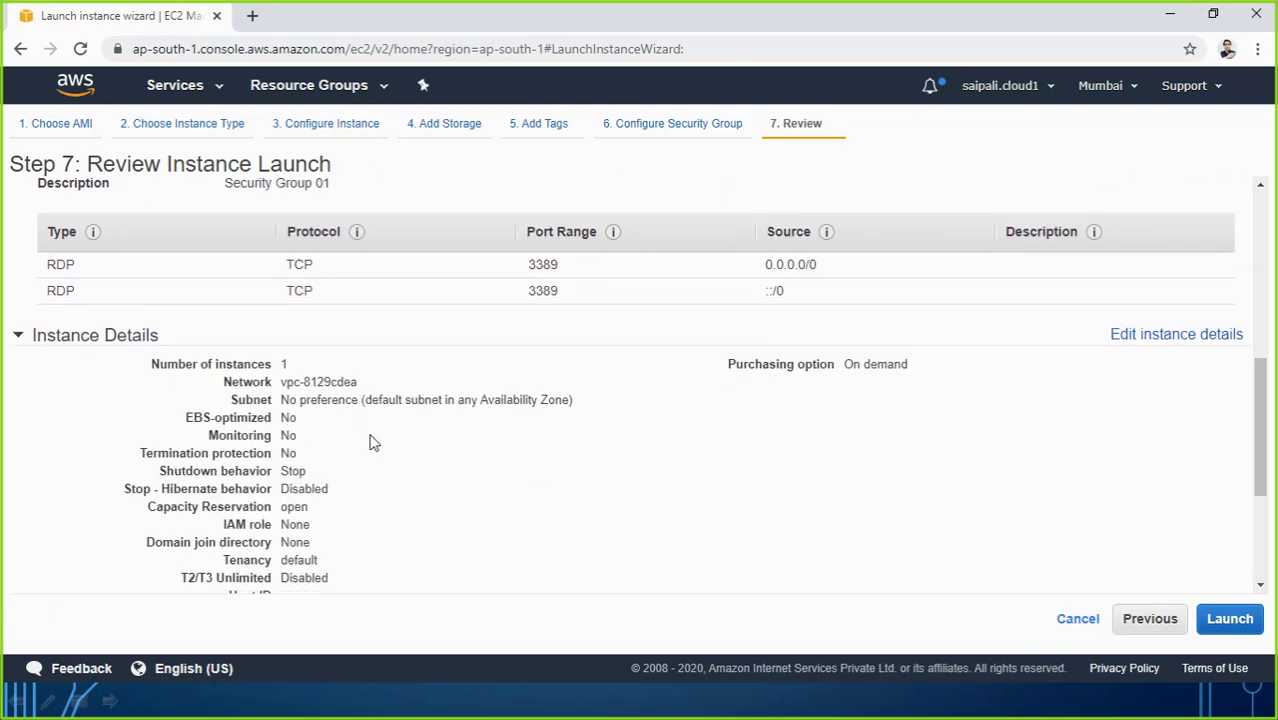
scroll(350, 465, "down", 5)
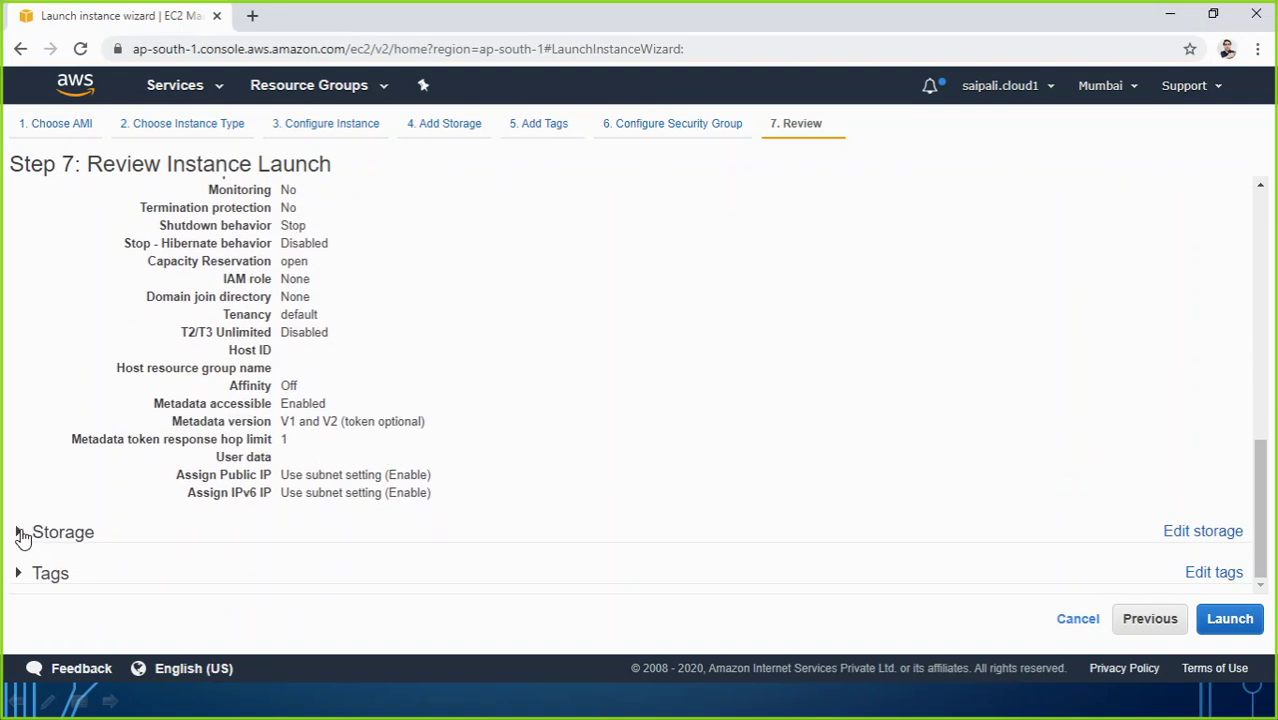
left_click(22, 538)
scroll(319, 476, "down", 2)
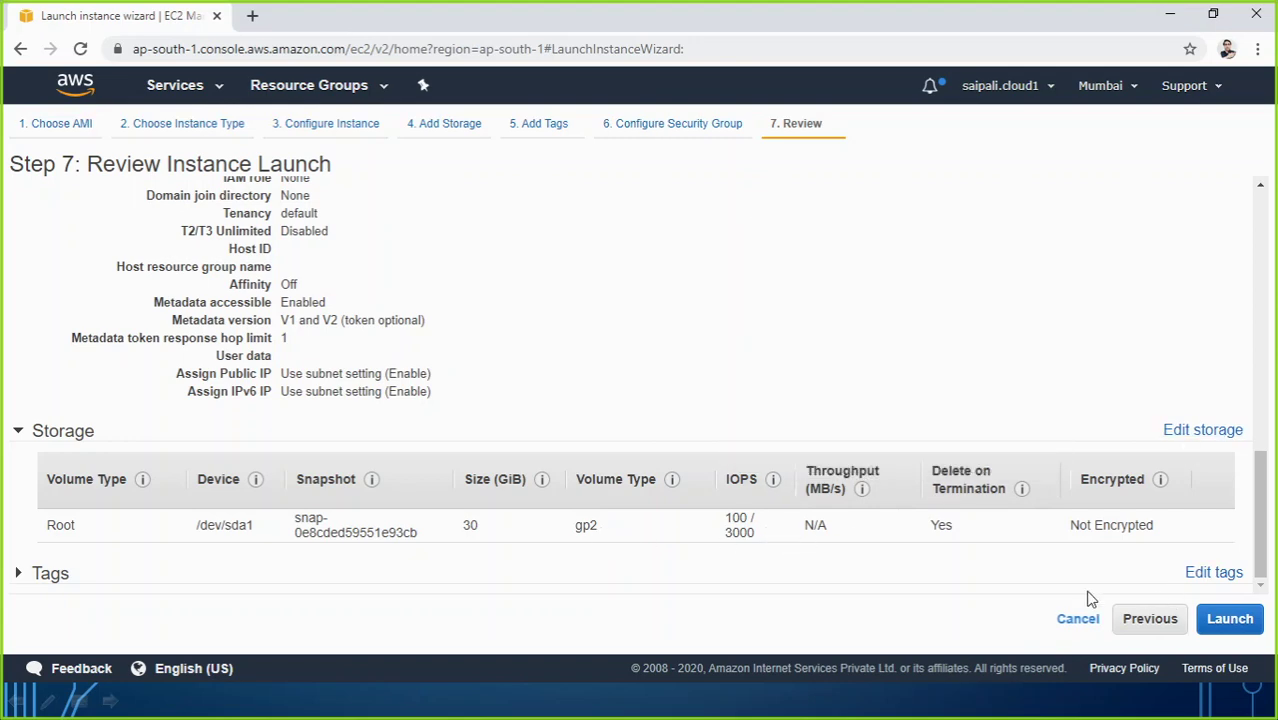
left_click(18, 577)
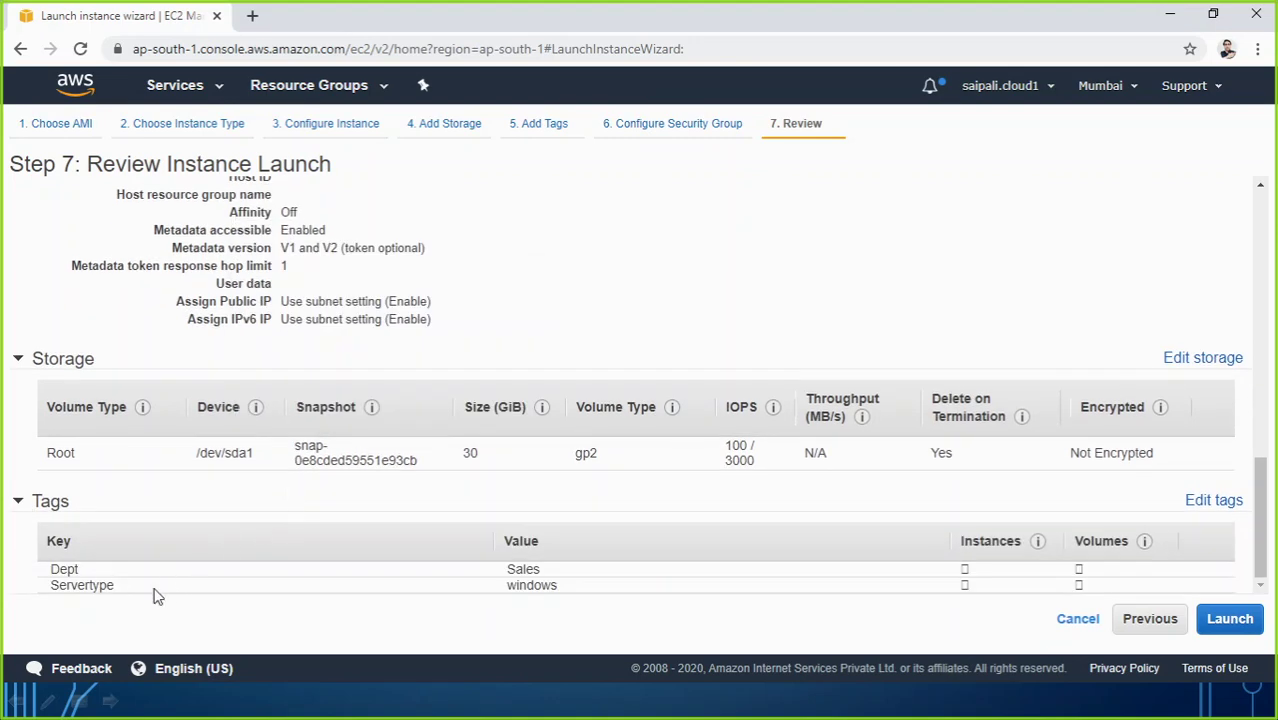
Step: Create a new key pair named saurabhpckey and download its .pem file
left_click(1238, 622)
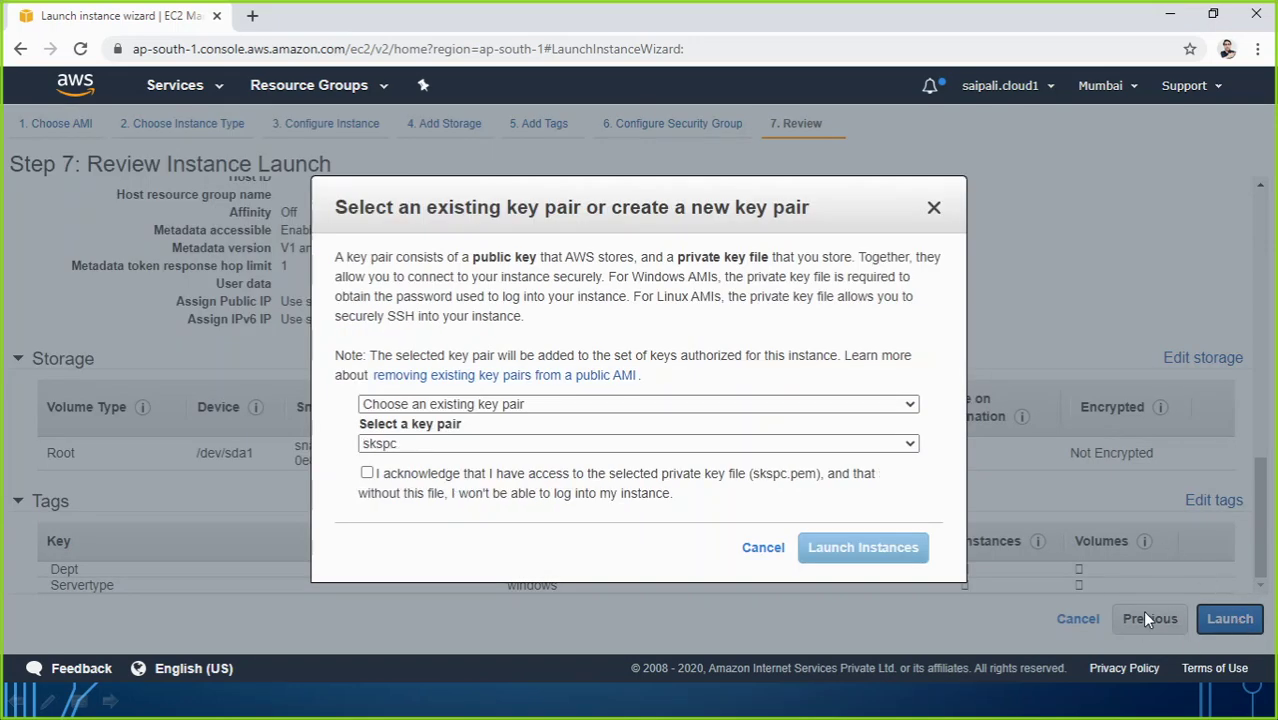
left_click(497, 405)
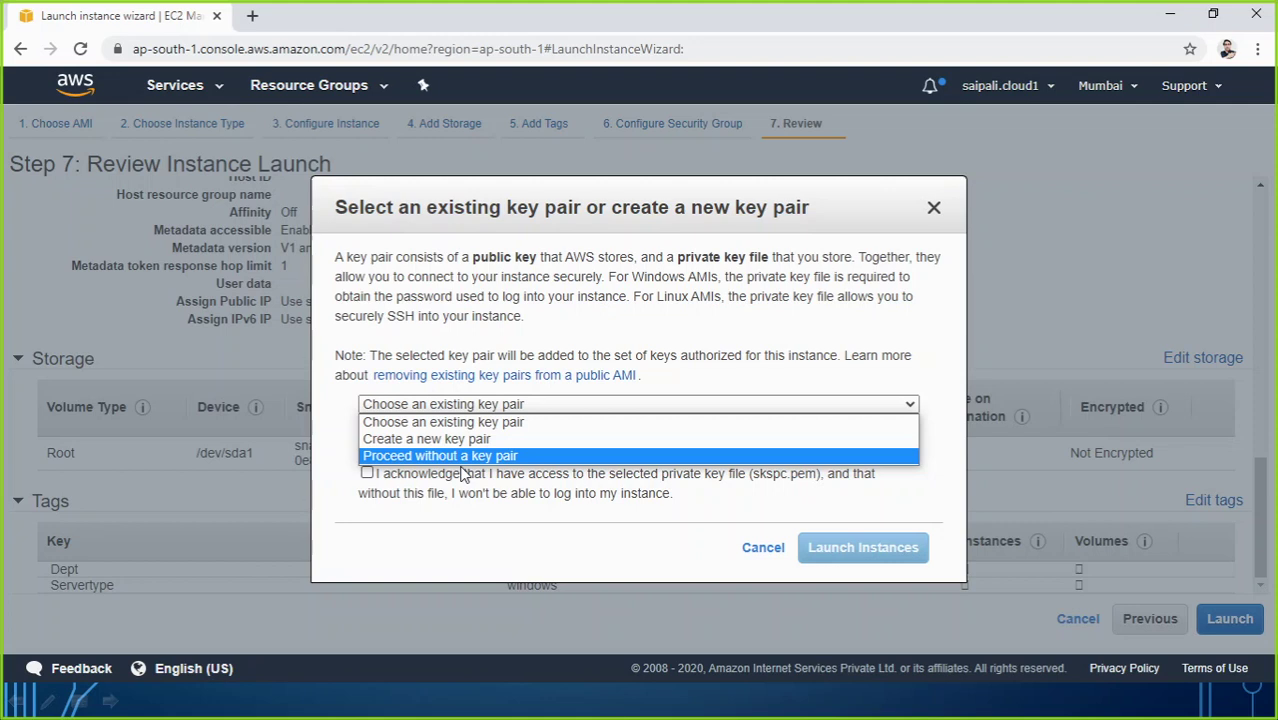
left_click(463, 439)
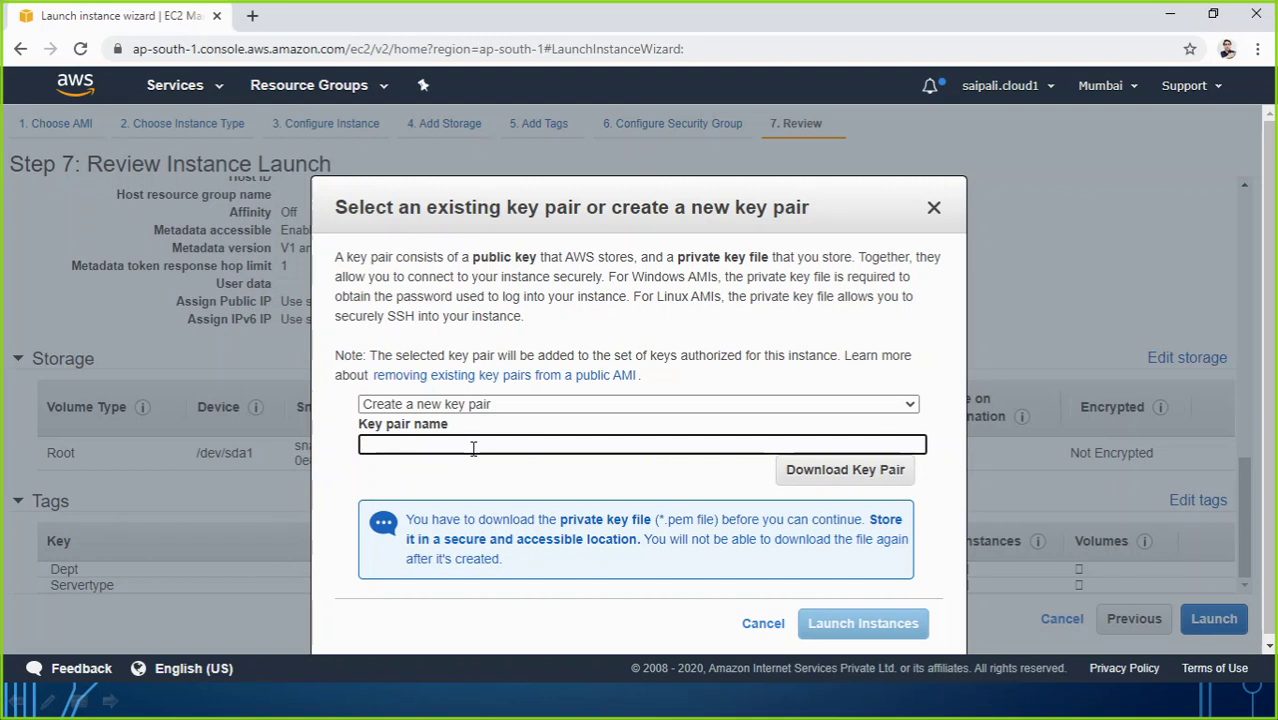
type("saurabhp")
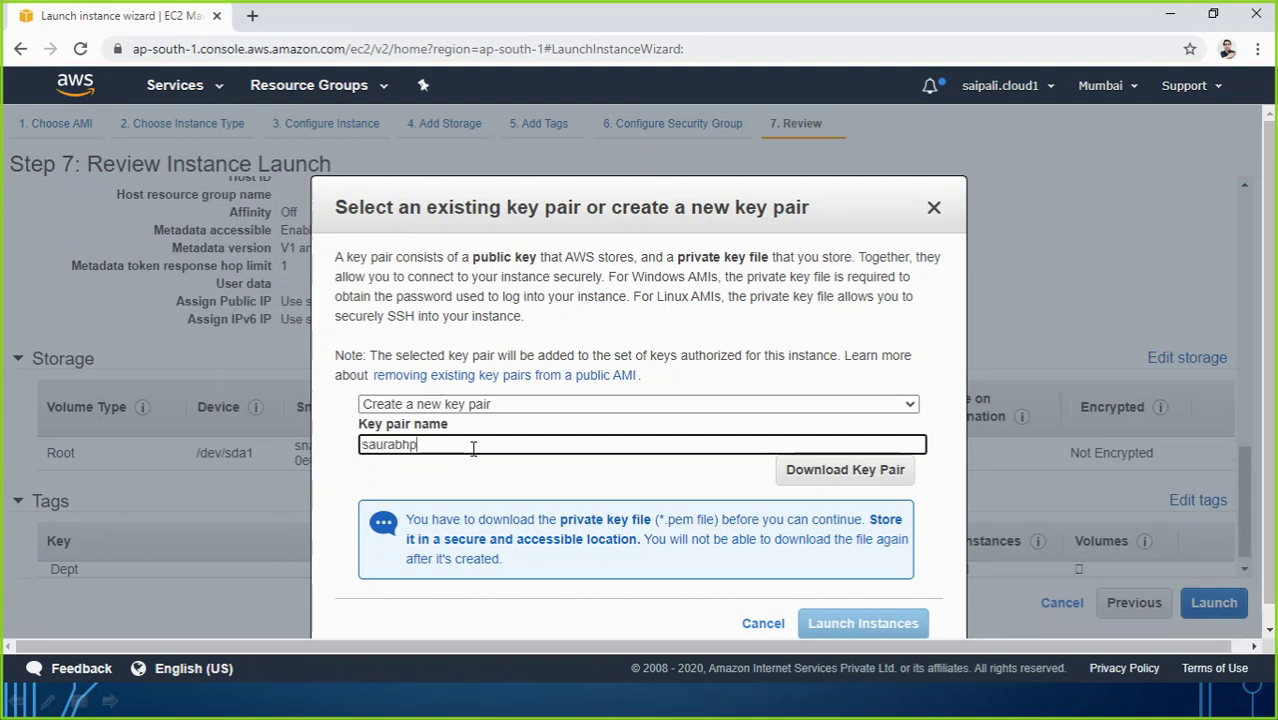
type("ckey")
left_click(838, 479)
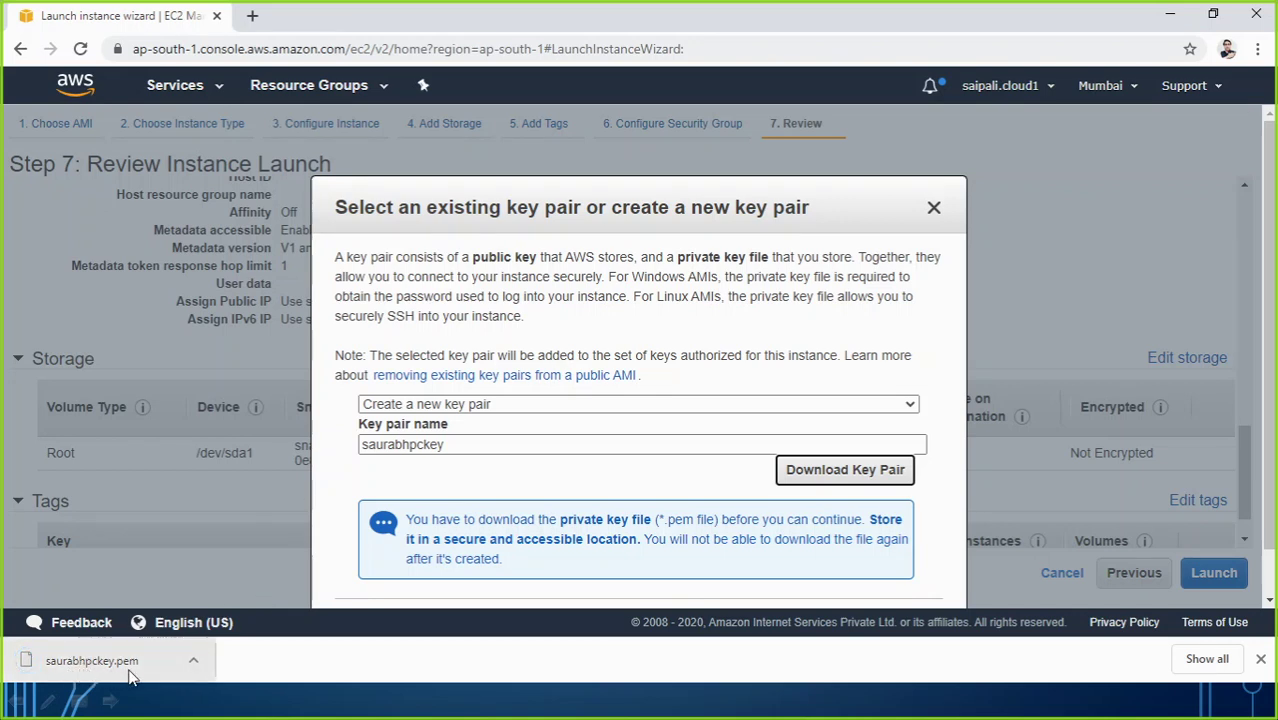
Step: Attempt the instance launch, which fails because security group SG01 already exists
left_click(90, 660)
scroll(810, 519, "down", 2)
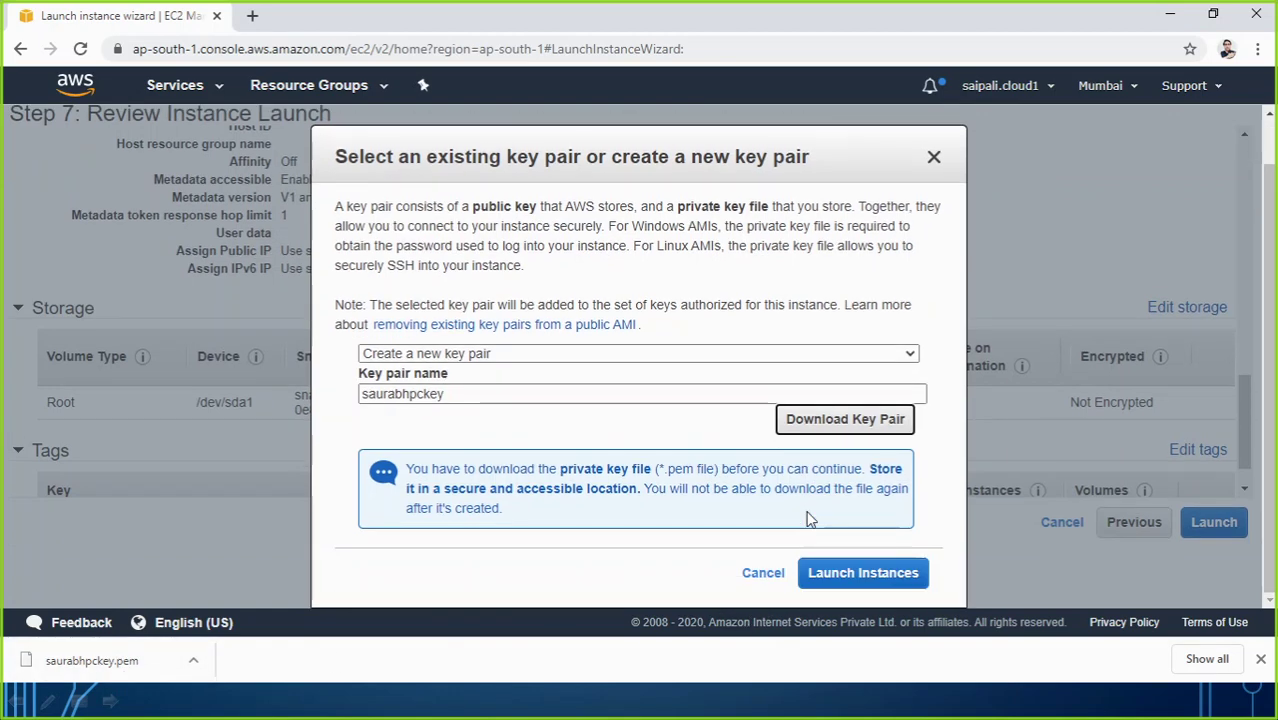
left_click(845, 574)
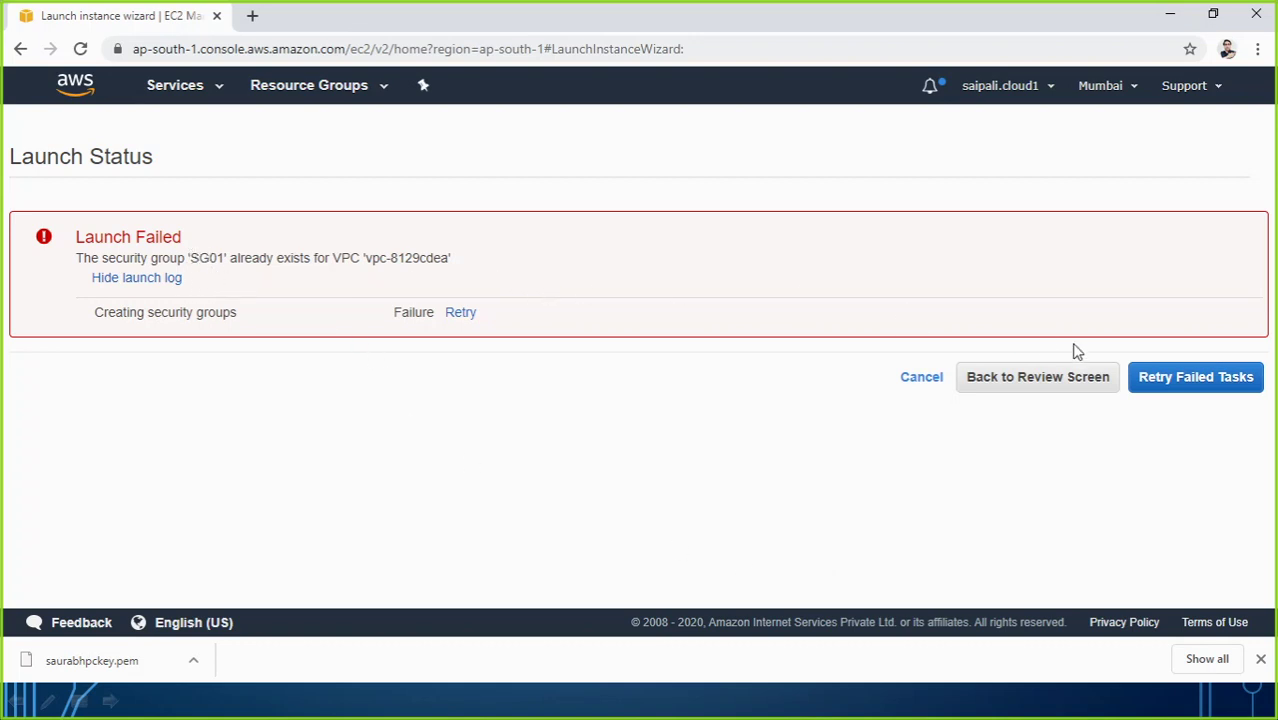
Step: Rename the security group to SG02 with description 'Security Group 02' and return to the launch review
left_click(1040, 388)
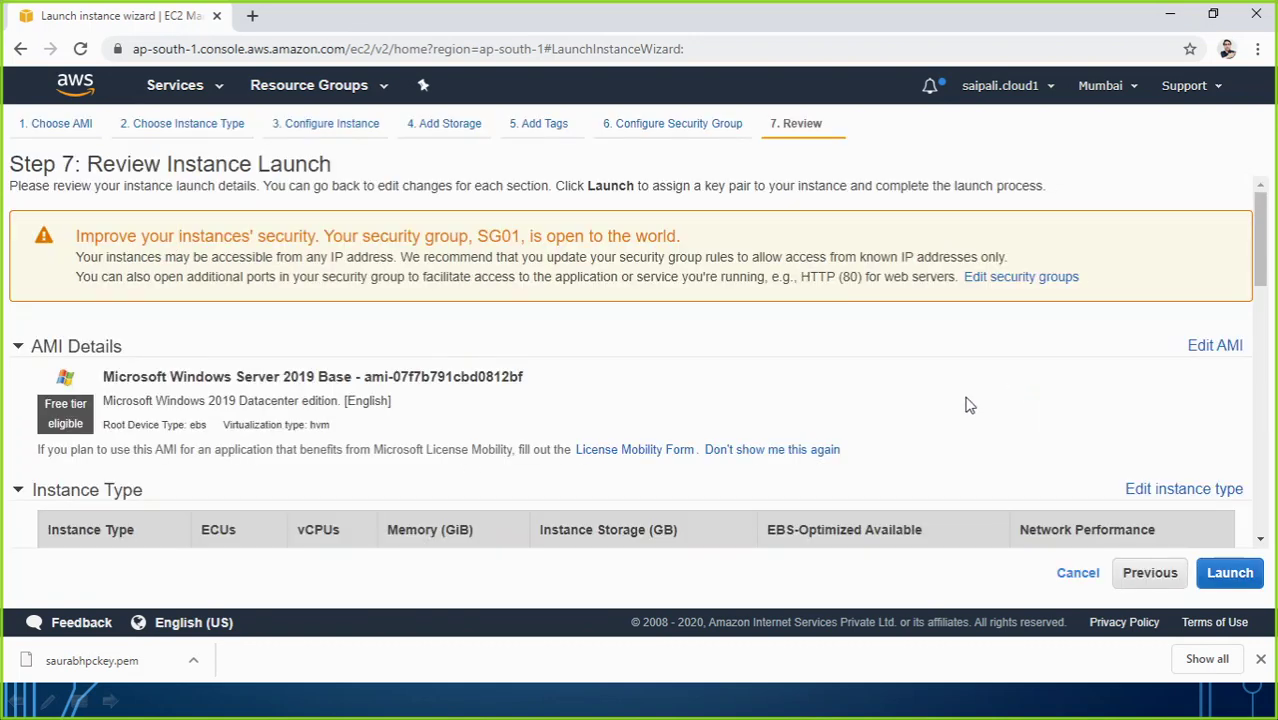
scroll(655, 414, "down", 3)
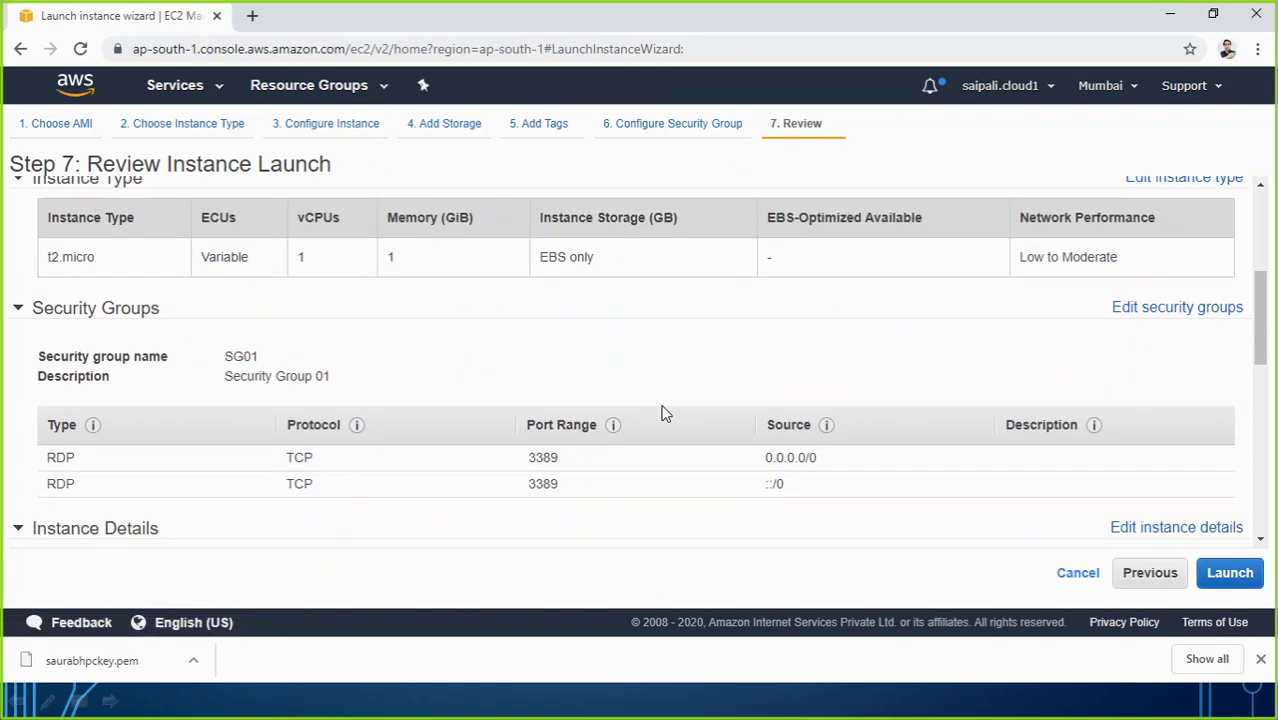
left_click(1147, 310)
left_click(352, 313)
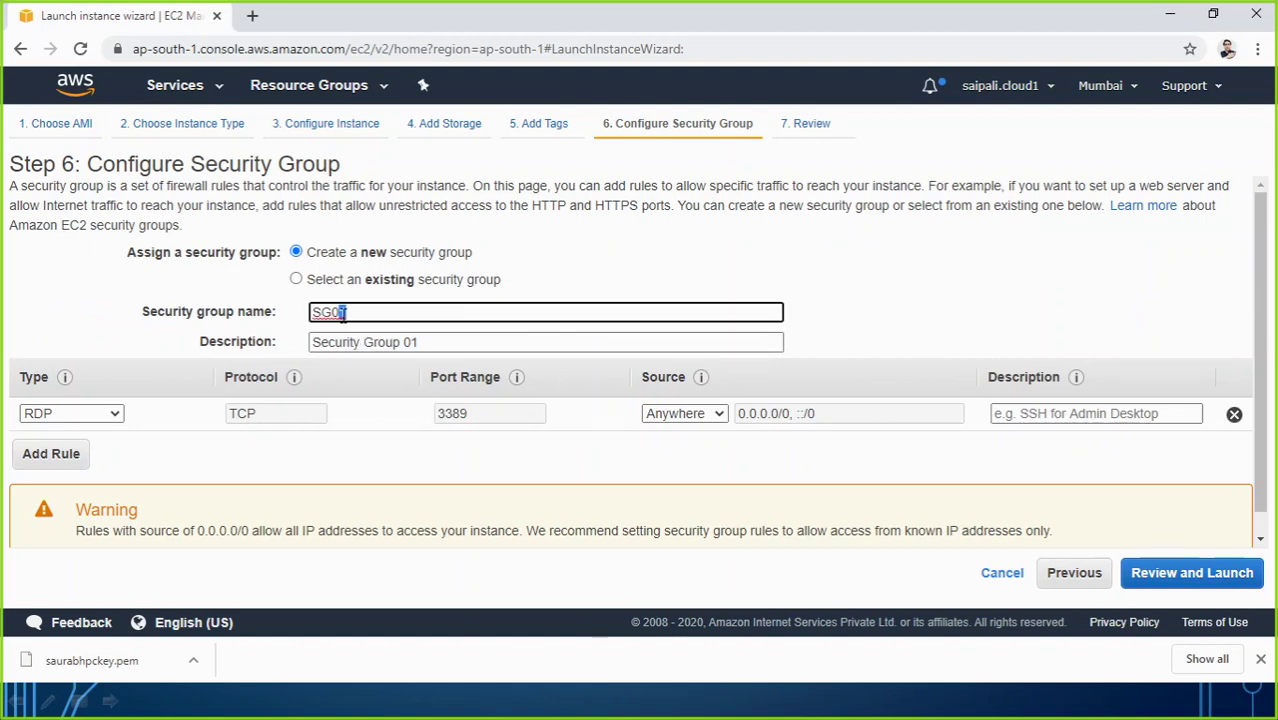
type("2")
left_click_drag(420, 343, 412, 345)
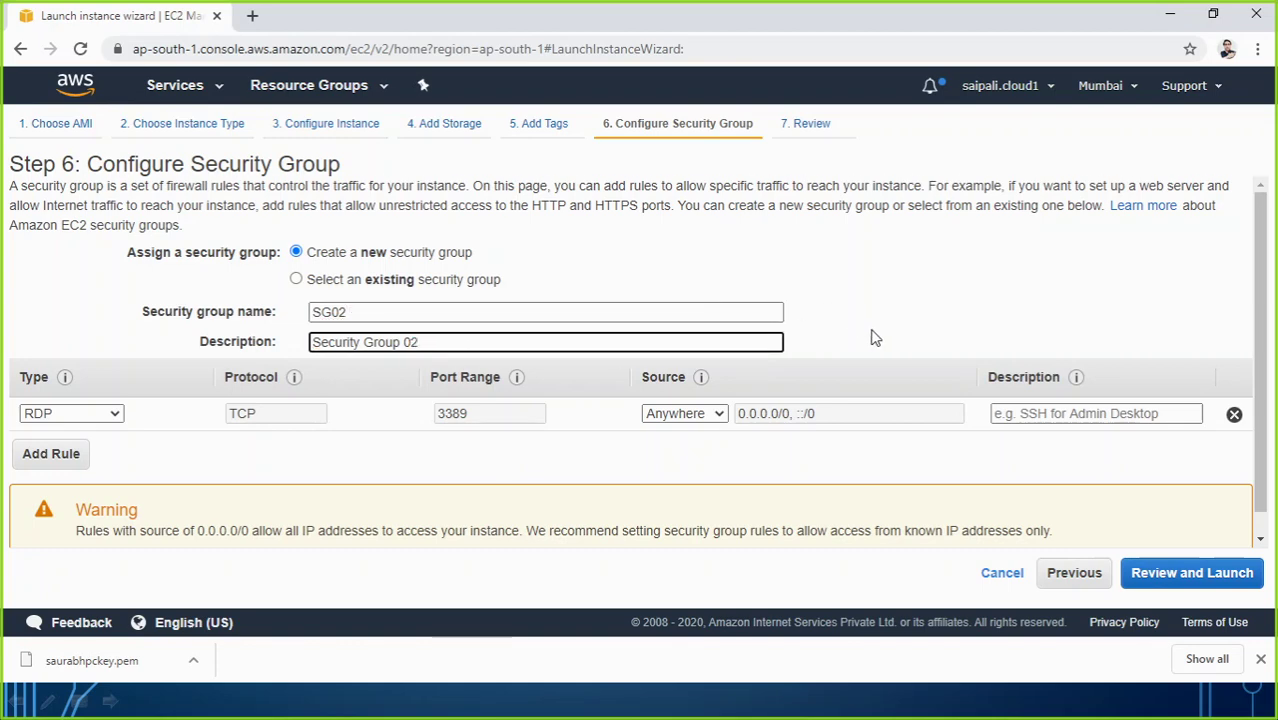
scroll(870, 337, "down", 1)
left_click(1150, 572)
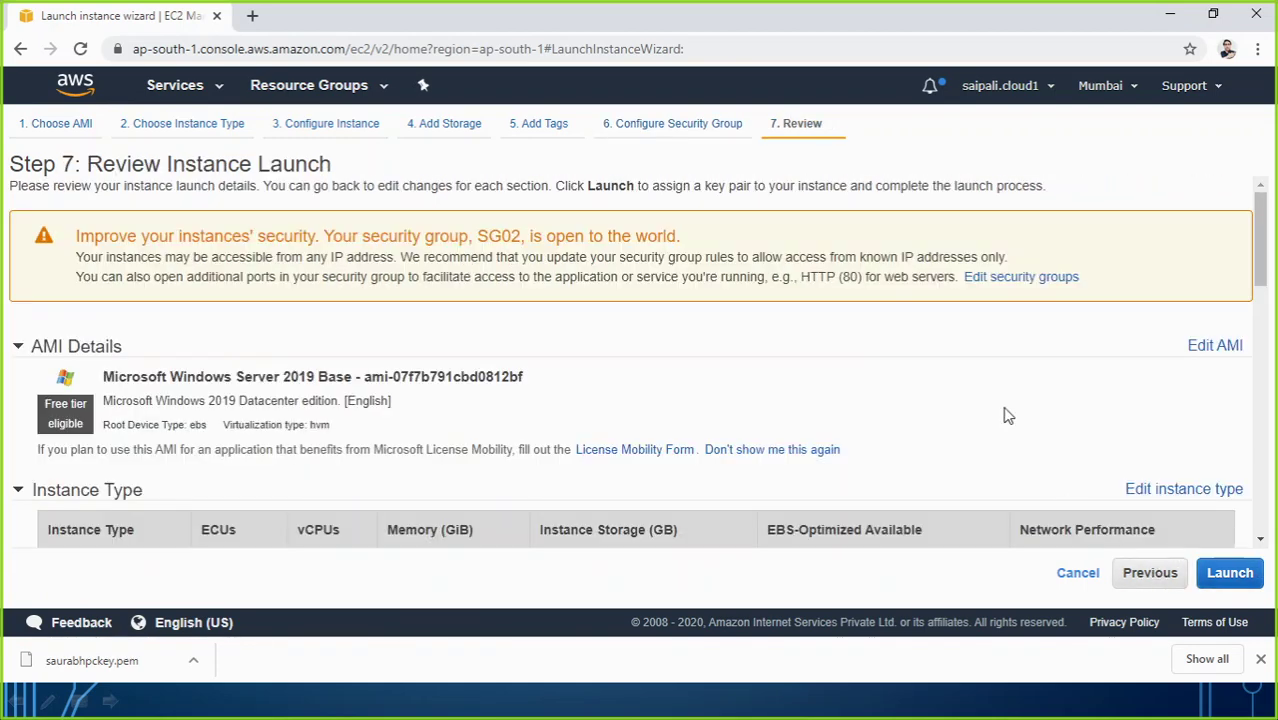
scroll(1007, 416, "down", 10)
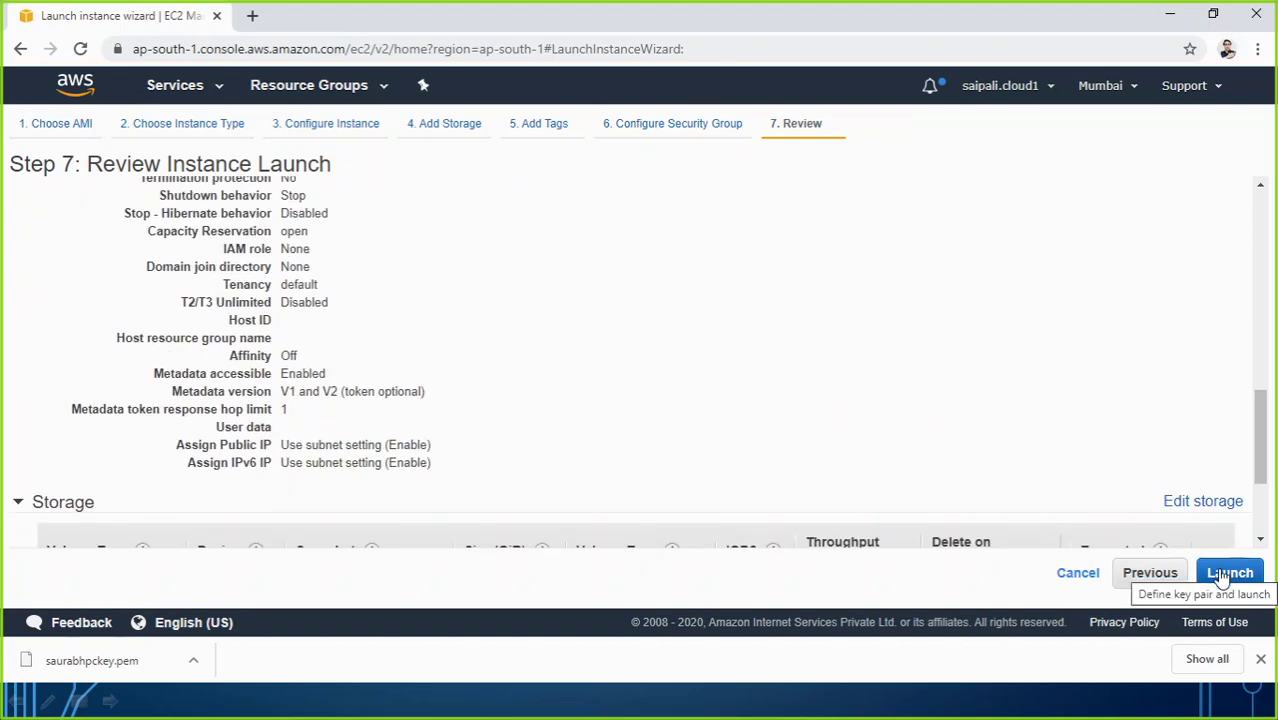
Step: Launch the instance with the existing key pair, acknowledging access to its private key file
left_click(1222, 576)
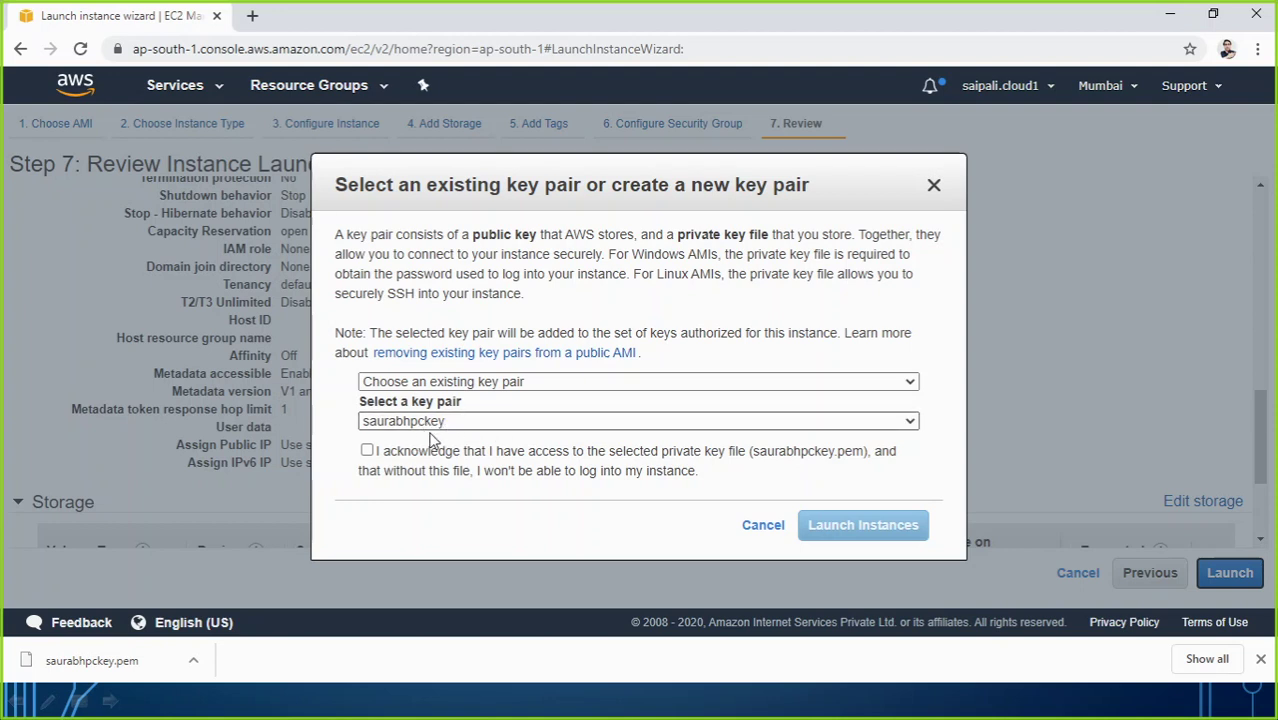
left_click(367, 451)
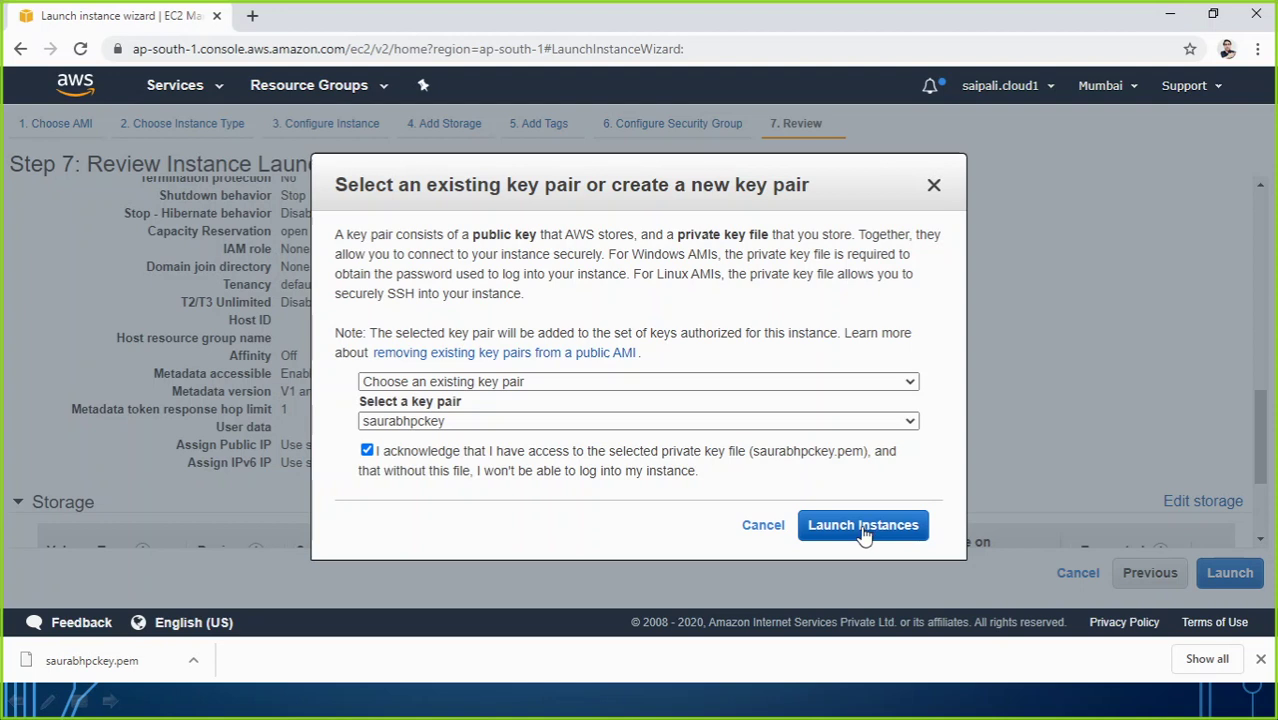
left_click(484, 382)
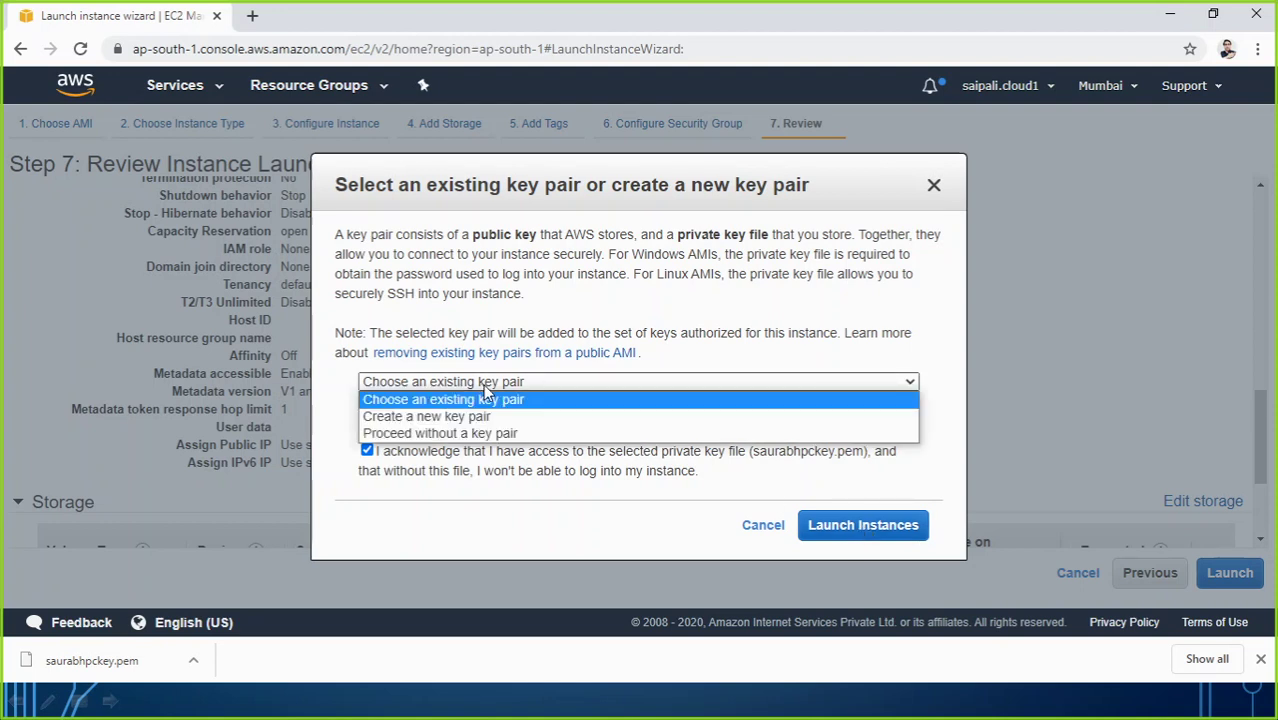
left_click(440, 399)
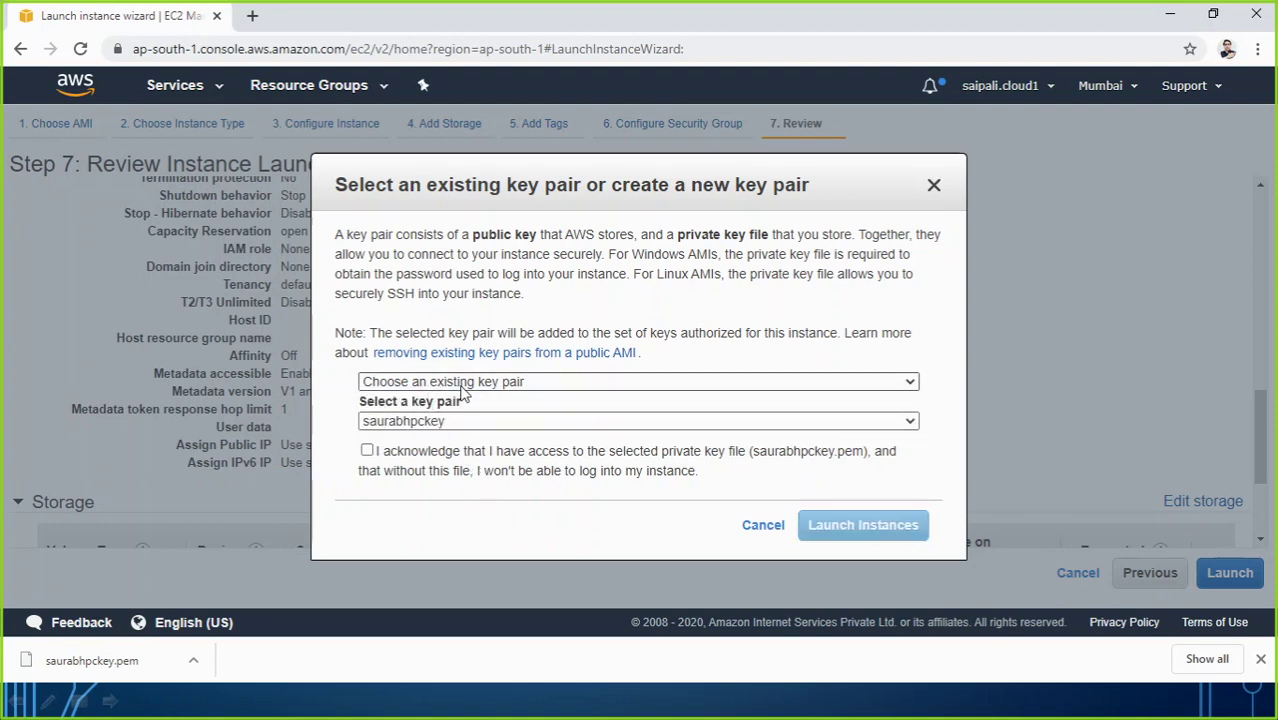
left_click(368, 451)
left_click(832, 525)
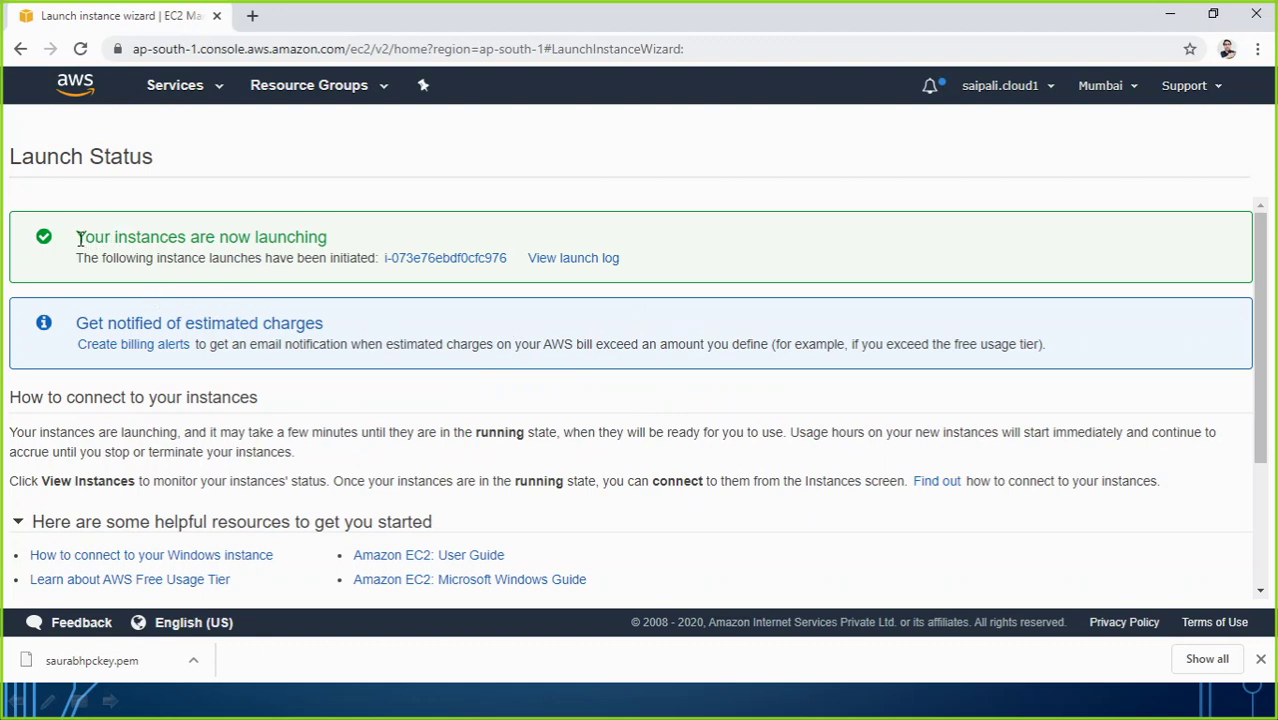
Step: Highlight the launch-initiated message on Launch Status, then go to the instances list
left_click_drag(78, 238, 337, 240)
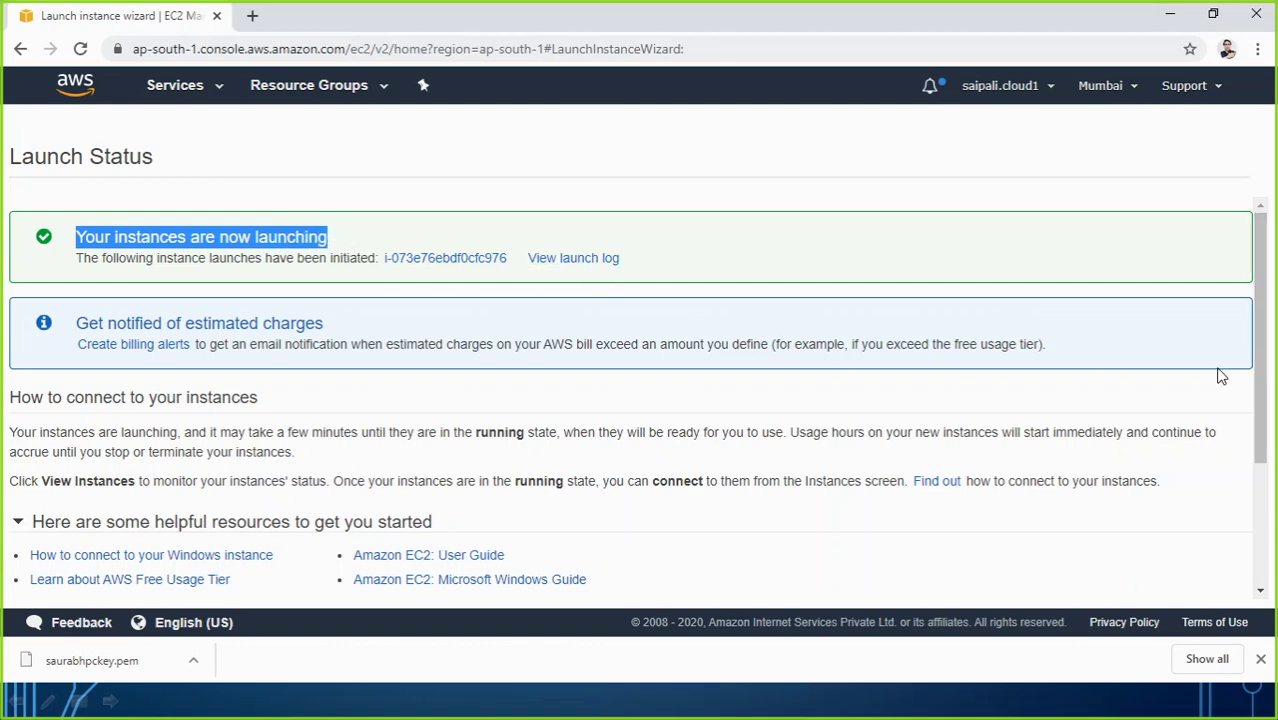
scroll(1190, 400, "down", 2)
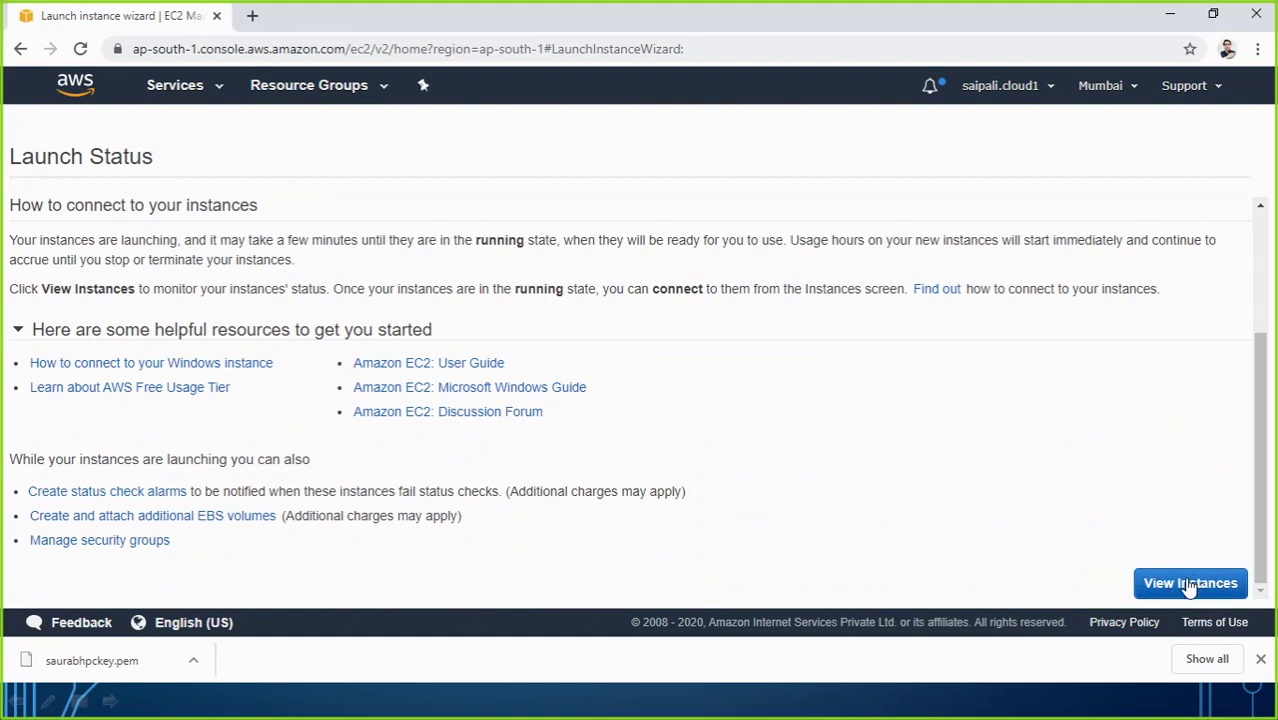
left_click(1186, 583)
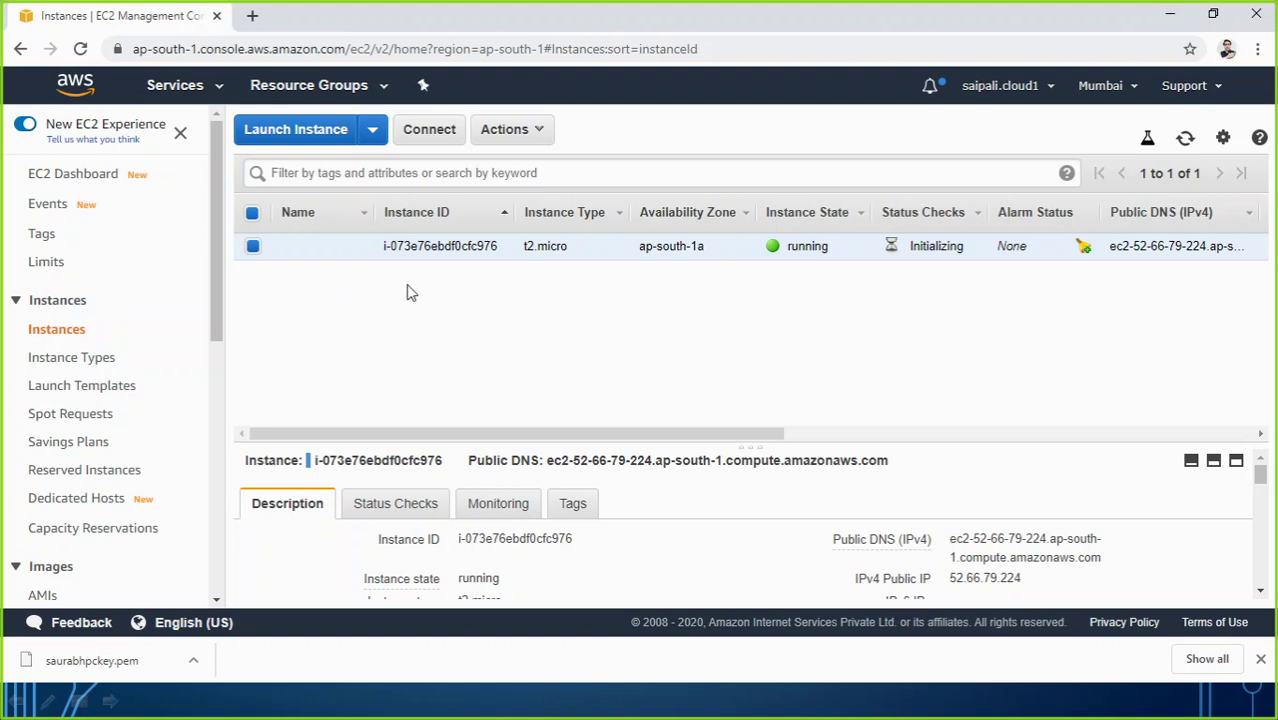
Step: Reload the instances list until the t2.micro instance shows 2/2 status checks passed
left_click(82, 50)
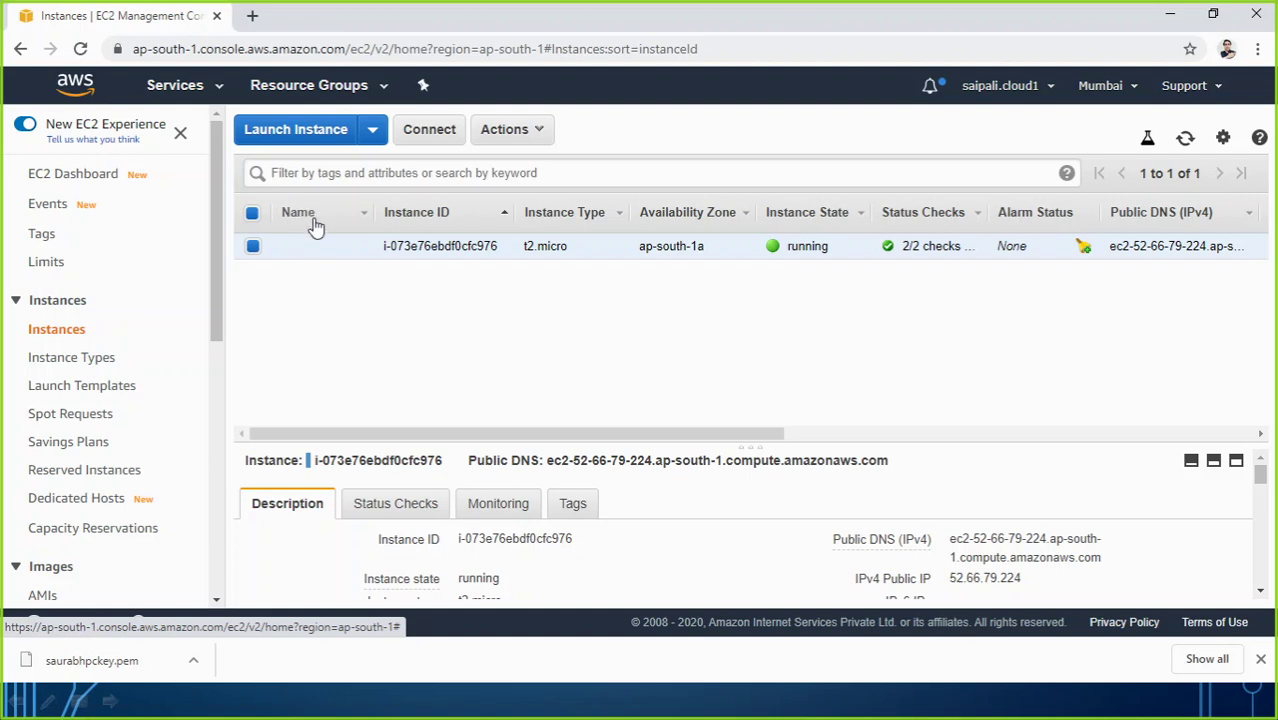
mouse_move(354, 252)
Step: Name the instance 'Windows Server 2019' and widen the Name column to show it fully
left_click(357, 249)
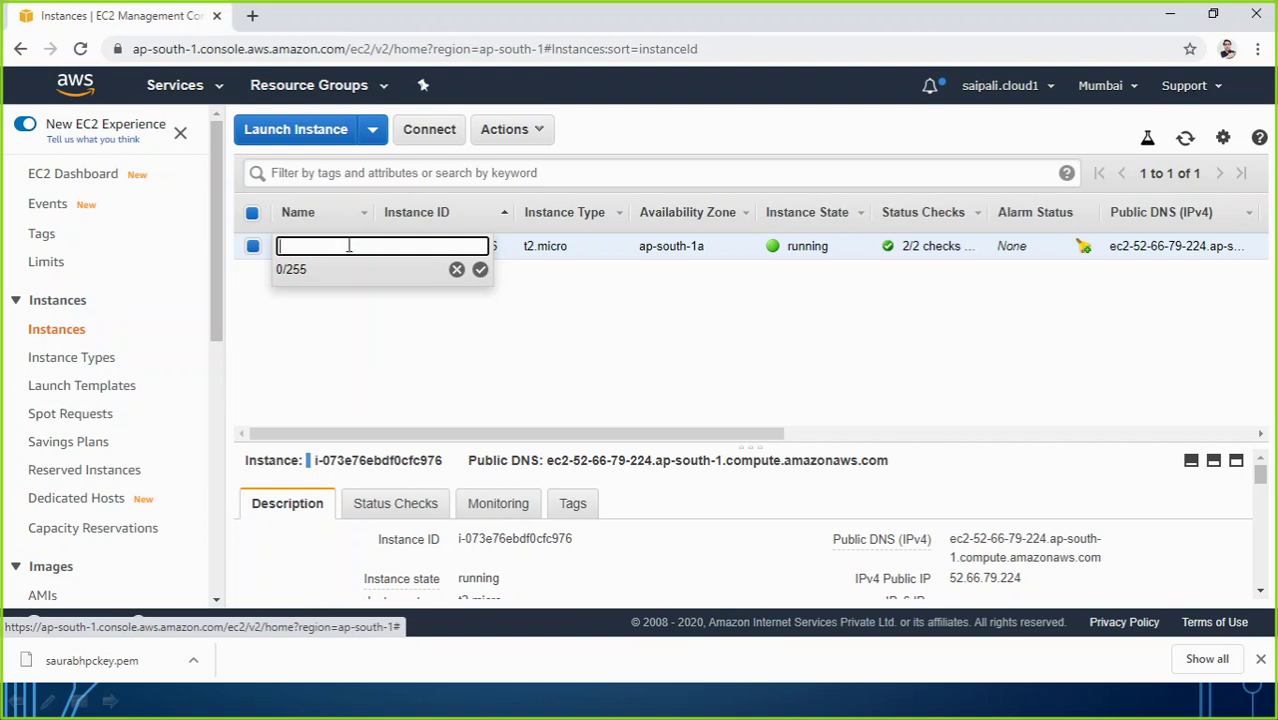
type("Windows Se")
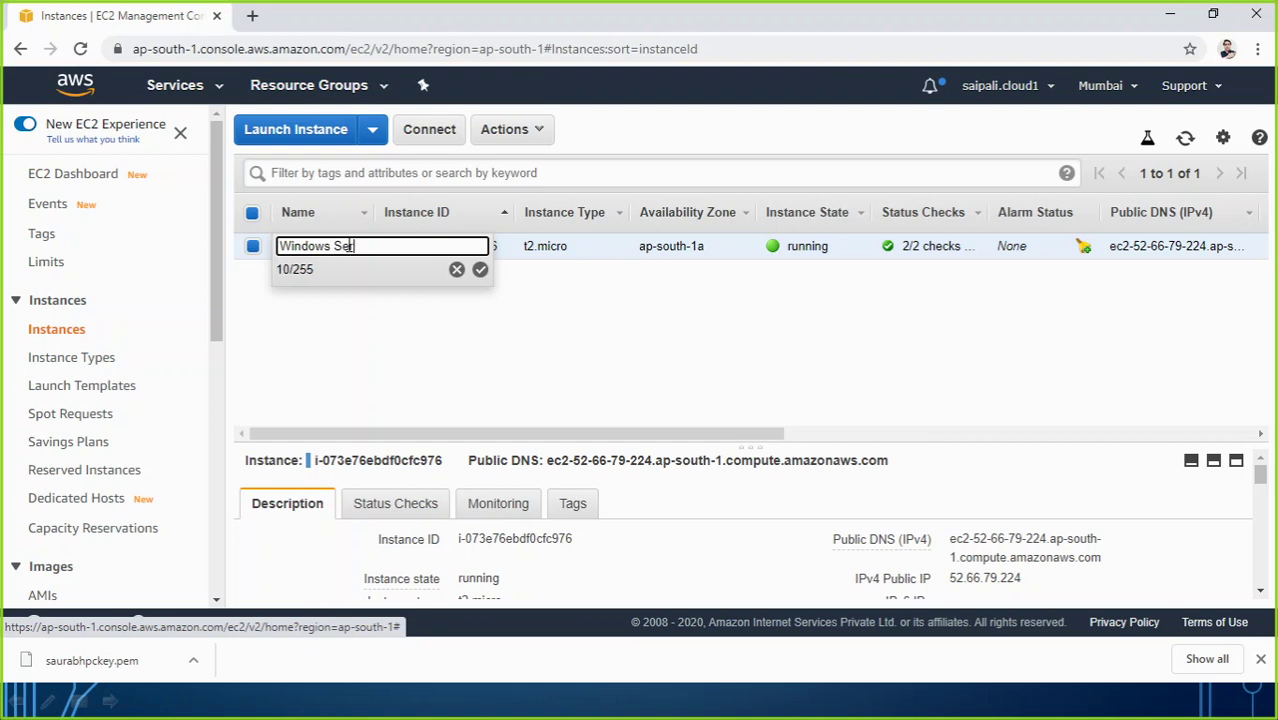
type("rver 2019")
key("Return")
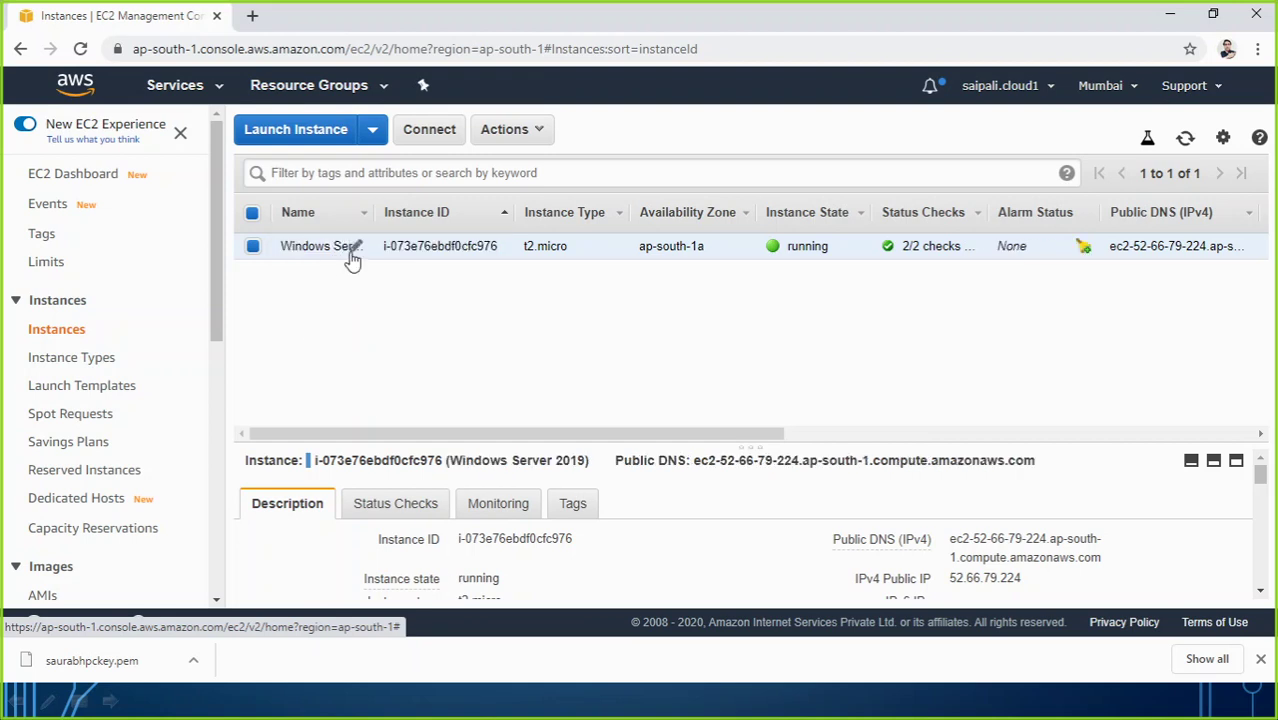
left_click_drag(372, 216, 432, 212)
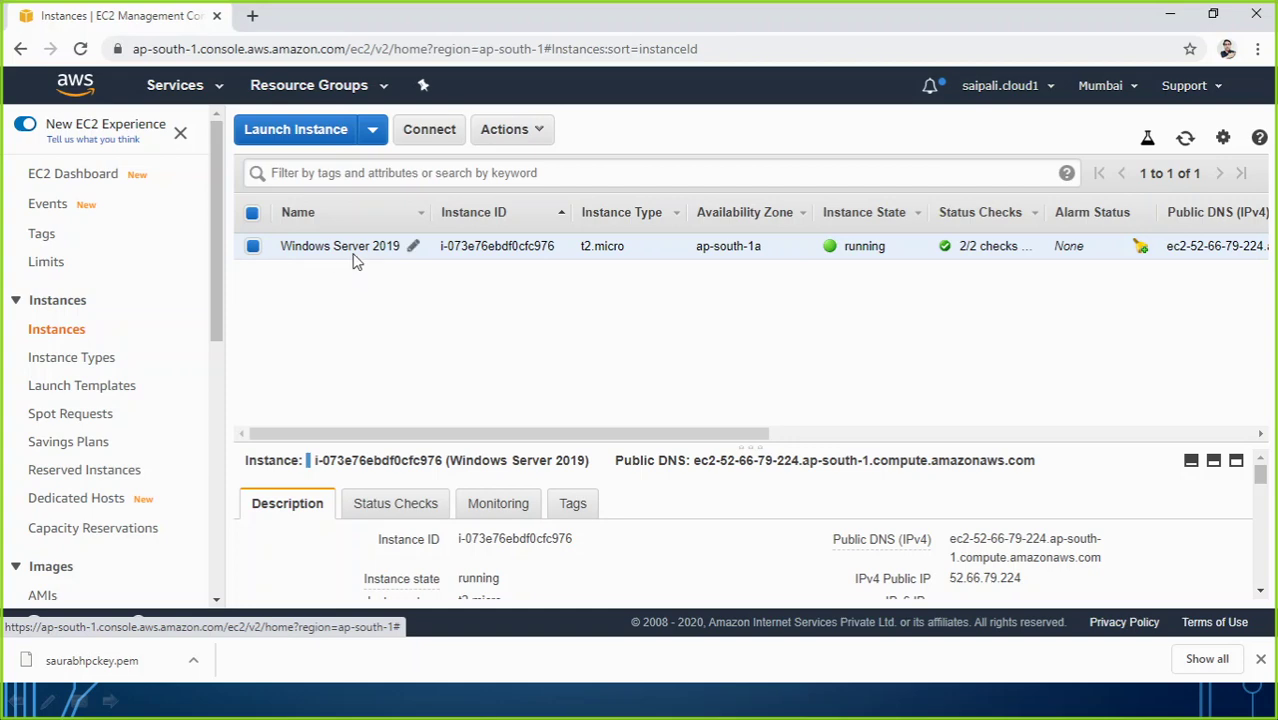
Step: Open the Connect dialog for the Windows Server 2019 instance
left_click(428, 131)
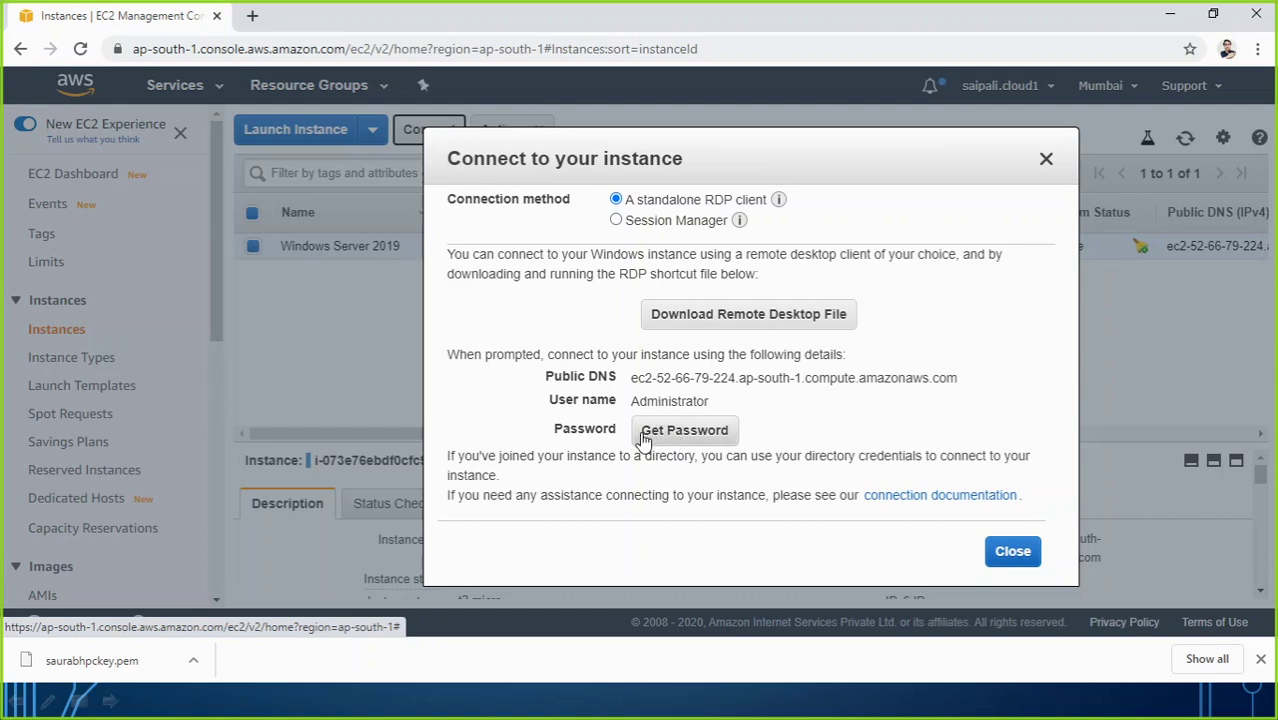
Step: Decrypt the Administrator password using saurabhpckey.pem from Downloads and copy it to the clipboard
left_click(676, 440)
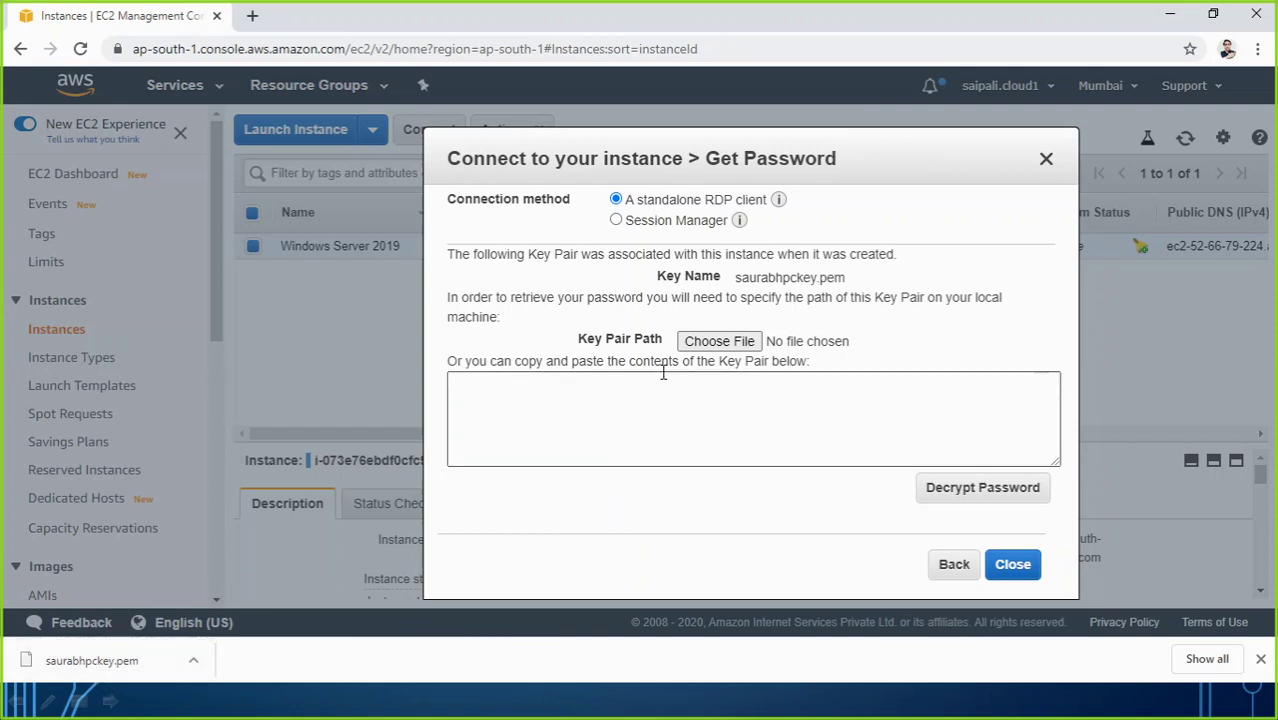
left_click(716, 343)
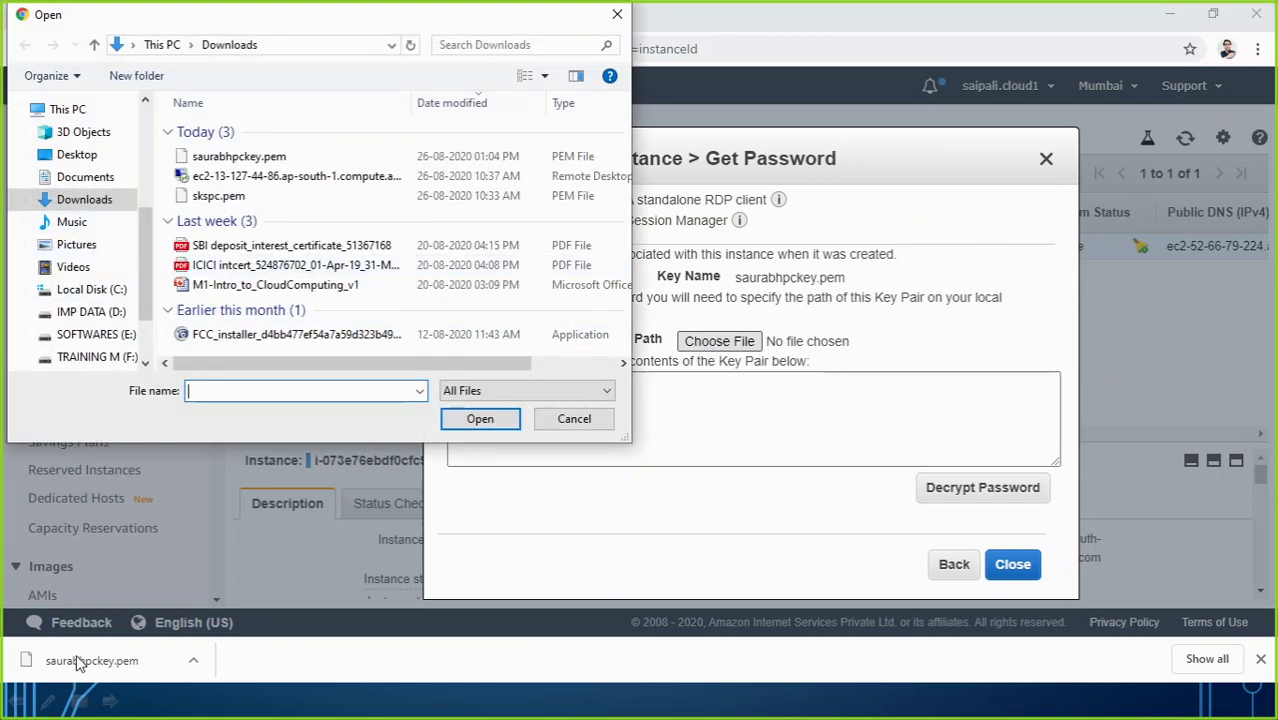
left_click(216, 160)
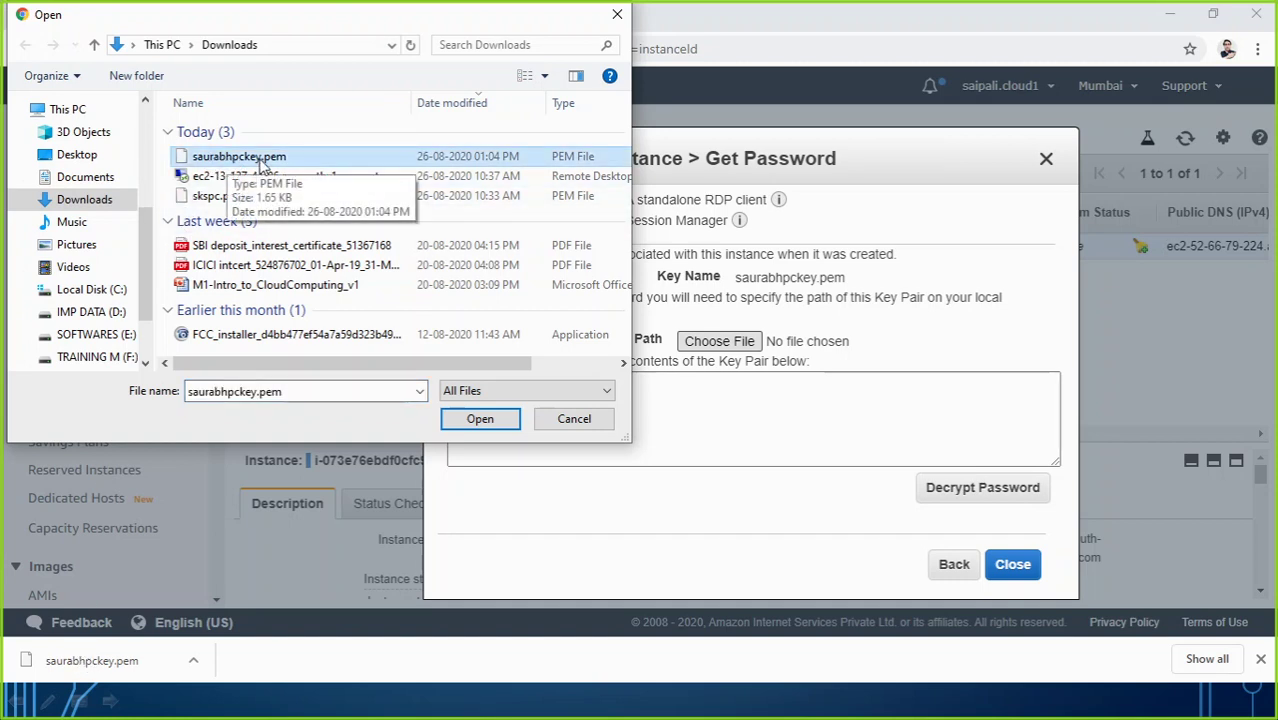
left_click(476, 419)
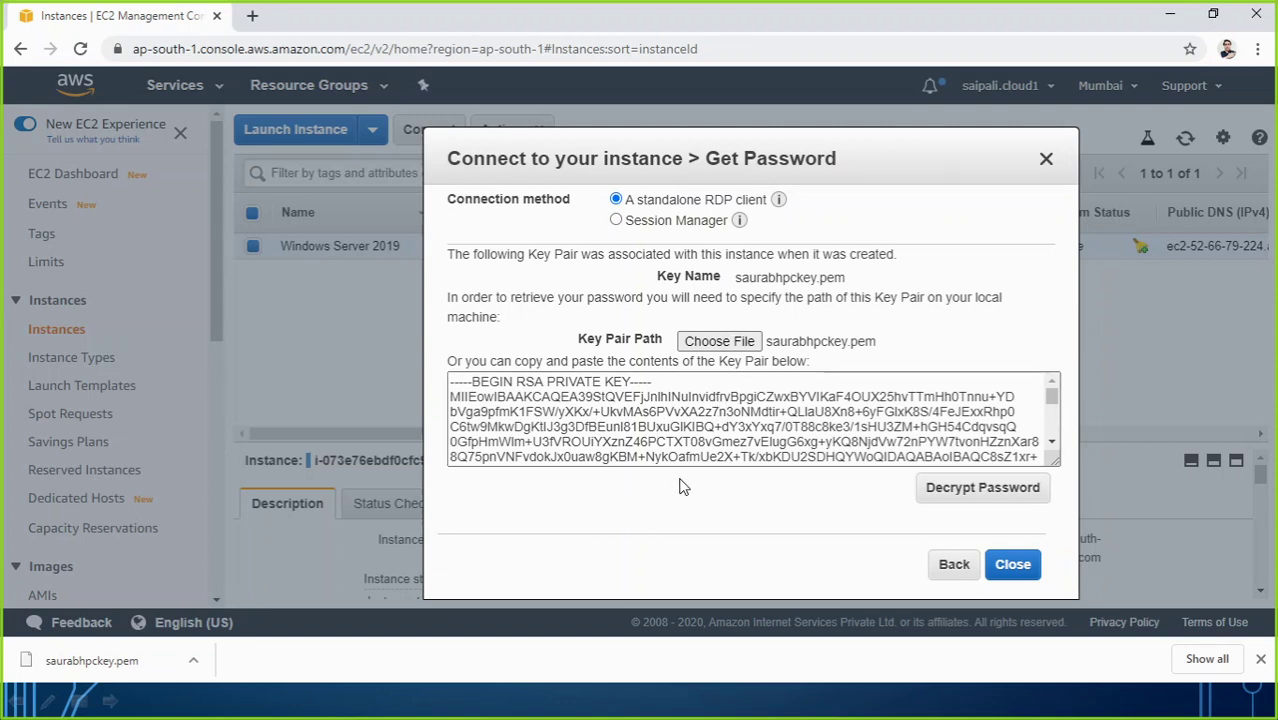
left_click(970, 492)
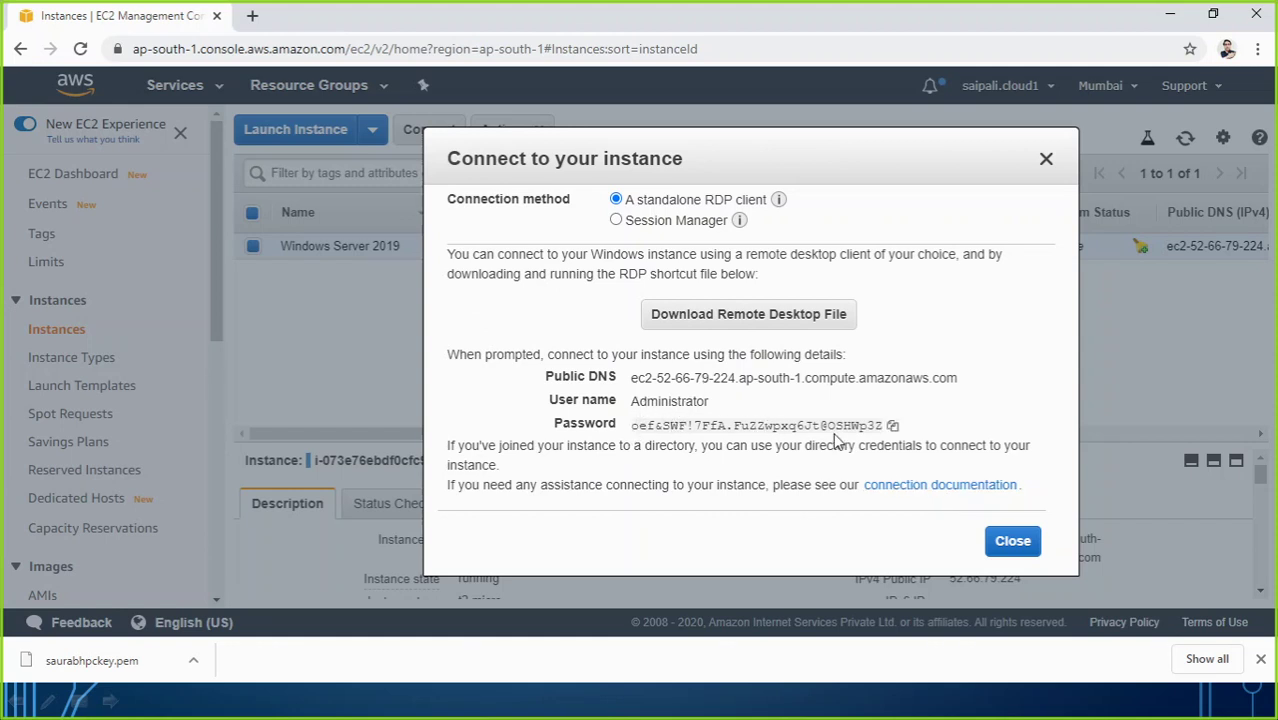
left_click(890, 427)
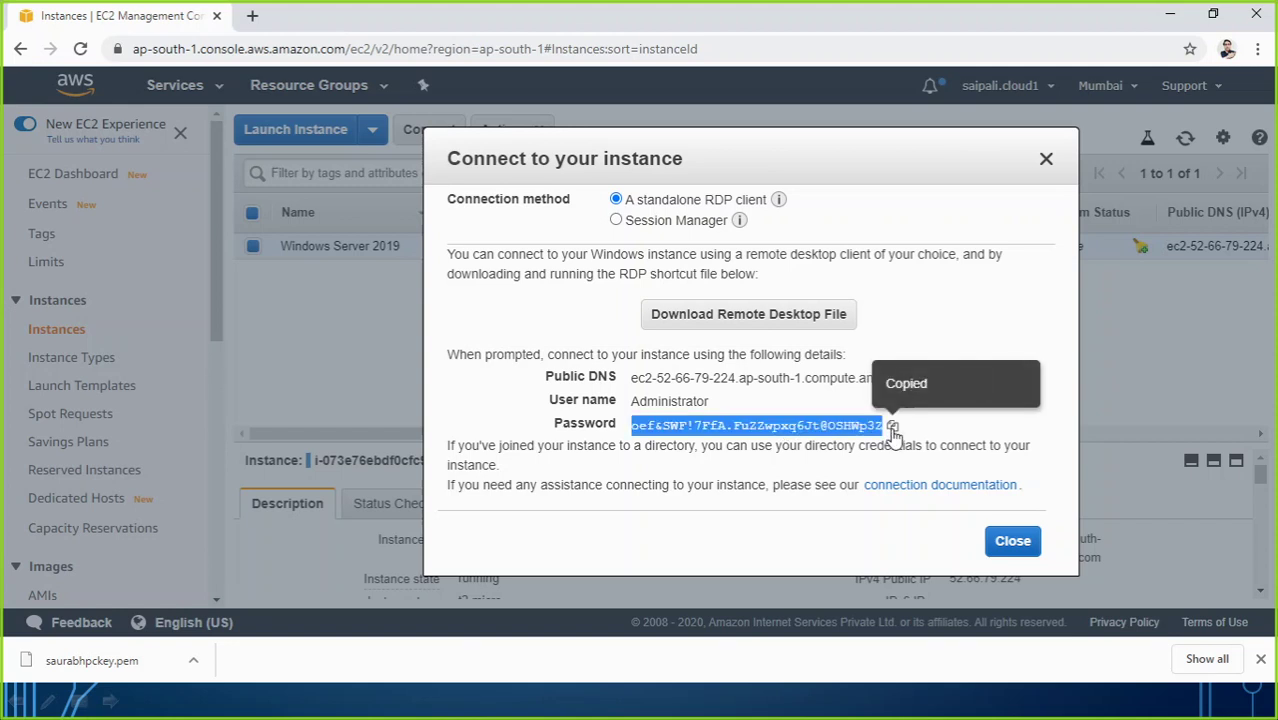
Step: Open Notepad via Run, paste the copied password, and add an 'Administrator' line above it
key("super+r")
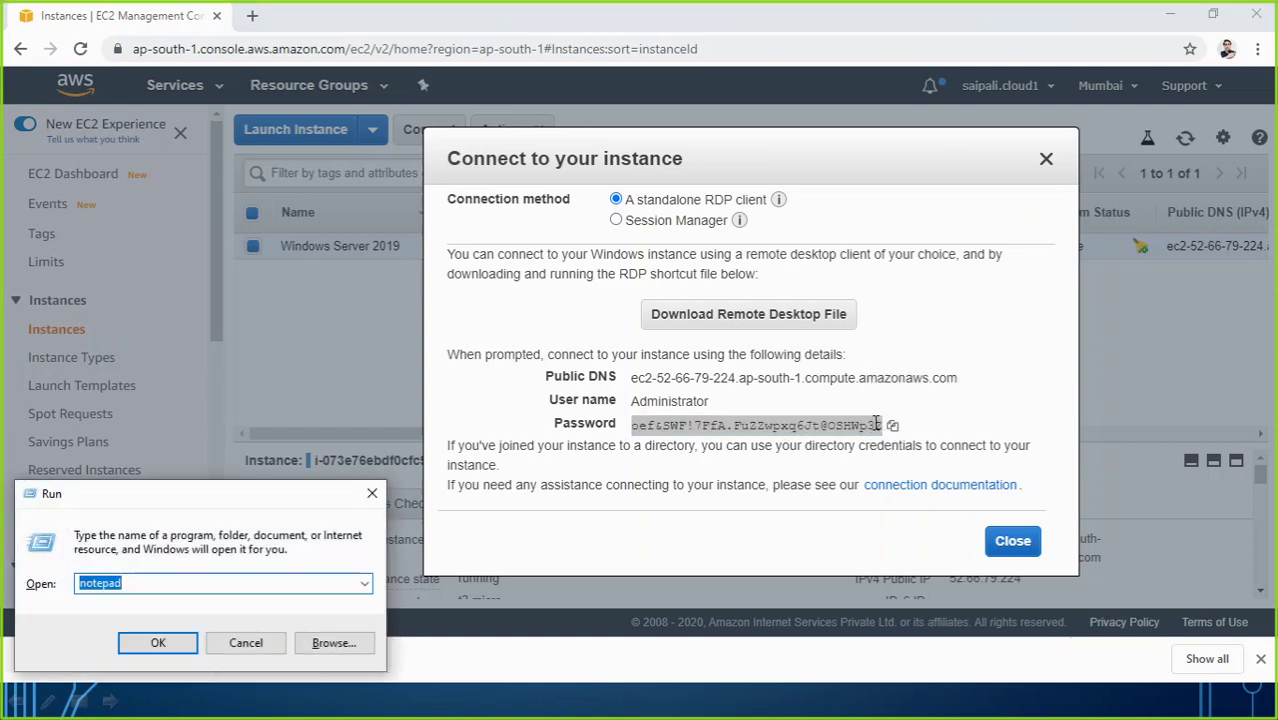
type("notepa")
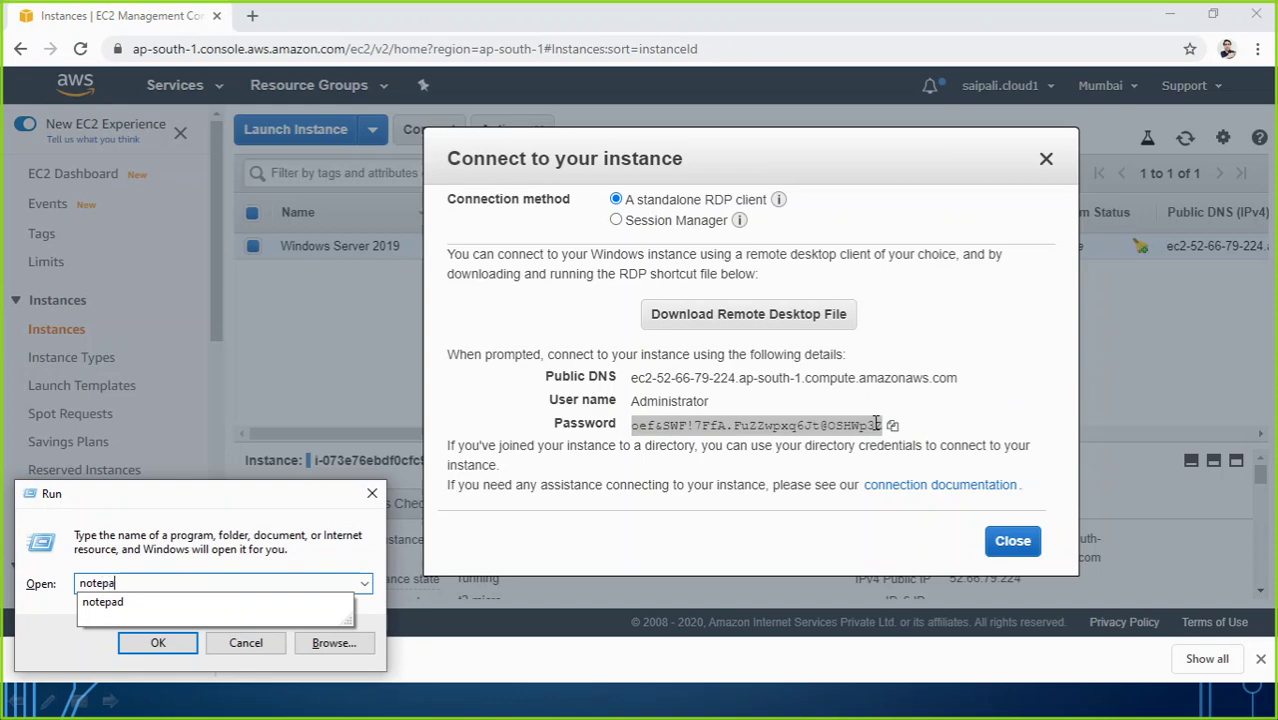
type("d")
key("Return")
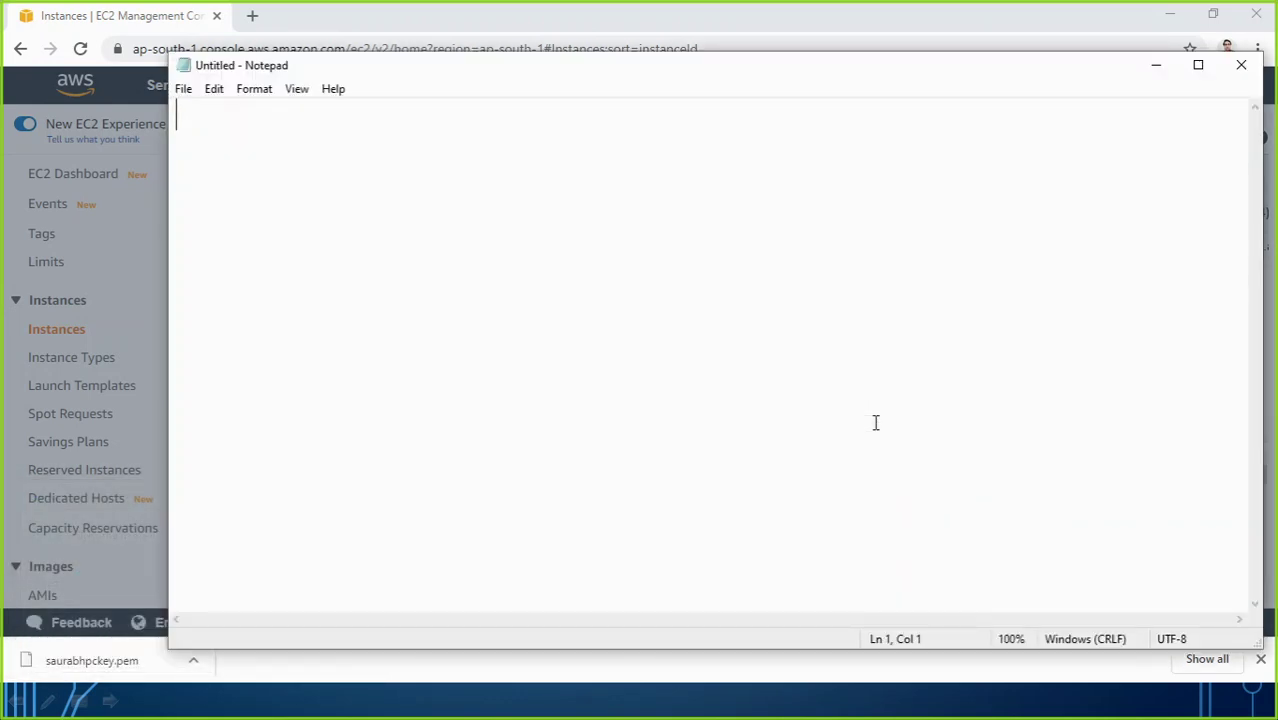
key("ctrl+v")
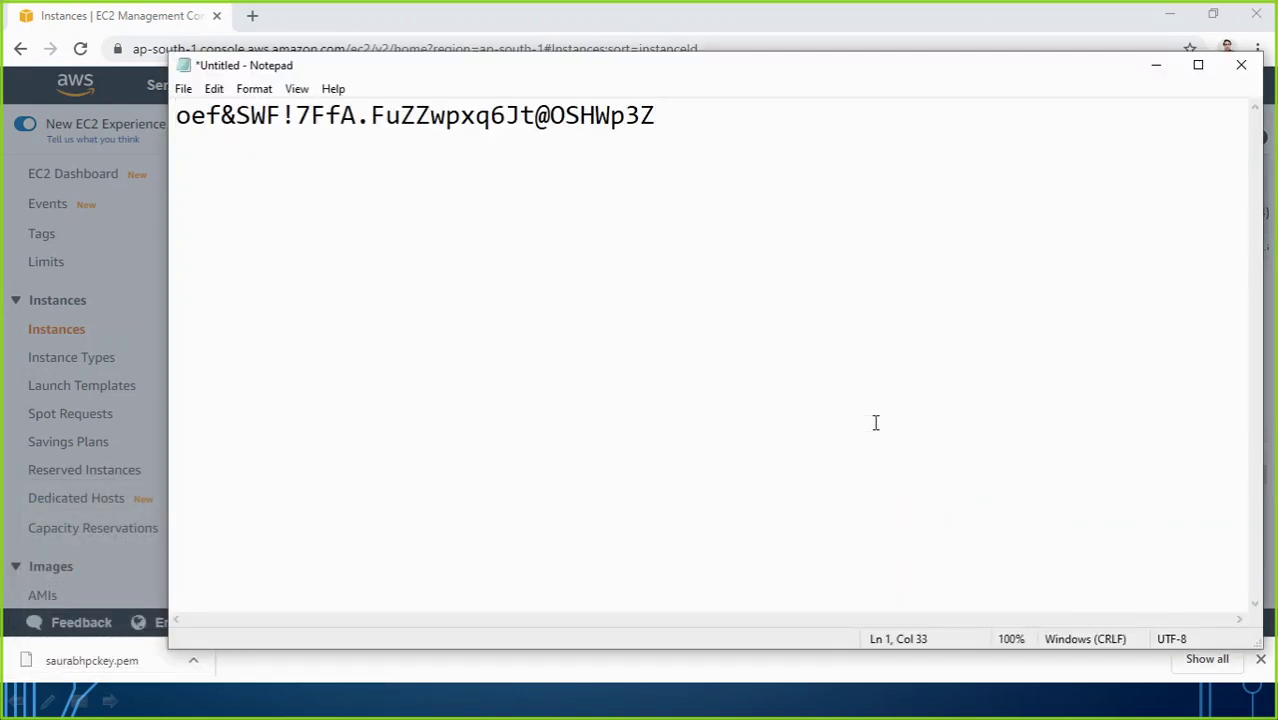
key("Home")
key("Return")
key("Return")
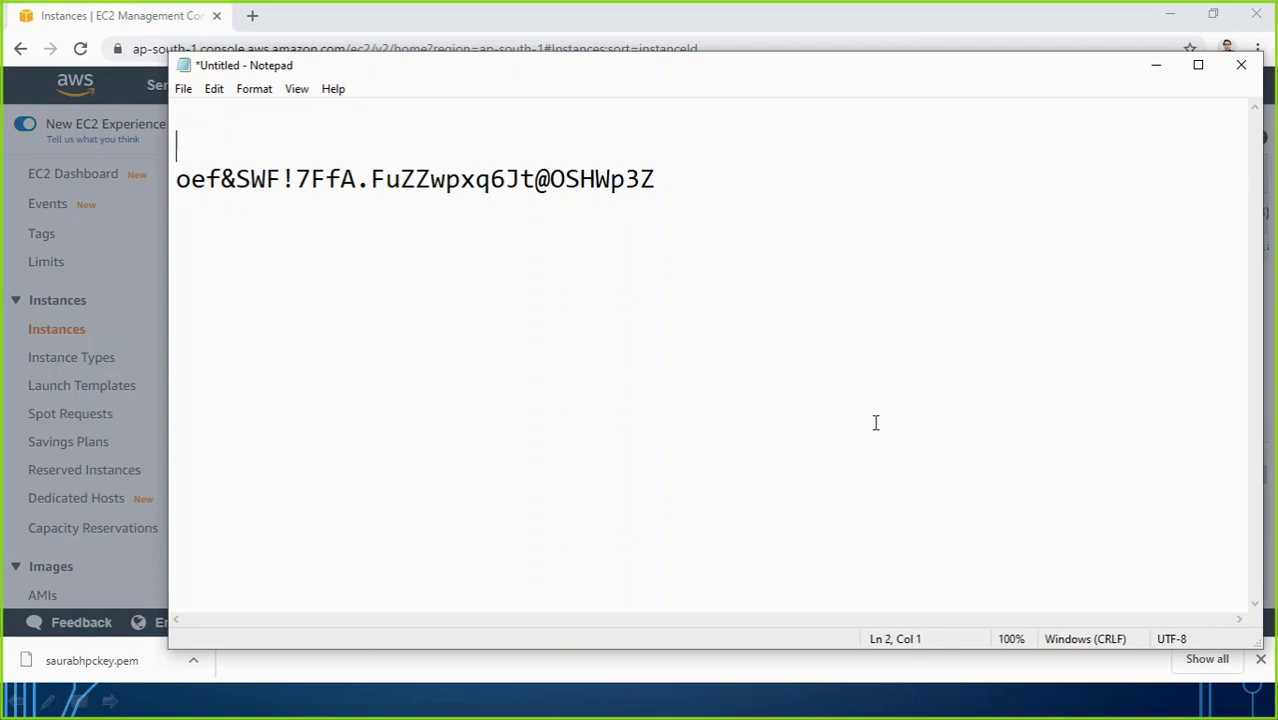
type("Administr")
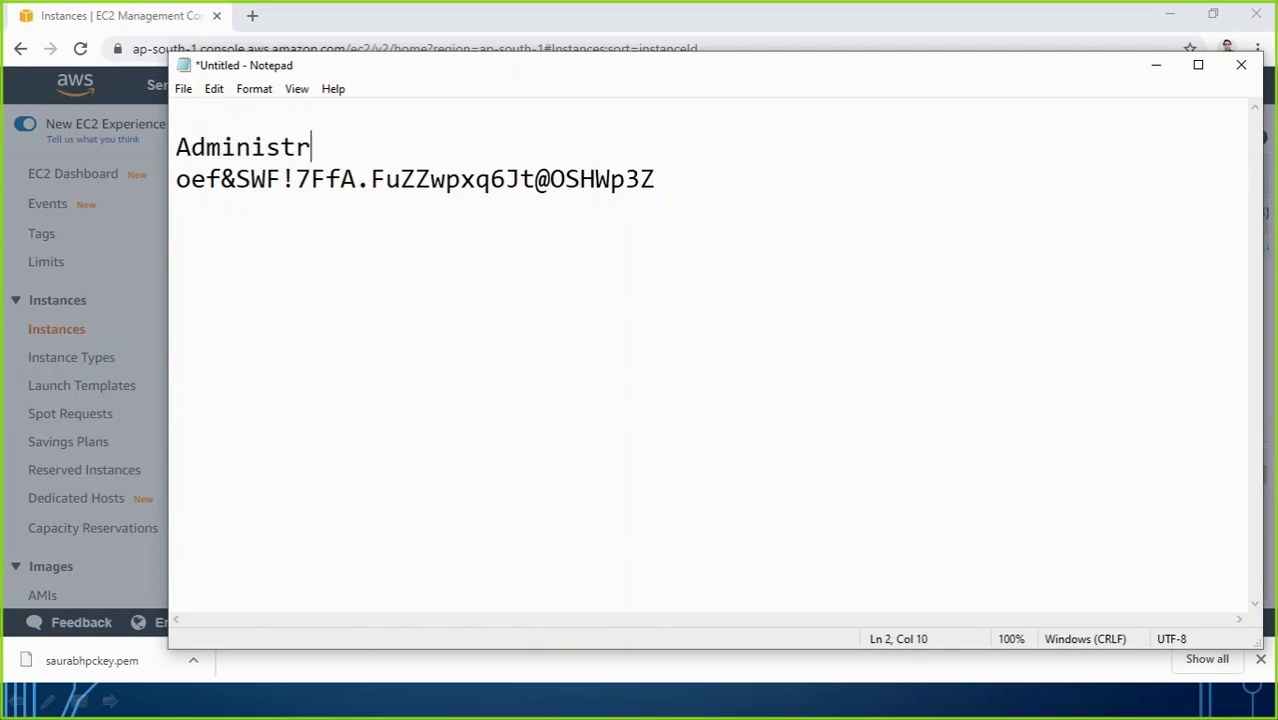
type("ator")
Step: Copy the instance's Public DNS name and paste it as the first line of the notes
left_click_drag(966, 77, 1010, 517)
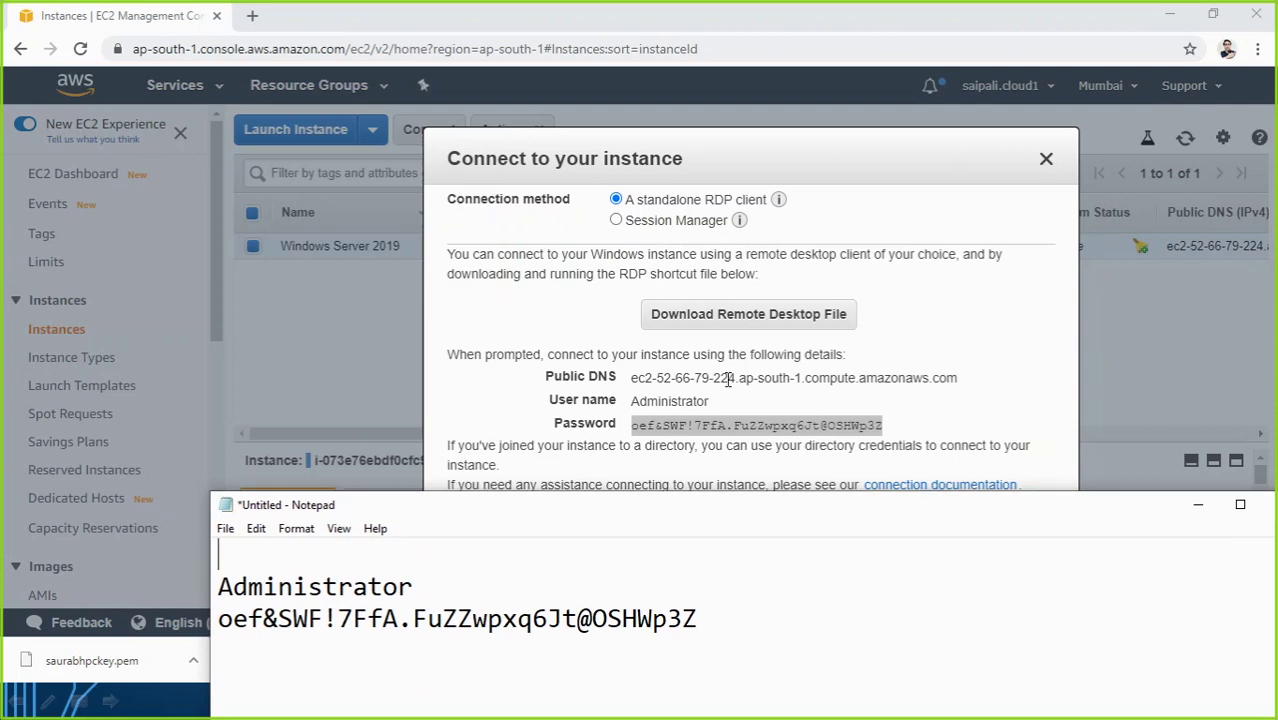
left_click_drag(629, 378, 958, 373)
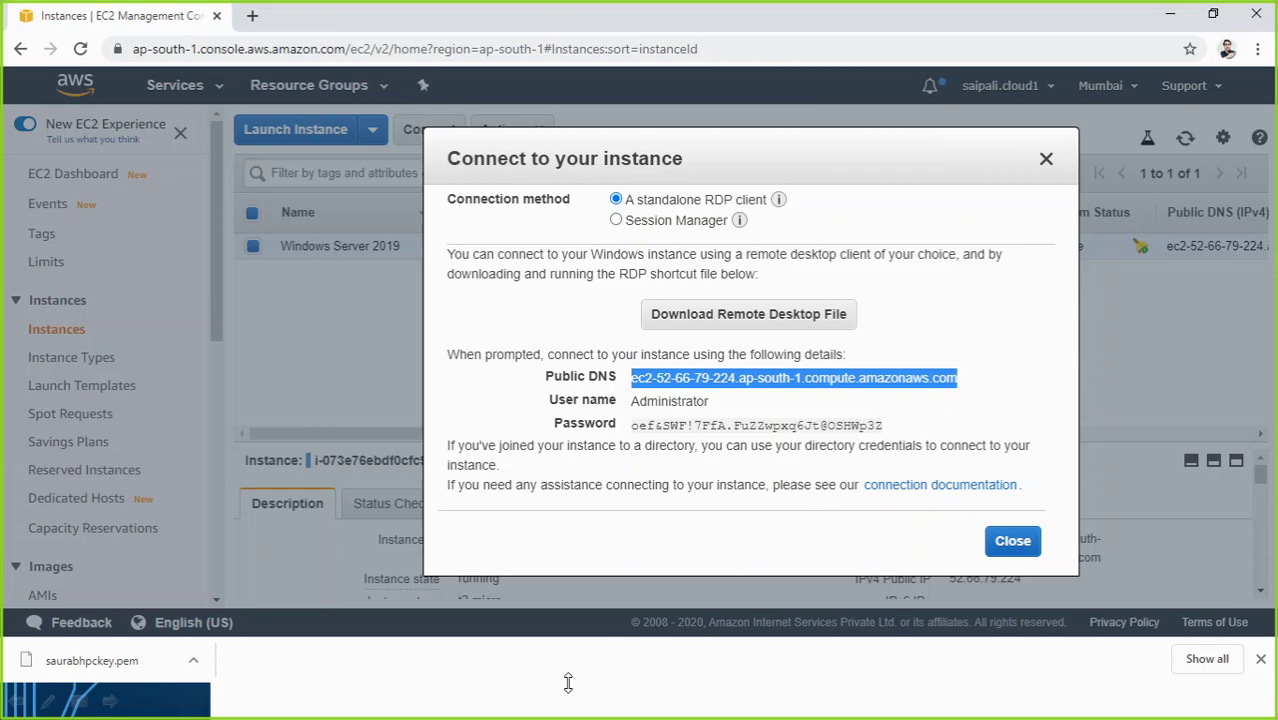
key("alt+Tab")
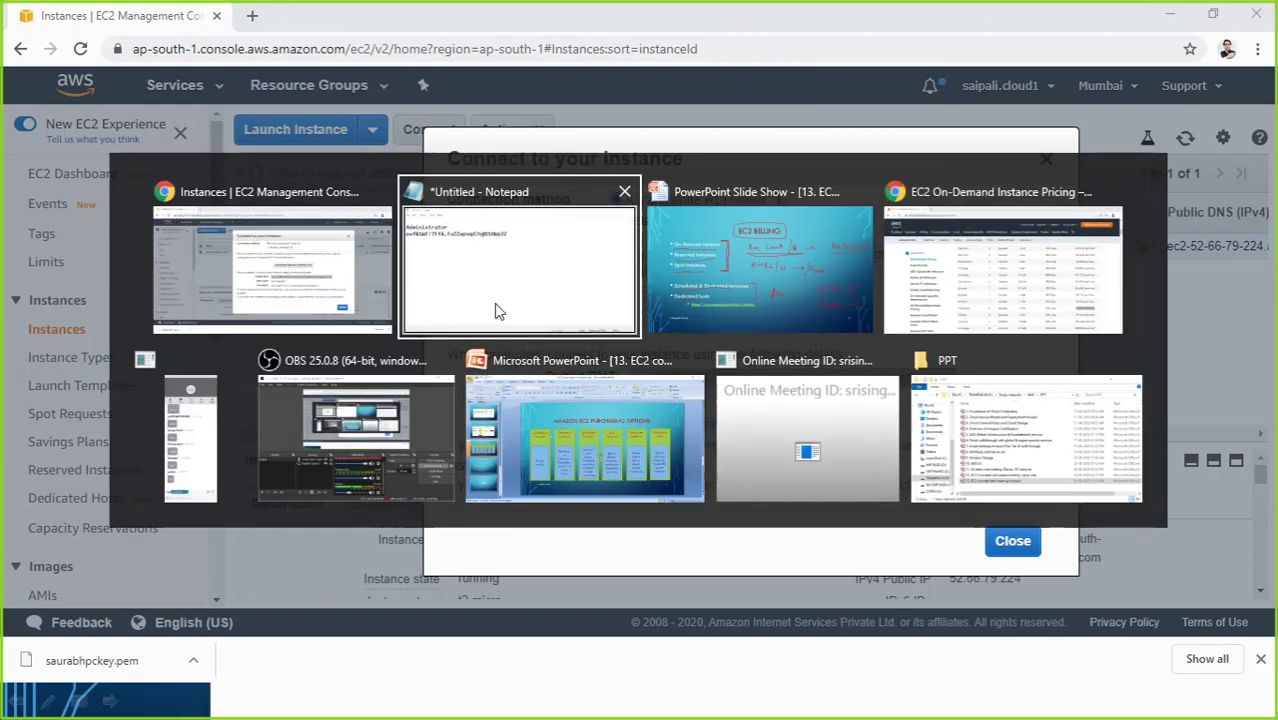
left_click(499, 308)
left_click_drag(489, 514, 464, 277)
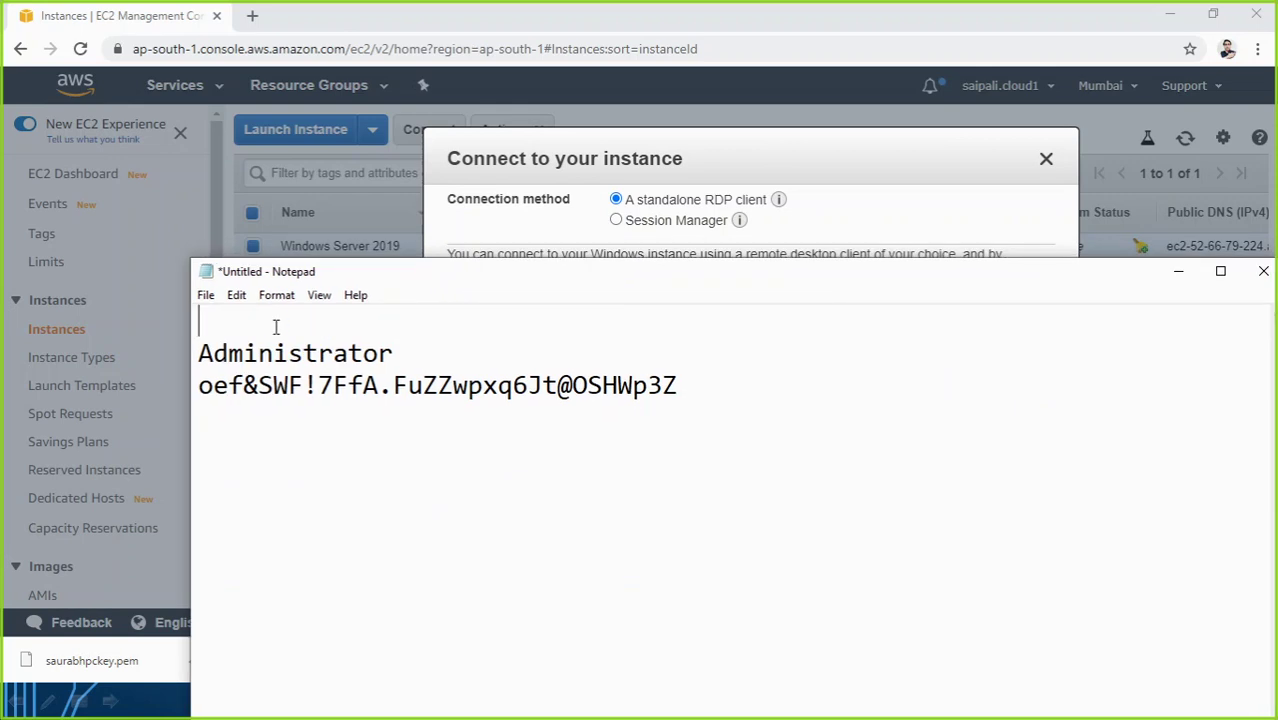
key("ctrl+v")
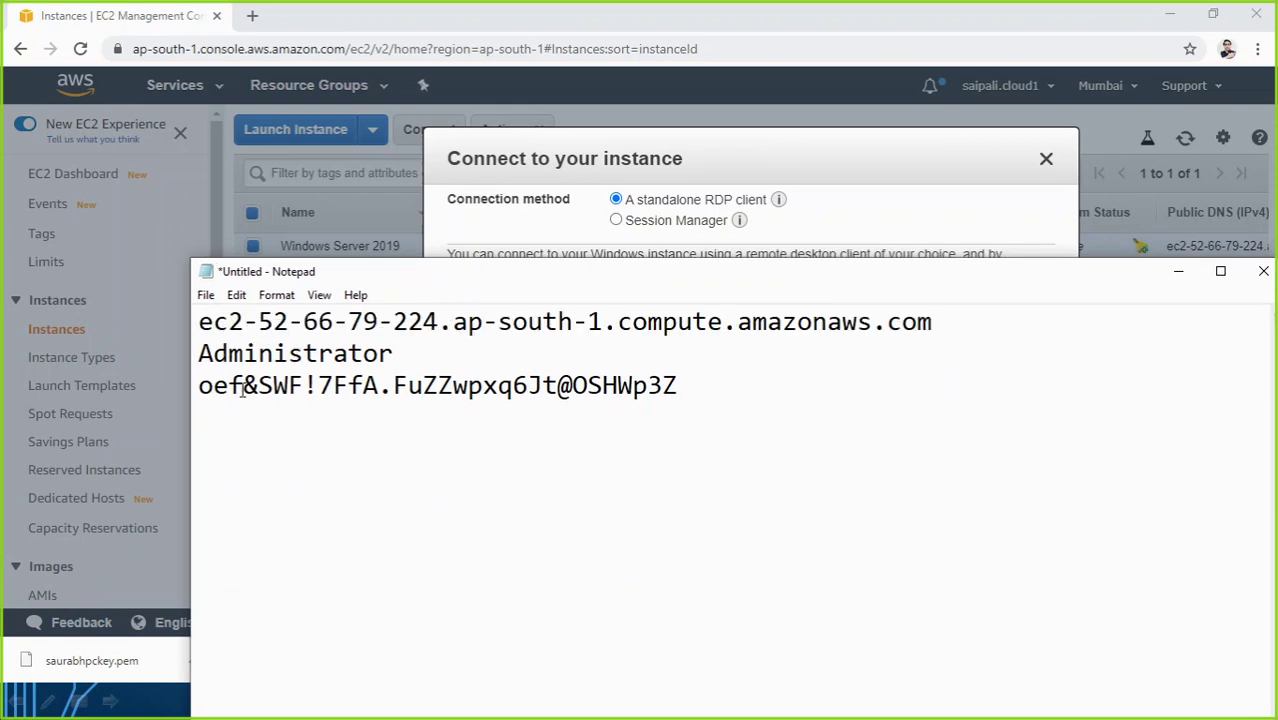
Step: Label the lines 'Address:-', 'User name:-' and 'Password:-', then minimize Notepad and close the Connect dialog
left_click(196, 321)
type("Address:")
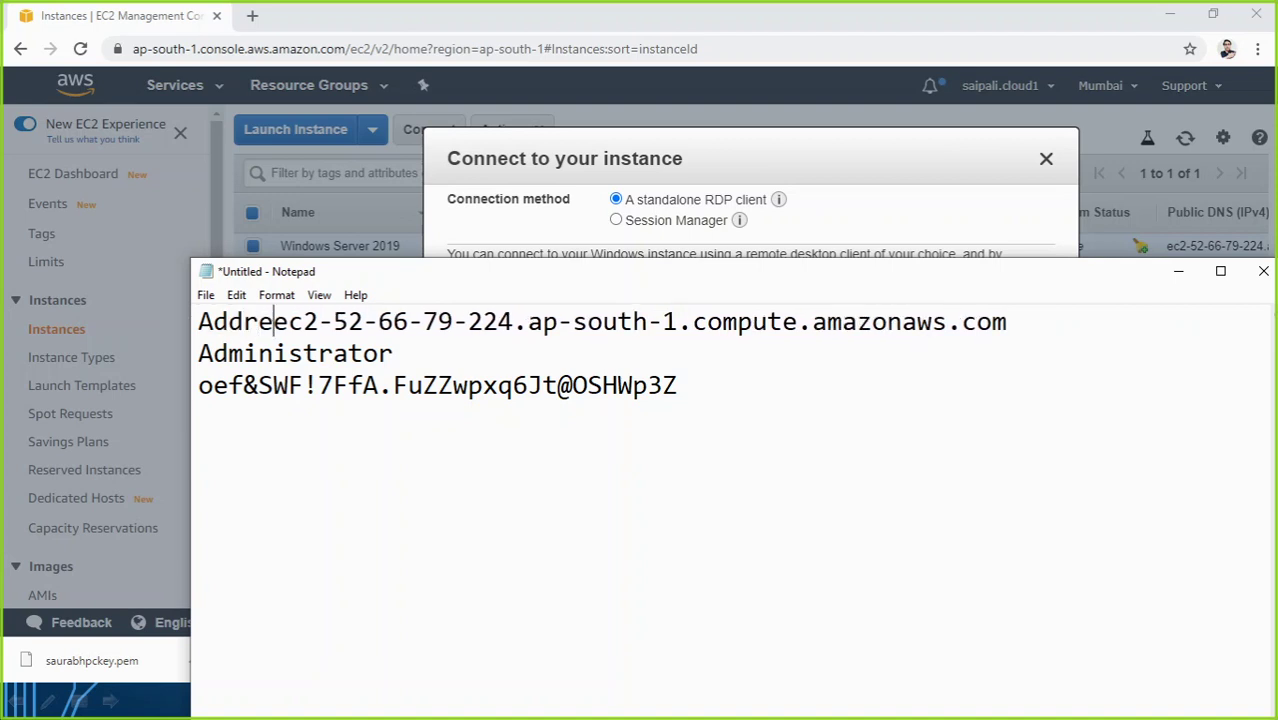
type("-")
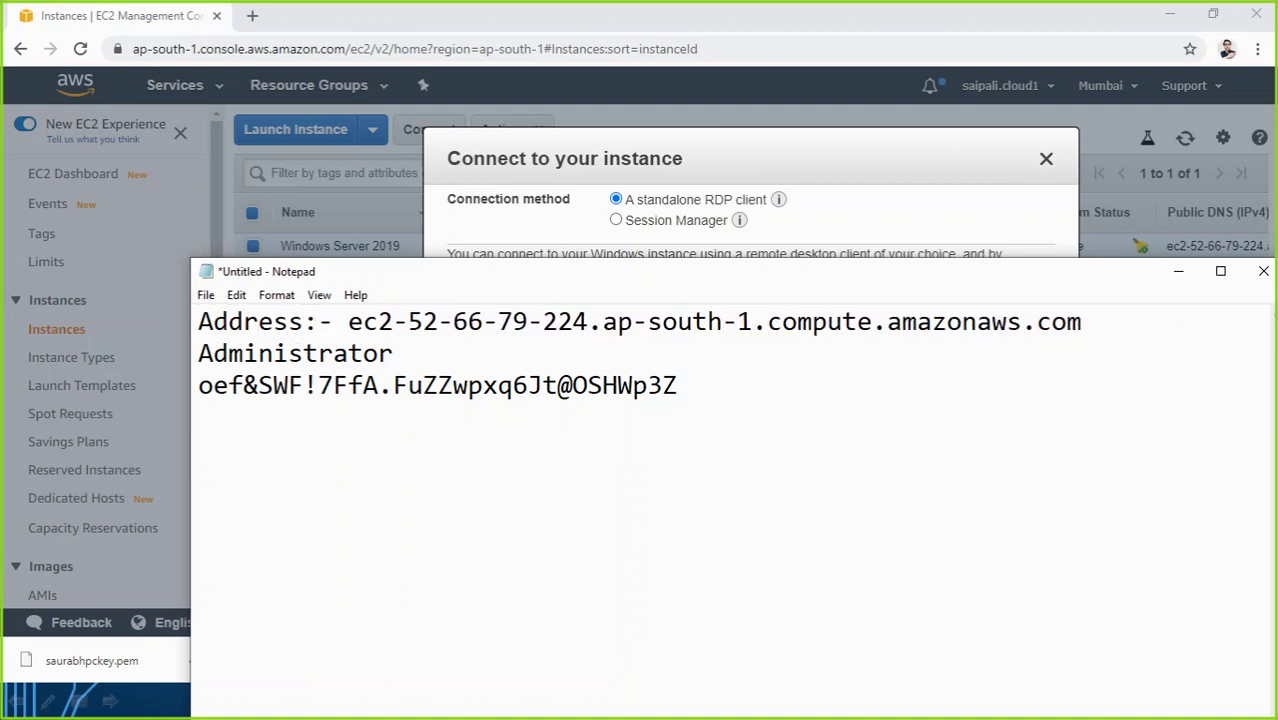
key("Down")
key("Left")
key("Left")
key("Left")
key("Left")
key("Left")
key("Left")
key("Left")
key("Left")
type("User name")
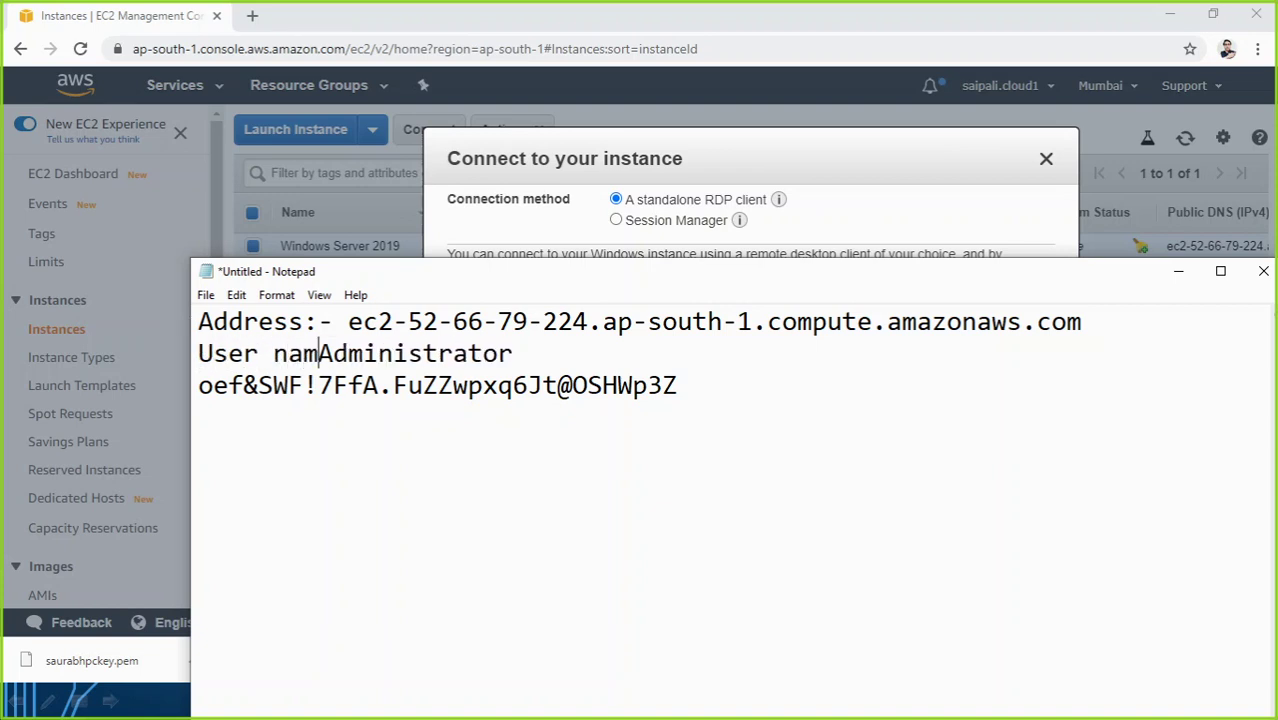
type(":-")
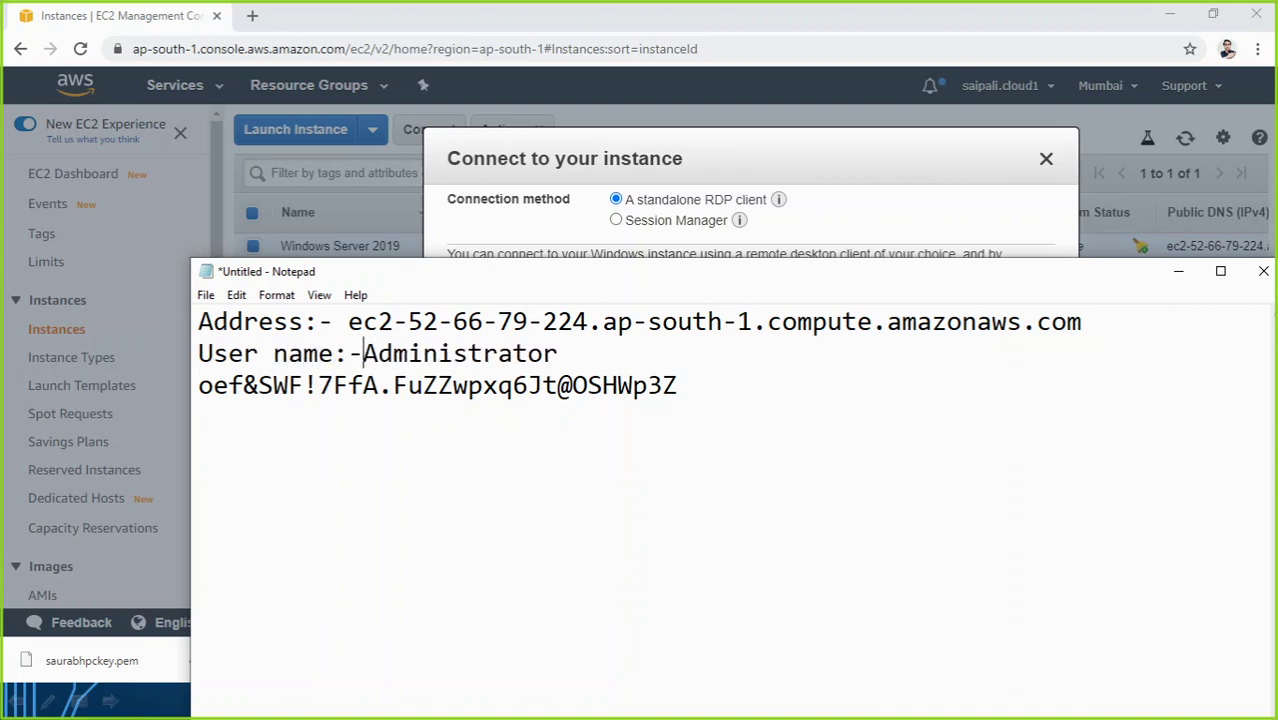
key("Left")
key("Right")
type("Password")
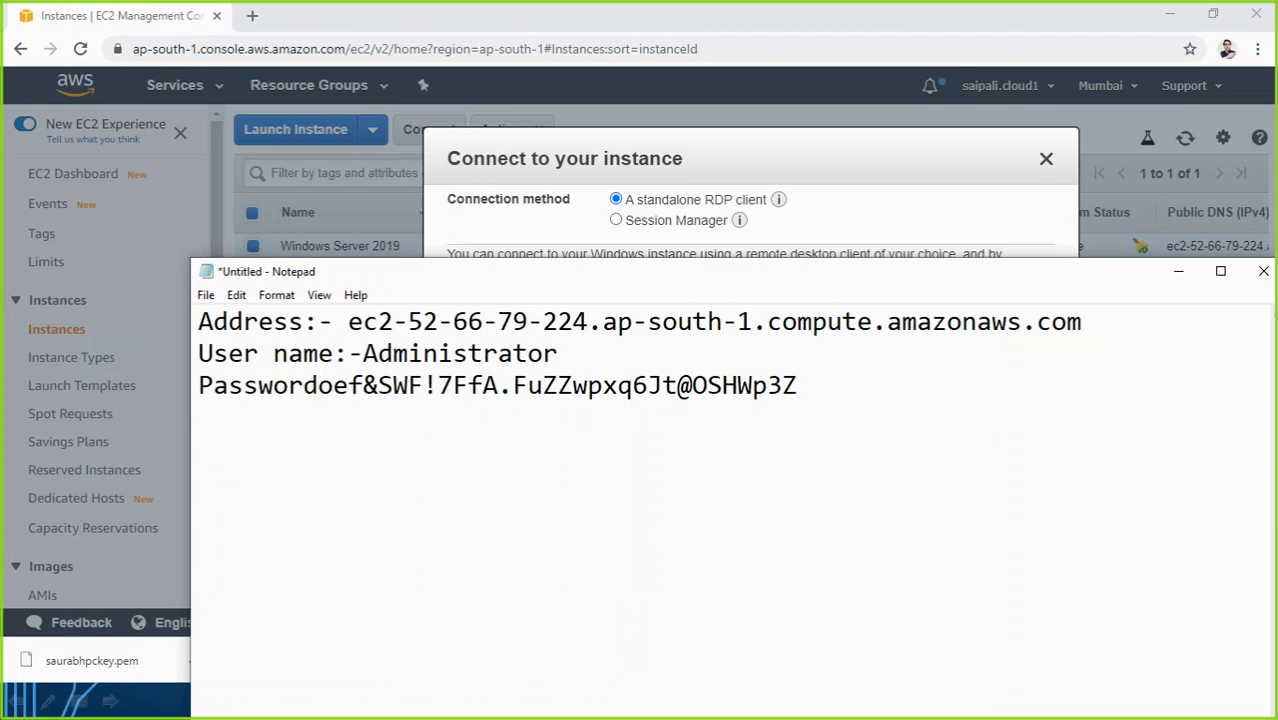
type(":-")
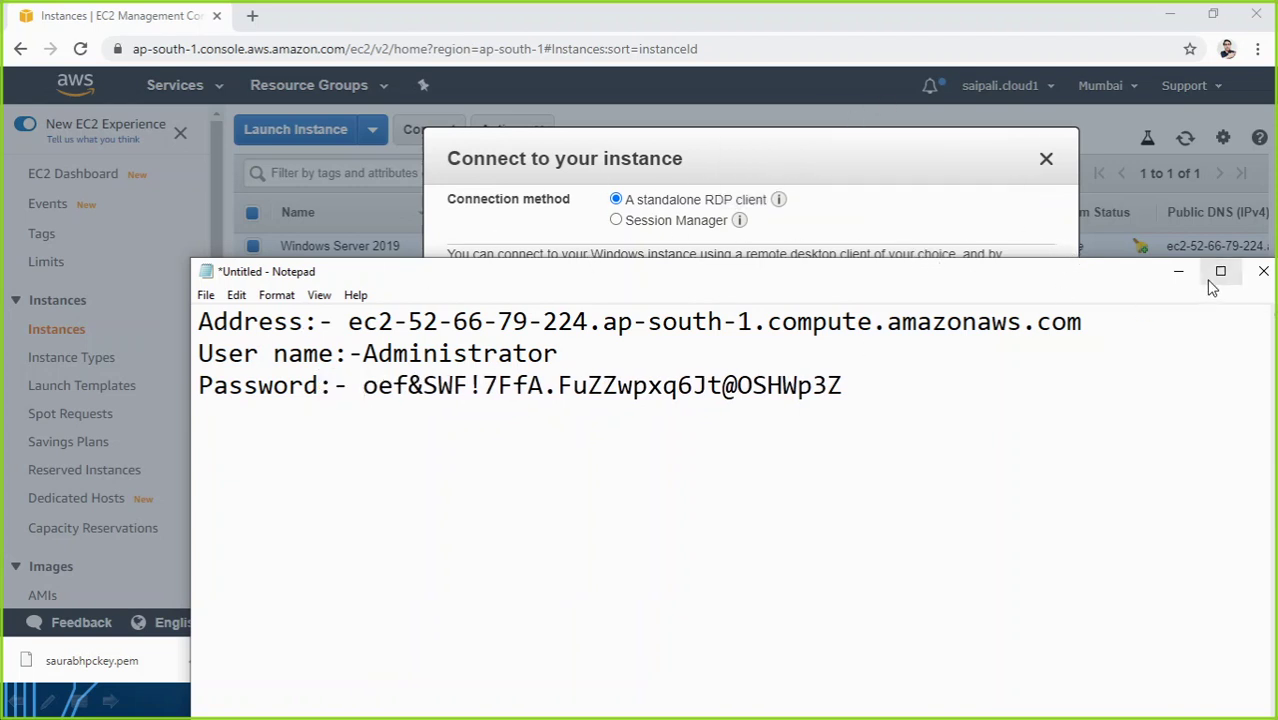
left_click(1180, 276)
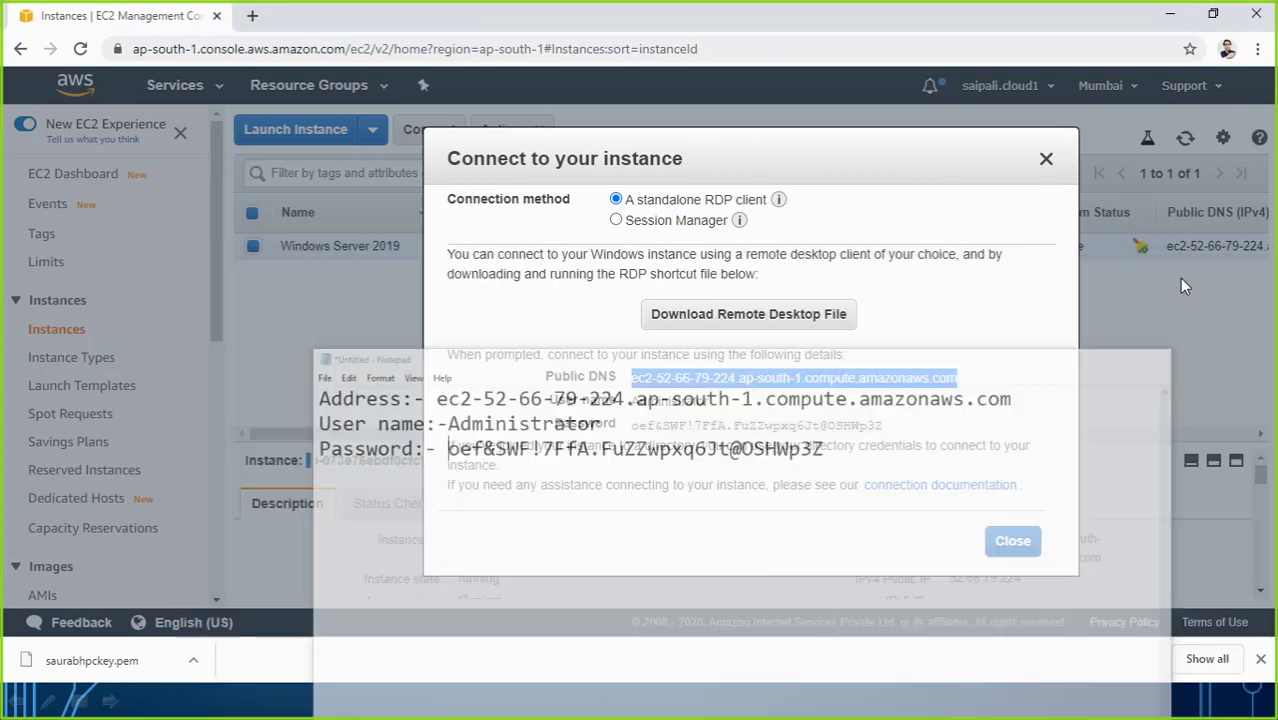
left_click(1013, 540)
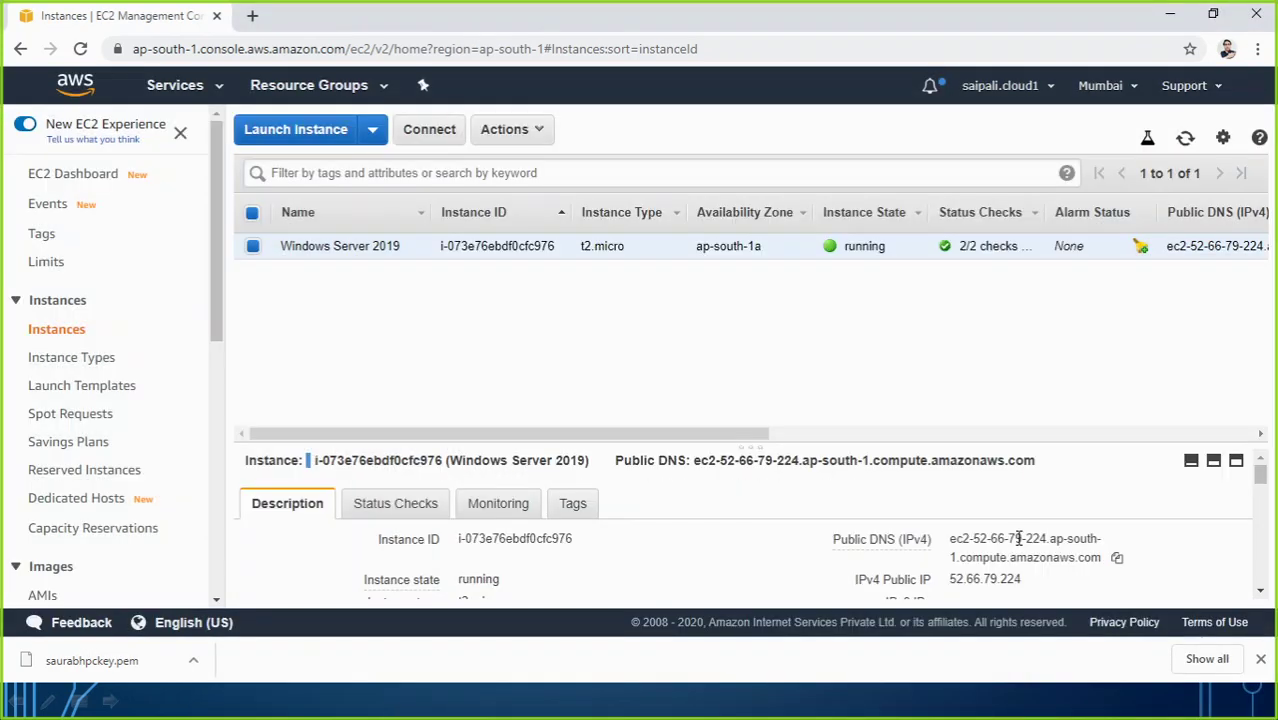
Step: Reopen the instance's Connect dialog and request the Remote Desktop file download
left_click(418, 140)
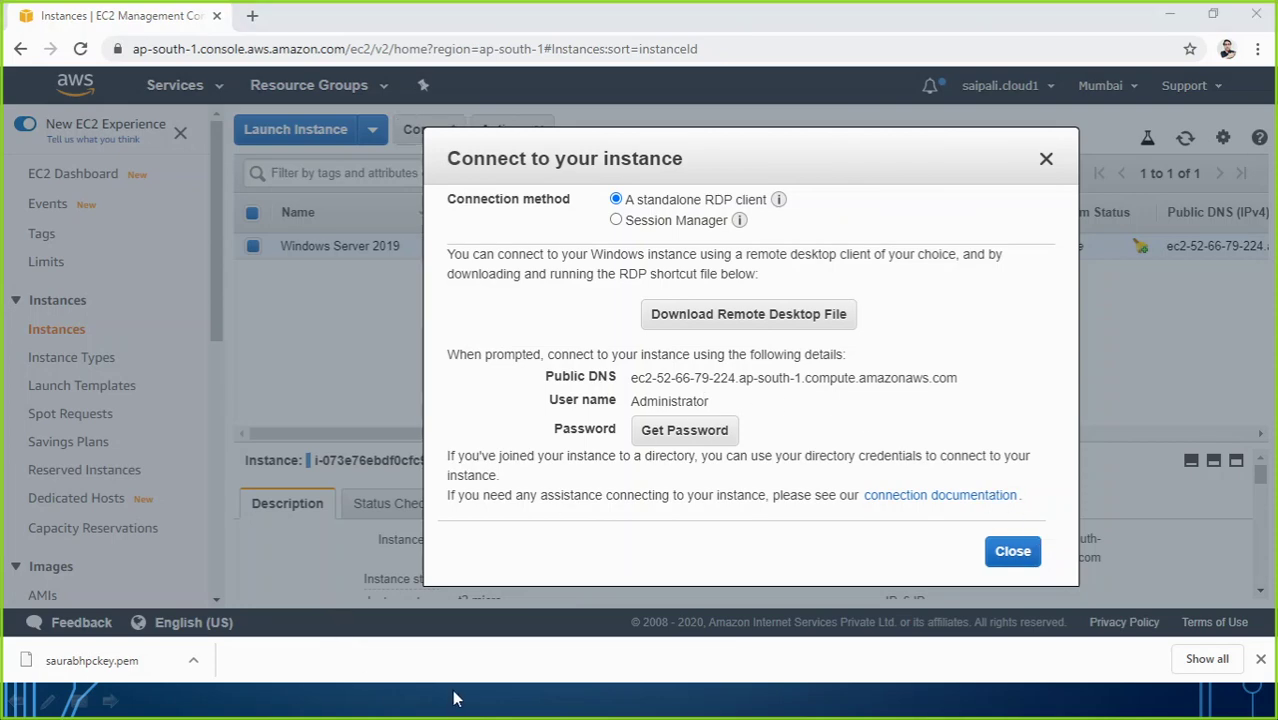
key("ctrl+alt+Tab")
left_click(474, 297)
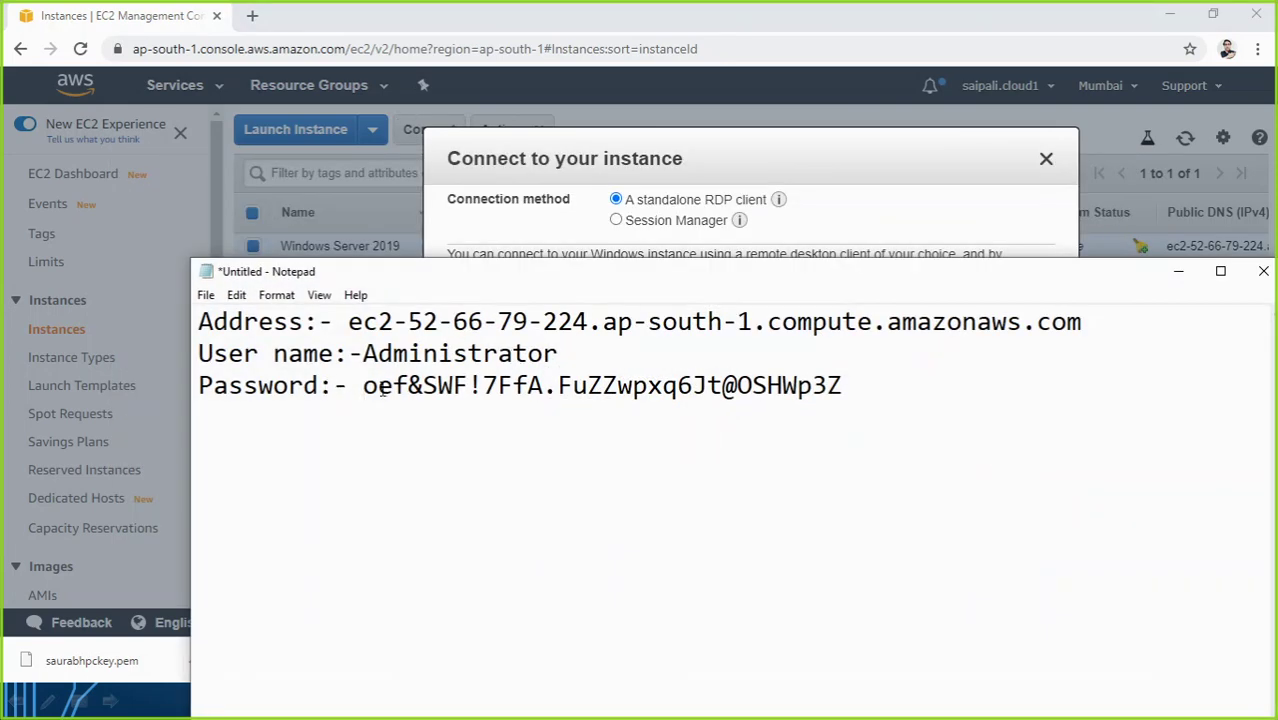
left_click(1178, 271)
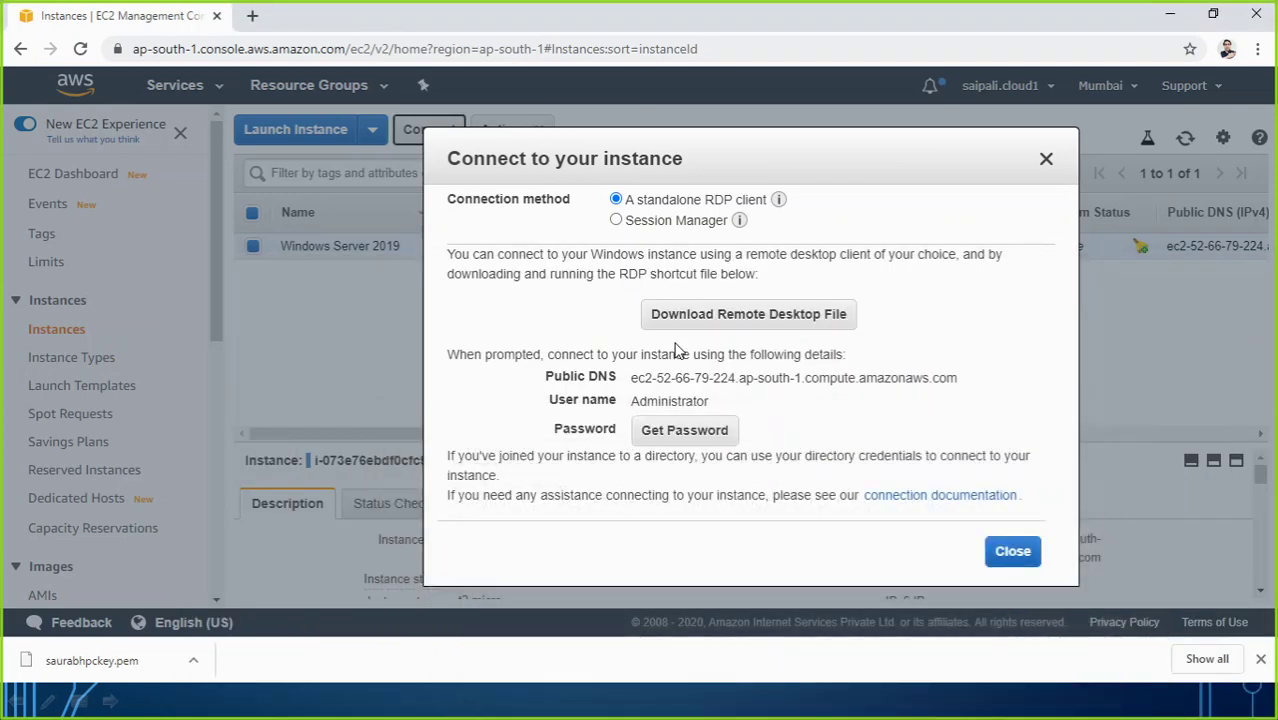
left_click(750, 328)
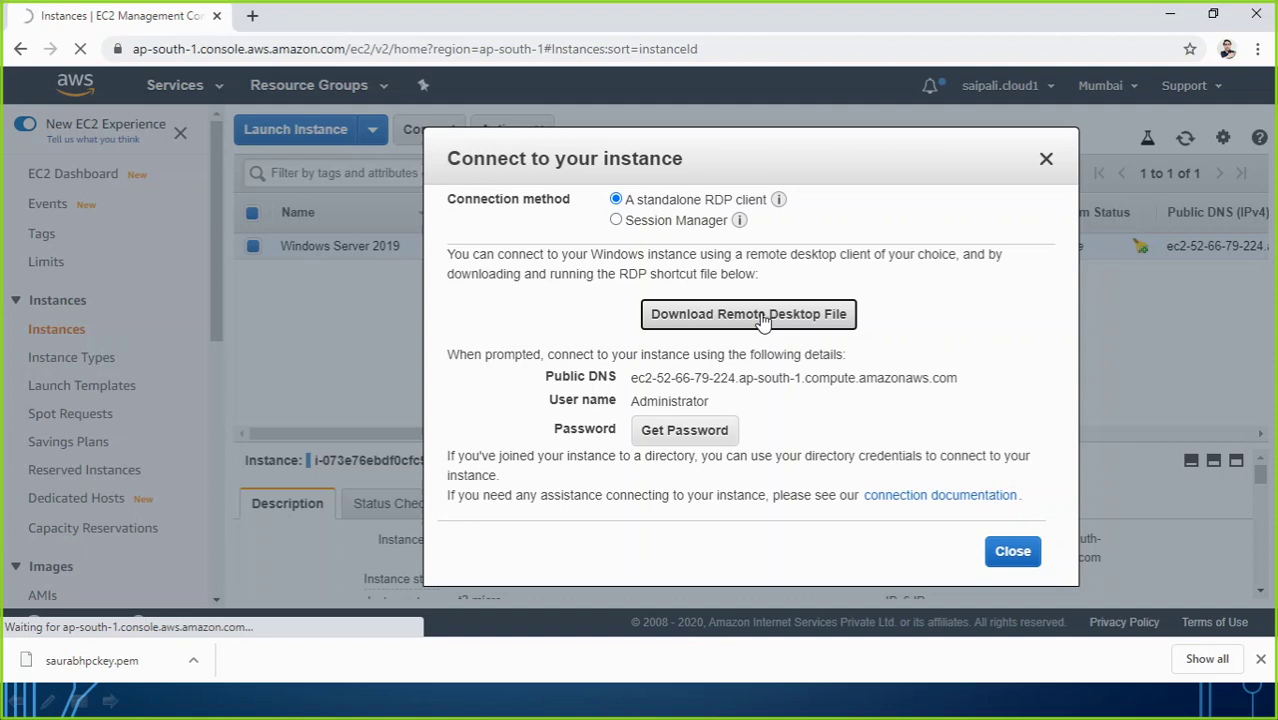
left_click(725, 316)
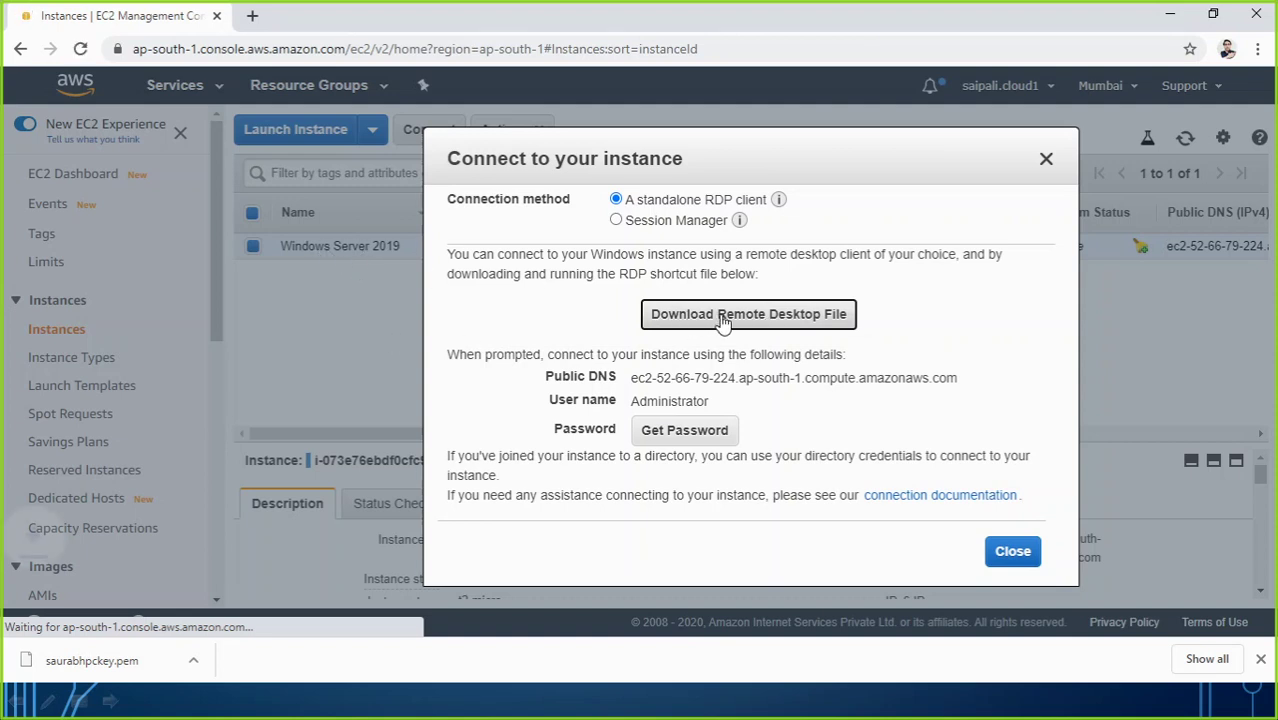
left_click(715, 320)
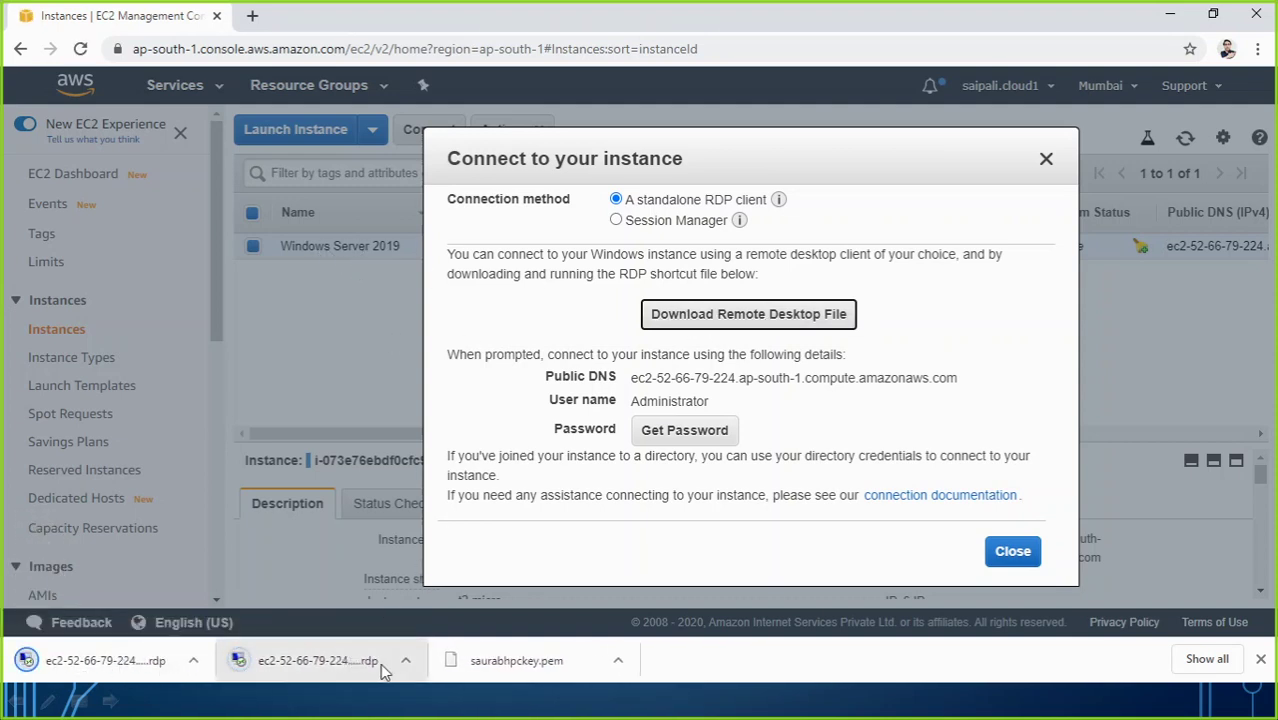
Step: Launch the downloaded .rdp file and connect past the unknown publisher warning
left_click(124, 664)
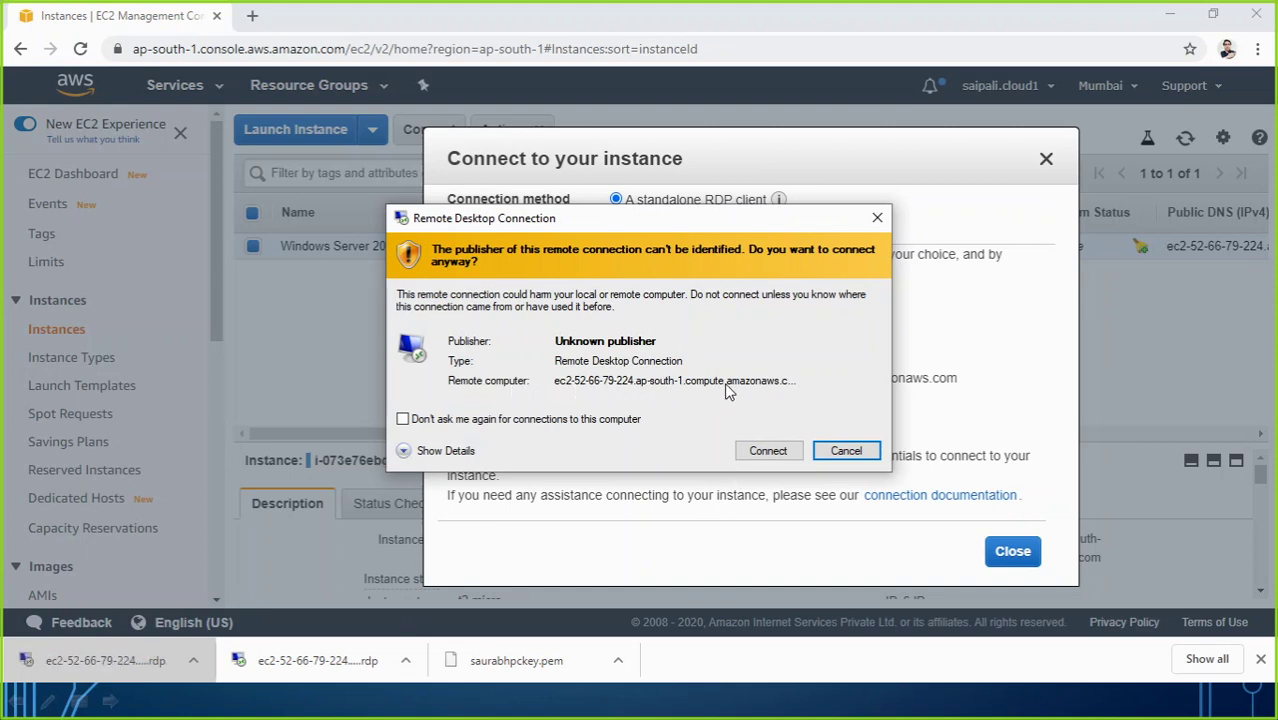
key("alt+Tab")
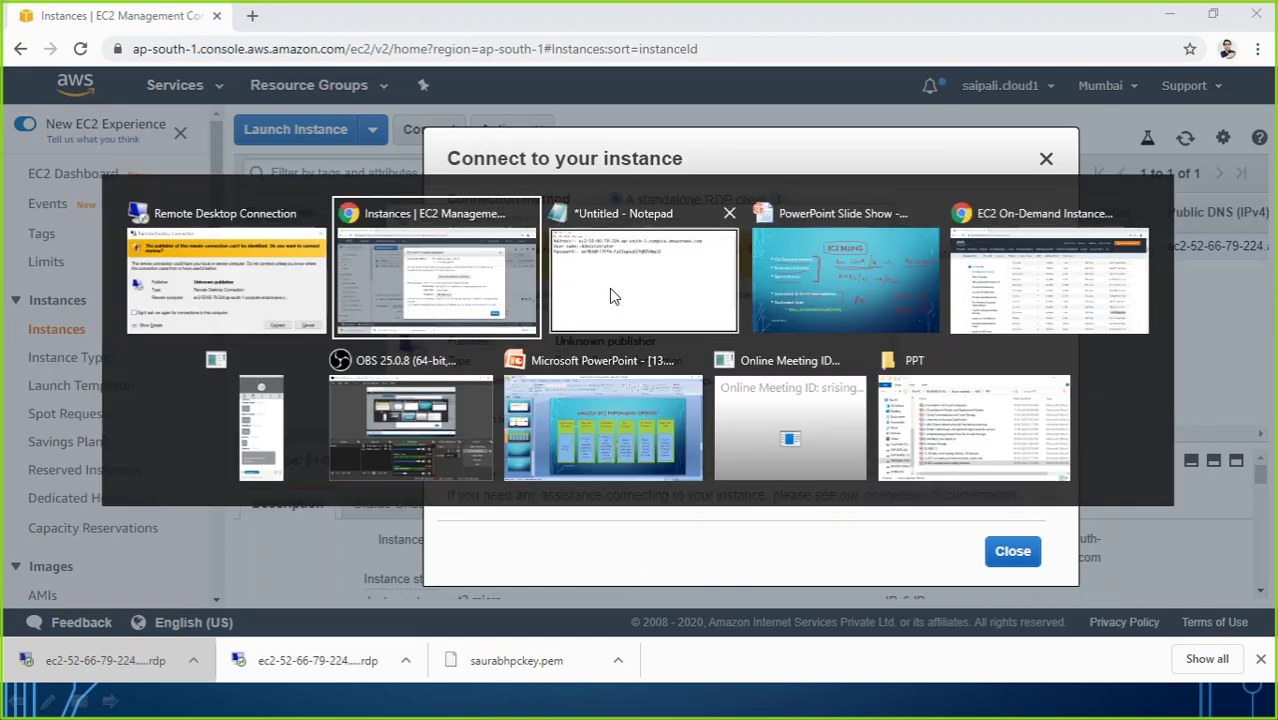
key("alt+Tab")
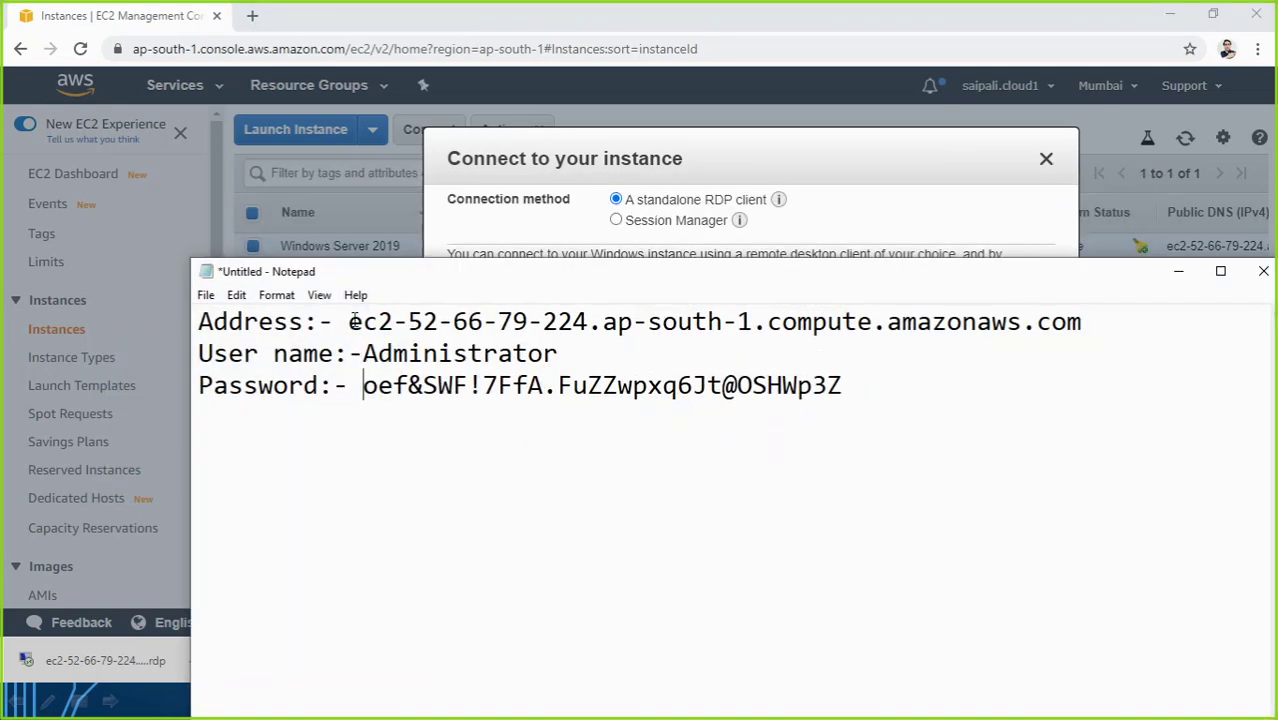
left_click_drag(349, 321, 1082, 322)
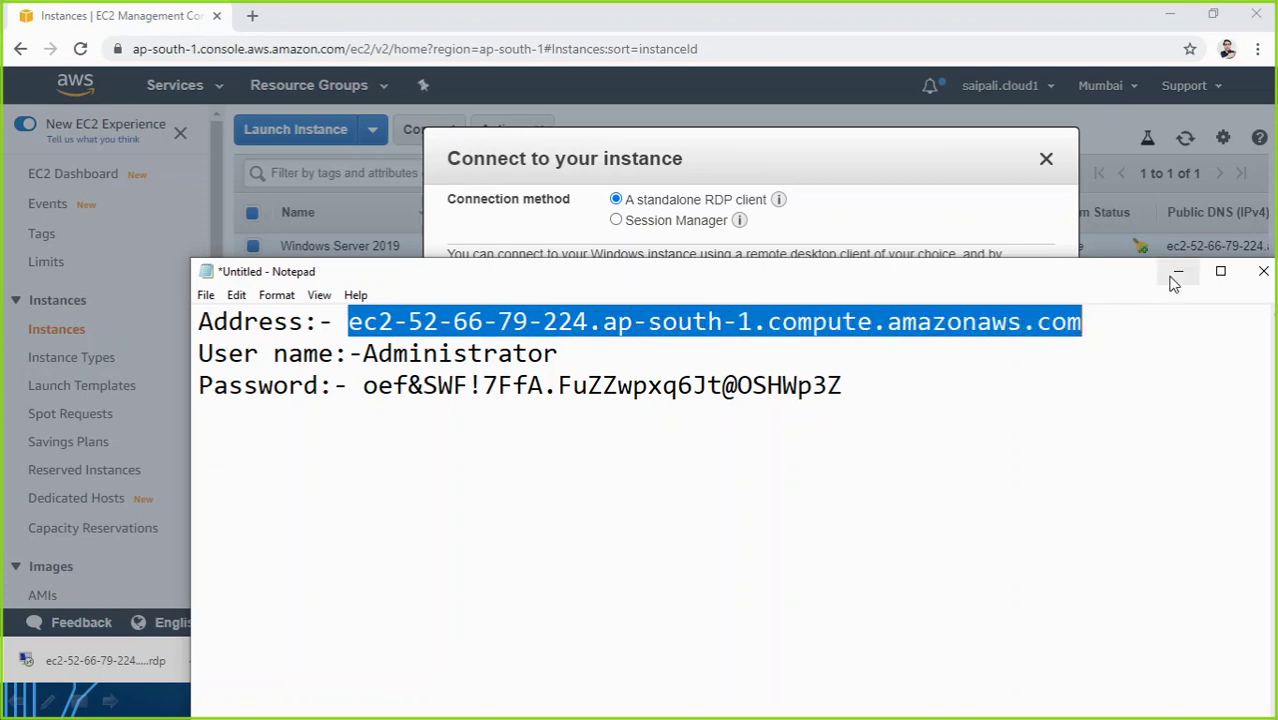
left_click(1178, 271)
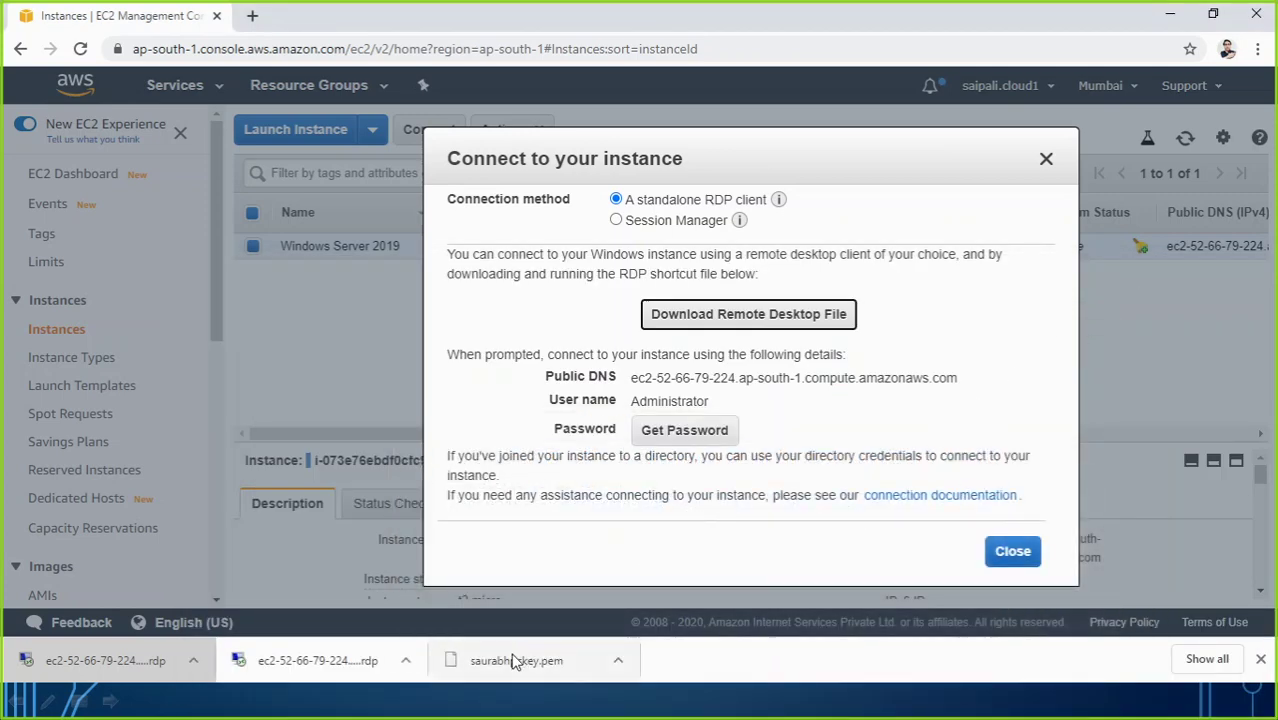
left_click(151, 655)
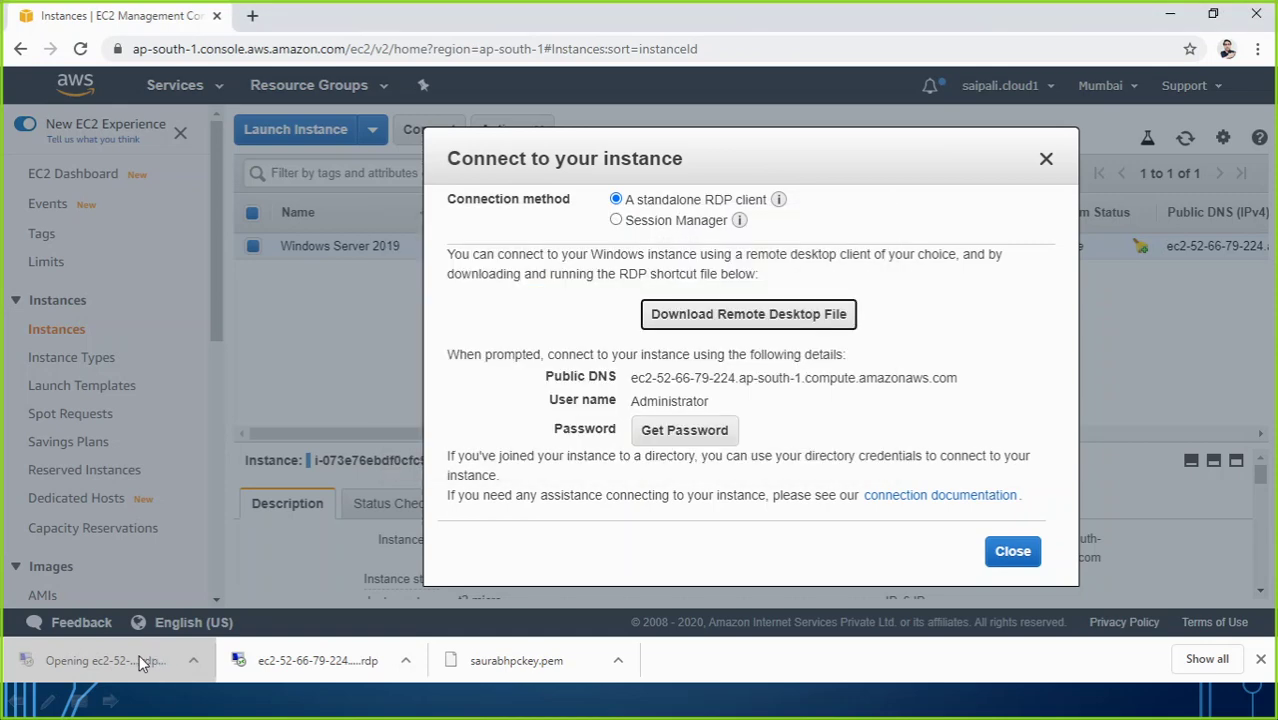
key("alt+Tab")
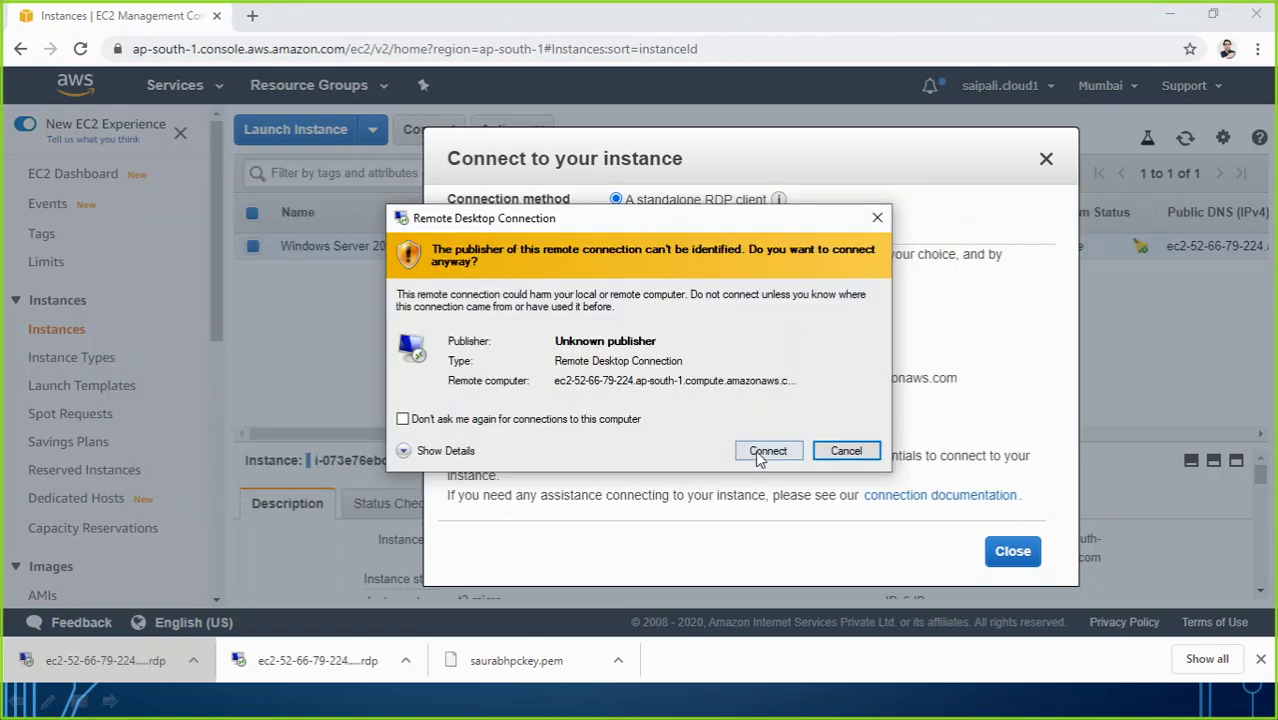
left_click(766, 451)
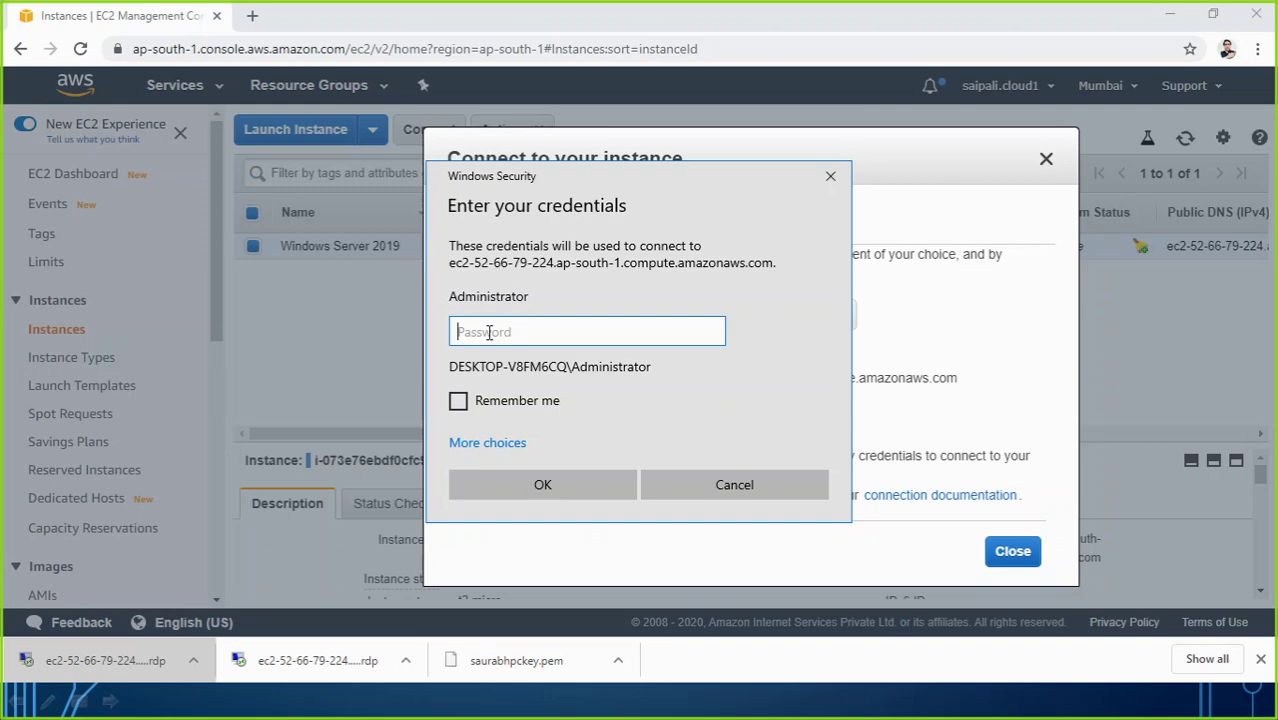
Step: Copy the password from the Notepad notes, paste it into the Windows Security prompt, and submit
key("alt+Tab")
key("Tab")
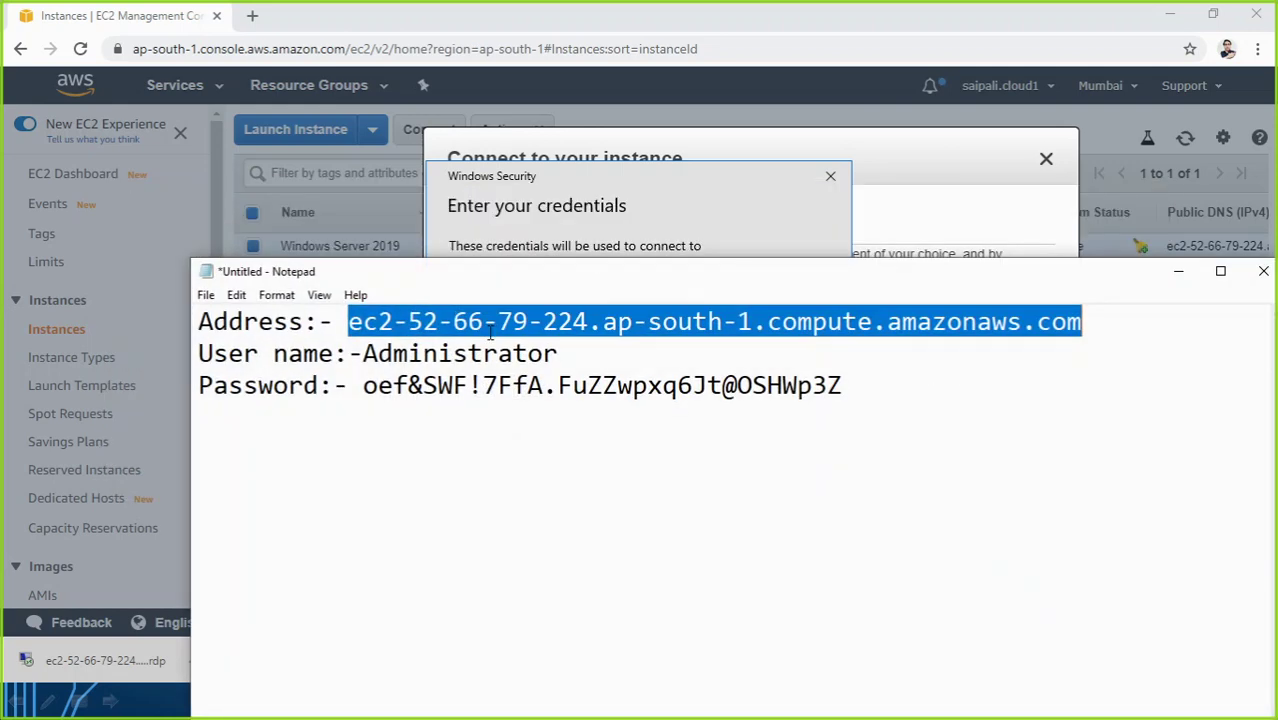
left_click_drag(362, 385, 865, 391)
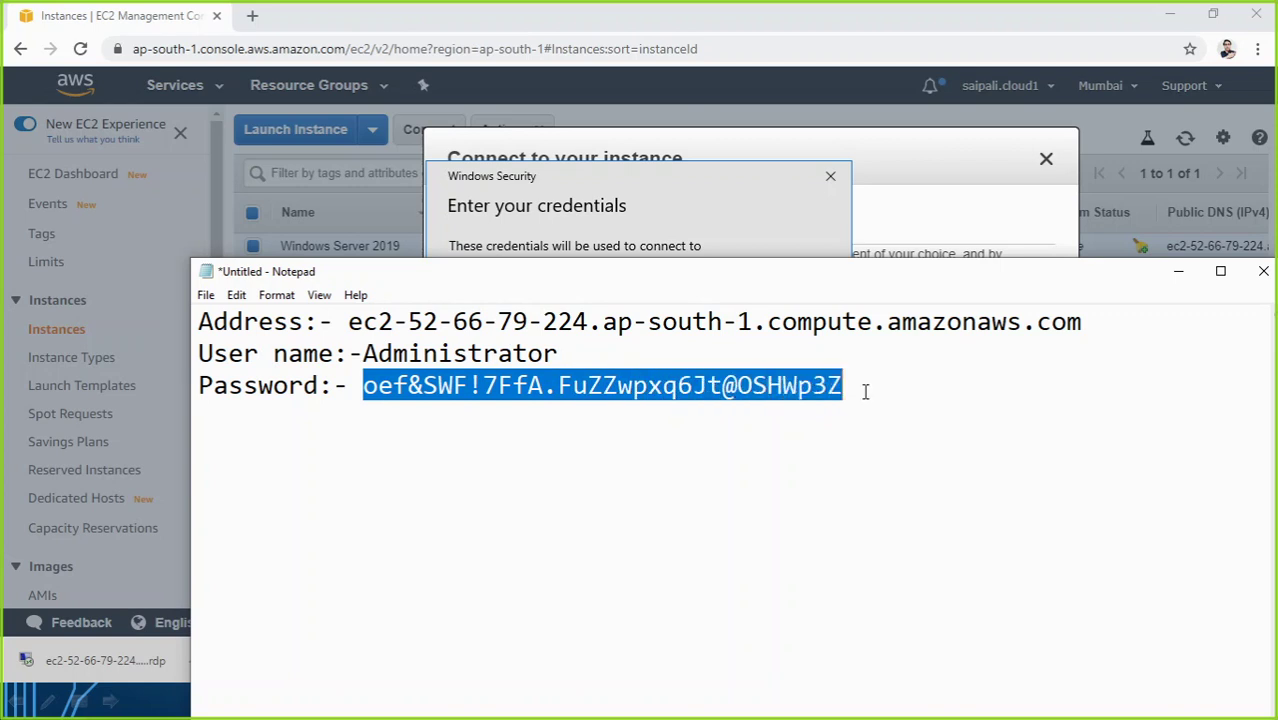
left_click(723, 190)
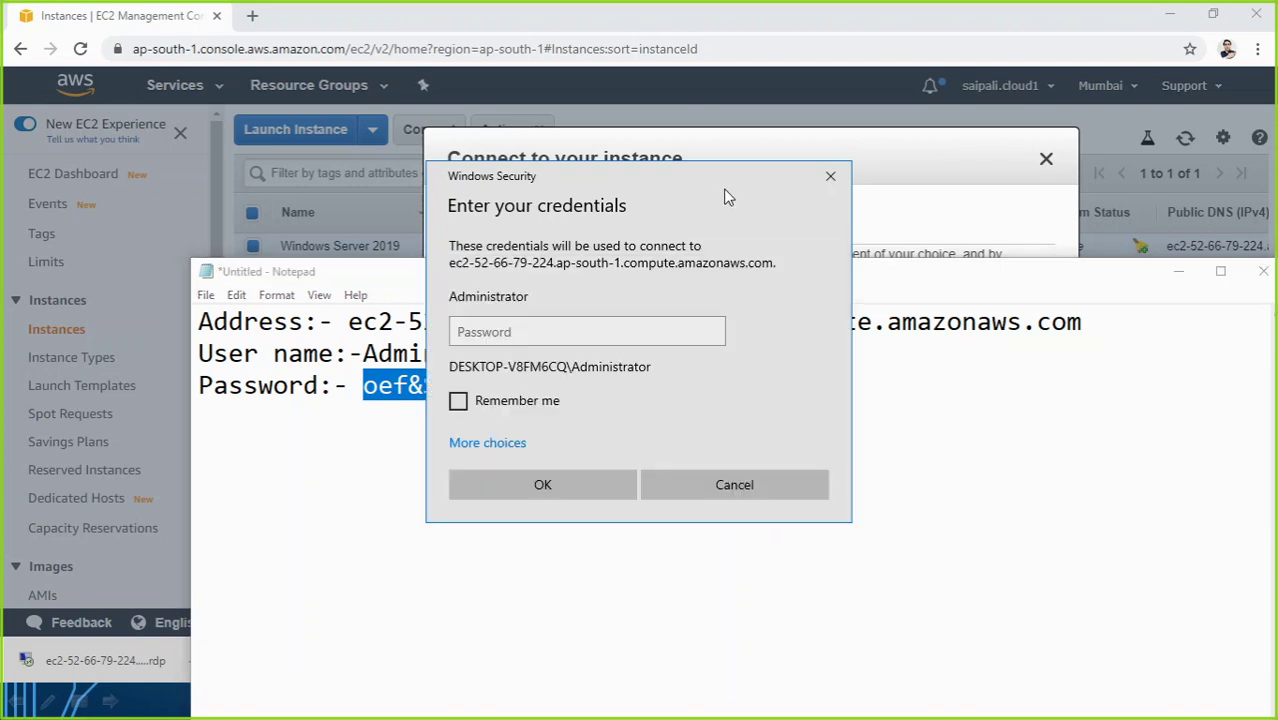
left_click(601, 330)
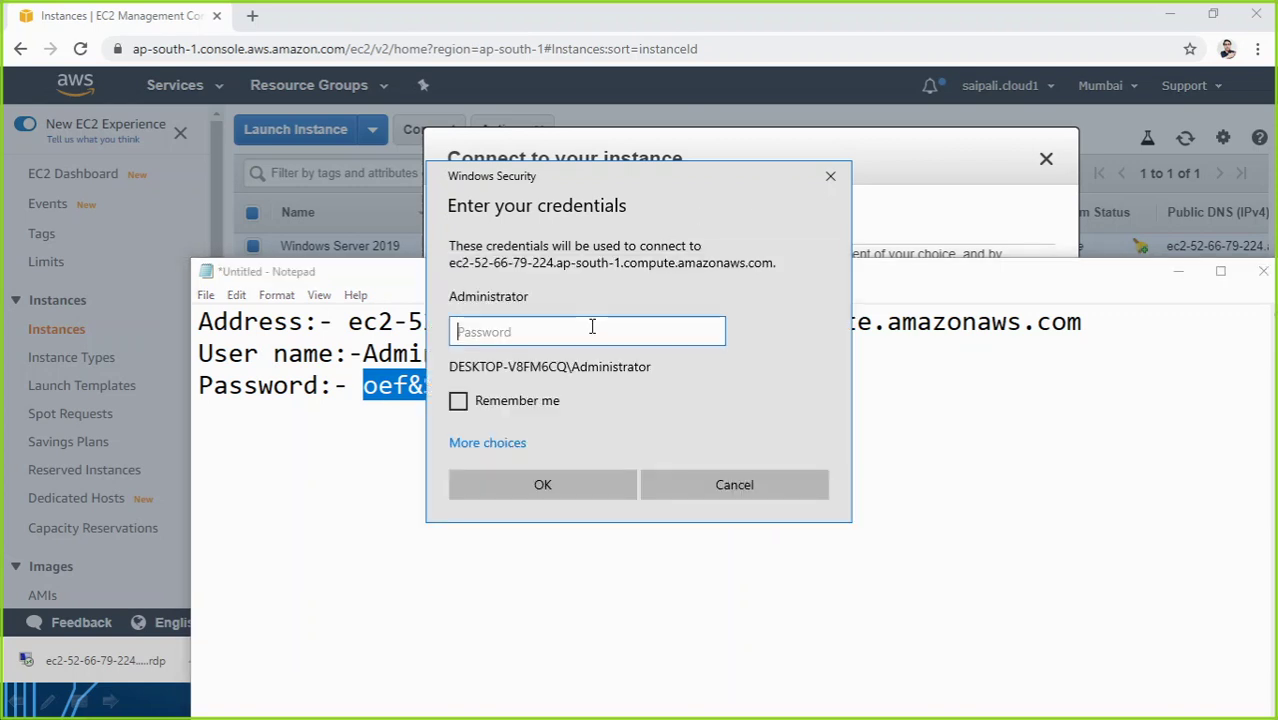
key("ctrl+v")
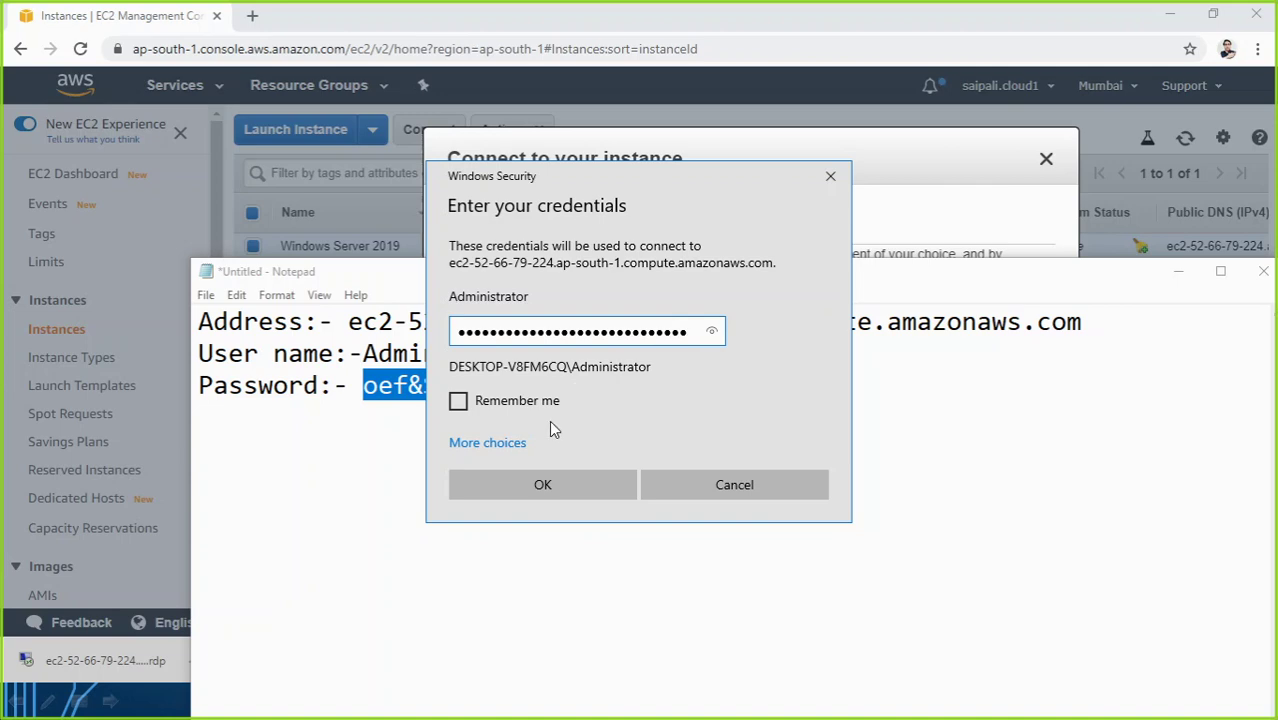
left_click(548, 477)
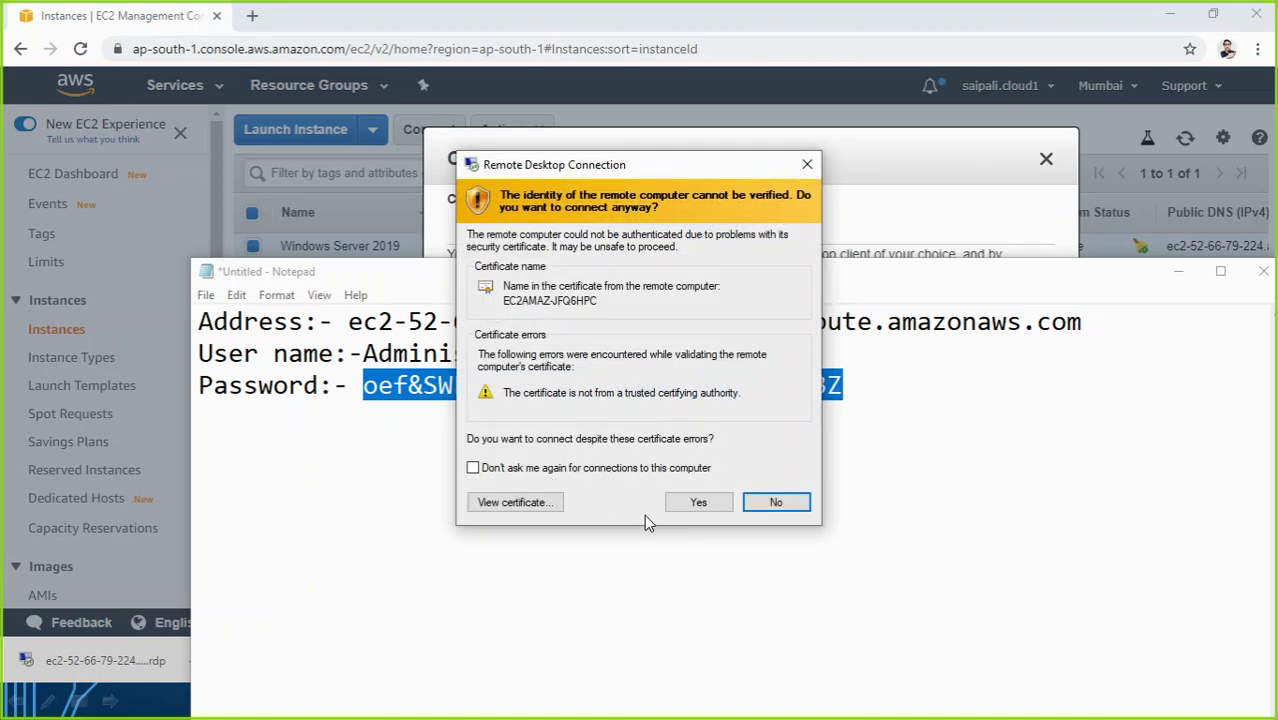
Step: Accept the untrusted certificate, restore and re-maximize the session window, and allow network discovery
left_click(690, 502)
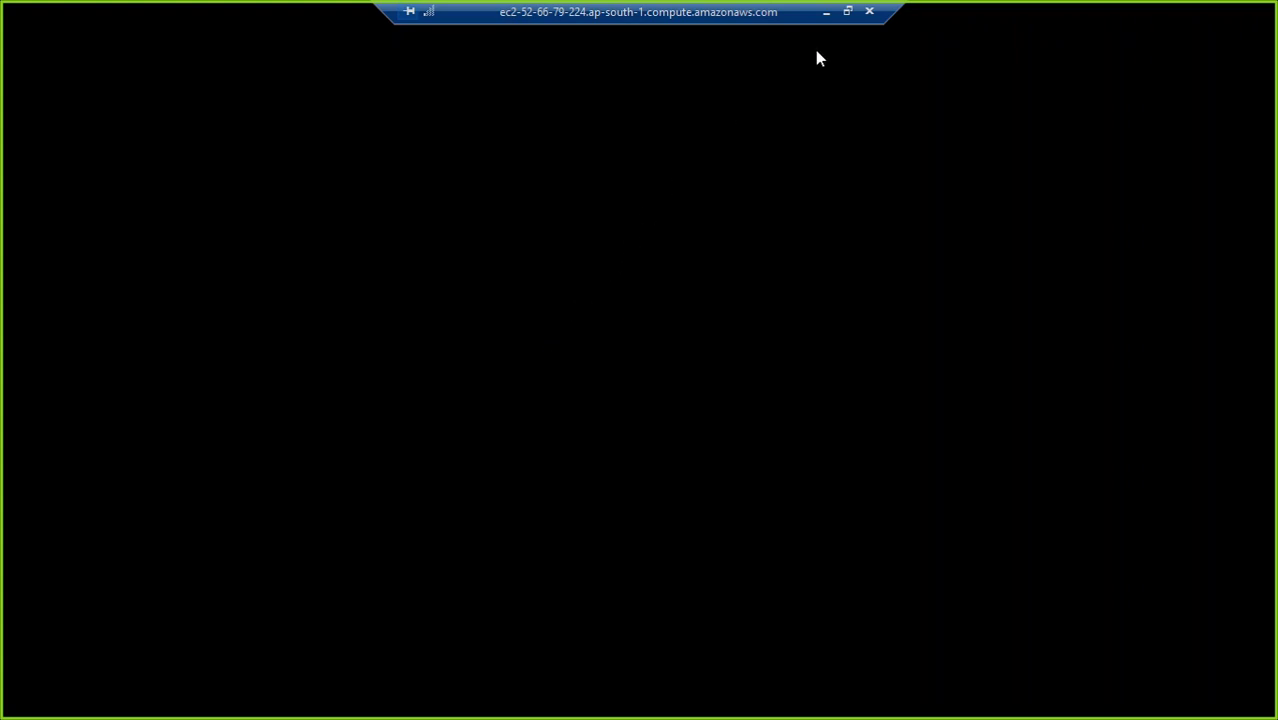
left_click(847, 11)
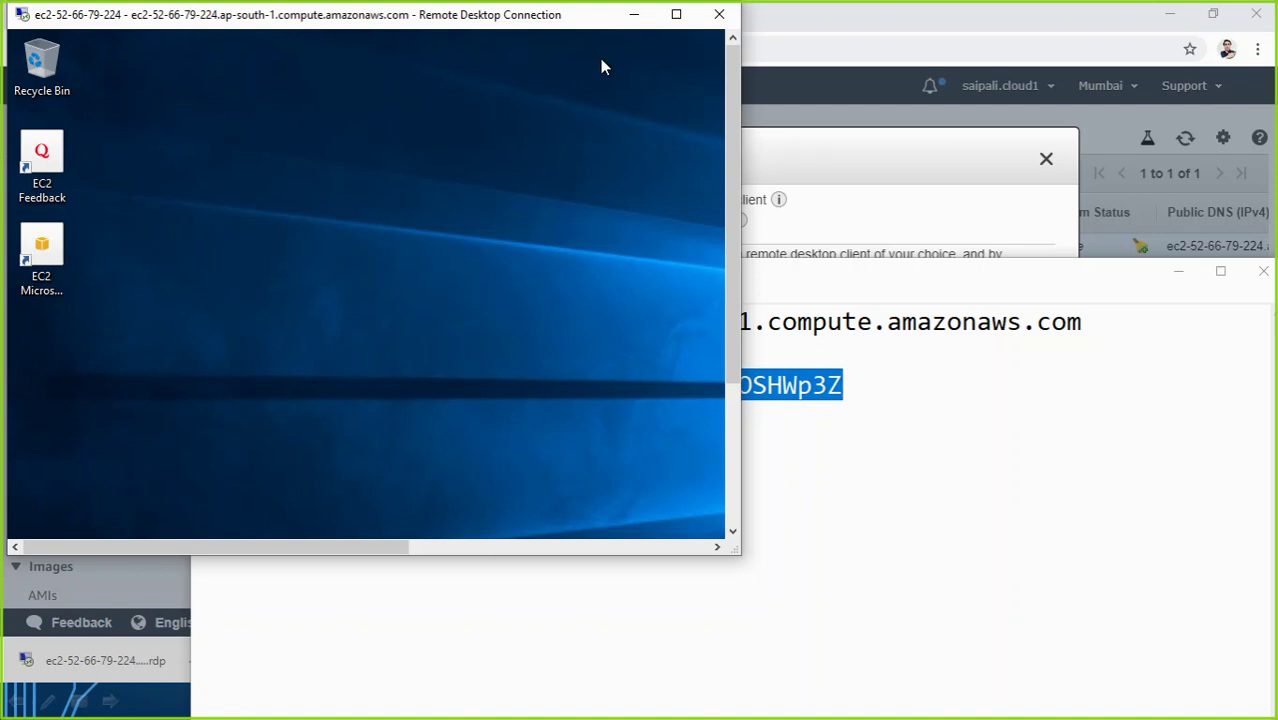
left_click(676, 14)
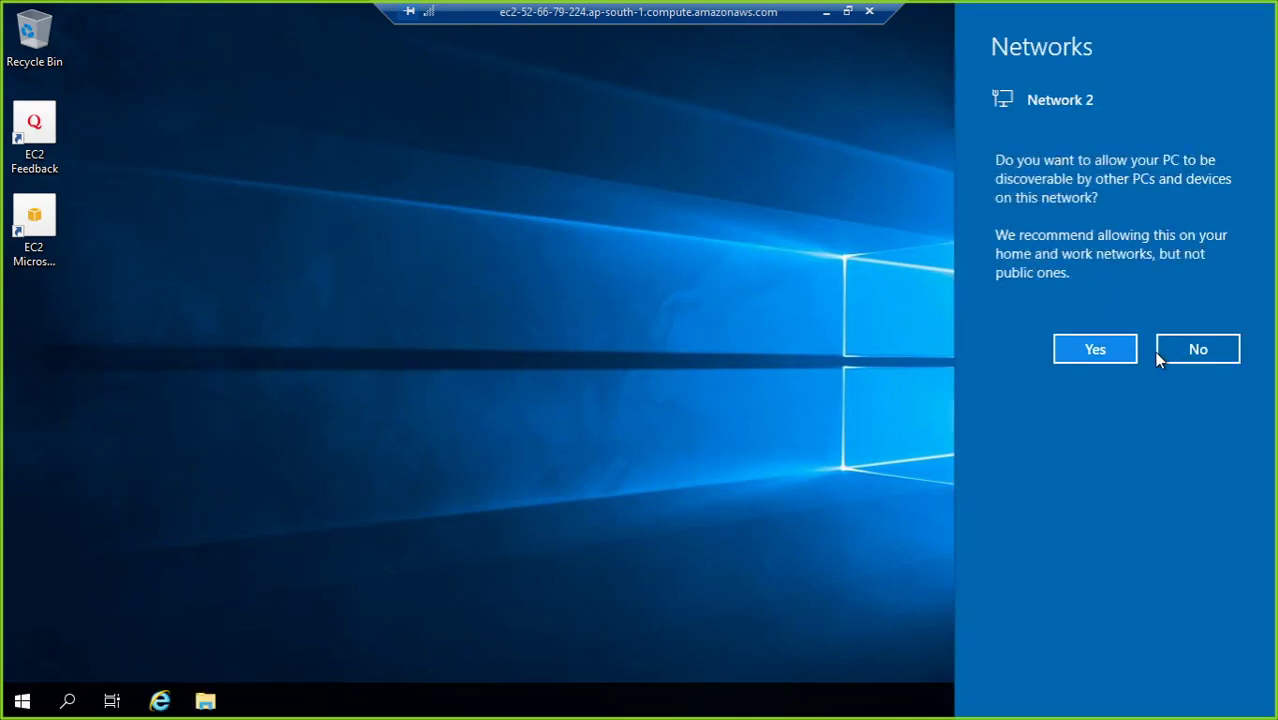
left_click(1095, 350)
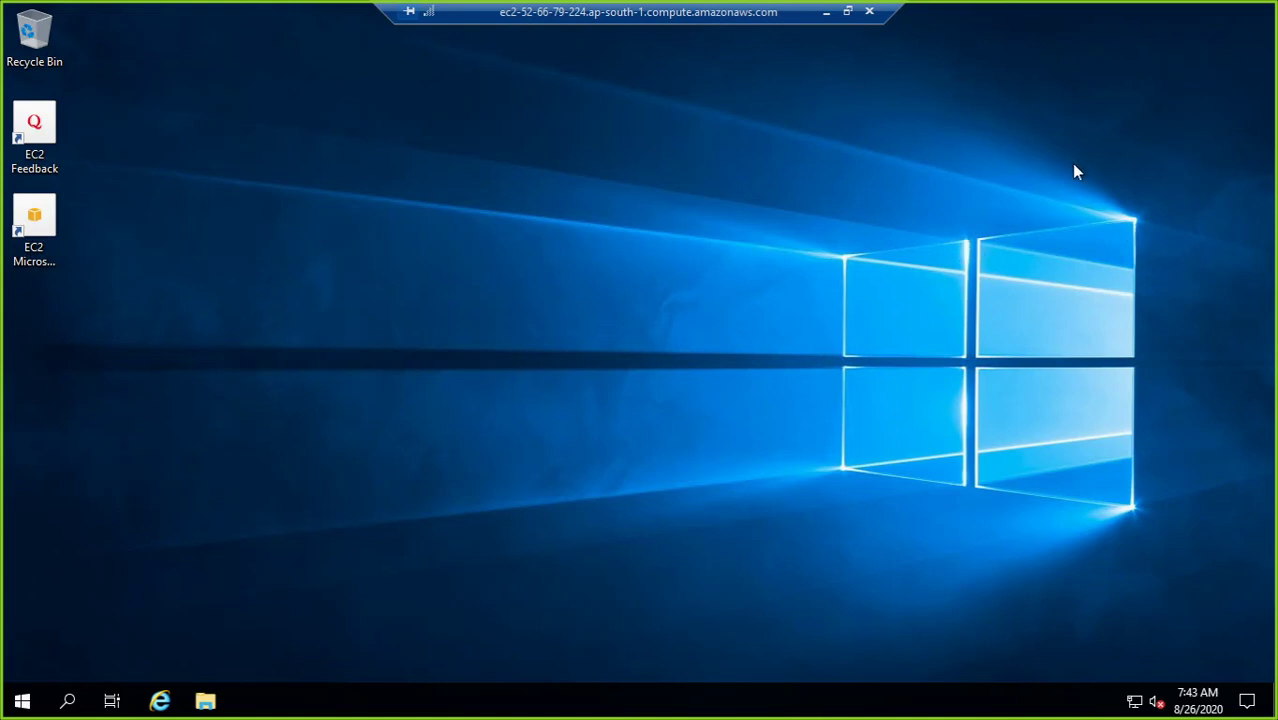
Step: Refresh the remote Windows Server desktop five times from its right-click menu
right_click(655, 294)
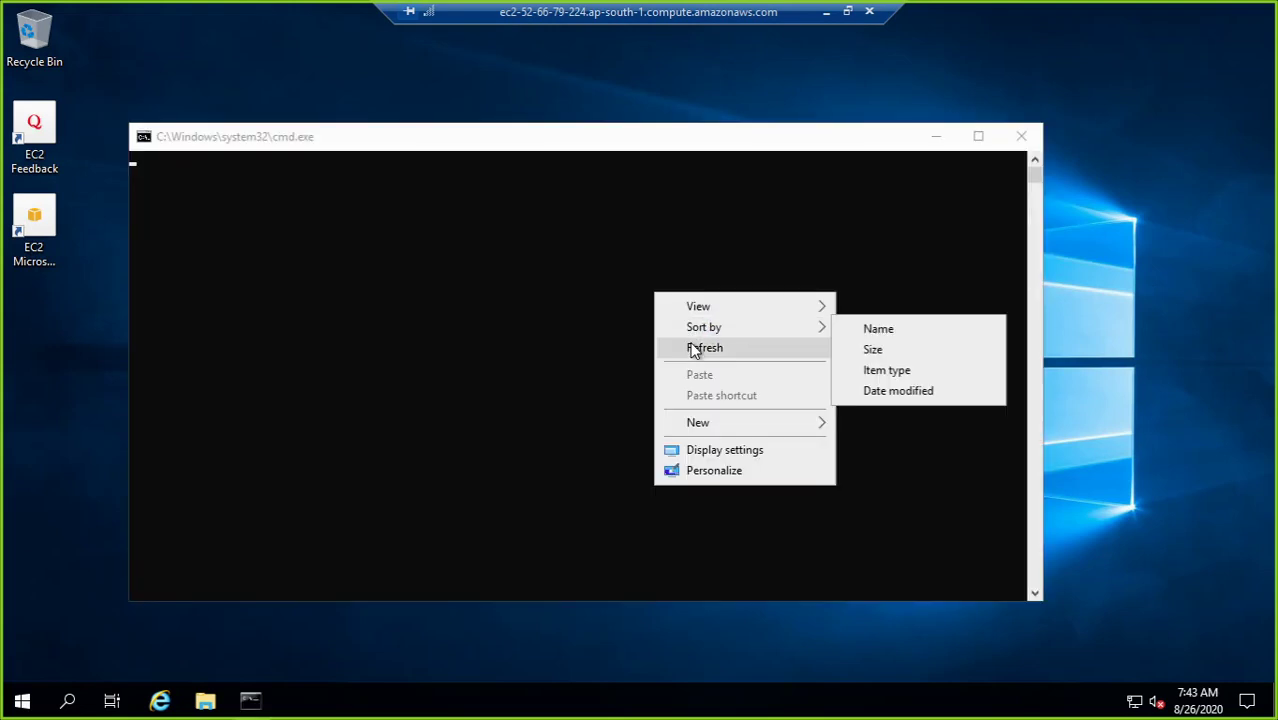
left_click(694, 349)
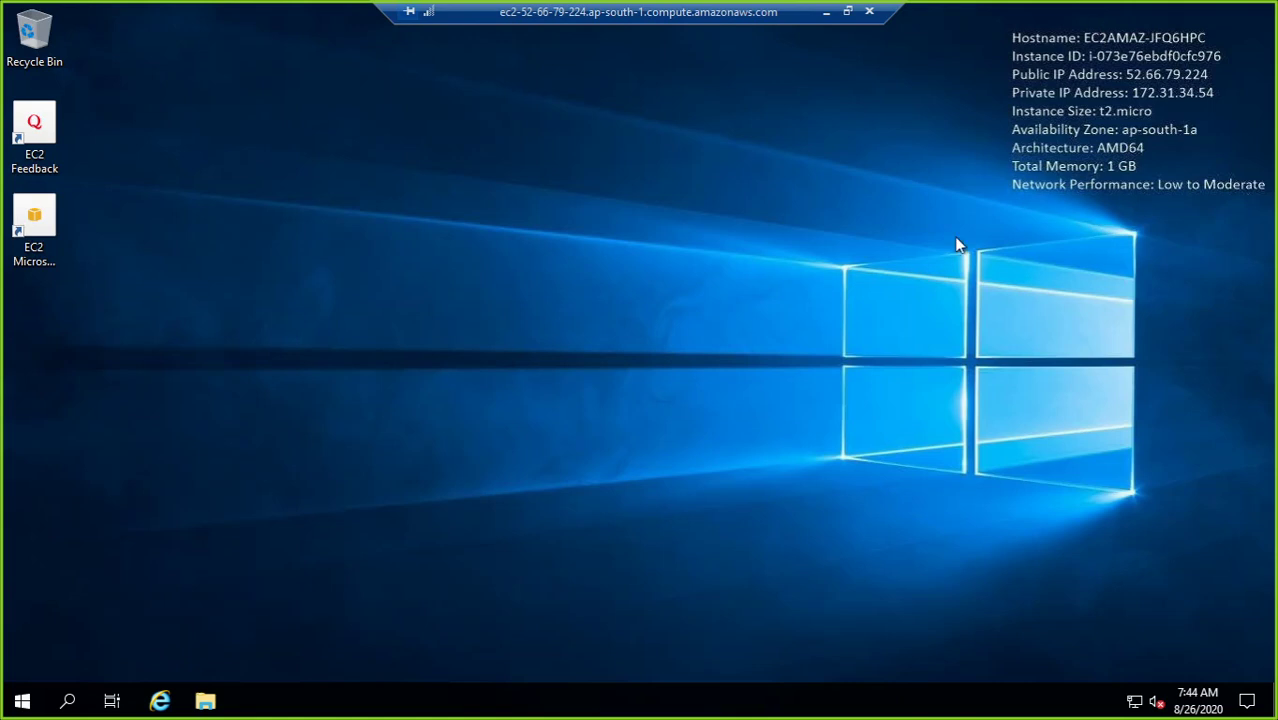
right_click(278, 340)
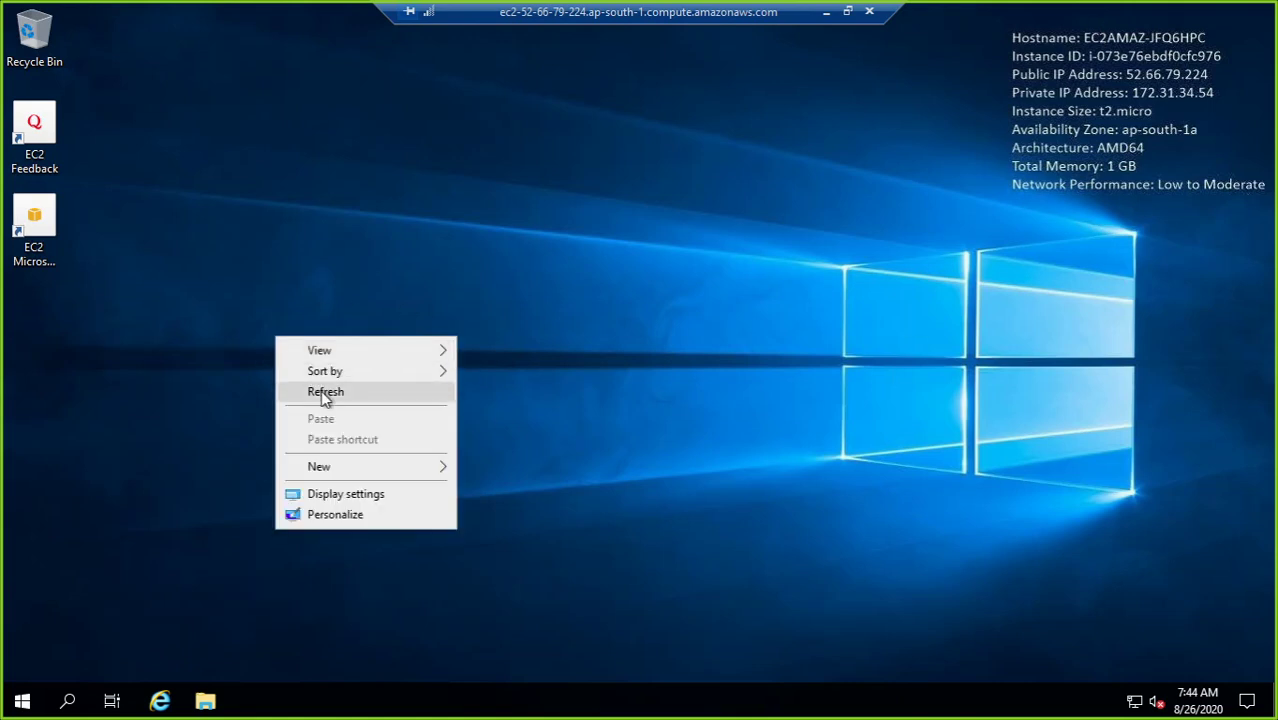
left_click(320, 390)
right_click(316, 289)
left_click(359, 337)
right_click(388, 258)
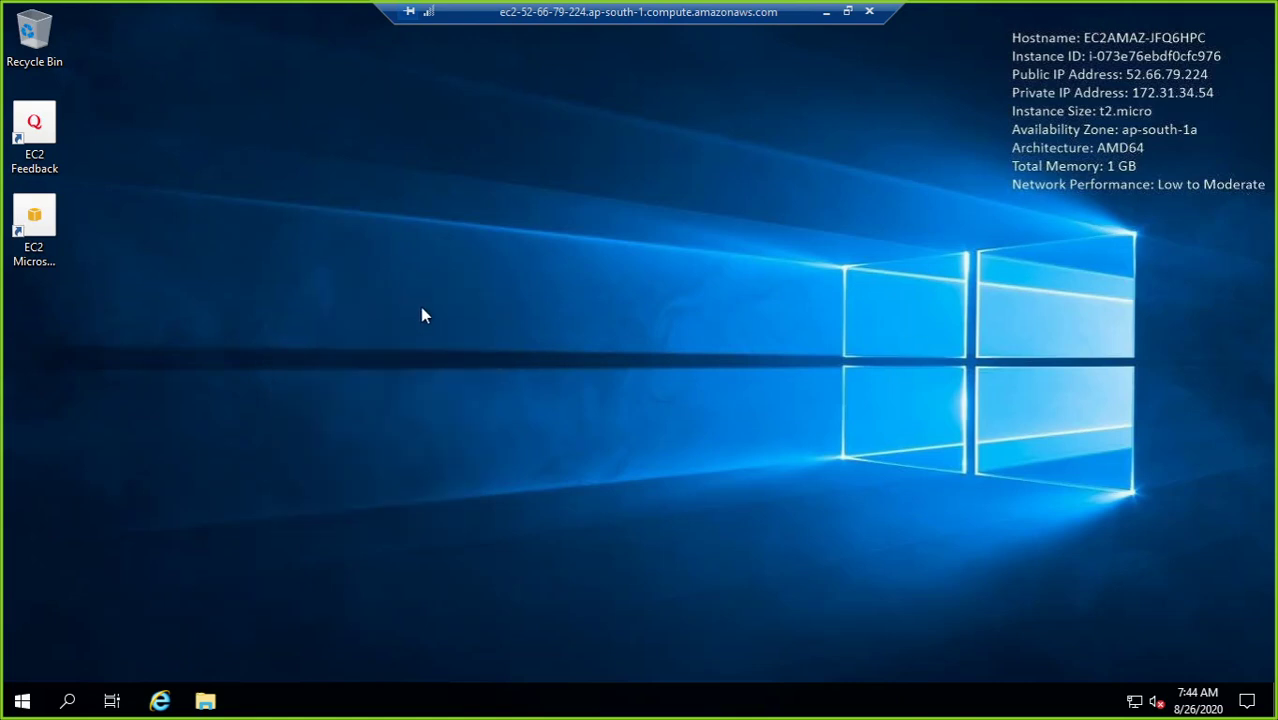
left_click(421, 310)
right_click(458, 217)
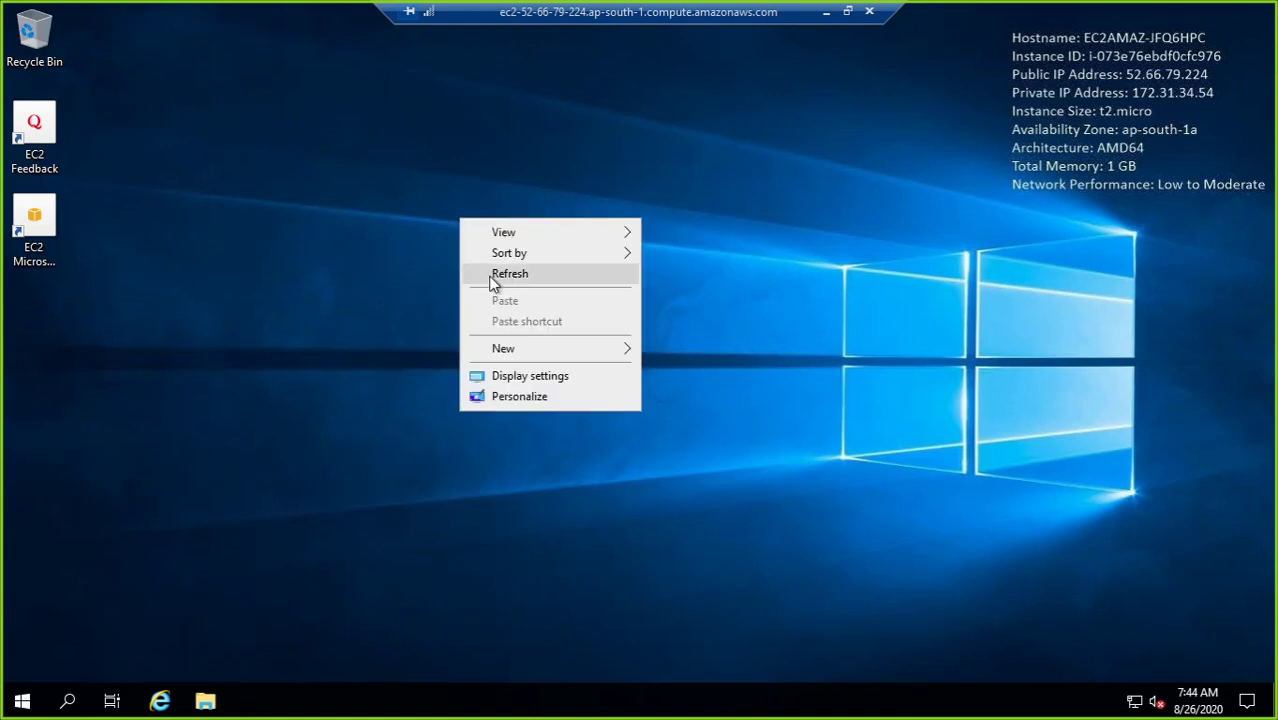
left_click(489, 276)
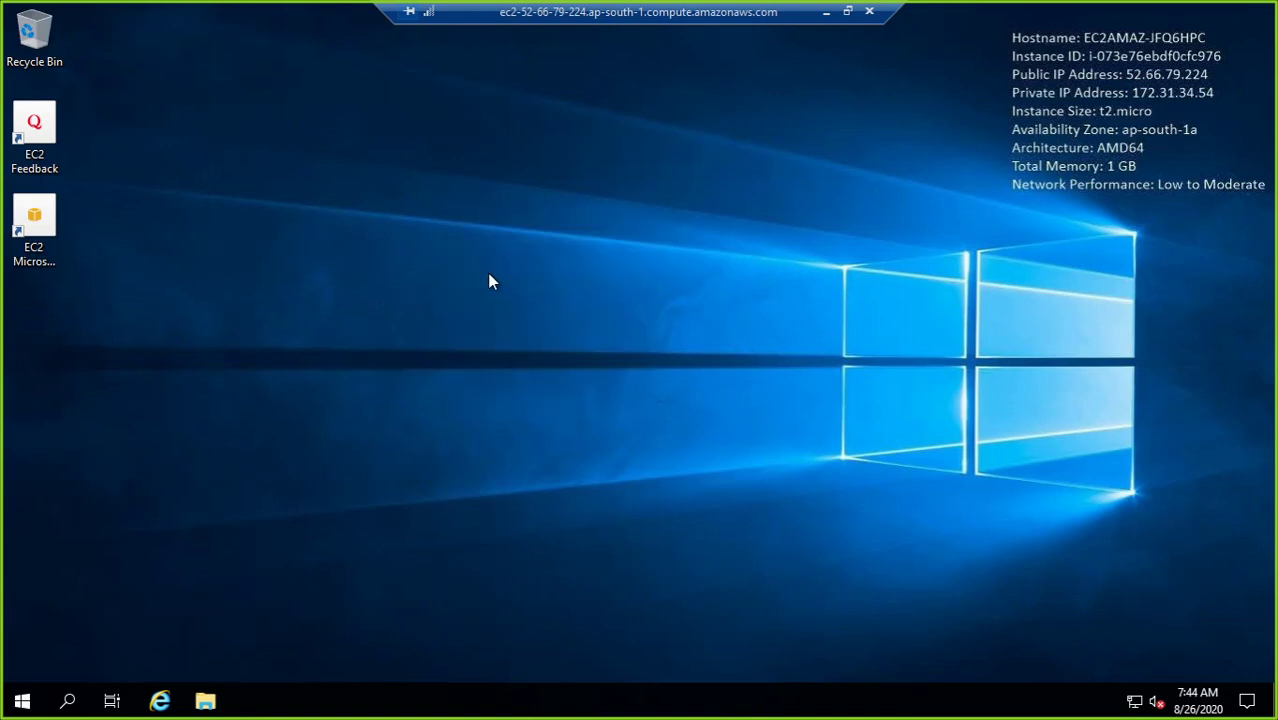
key("super")
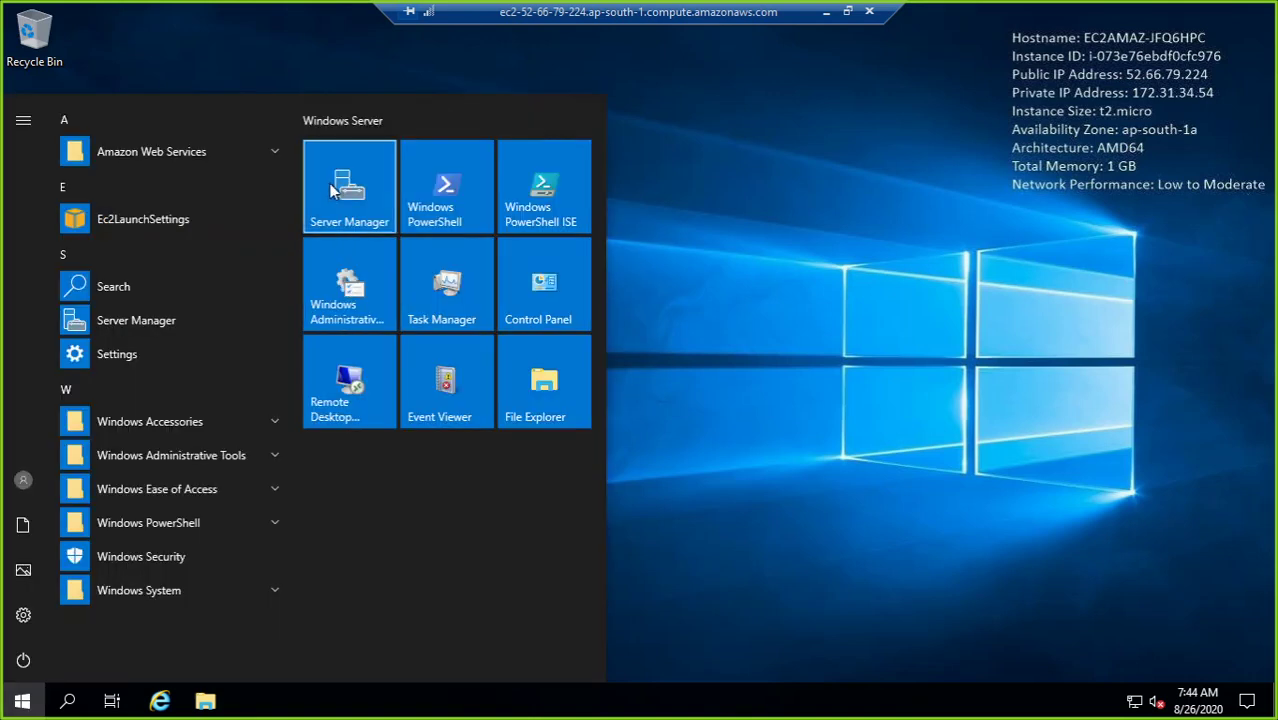
Step: Launch Server Manager, dismiss the Admin Center notice, and try Manage > Add Roles and Features twice
left_click(335, 191)
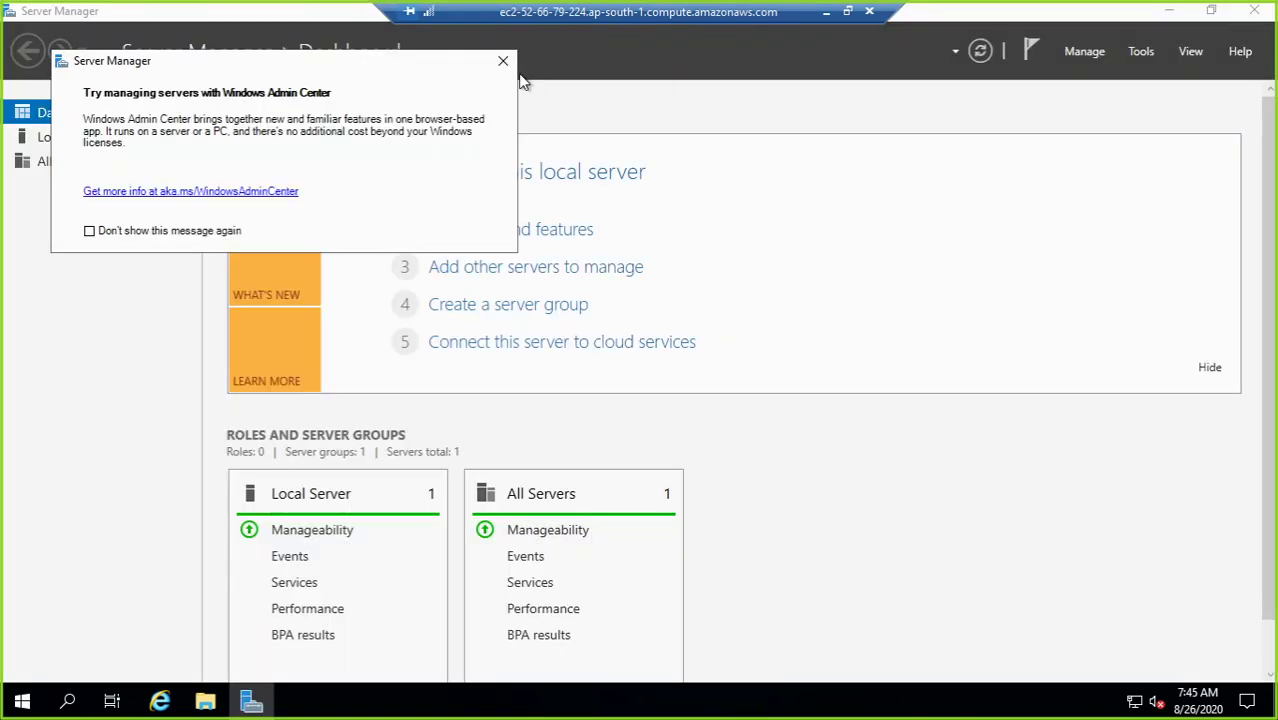
left_click(503, 61)
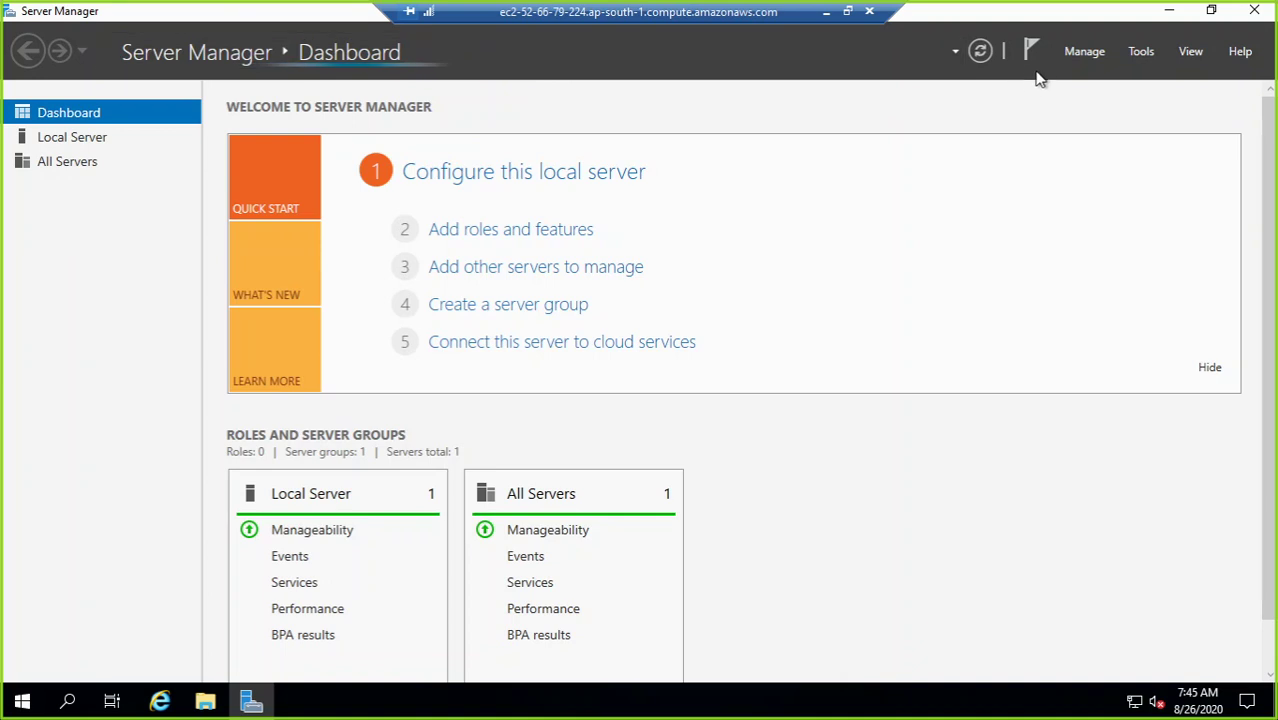
left_click(1086, 54)
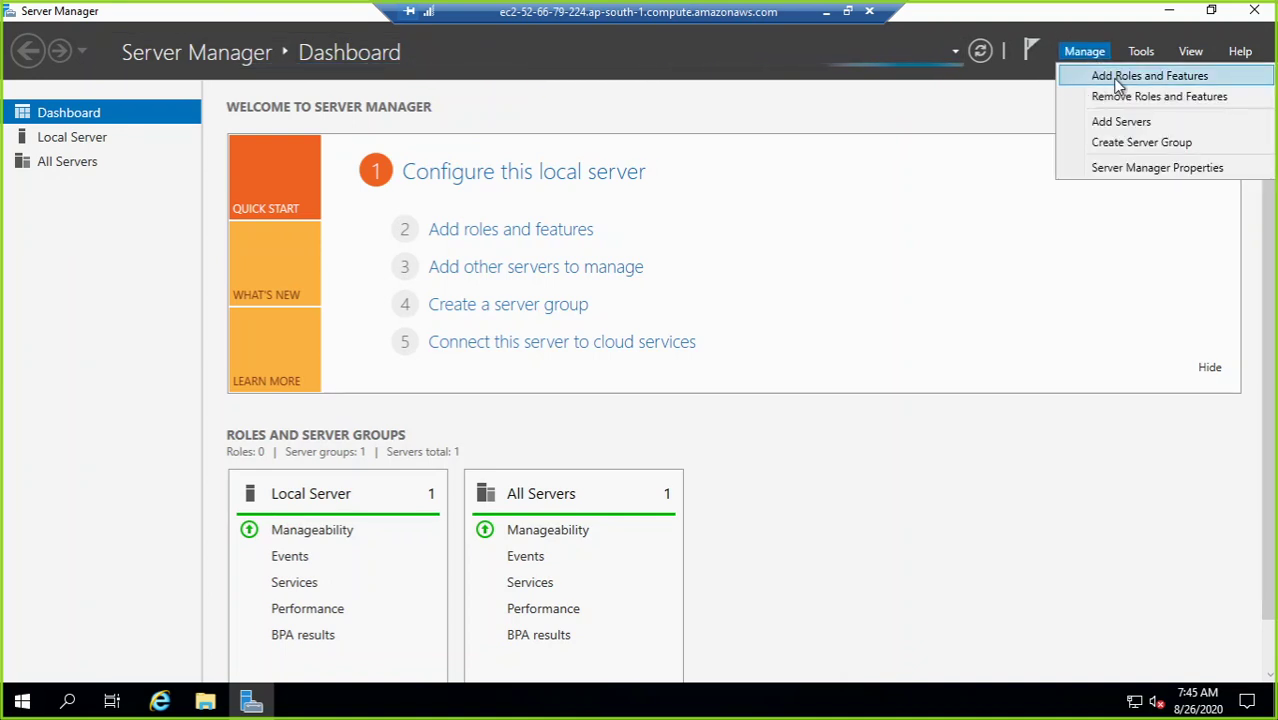
left_click(1118, 84)
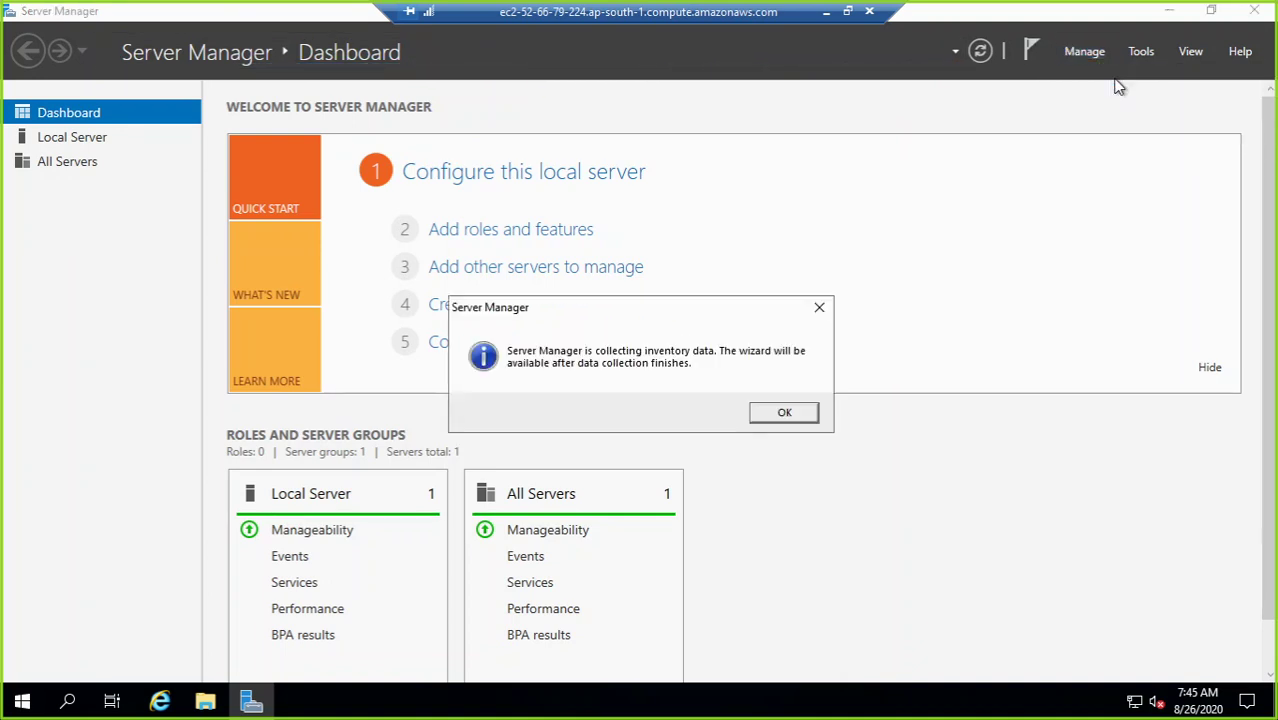
left_click(801, 416)
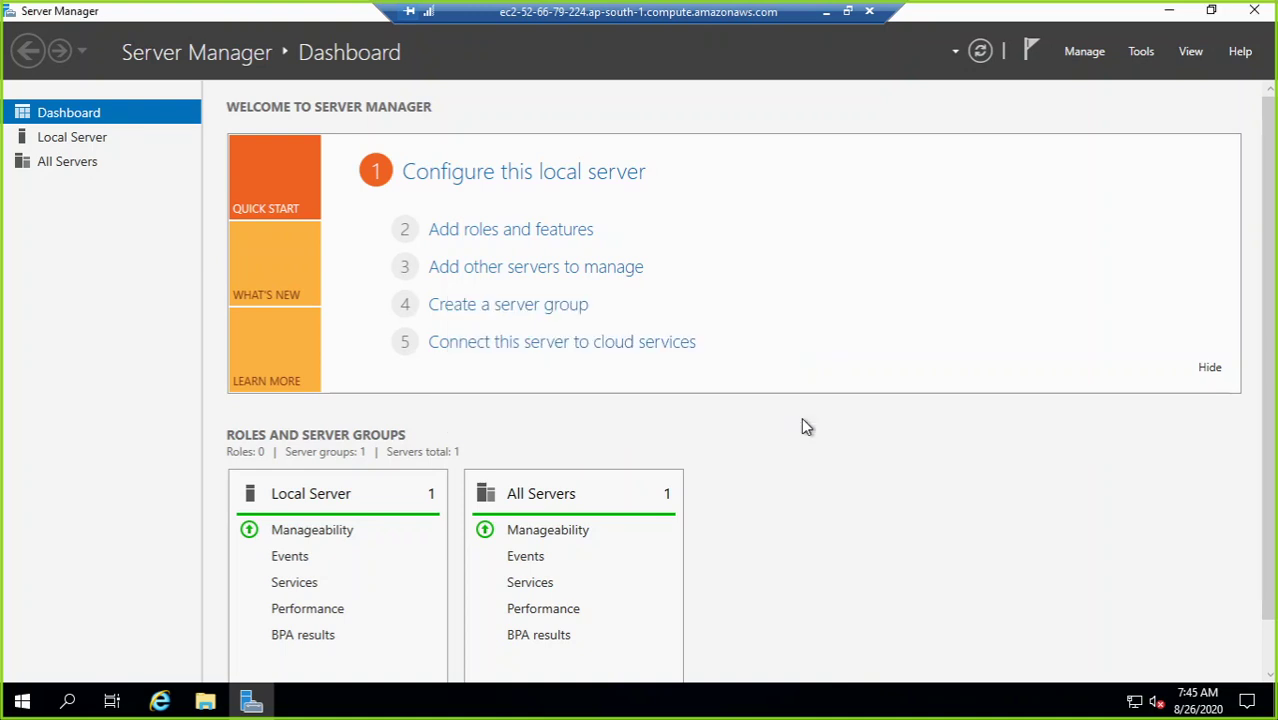
left_click(1084, 53)
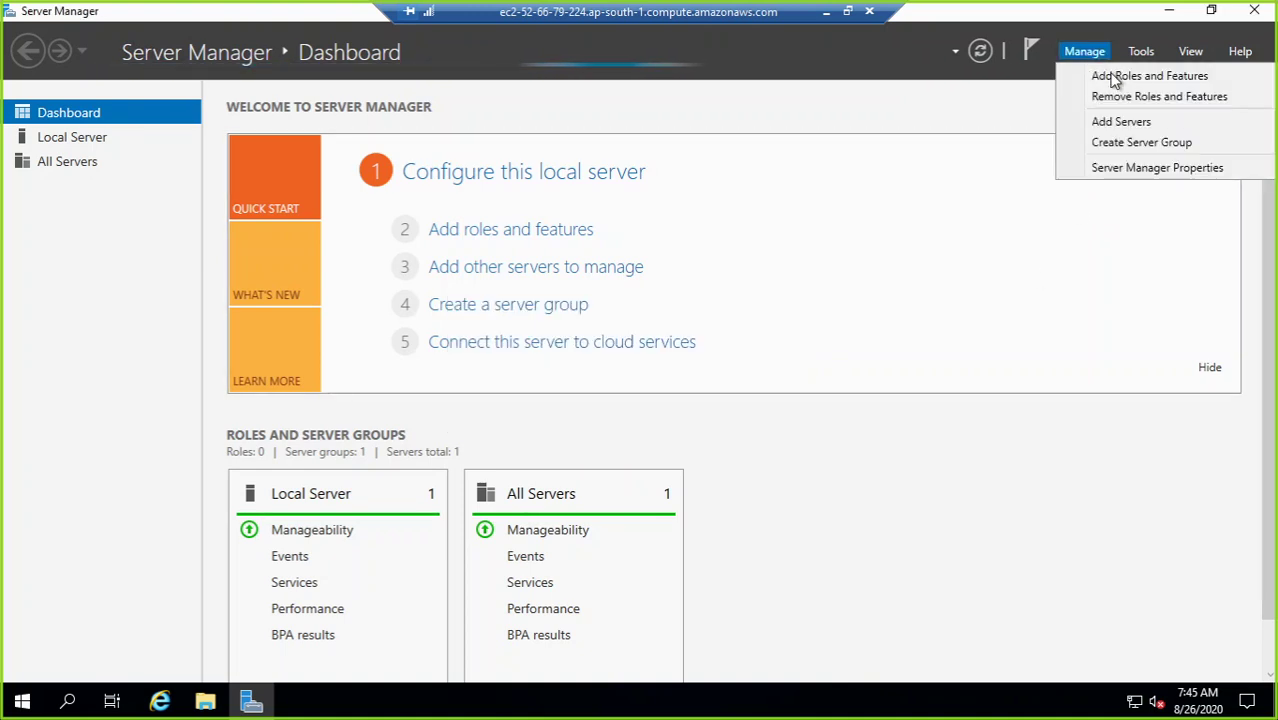
left_click(1114, 80)
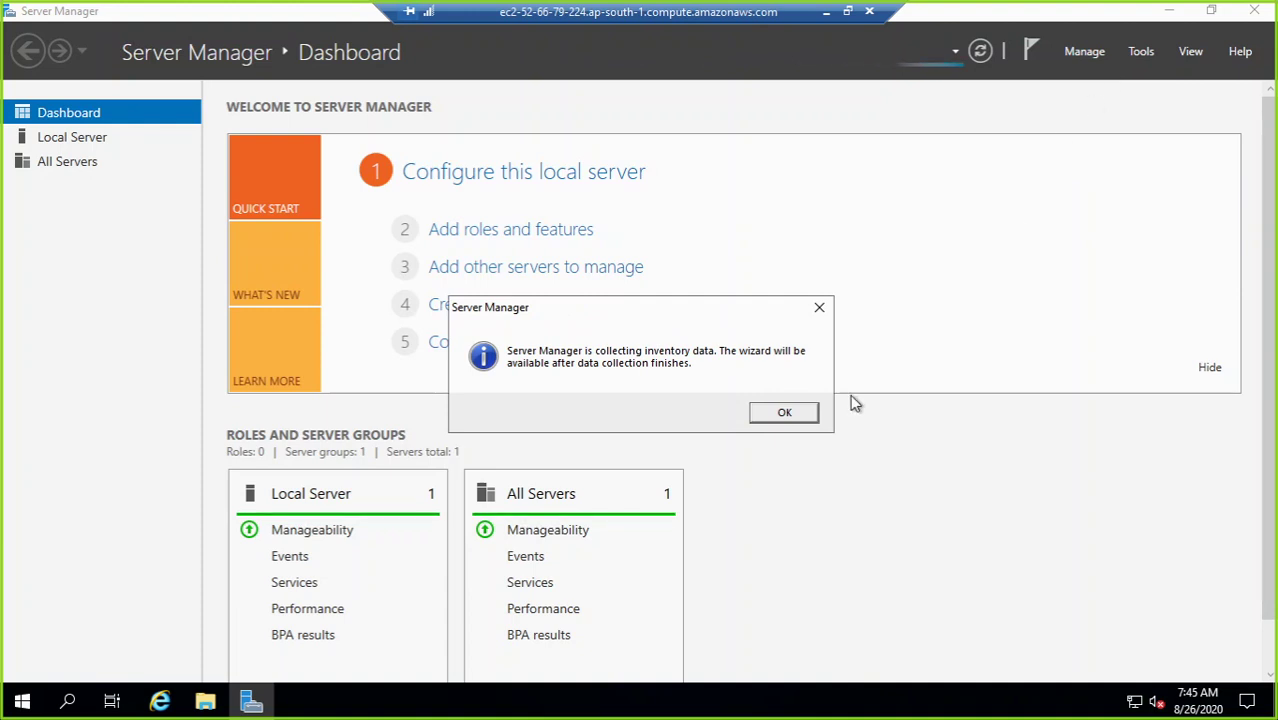
left_click(783, 412)
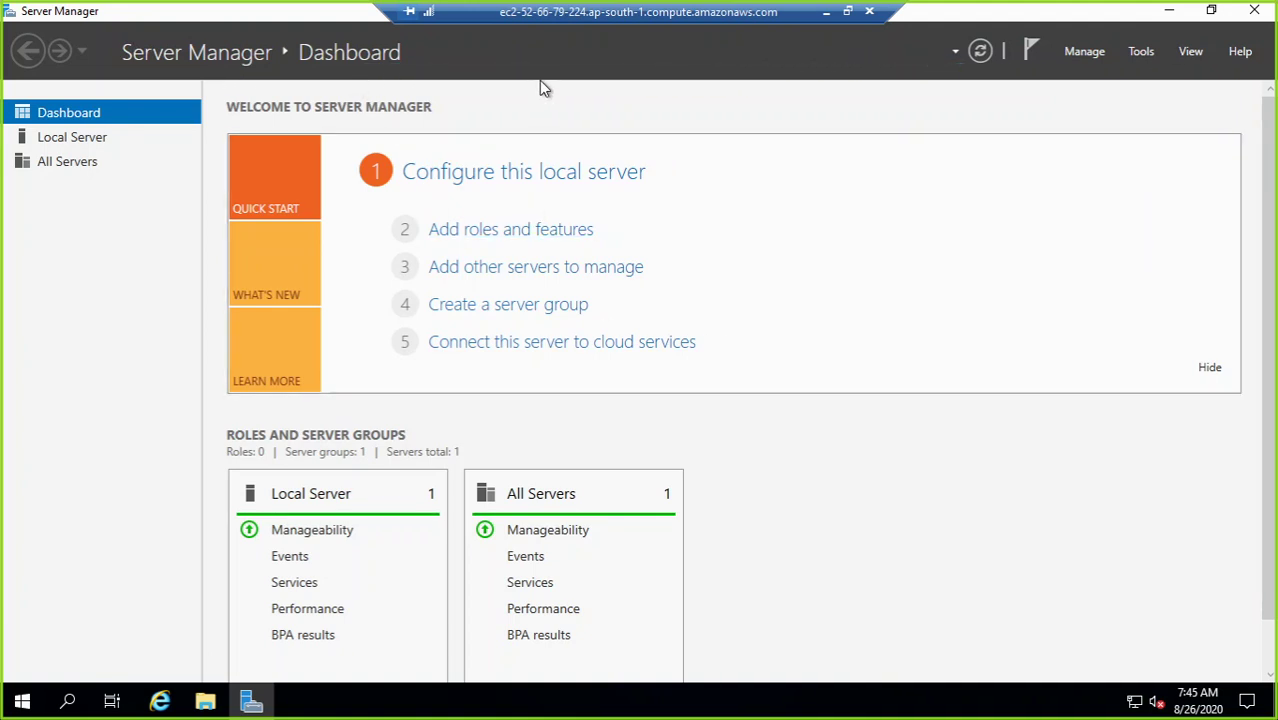
Step: Retry Add Roles and Features and check the Tools and Manage menus until inventory collection finishes
left_click(1084, 50)
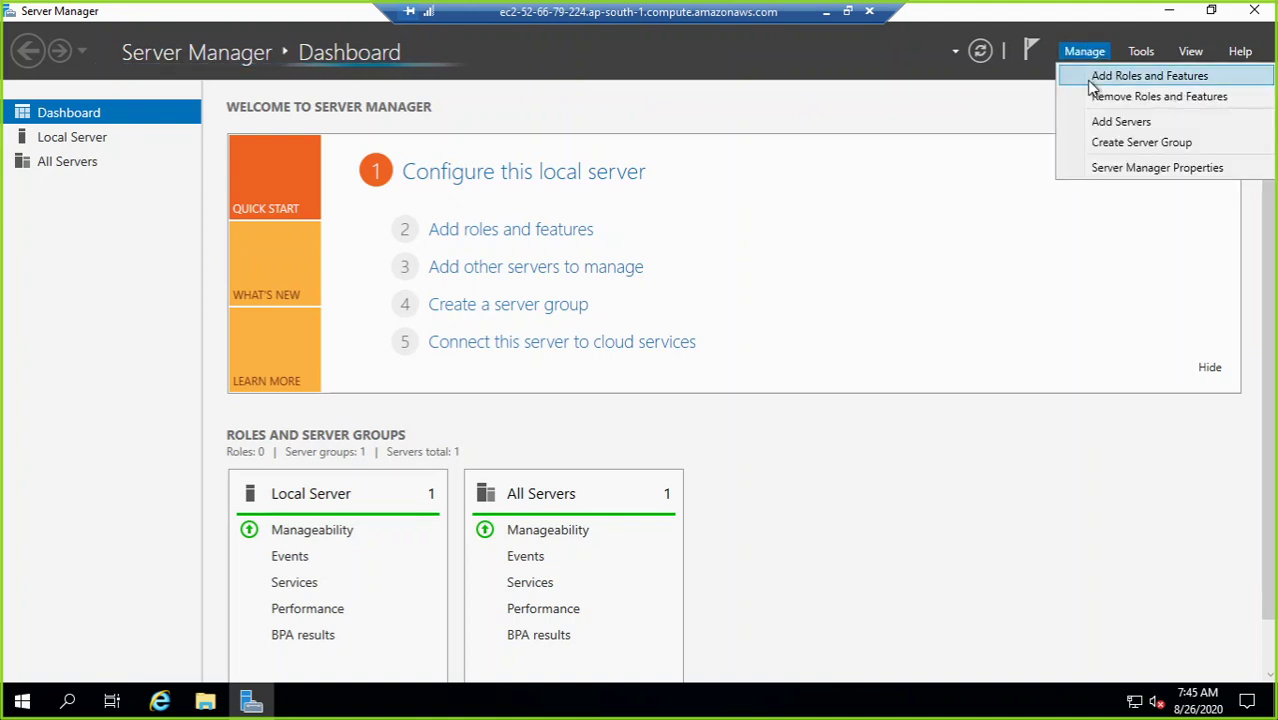
left_click(1088, 80)
left_click(801, 412)
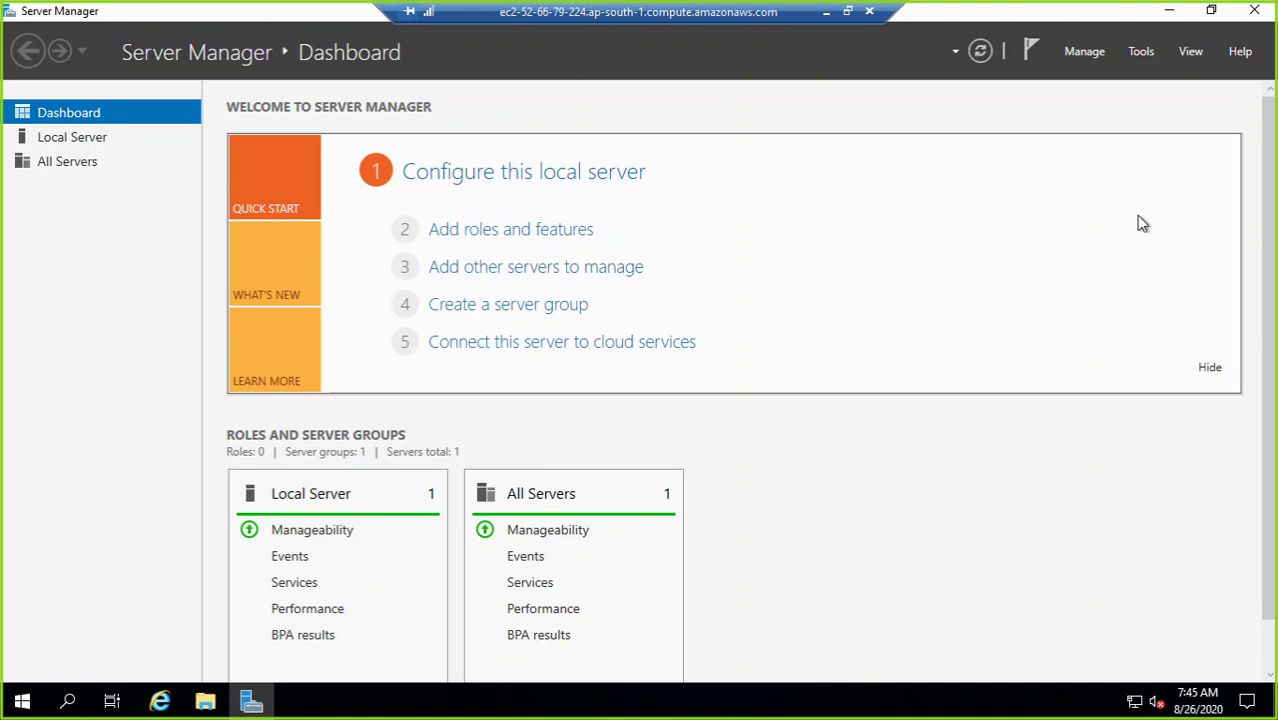
left_click(1143, 51)
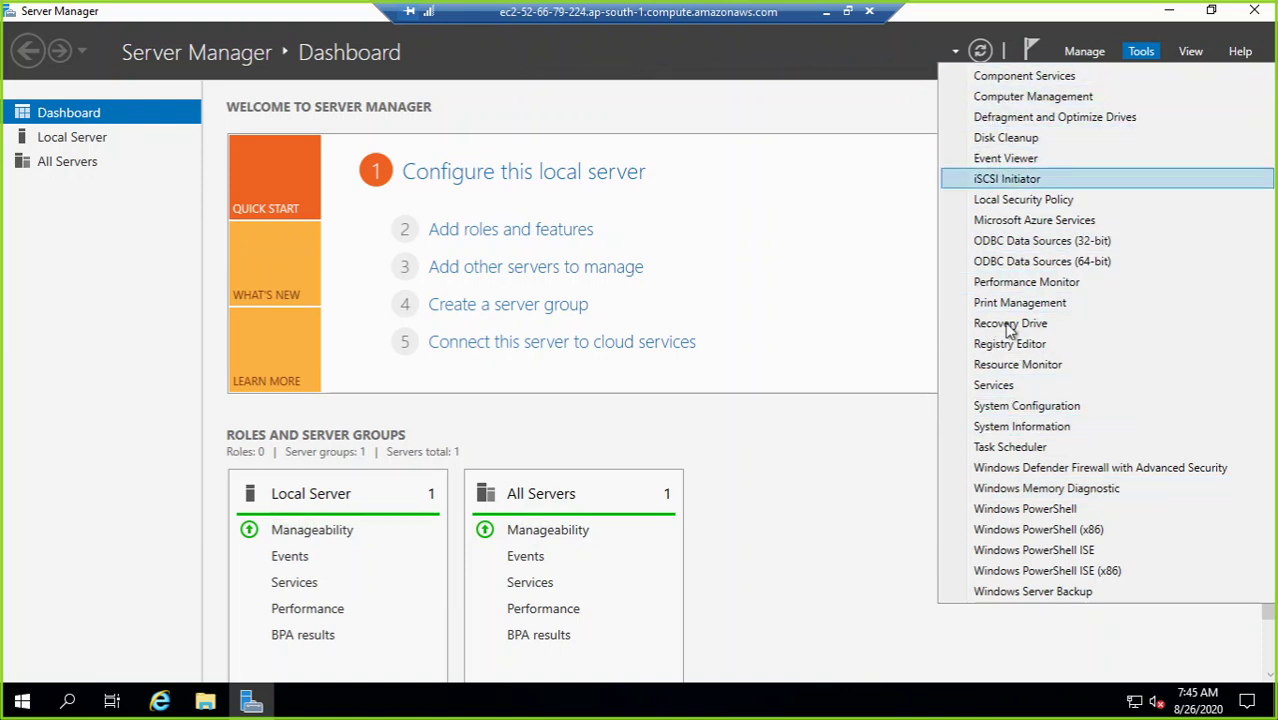
left_click(1014, 366)
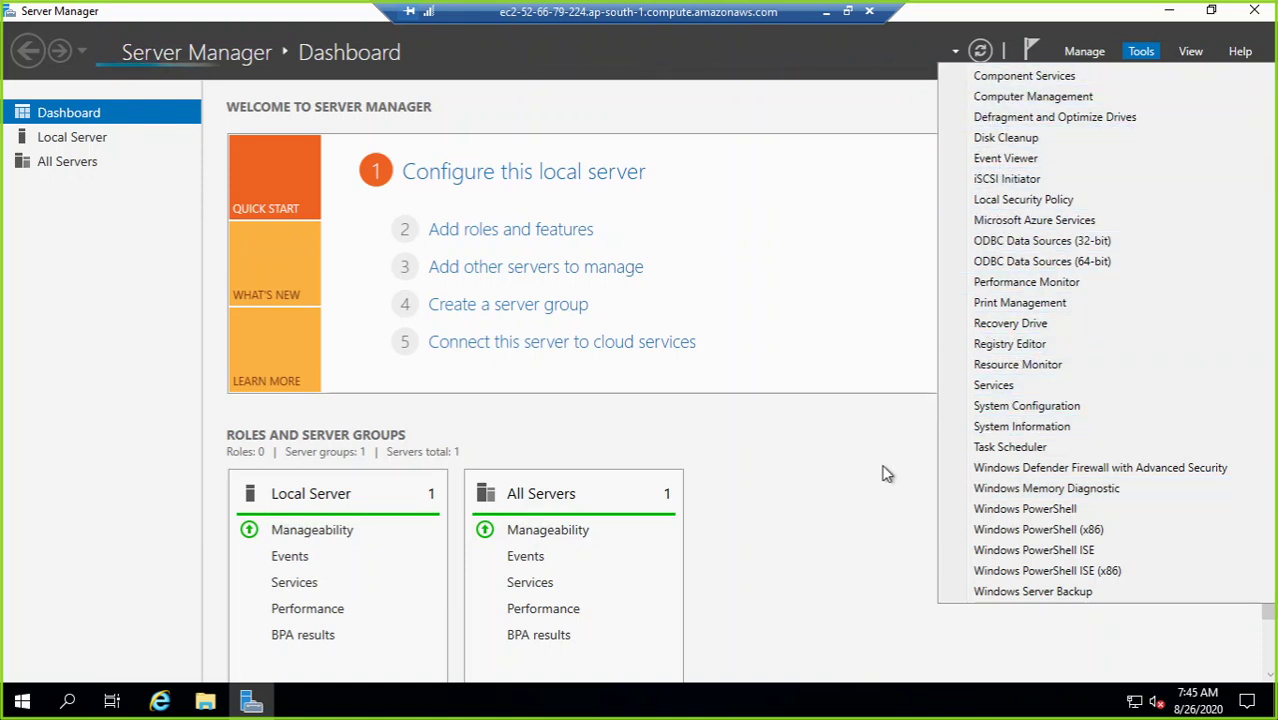
left_click(1084, 51)
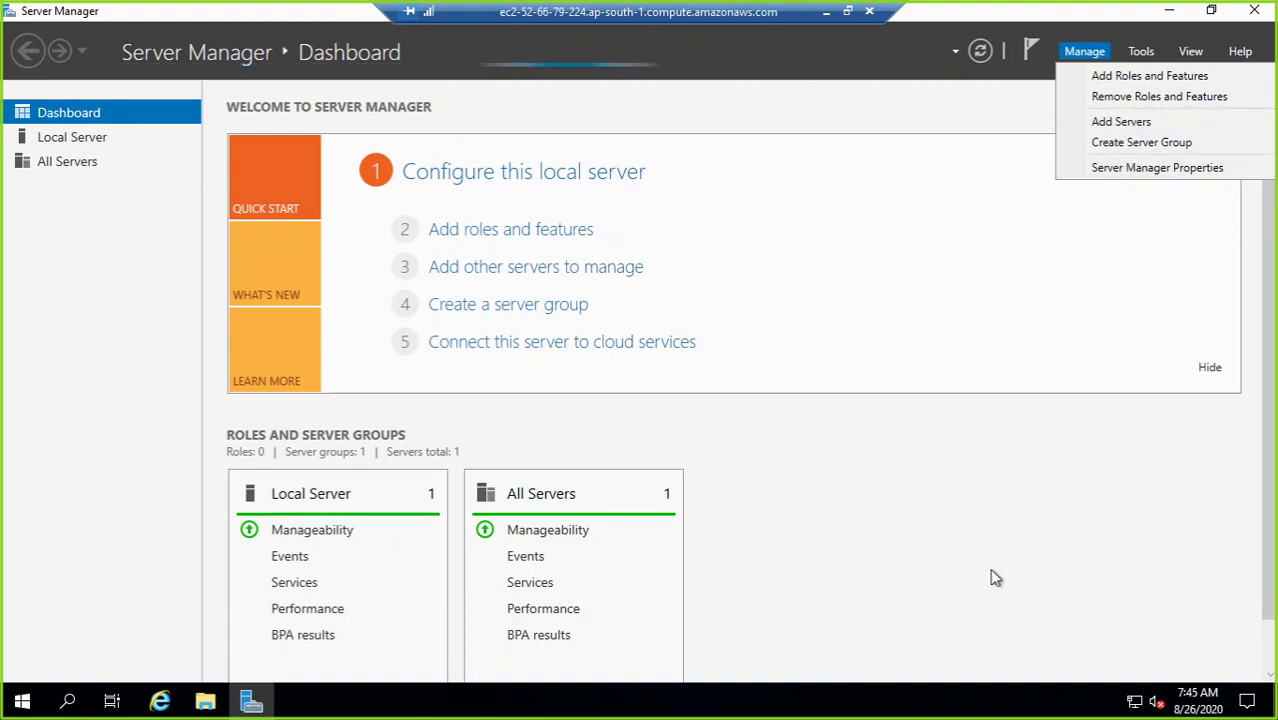
left_click(976, 416)
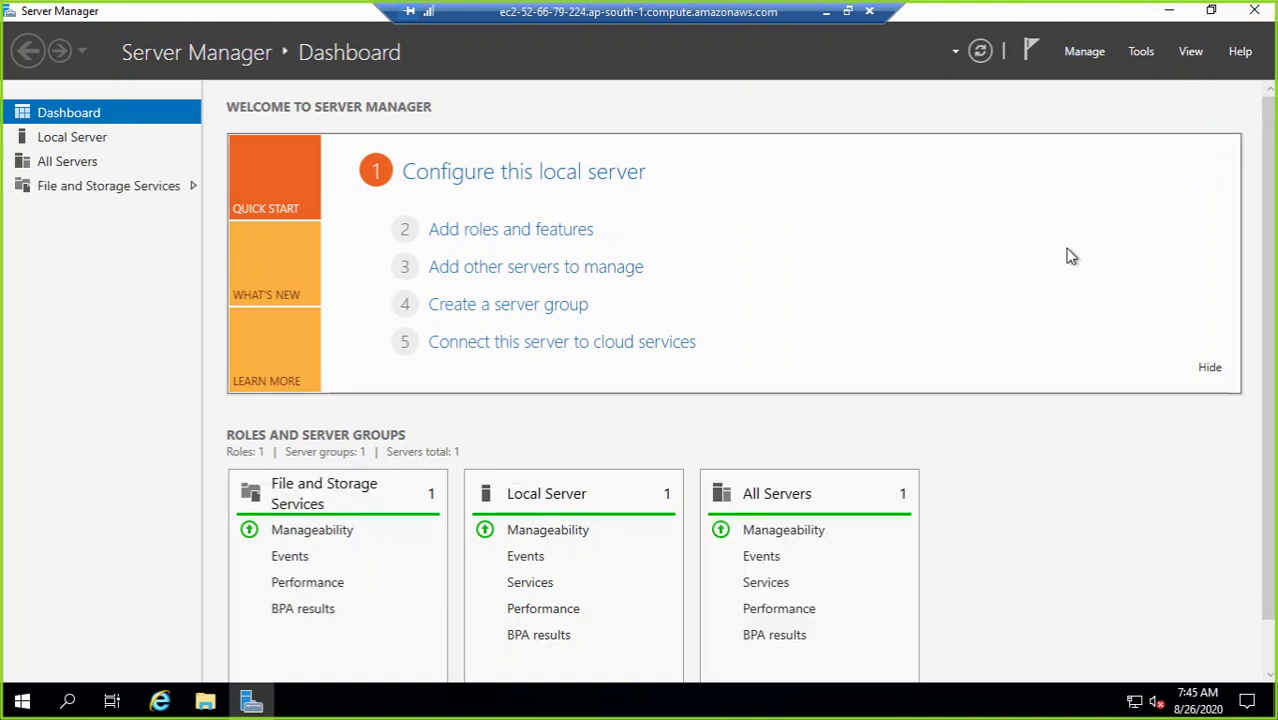
left_click(1083, 55)
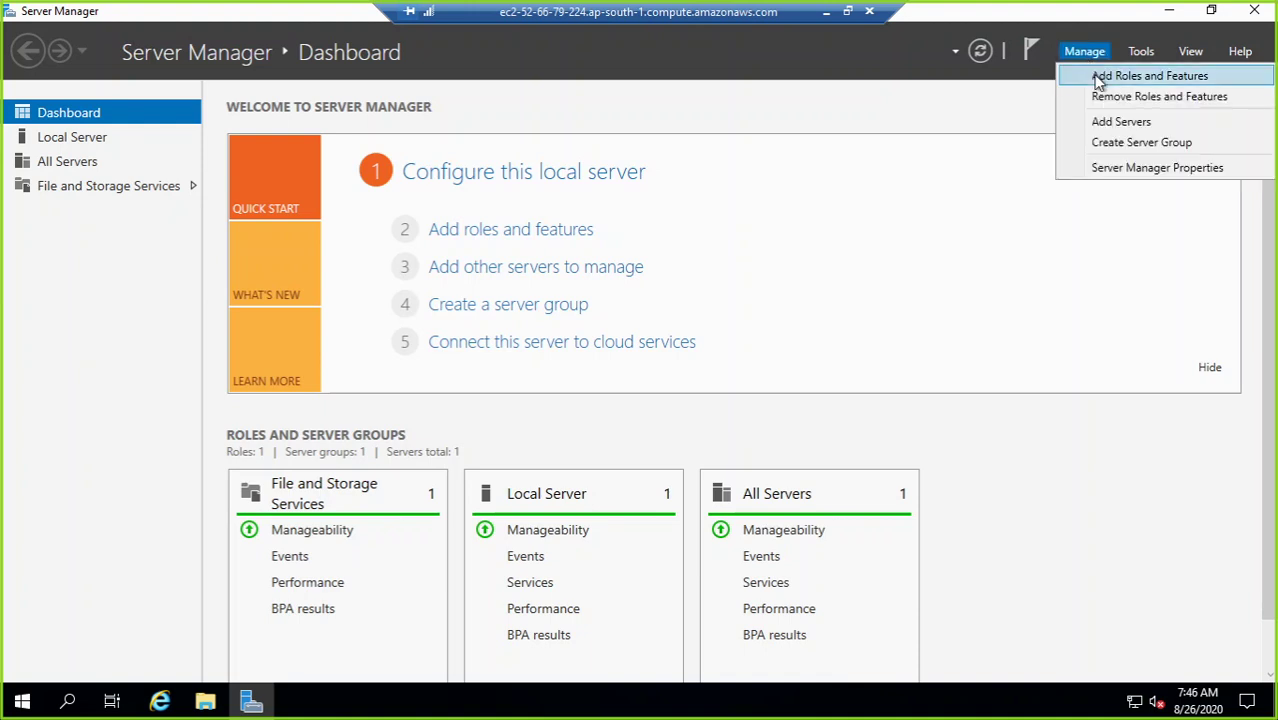
left_click(1088, 84)
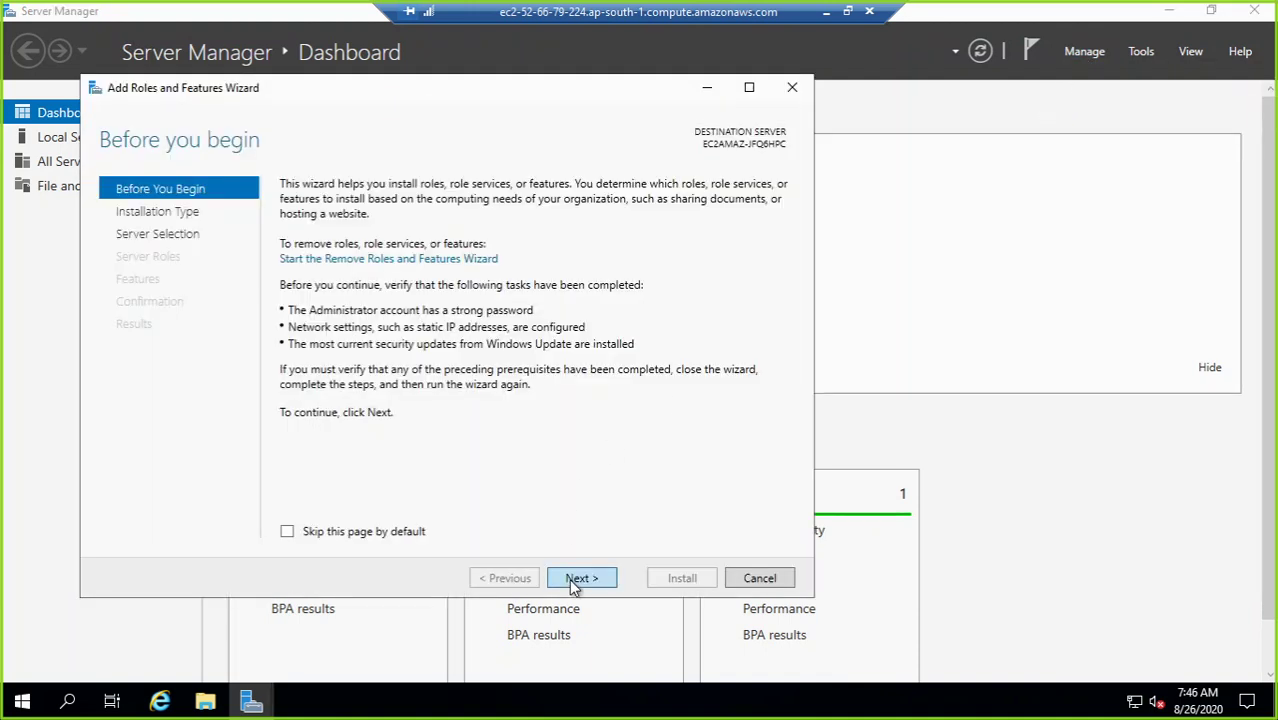
left_click(569, 578)
left_click(569, 578)
left_click(573, 580)
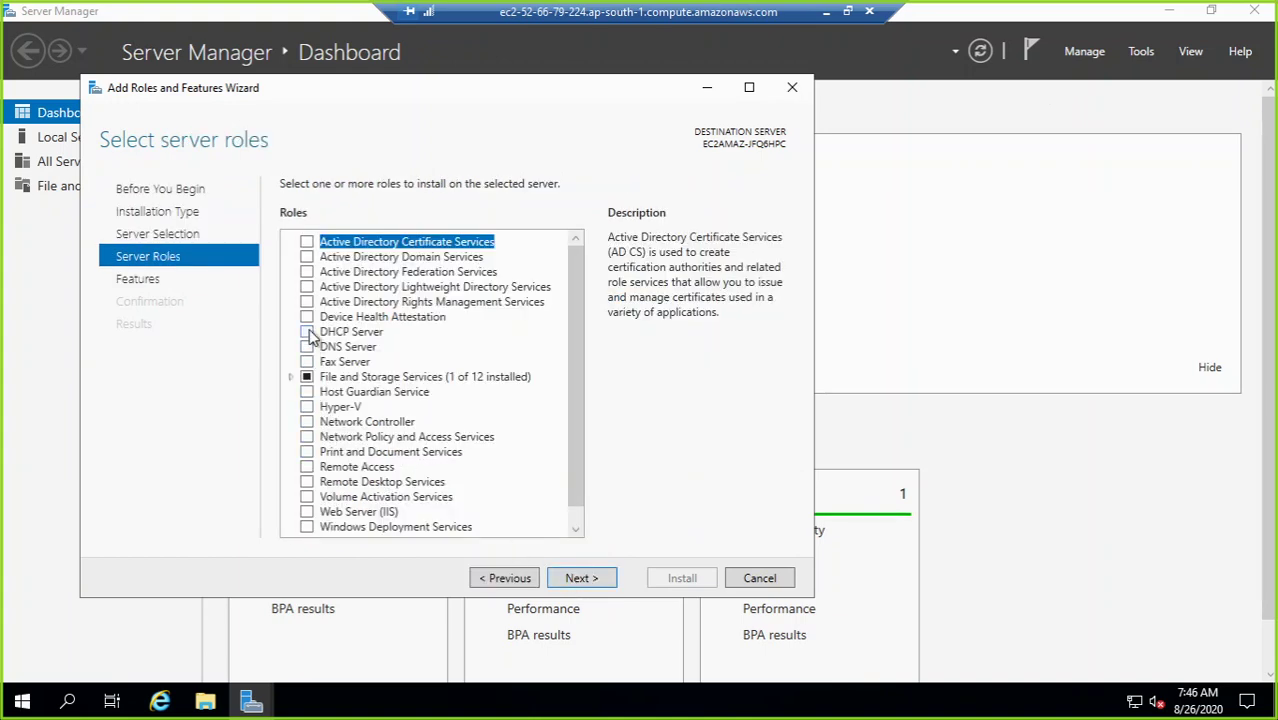
left_click(308, 330)
left_click(479, 492)
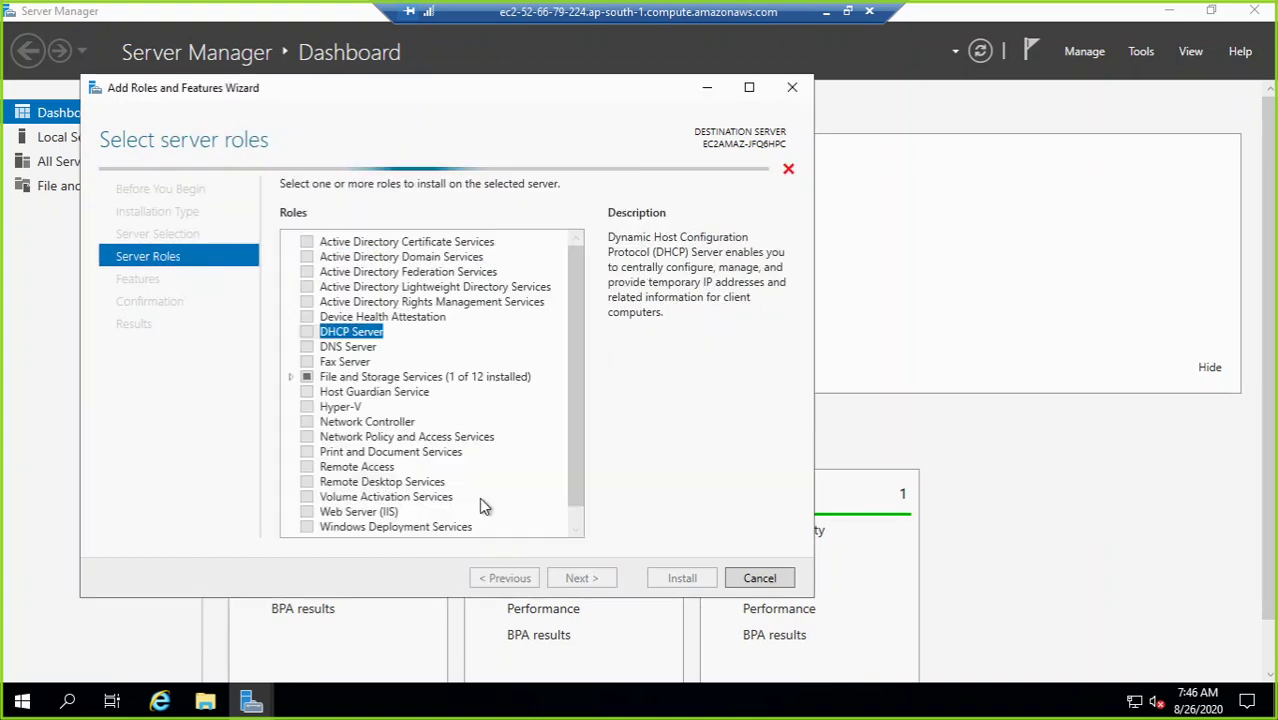
left_click(588, 579)
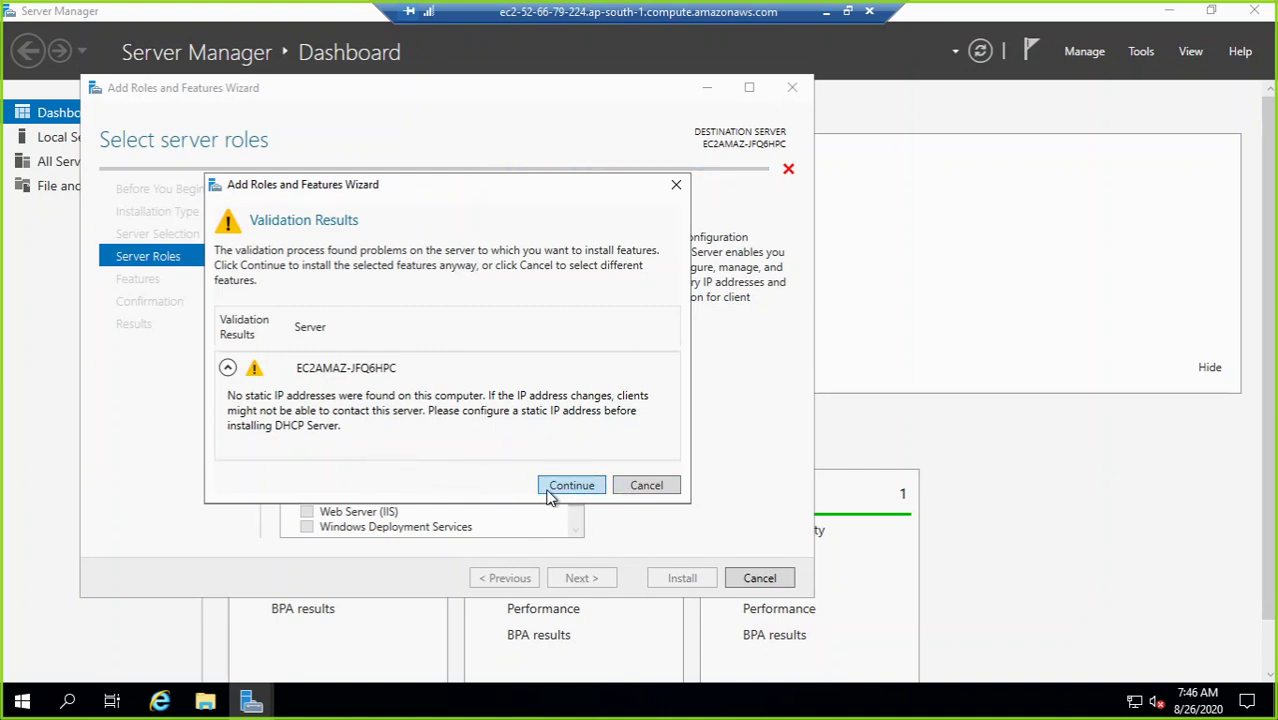
left_click(641, 489)
left_click(766, 580)
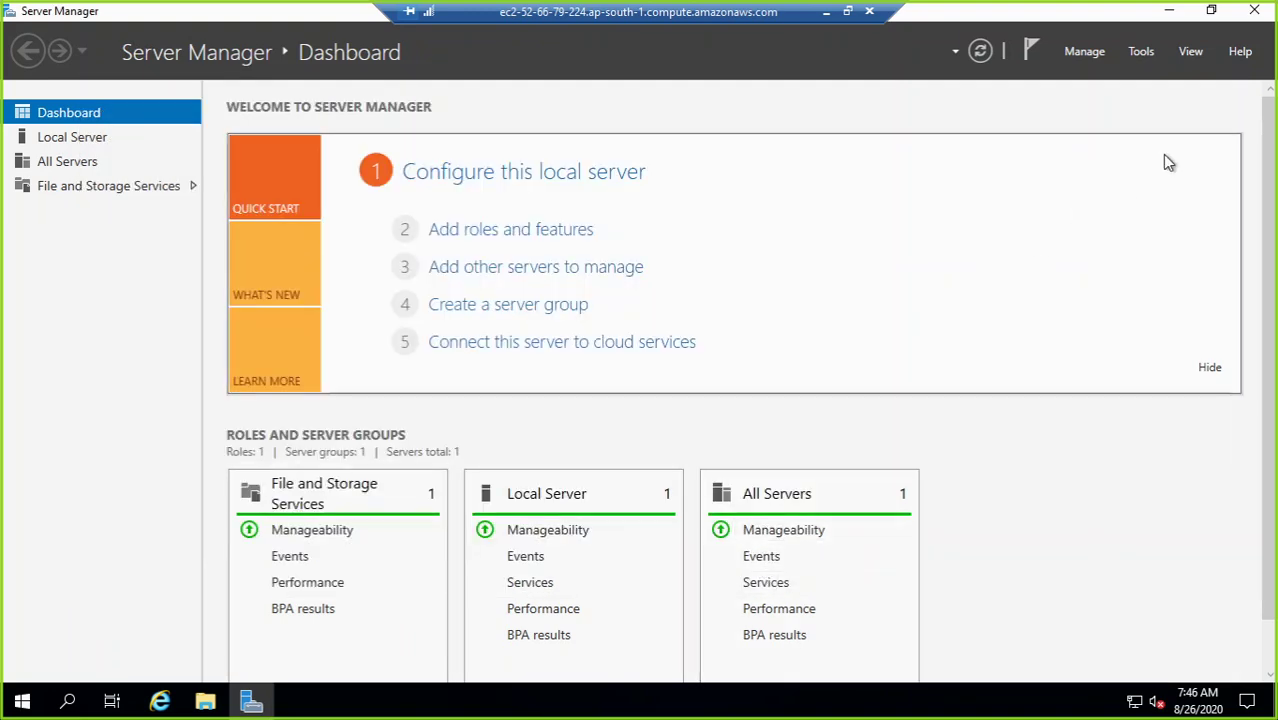
Step: Close Server Manager, disconnect the remote session, and close the EC2 connection instructions
left_click(1252, 14)
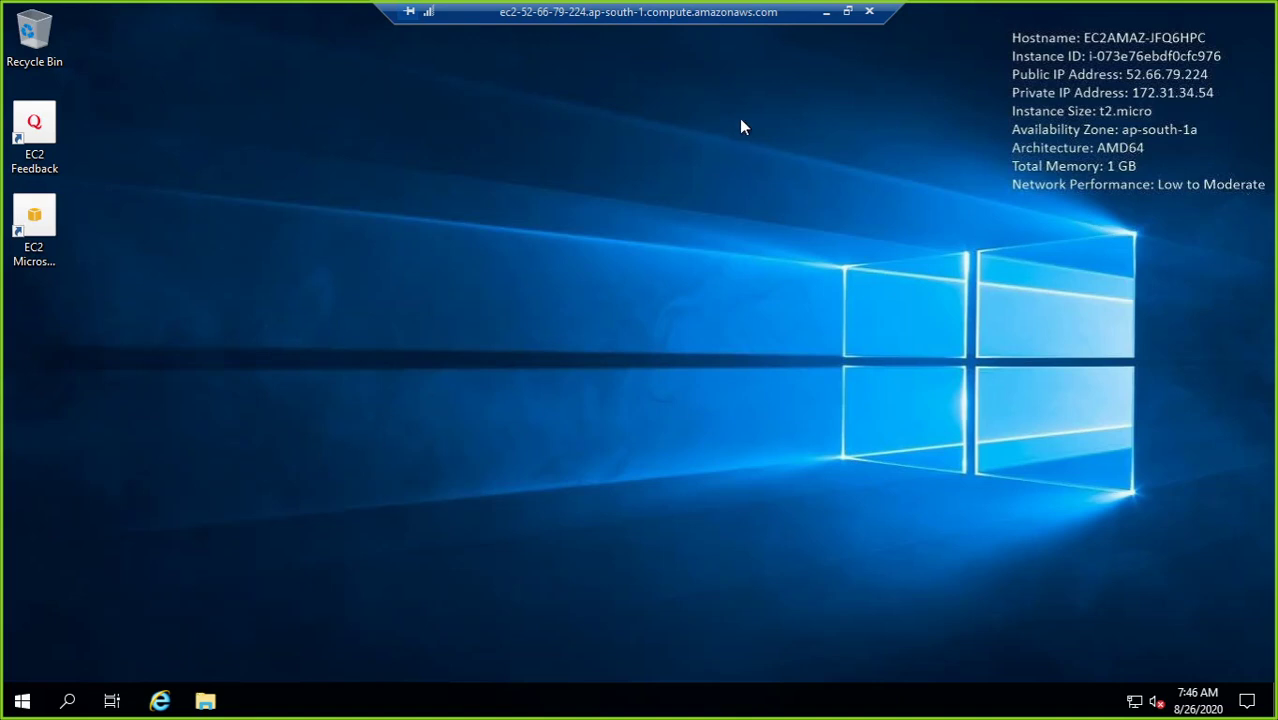
left_click(849, 13)
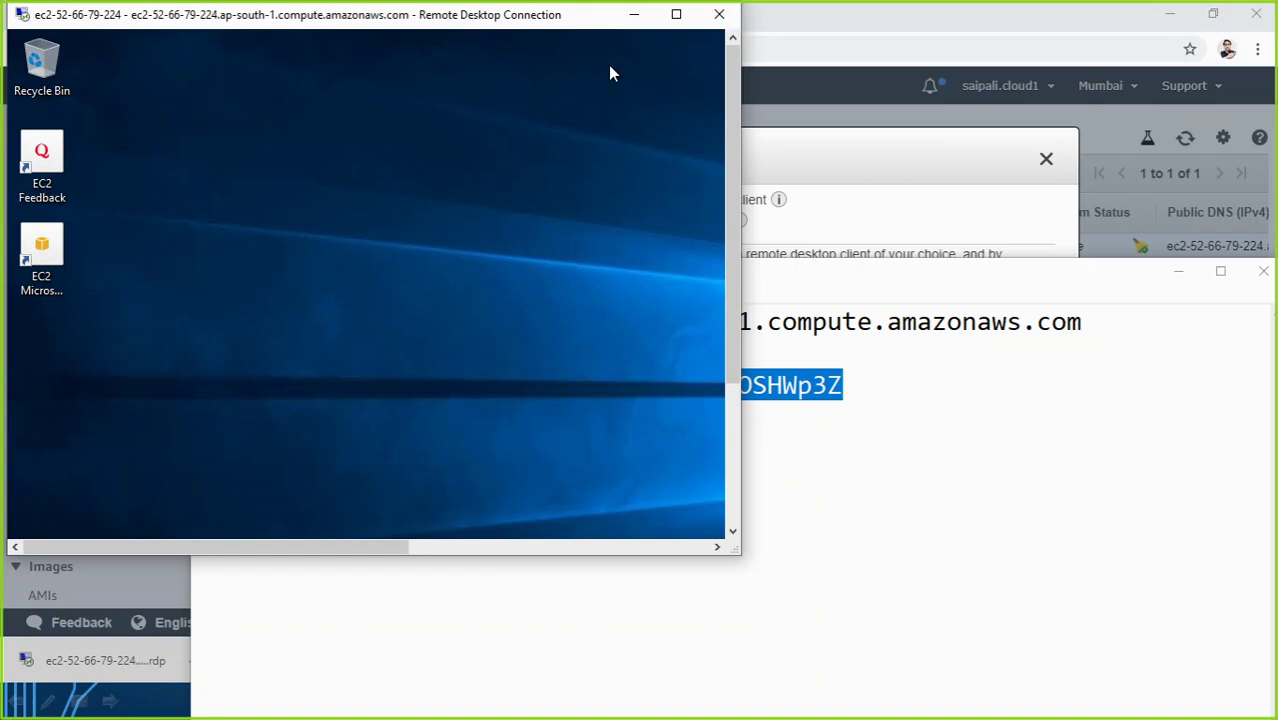
left_click(719, 15)
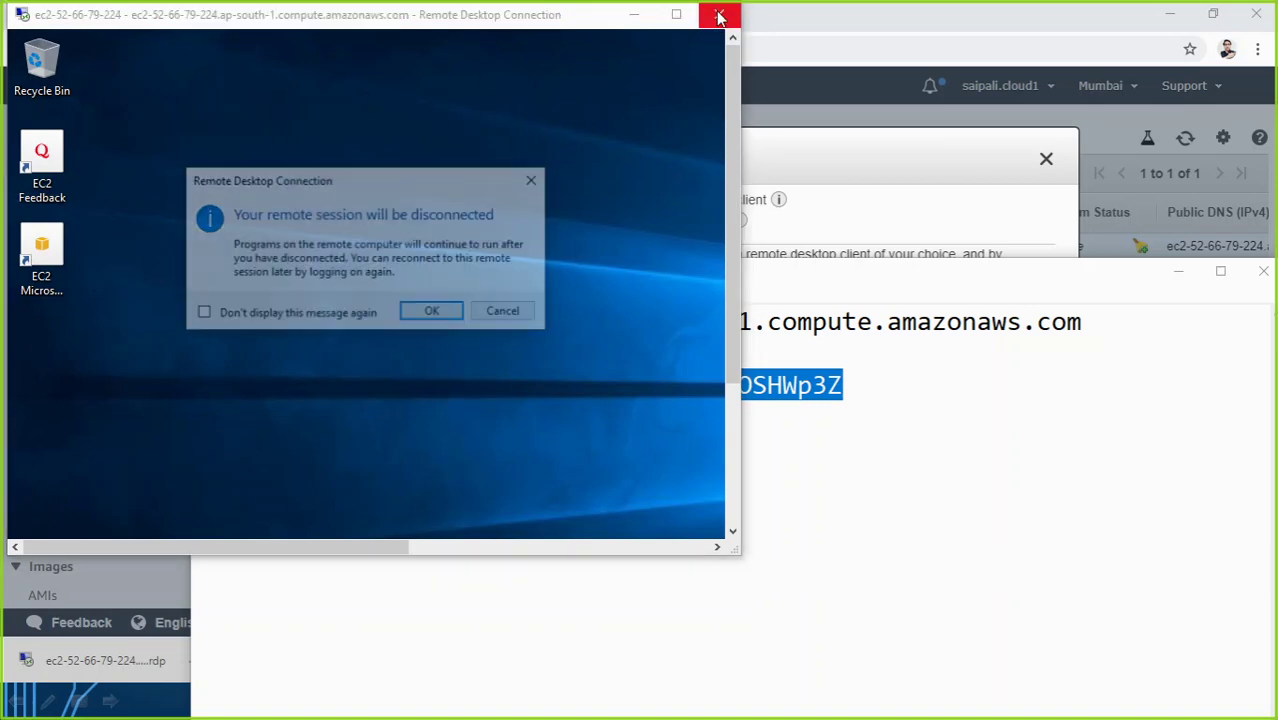
left_click(434, 314)
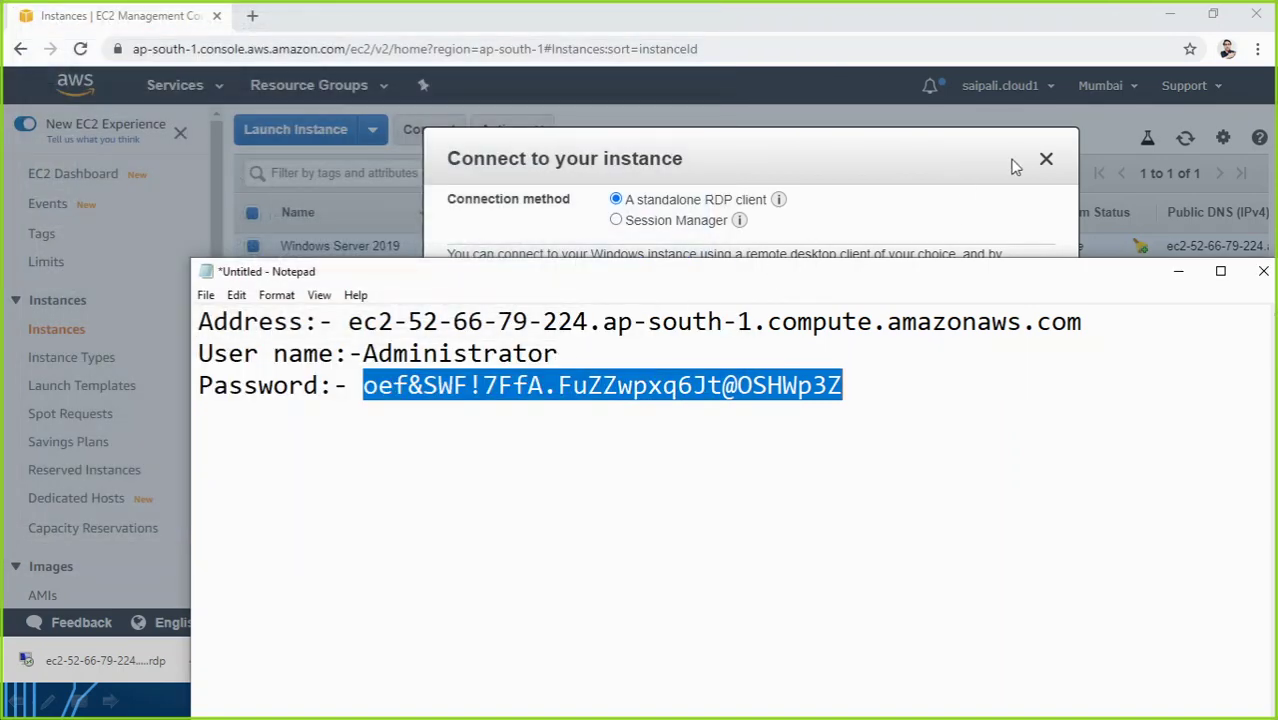
left_click(1000, 175)
left_click(1045, 161)
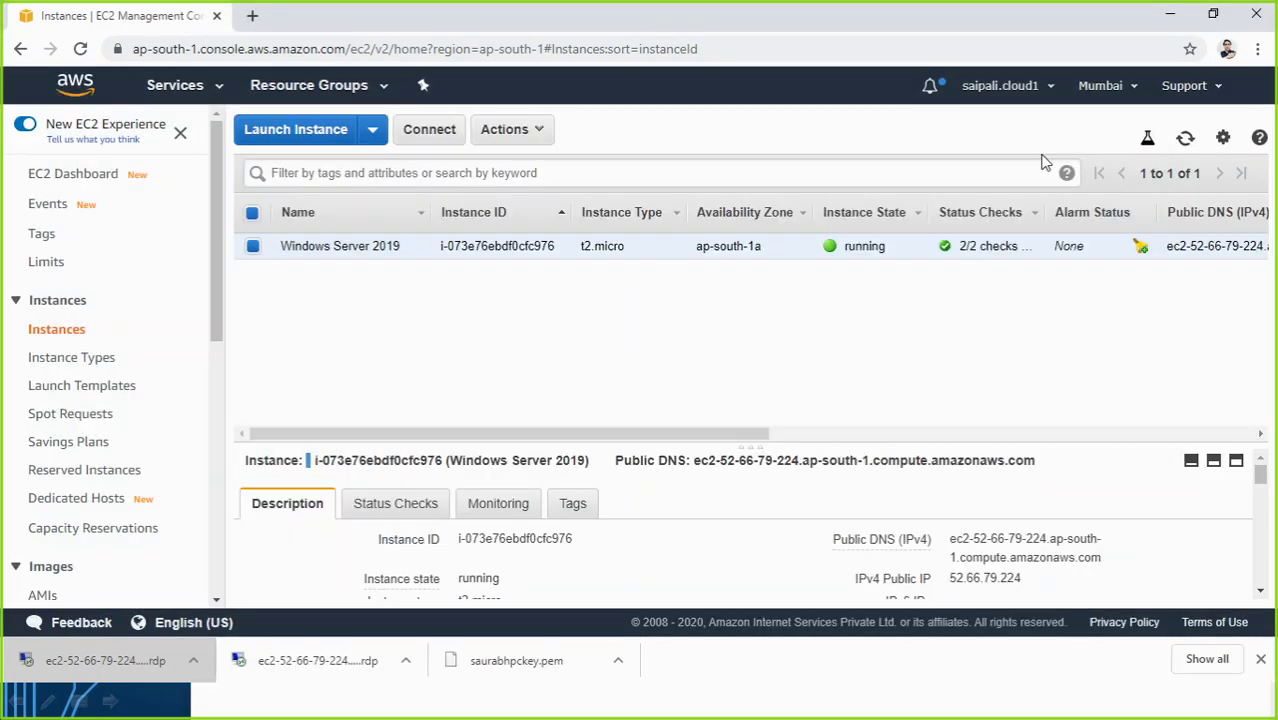
left_click(1170, 15)
Step: Log in as Administrator with the new password using the ec2 .rdp file in Downloads, then disconnect
key("super+d")
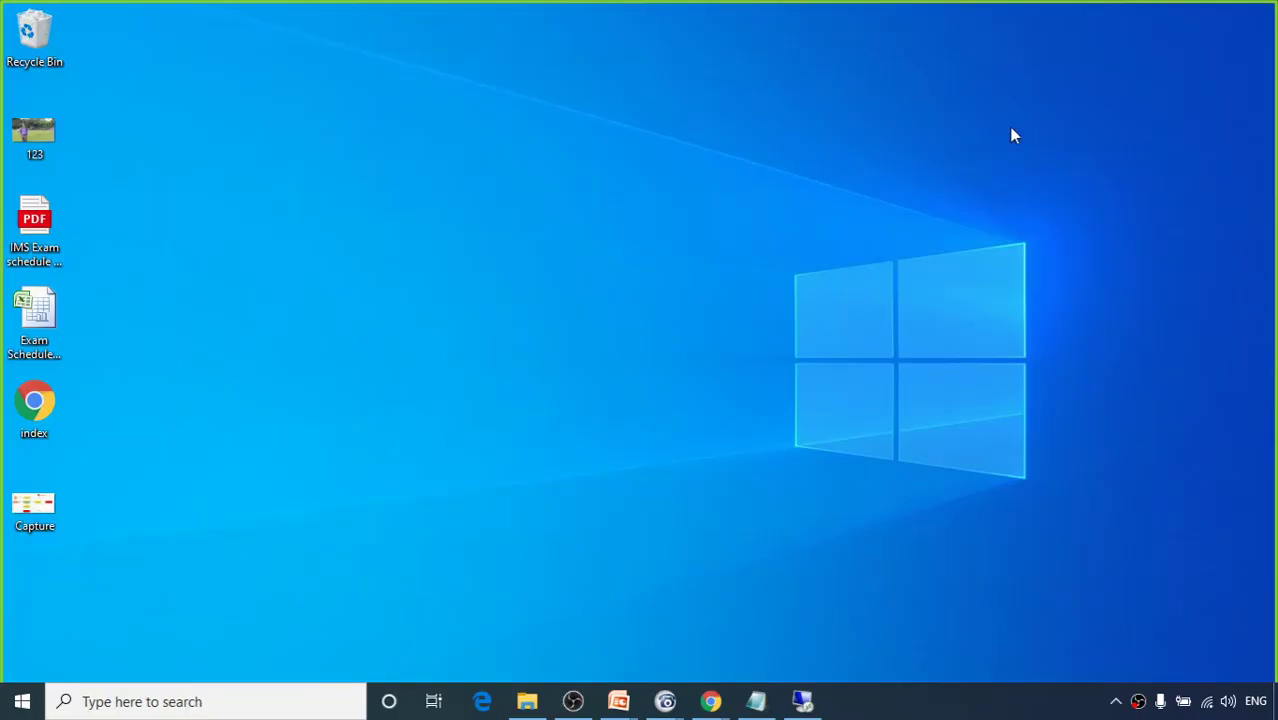
key("super+e")
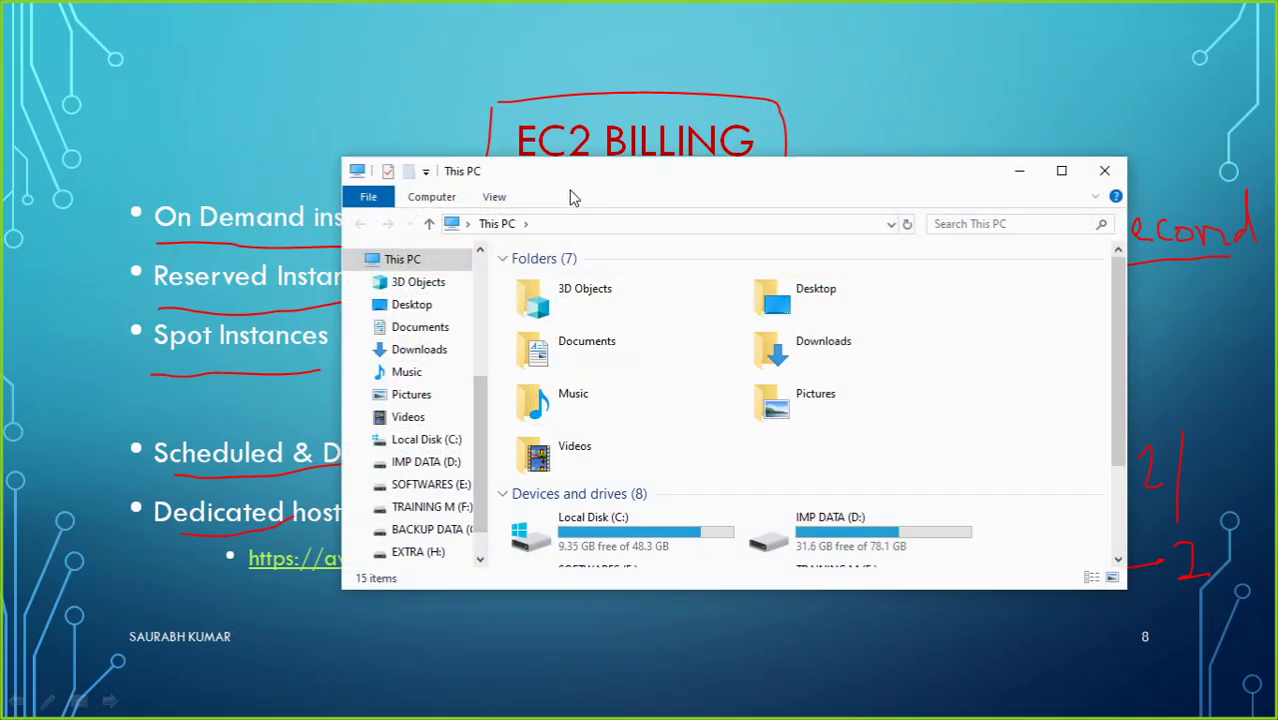
left_click(422, 350)
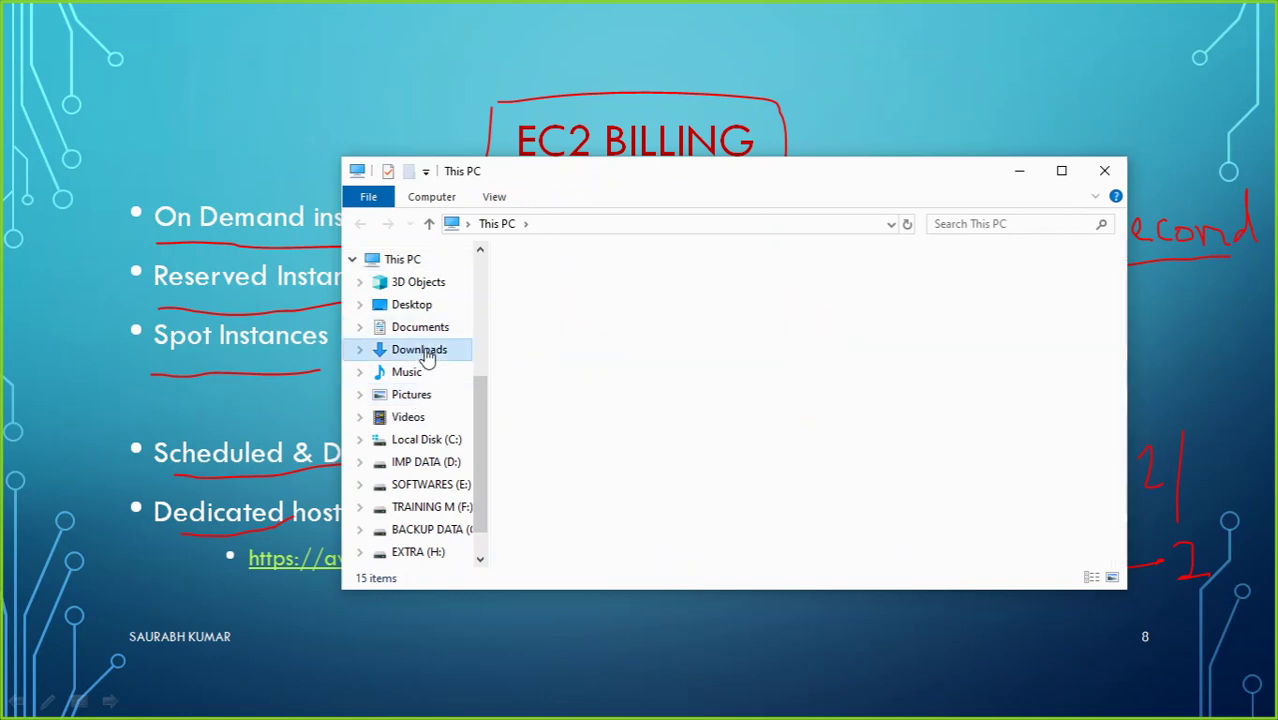
double_click(630, 310)
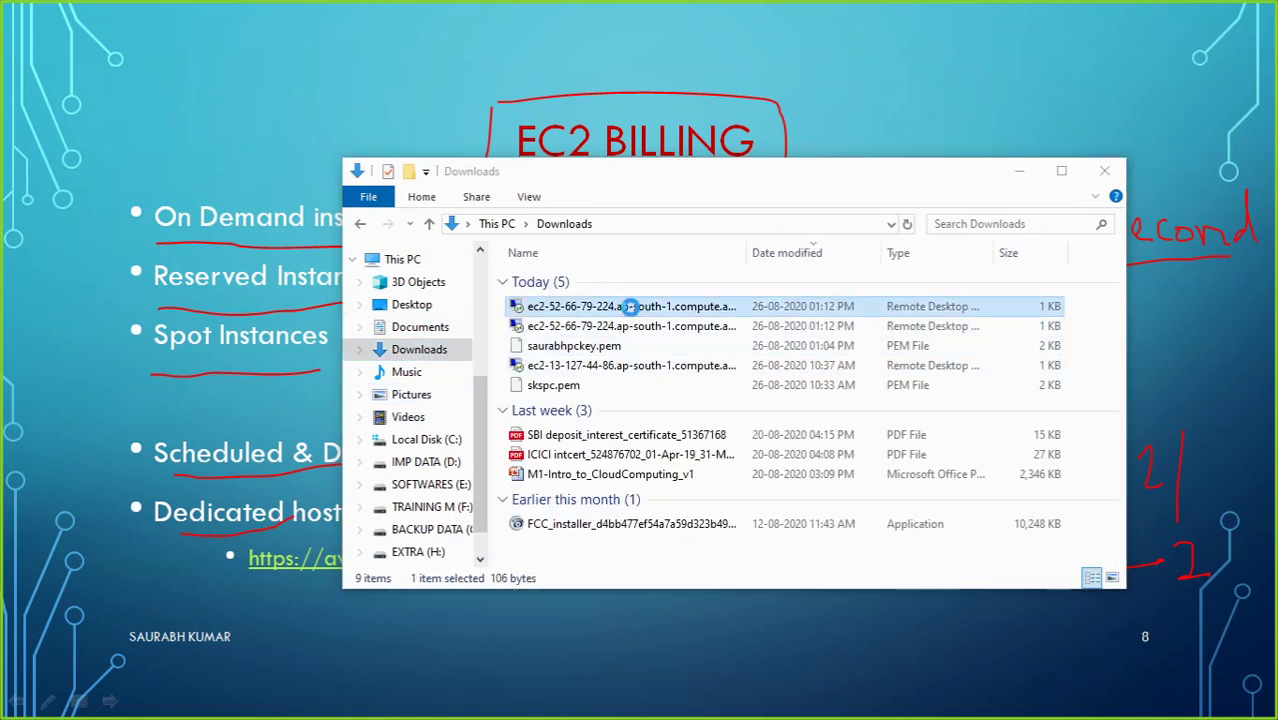
left_click(767, 451)
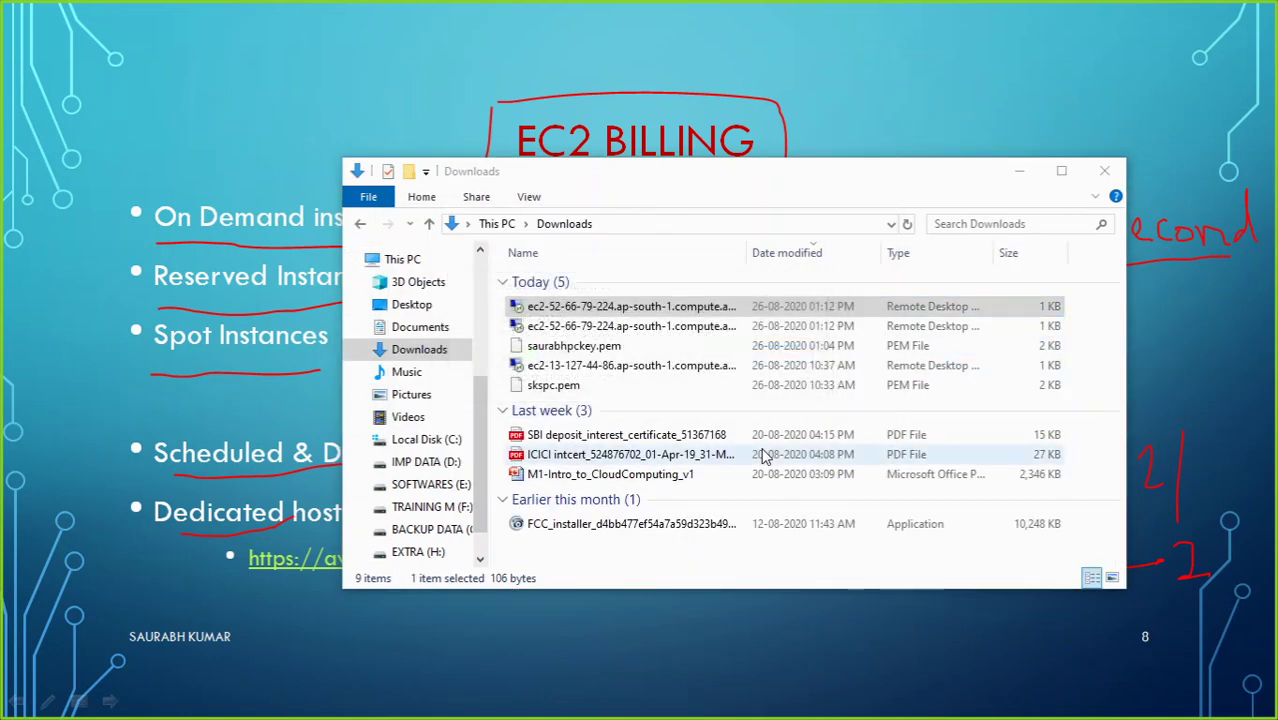
key("ctrl+v")
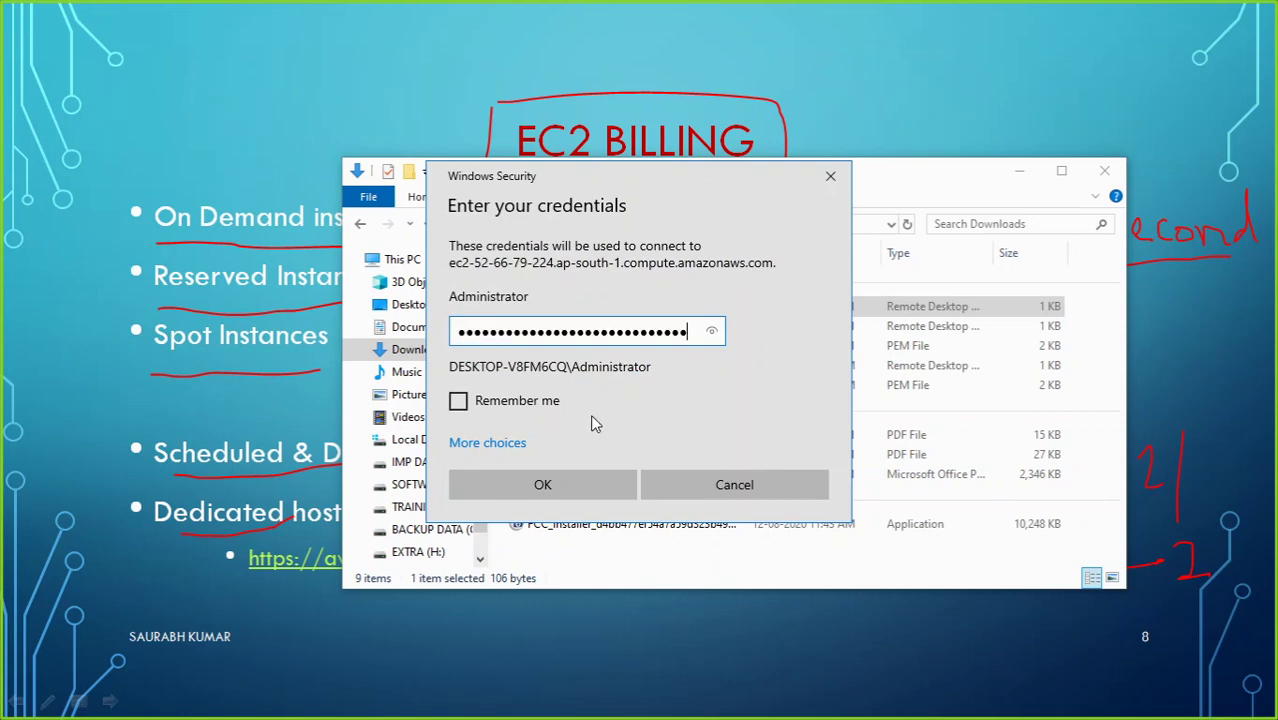
left_click(589, 486)
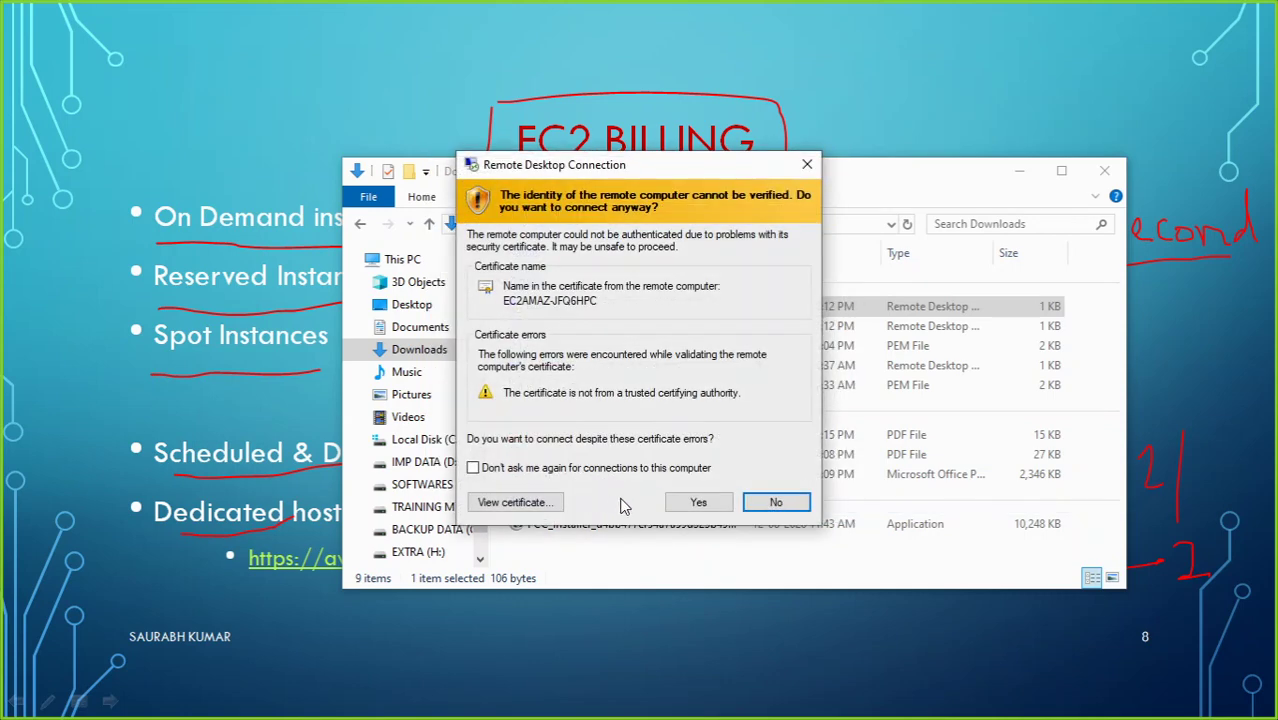
left_click(690, 501)
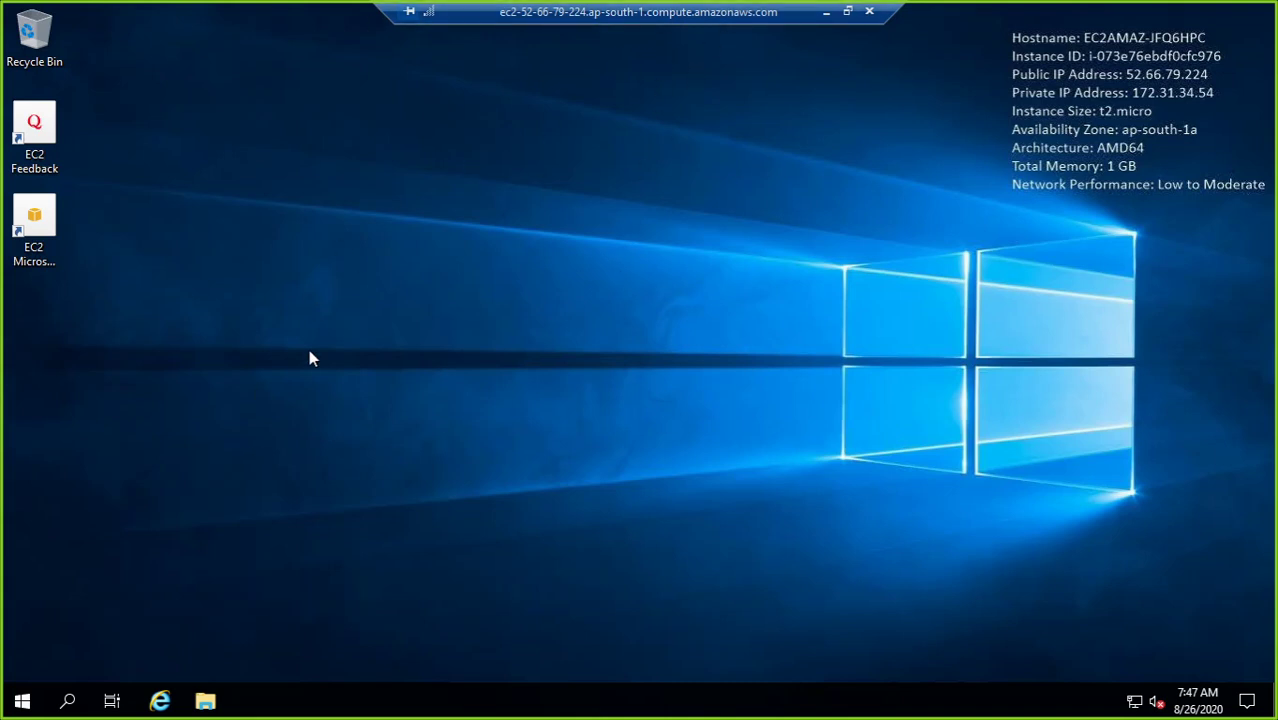
left_click(869, 11)
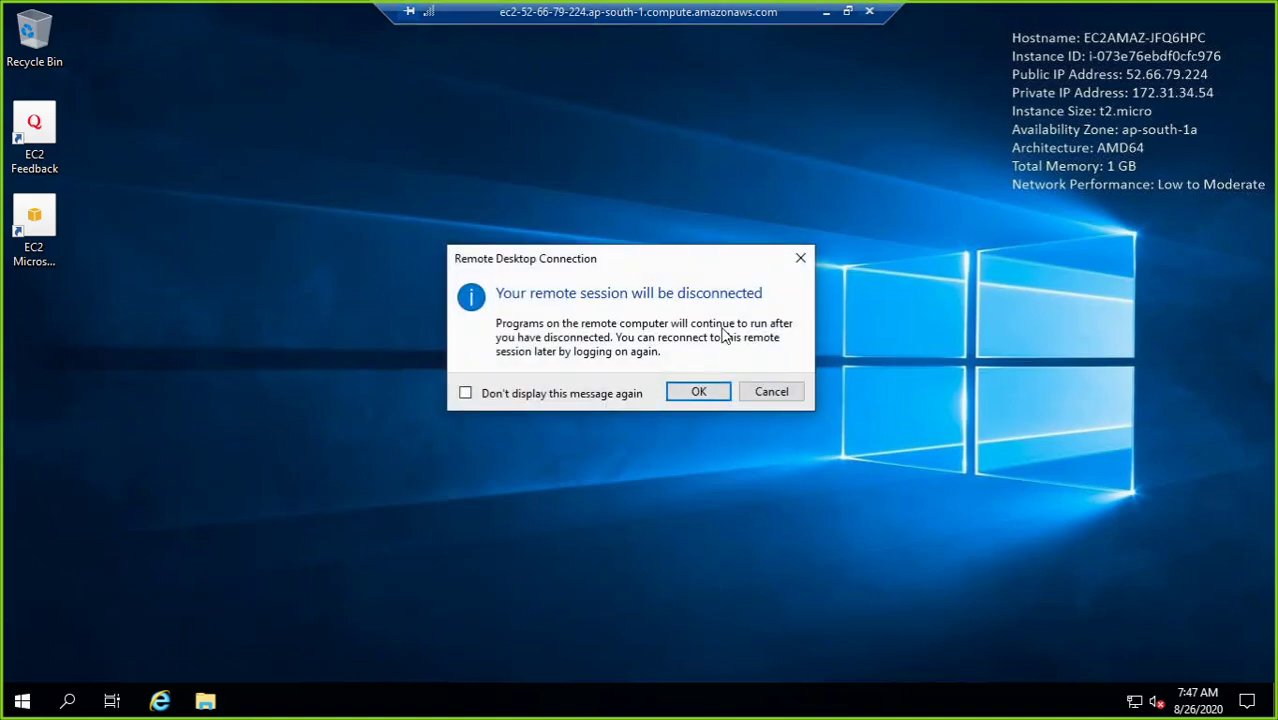
left_click(697, 392)
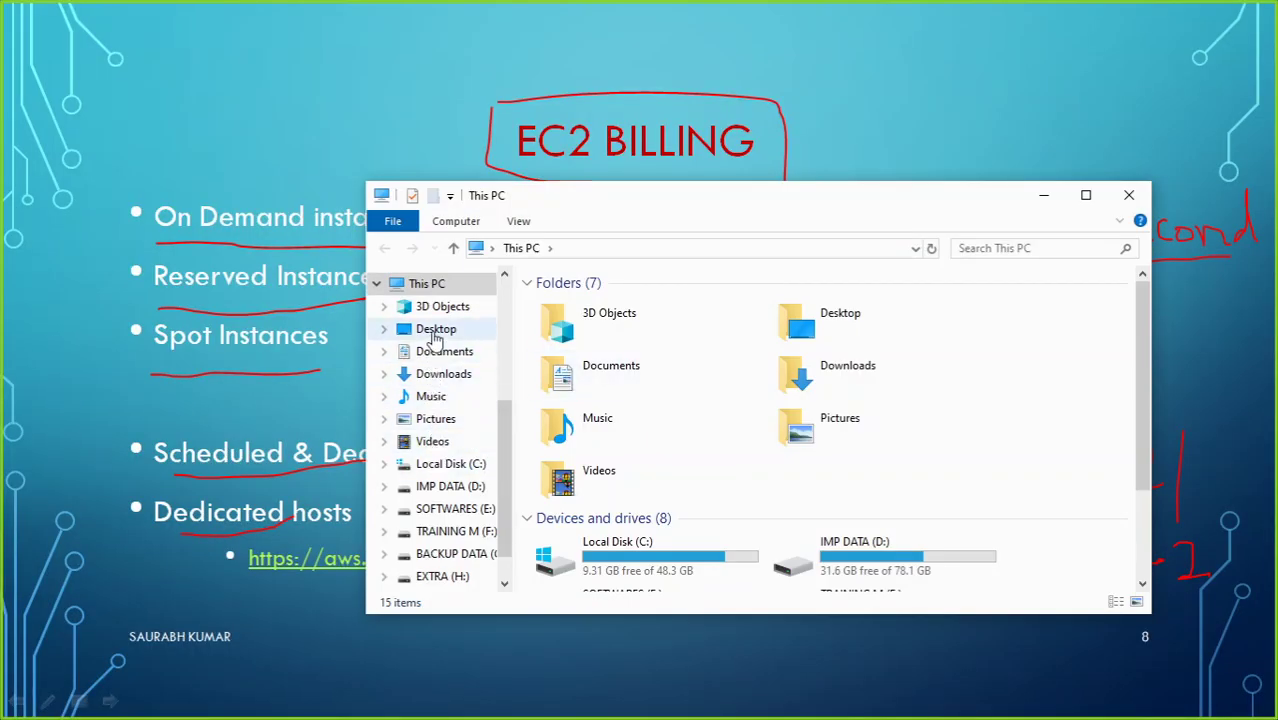
left_click(443, 373)
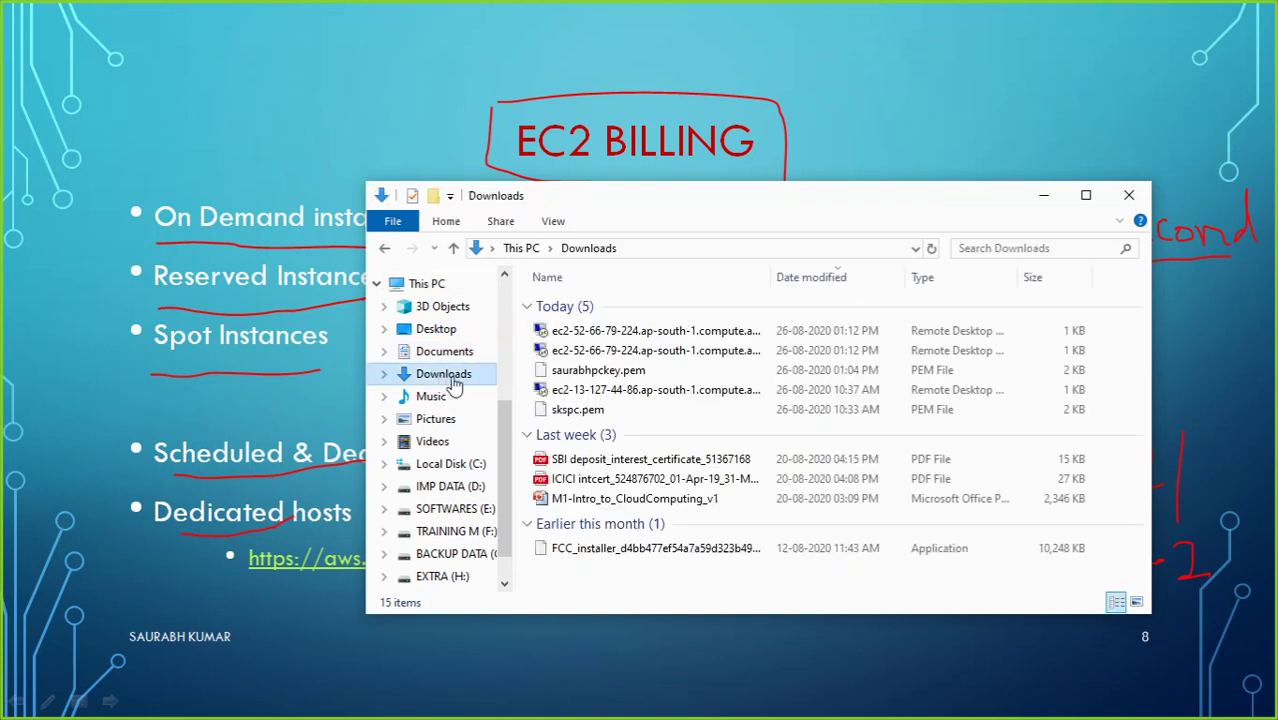
left_click(577, 338)
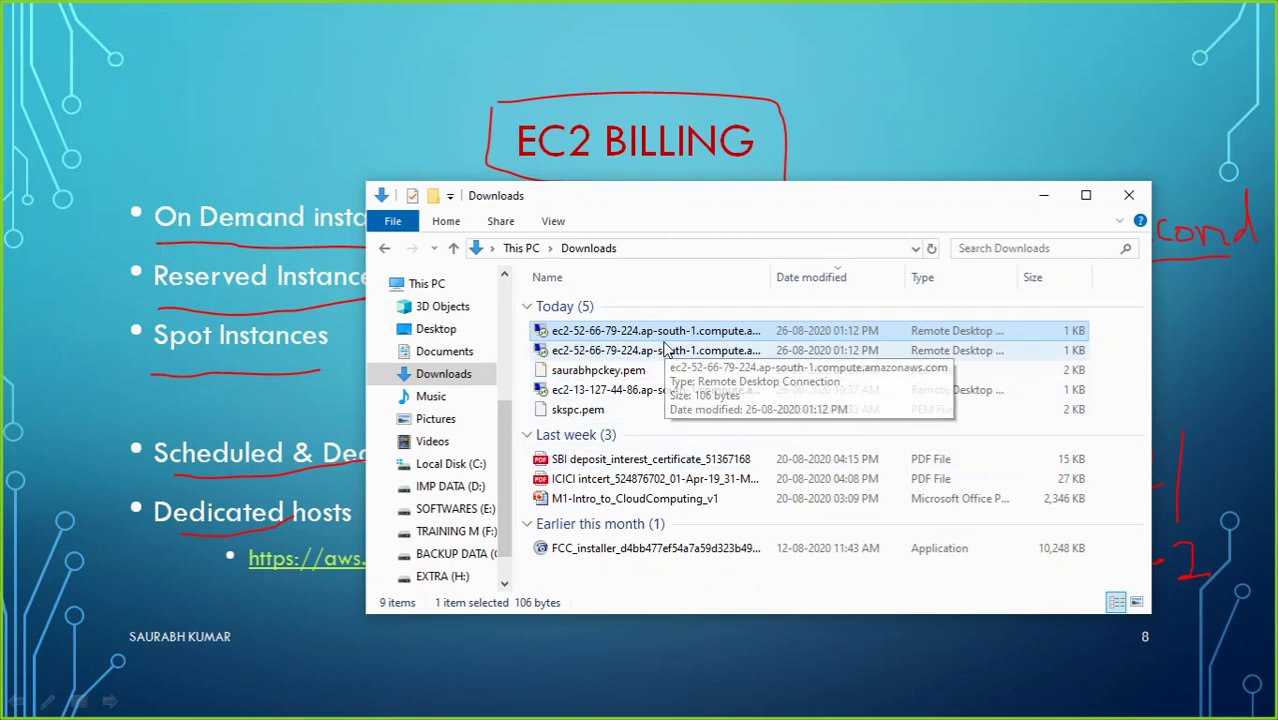
right_click(663, 332)
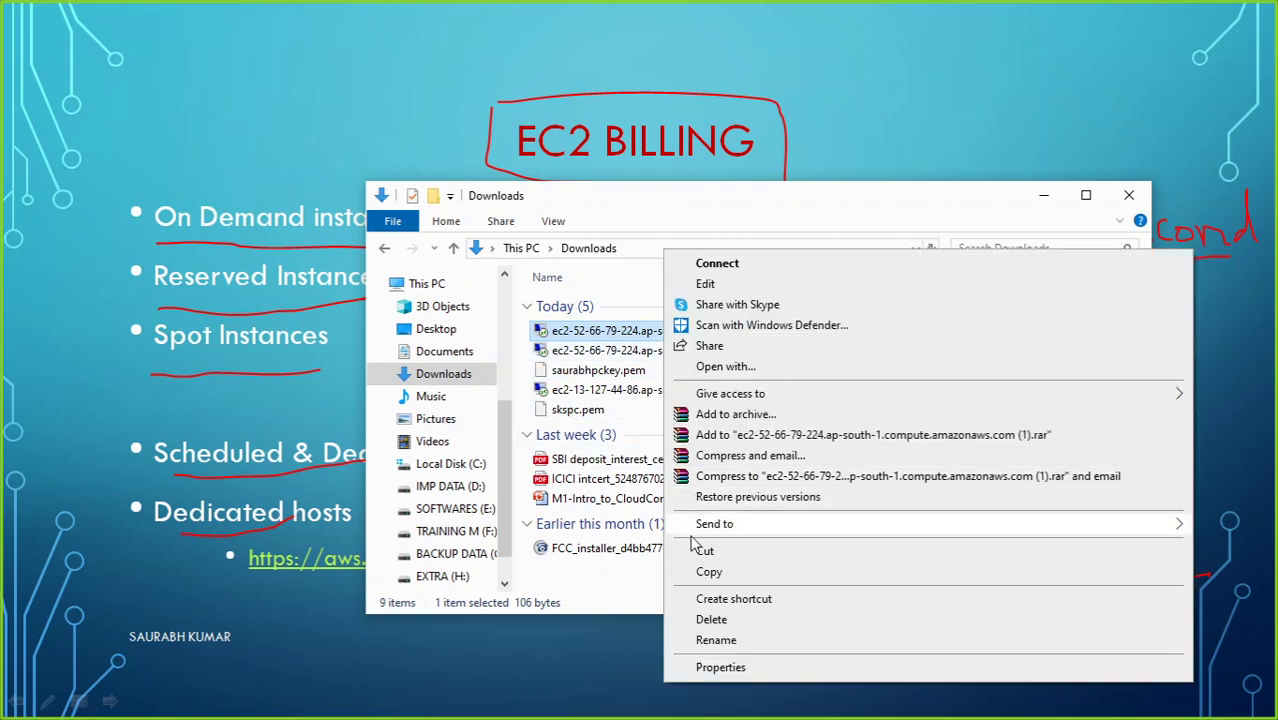
left_click(699, 566)
key("super+d")
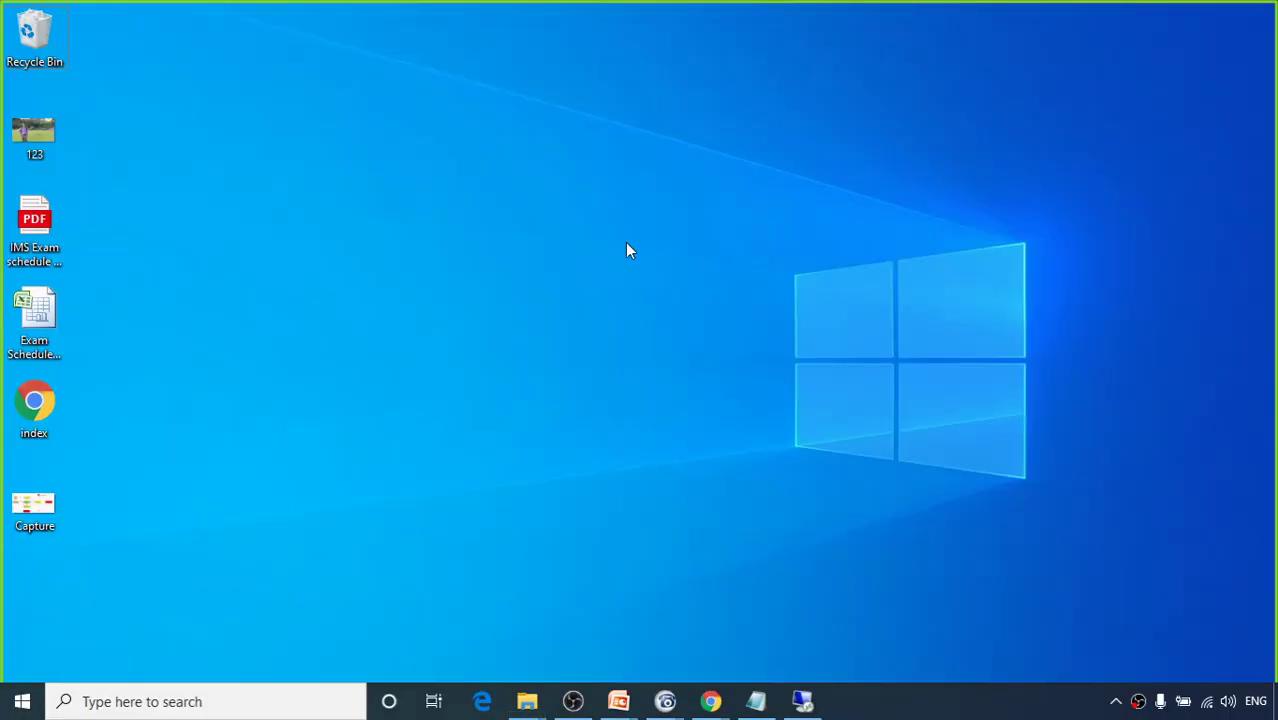
right_click(626, 250)
left_click(659, 324)
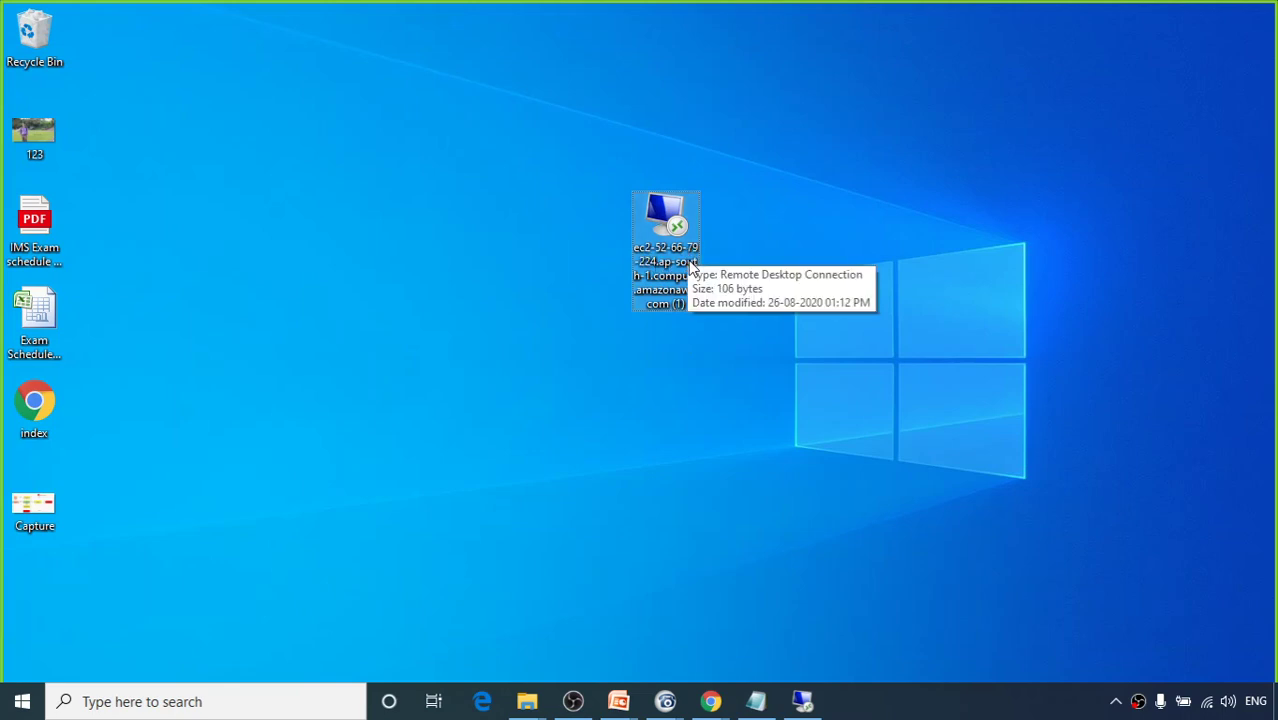
Step: Connect via the desktop .rdp file using the password copied from Notepad, accept the certificate, then disconnect
double_click(650, 264)
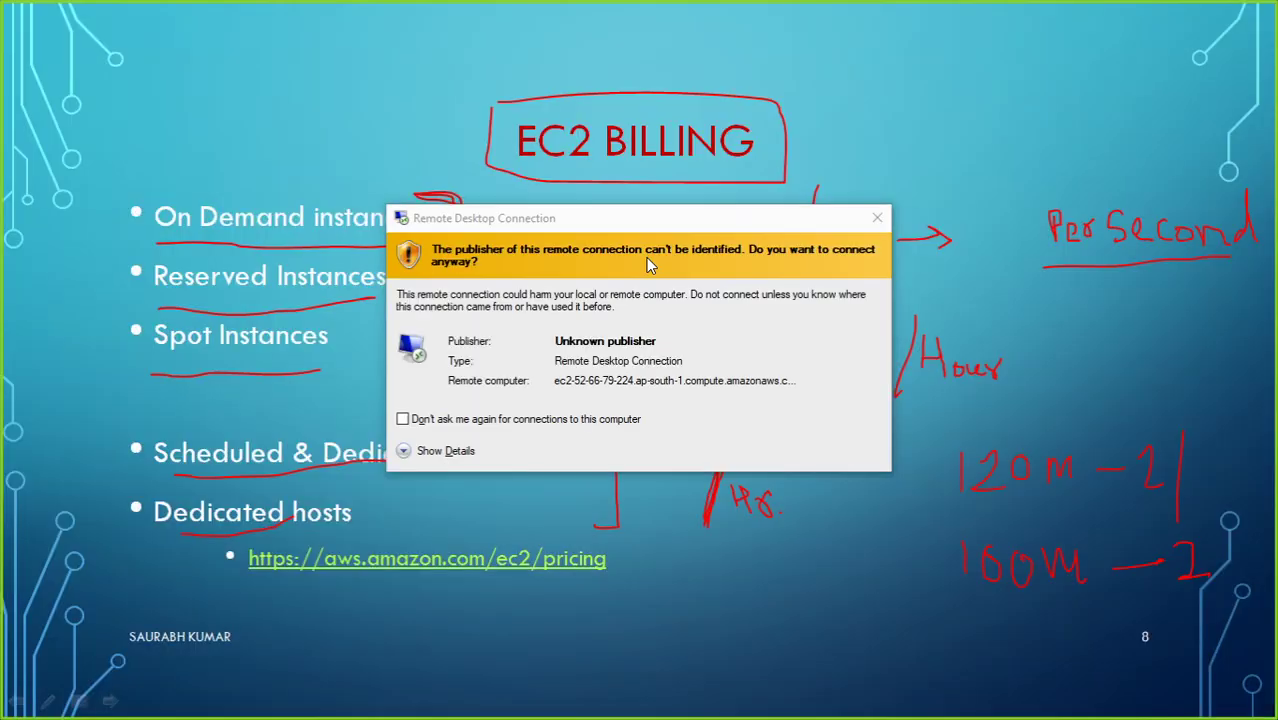
left_click(767, 457)
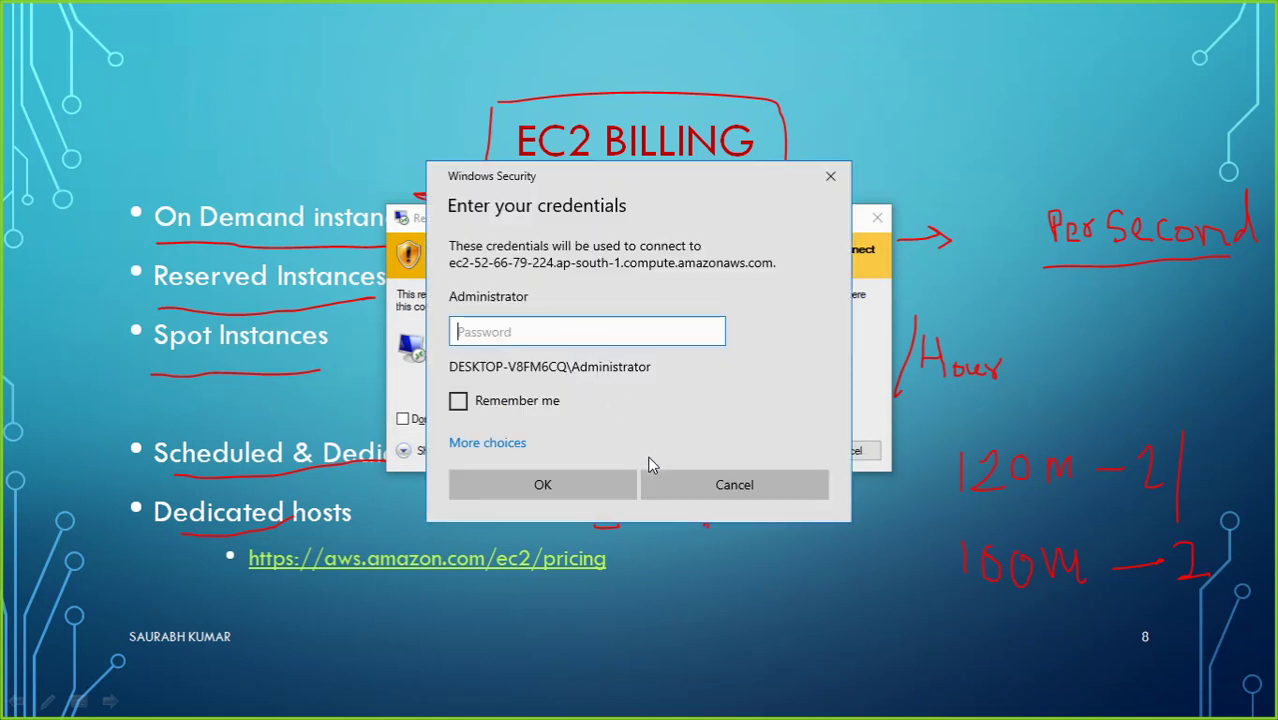
key("alt+Tab")
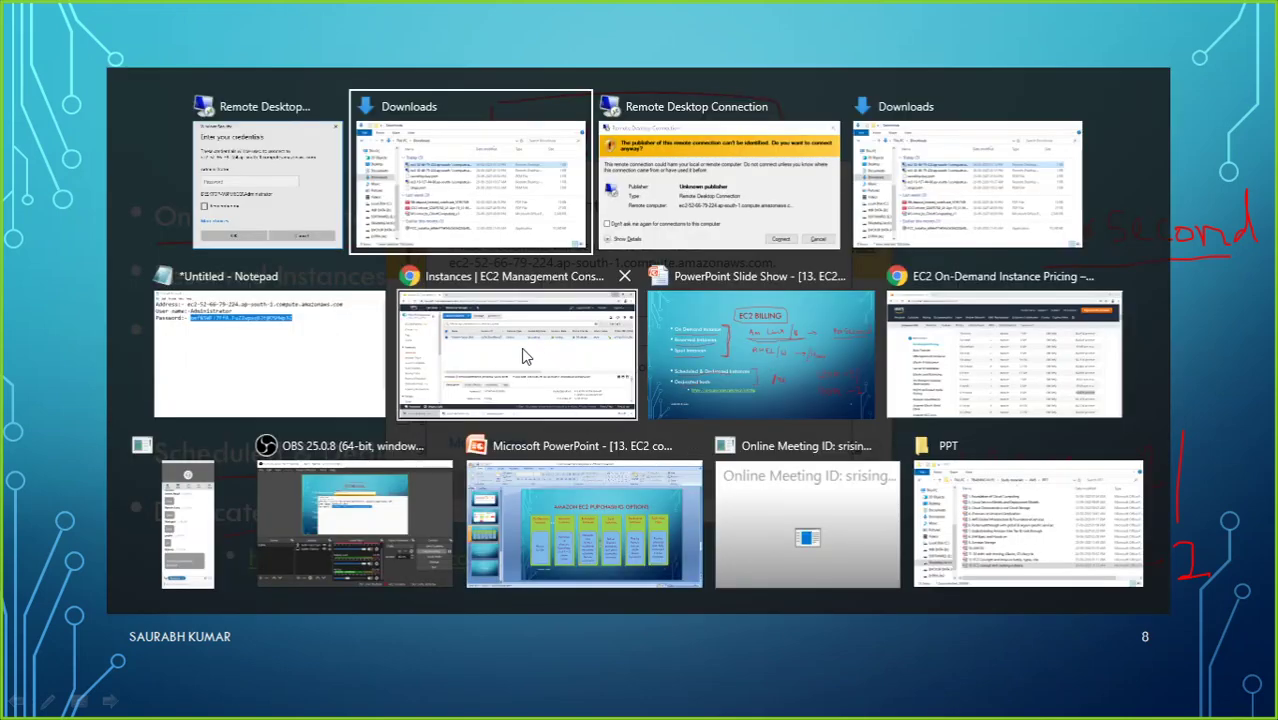
left_click(229, 362)
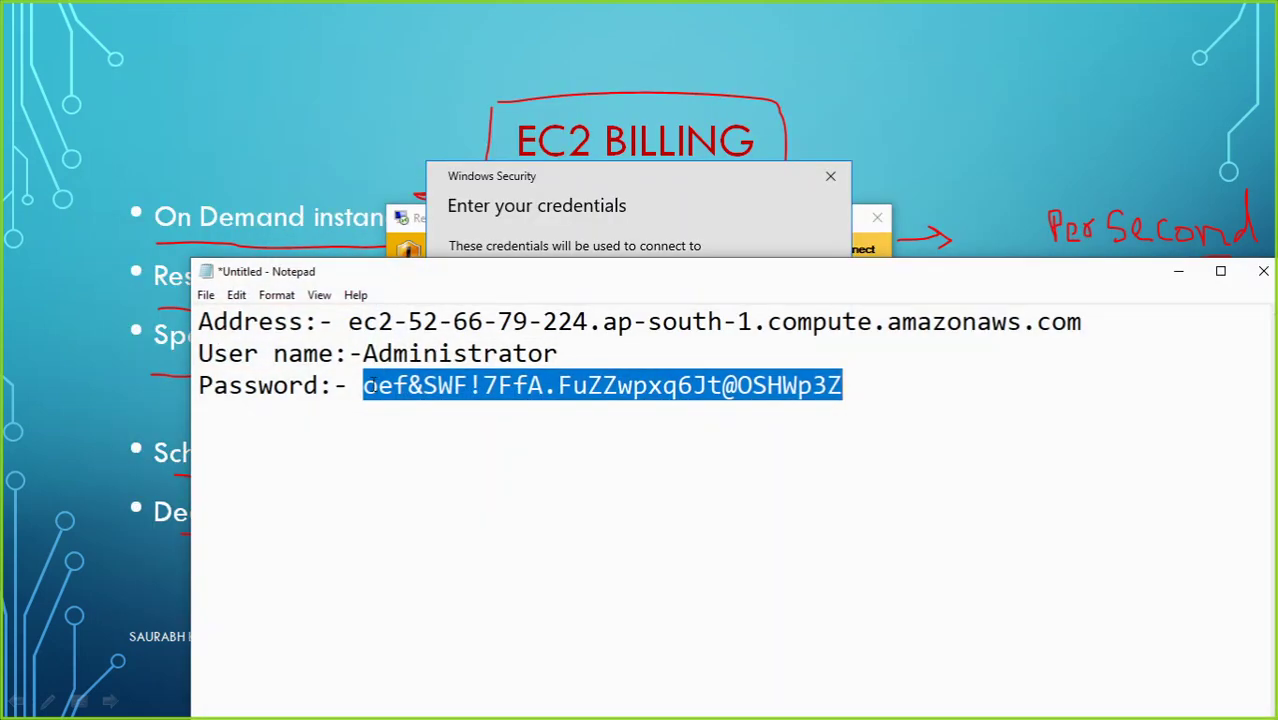
left_click(375, 385)
left_click_drag(364, 385, 845, 386)
left_click(727, 234)
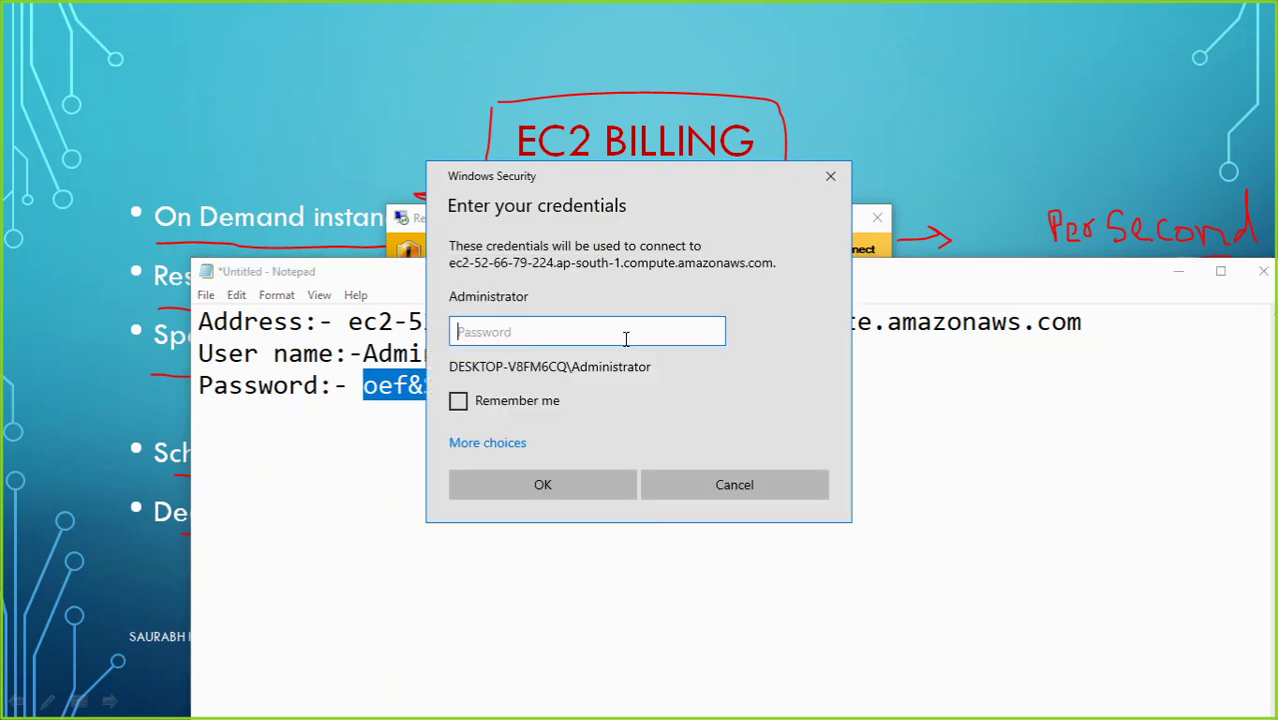
key("ctrl+v")
left_click(576, 484)
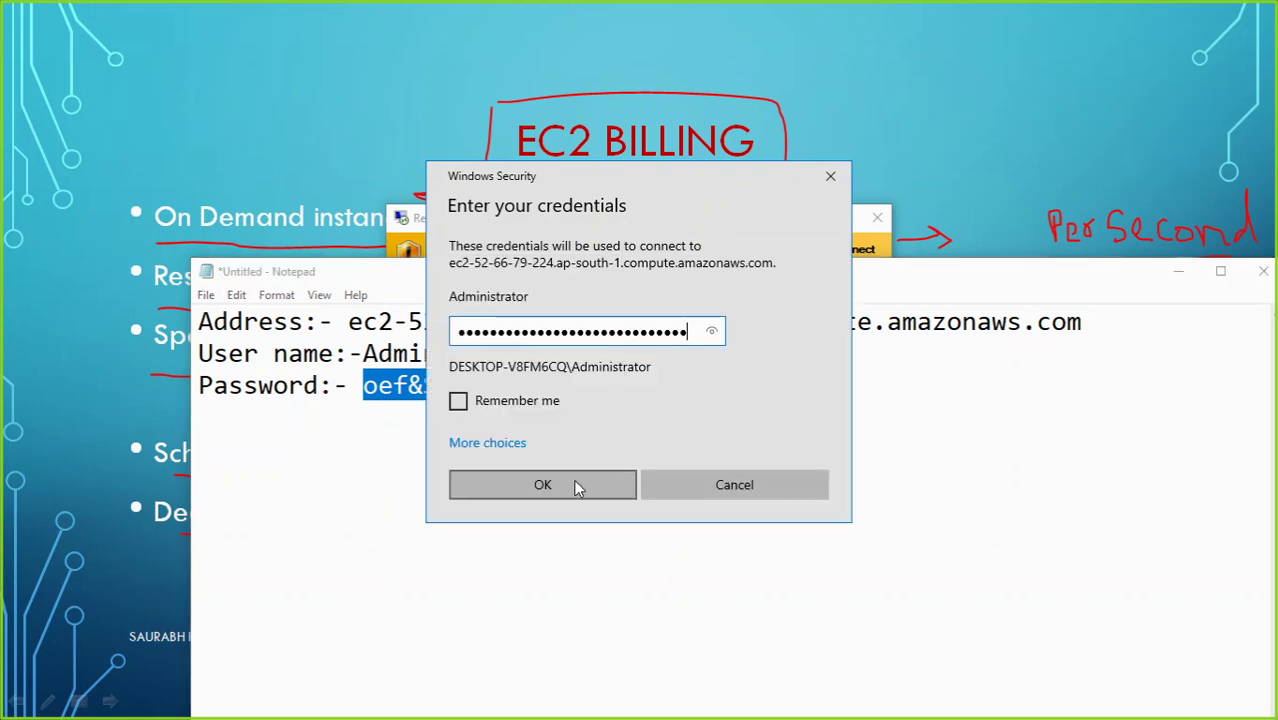
left_click(686, 504)
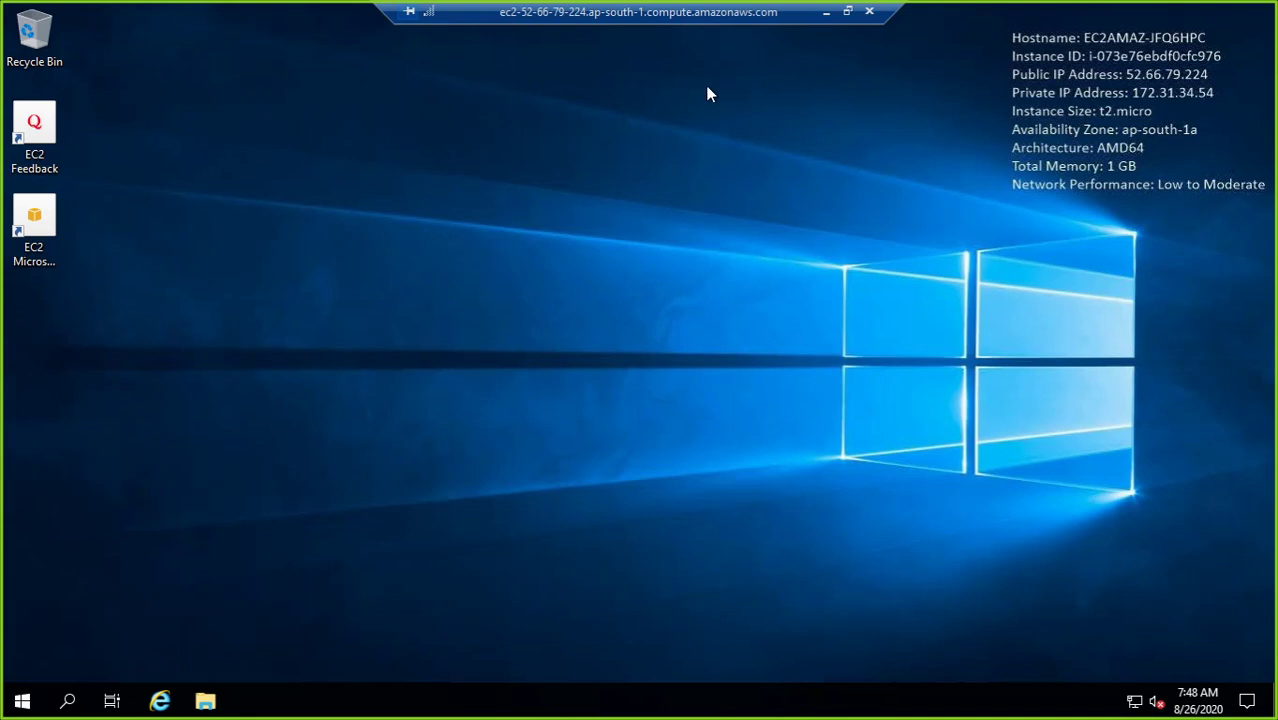
left_click(868, 15)
Step: Confirm the disconnect, cancel closing the unsaved notes, and switch to the EC2 Instances page
left_click(692, 389)
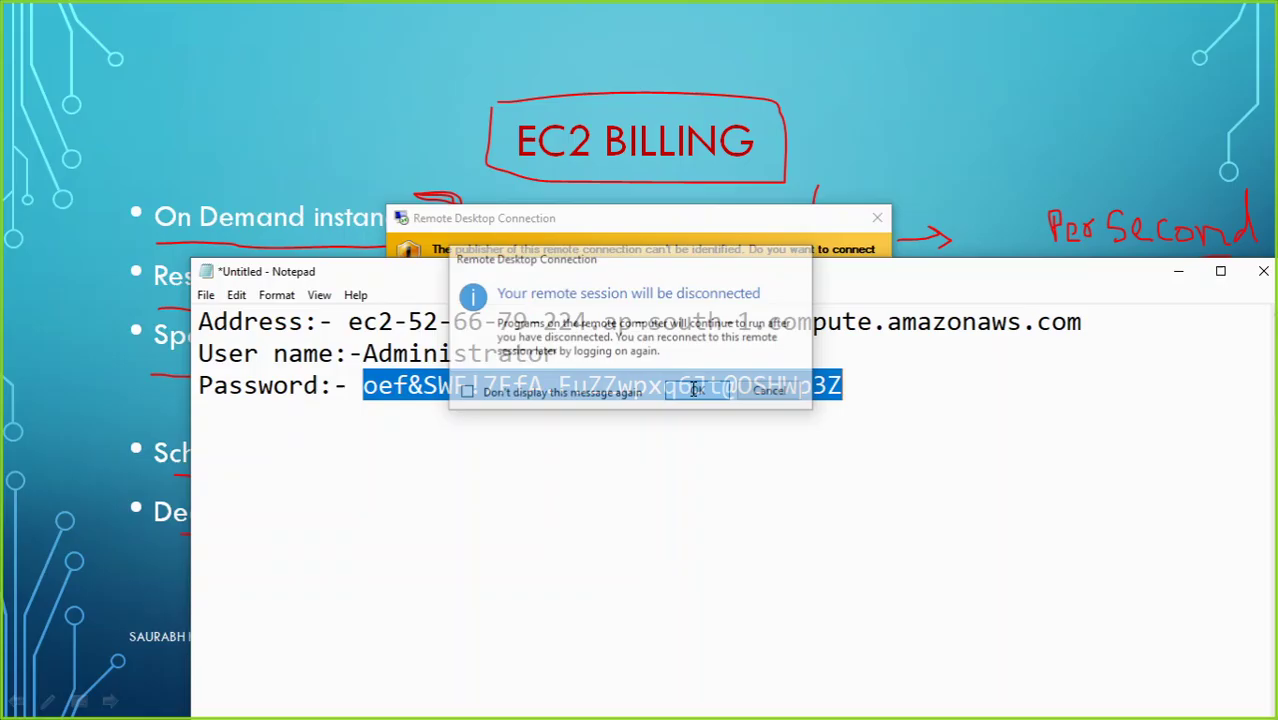
left_click(1263, 271)
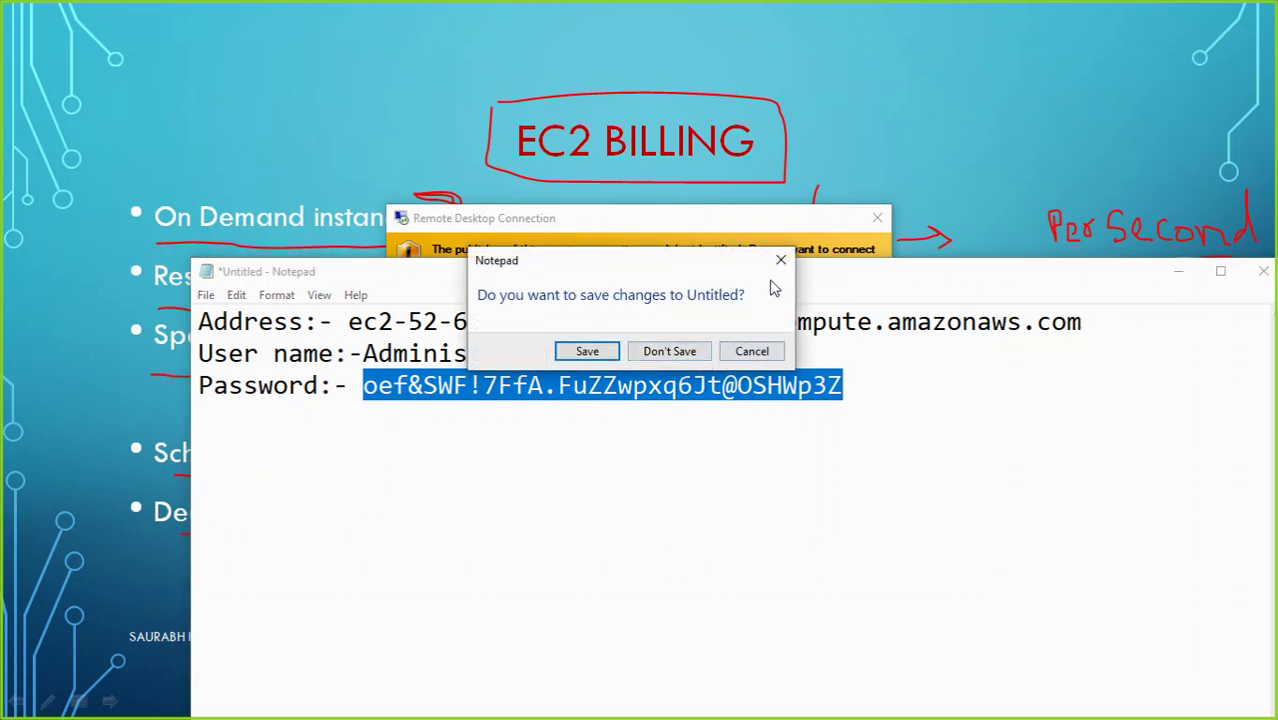
left_click(752, 352)
key("alt+Tab")
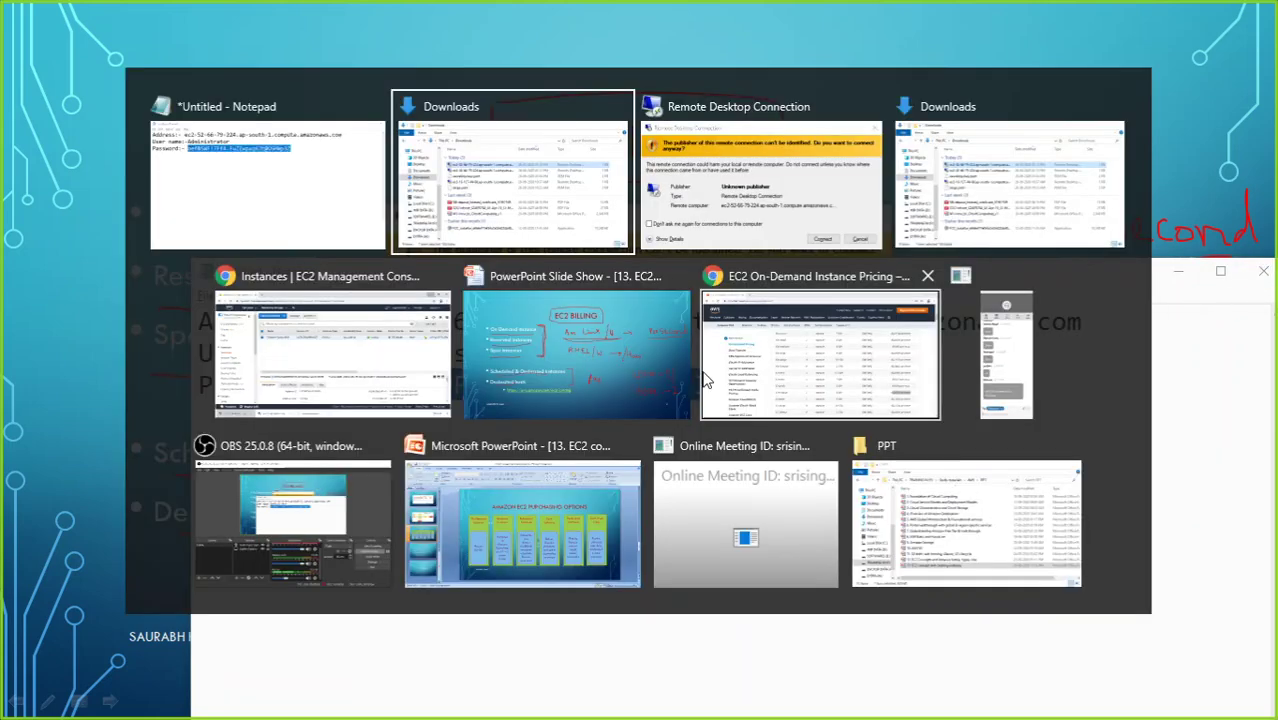
left_click(358, 345)
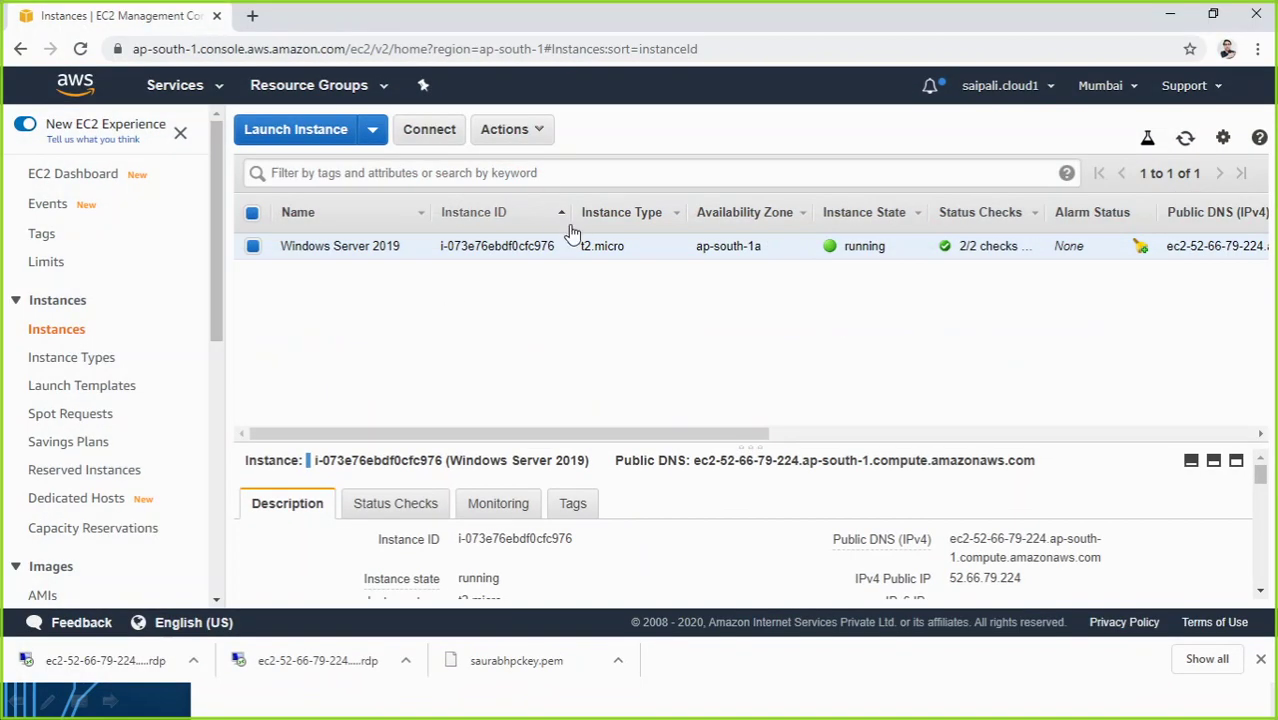
Step: Stop the Windows Server 2019 instance via Instance State > Stop and confirm
right_click(637, 256)
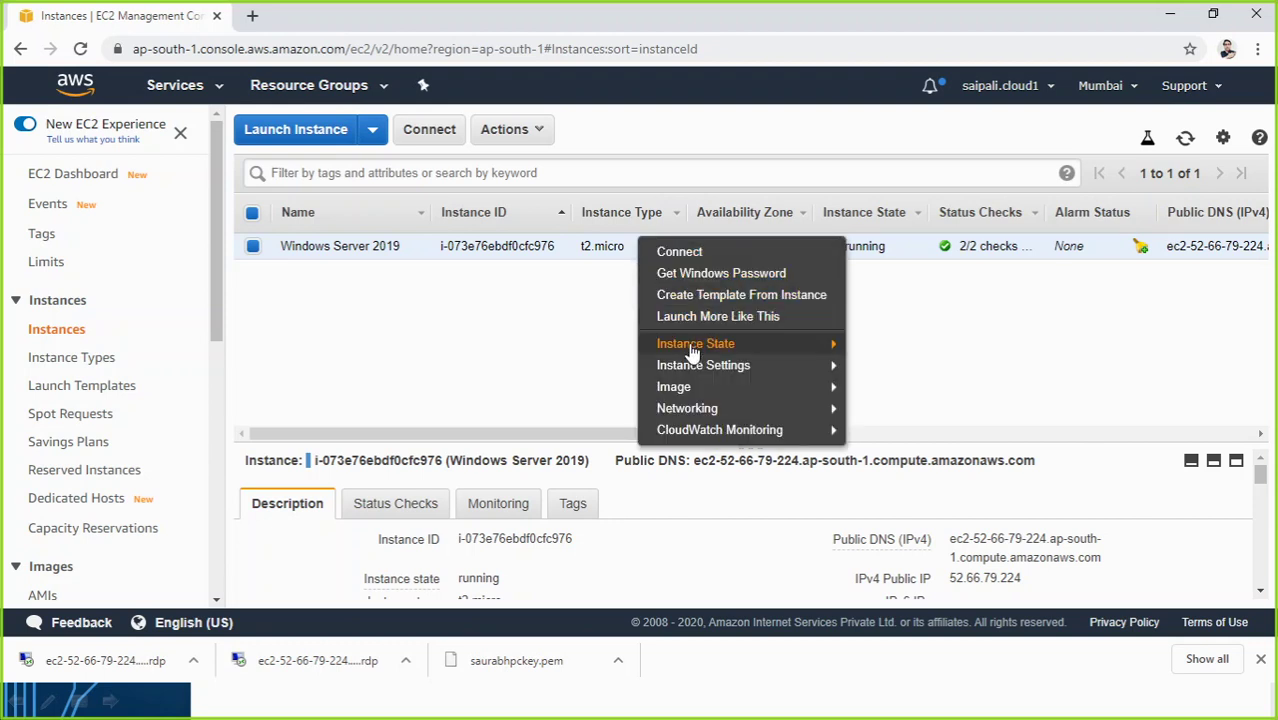
mouse_move(688, 394)
mouse_move(675, 346)
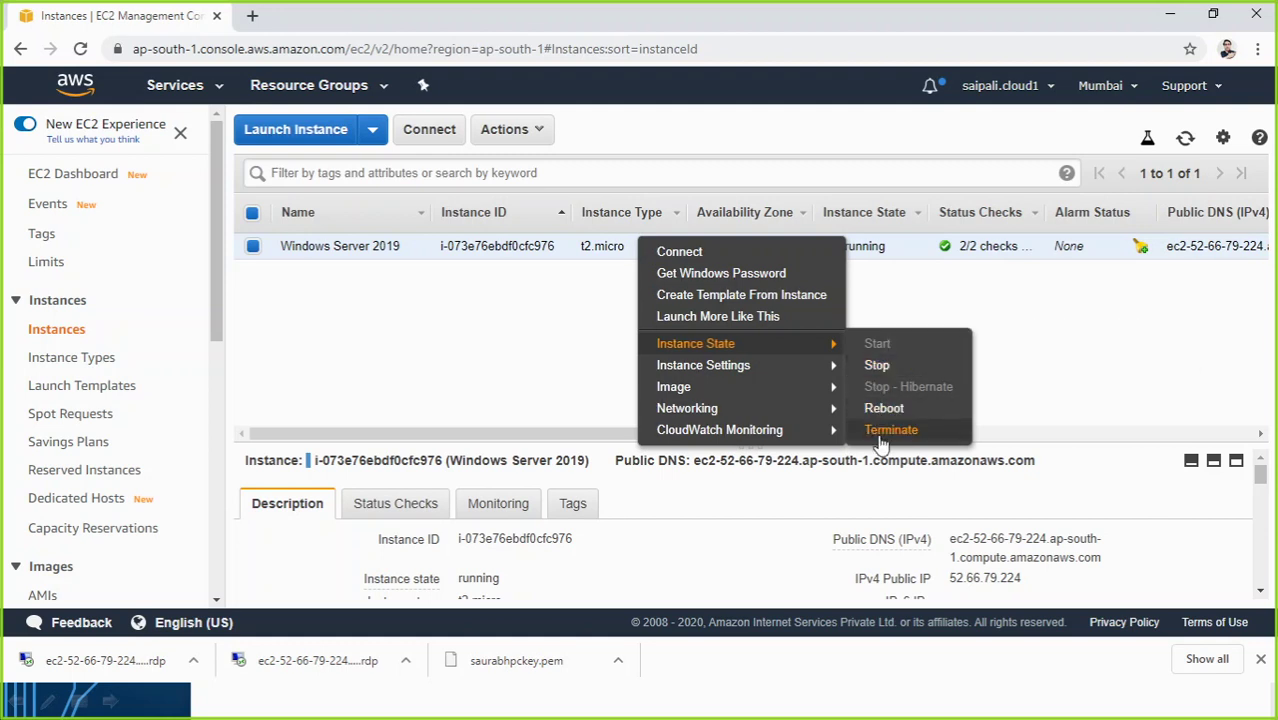
left_click(877, 367)
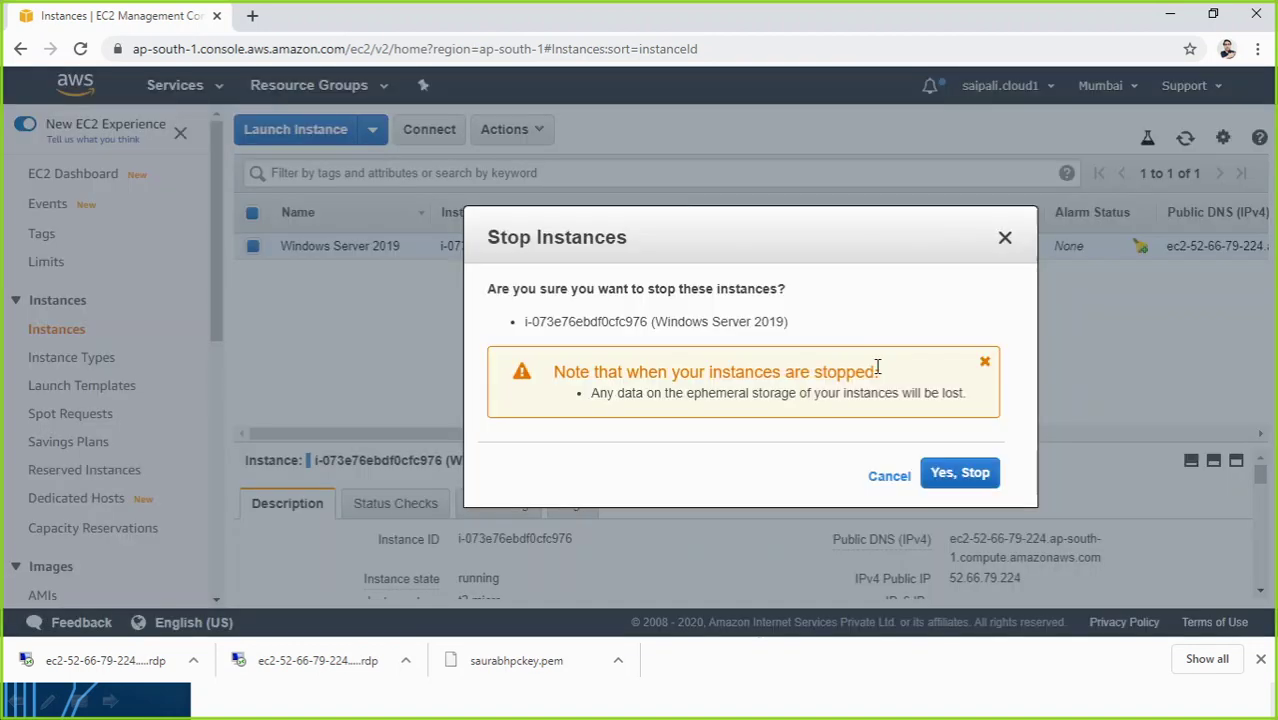
left_click(945, 475)
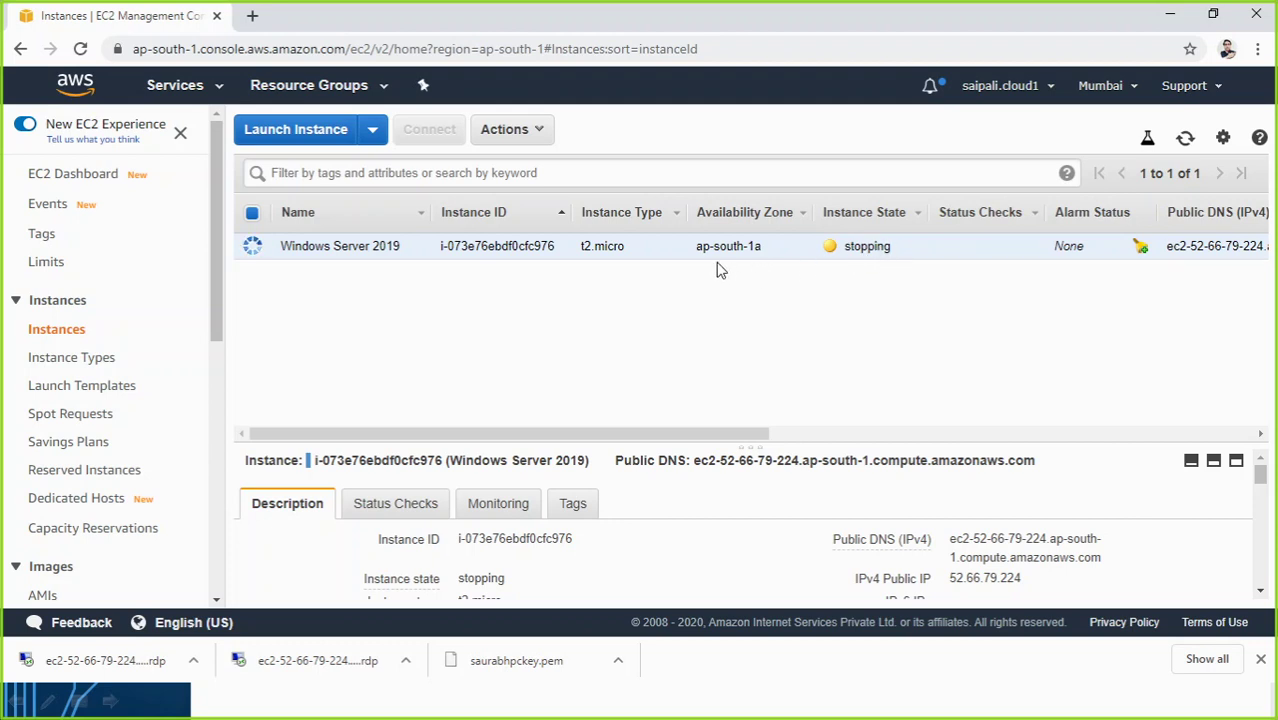
right_click(683, 252)
Step: Reach Terminate under the instance's Instance State menu twice, backing out without terminating
mouse_move(742, 346)
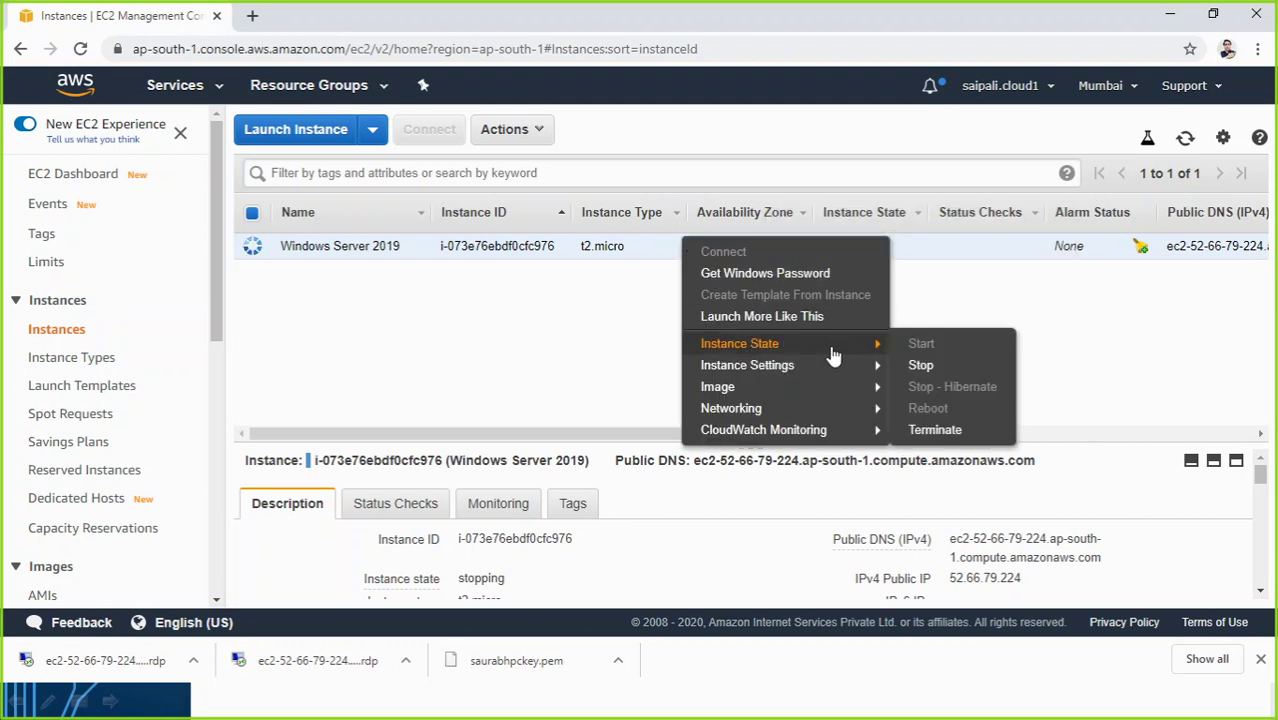
left_click(573, 332)
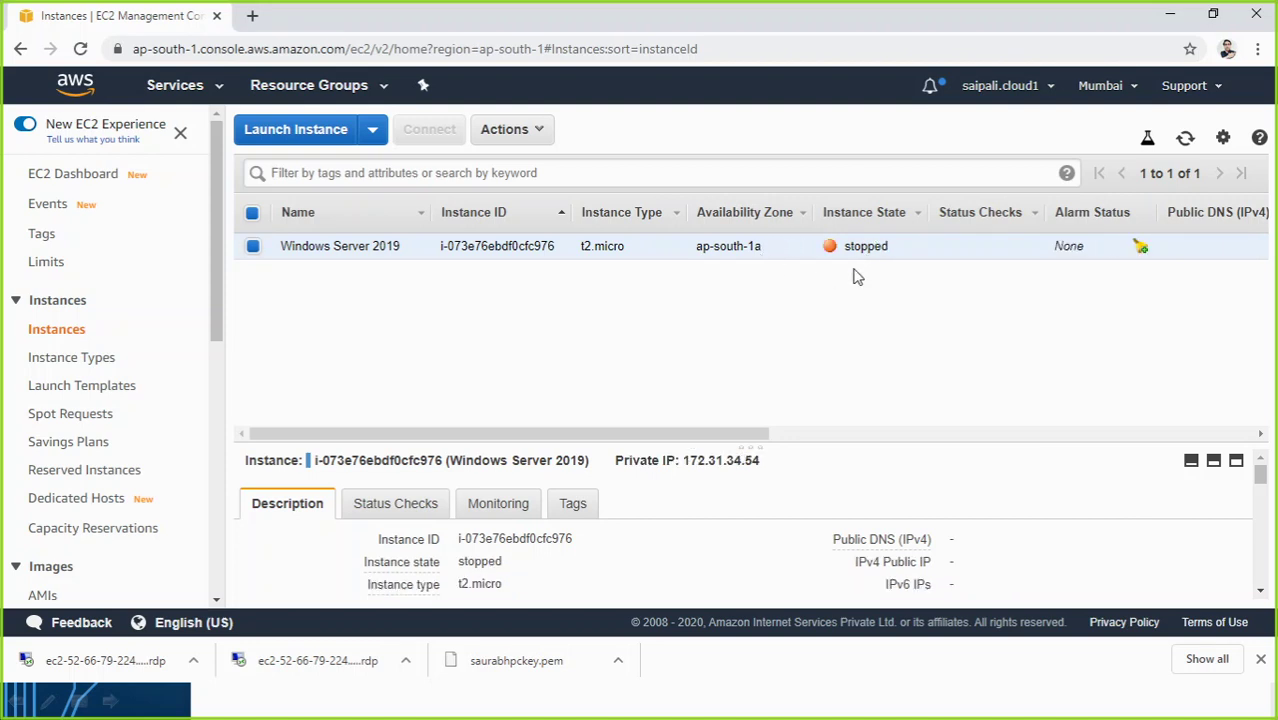
right_click(806, 256)
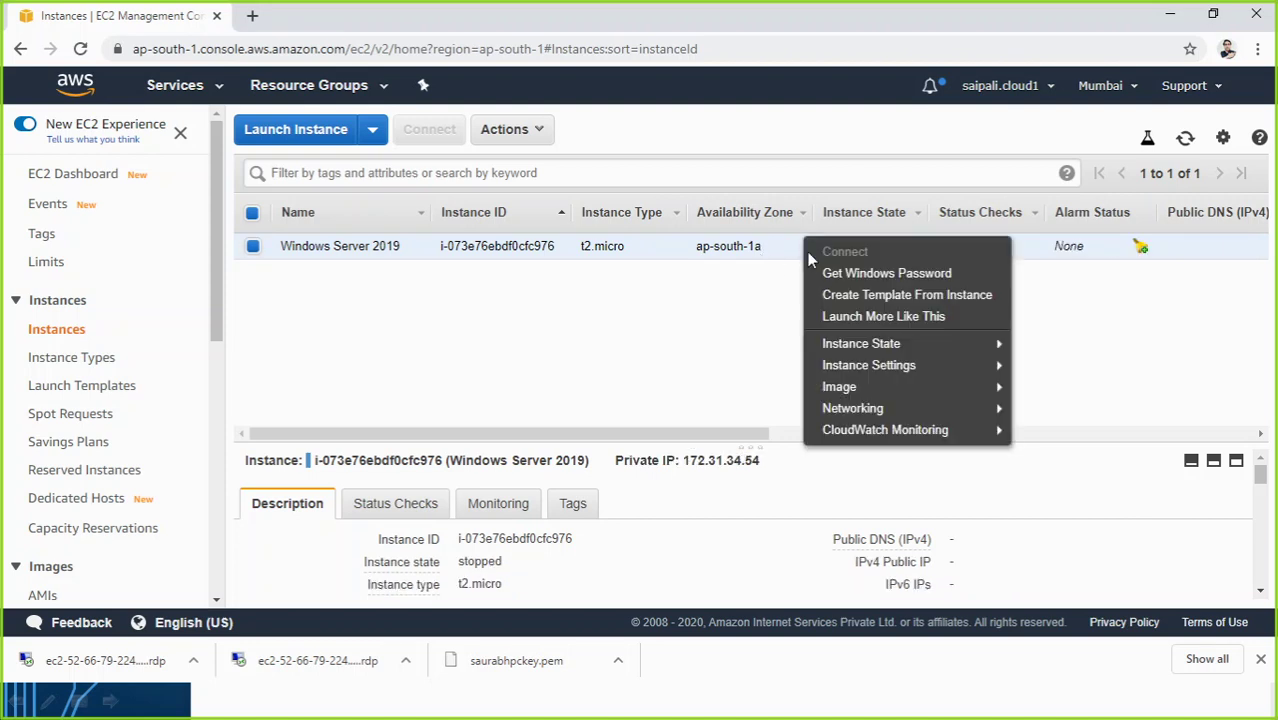
mouse_move(859, 345)
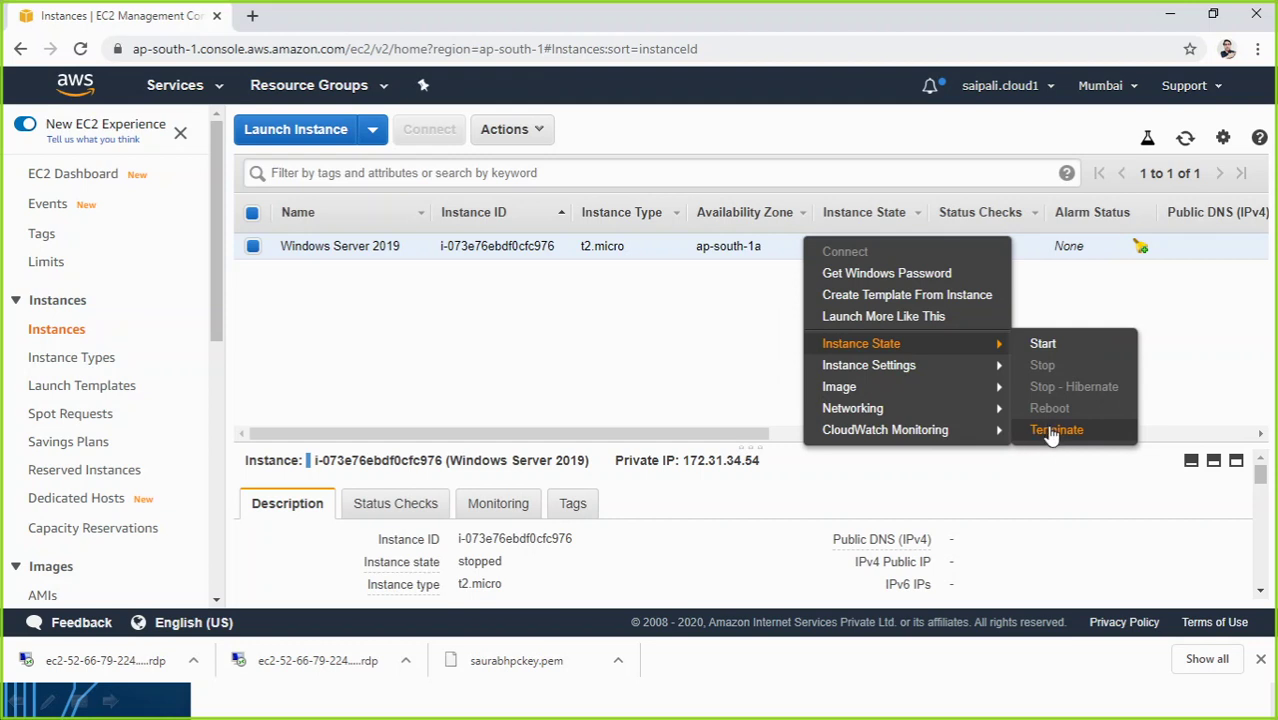
left_click(752, 376)
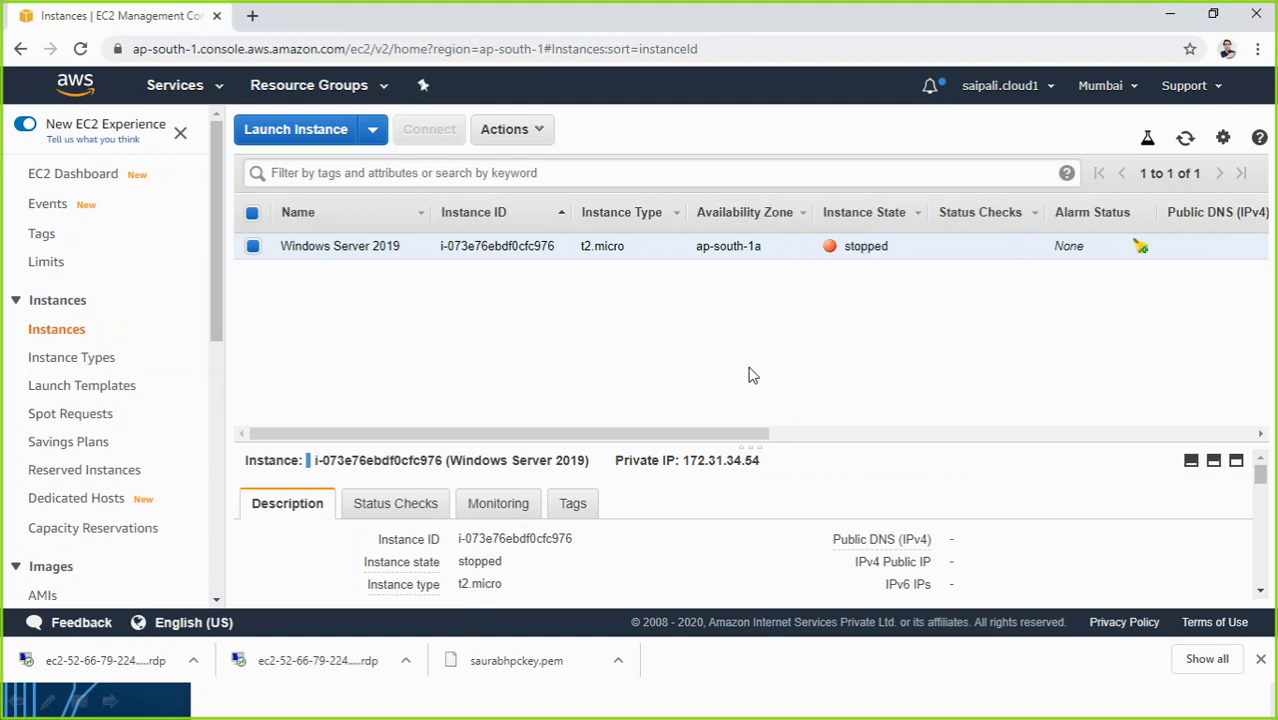
right_click(716, 251)
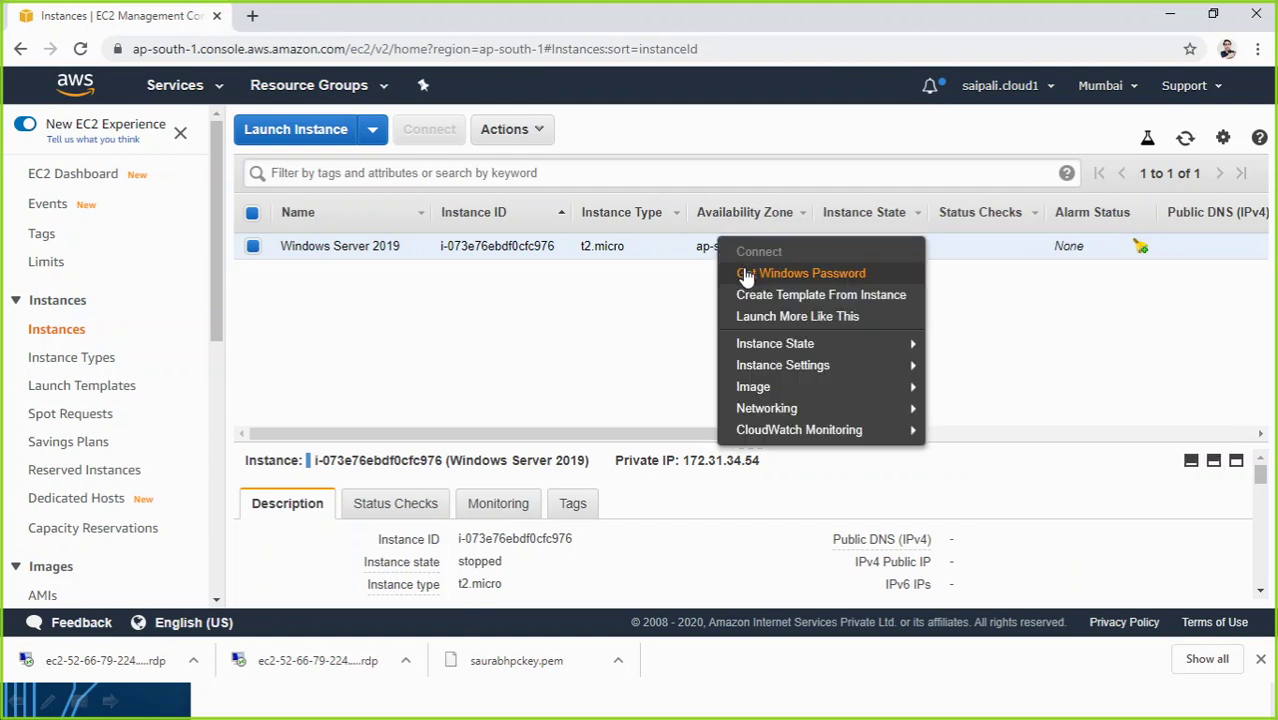
mouse_move(769, 347)
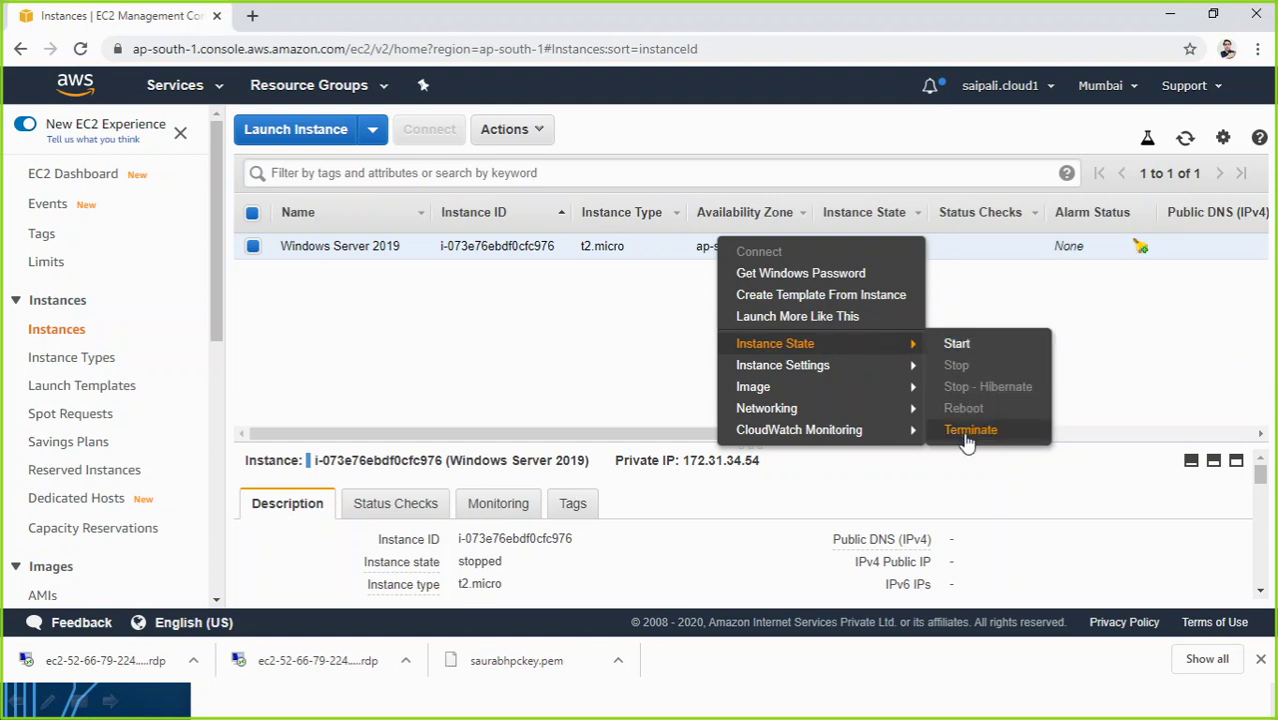
left_click(660, 375)
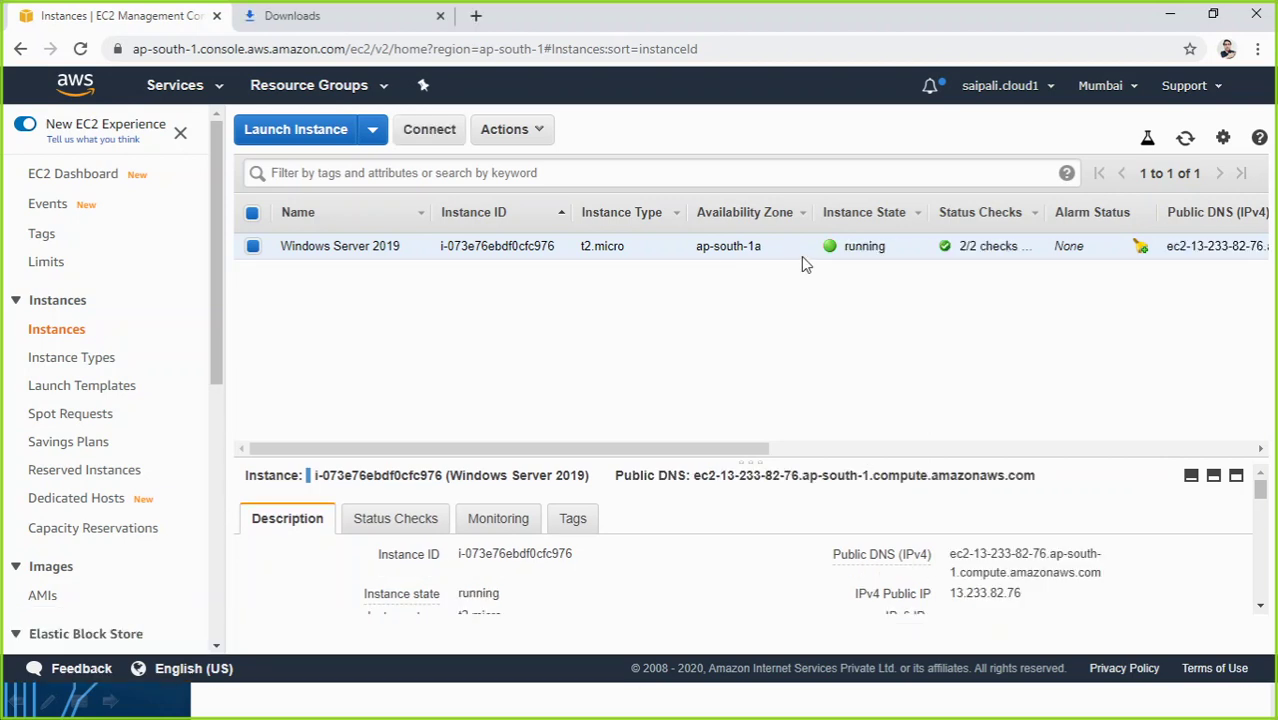
key("alt+Tab")
key("alt+Tab")
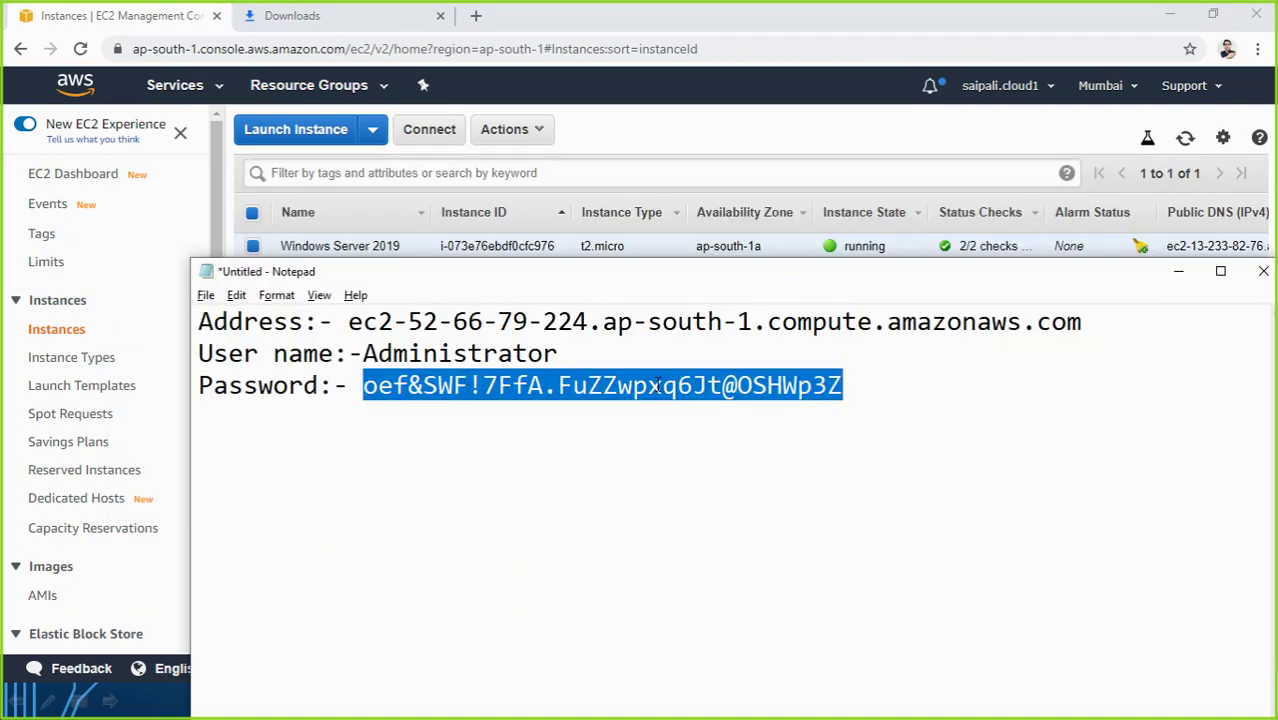
key("alt+Tab")
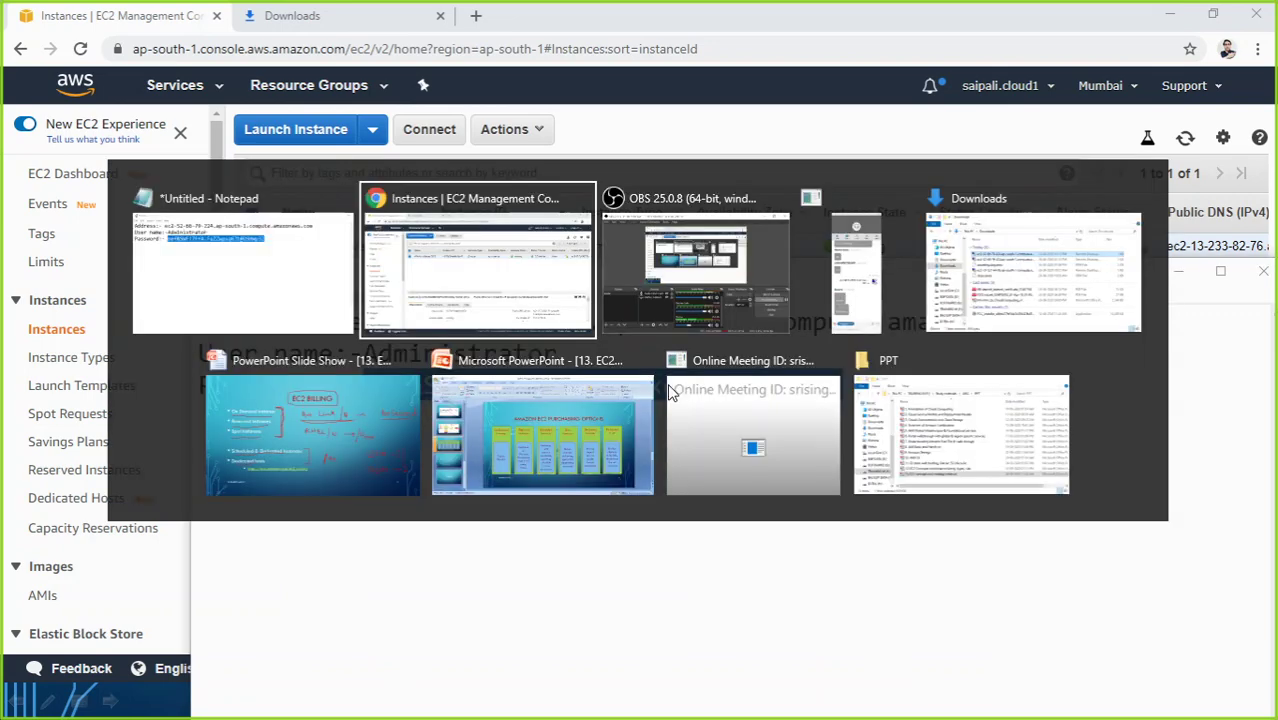
left_click(500, 268)
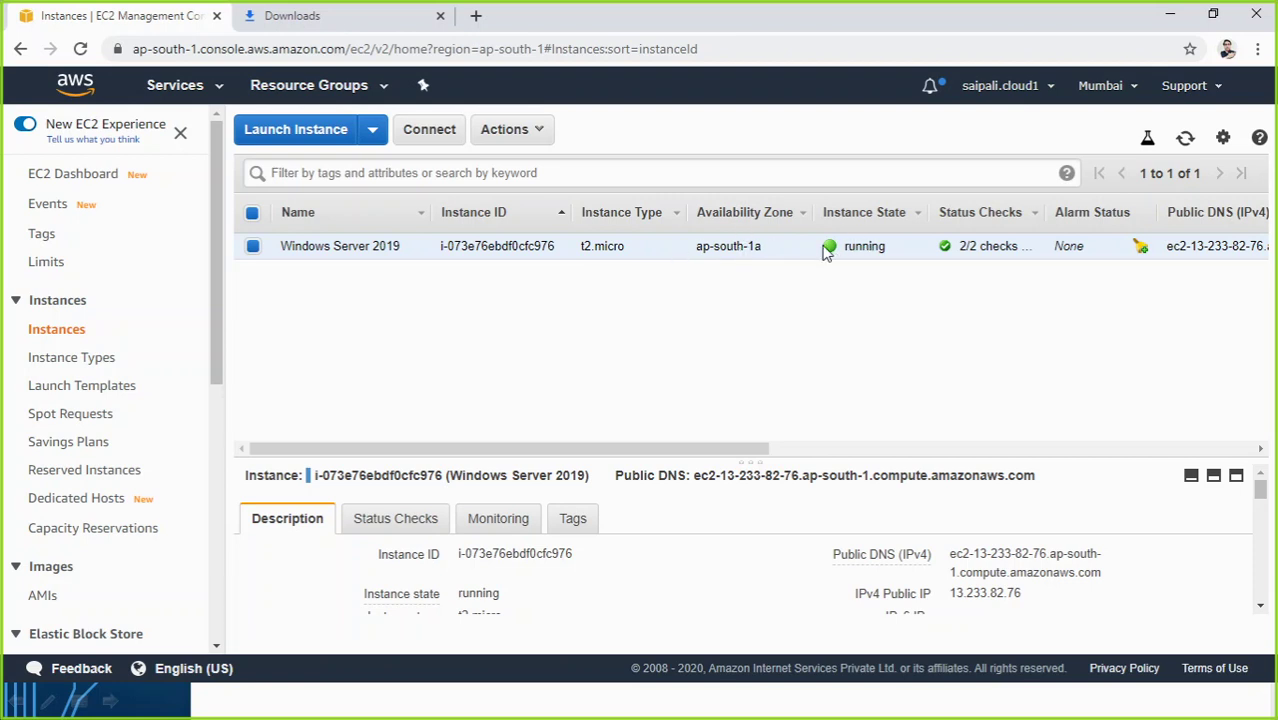
Step: Download the instance's .rdp file and log in as Administrator, accepting the certificate
left_click(432, 128)
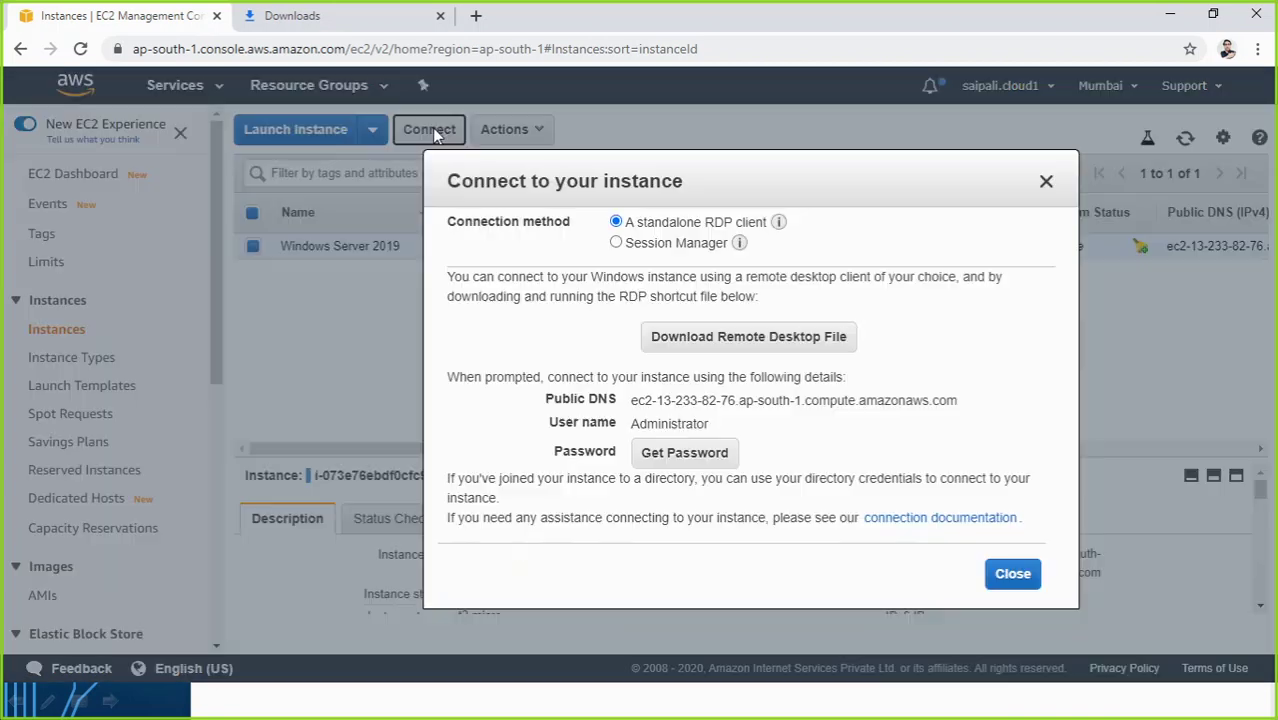
left_click(665, 337)
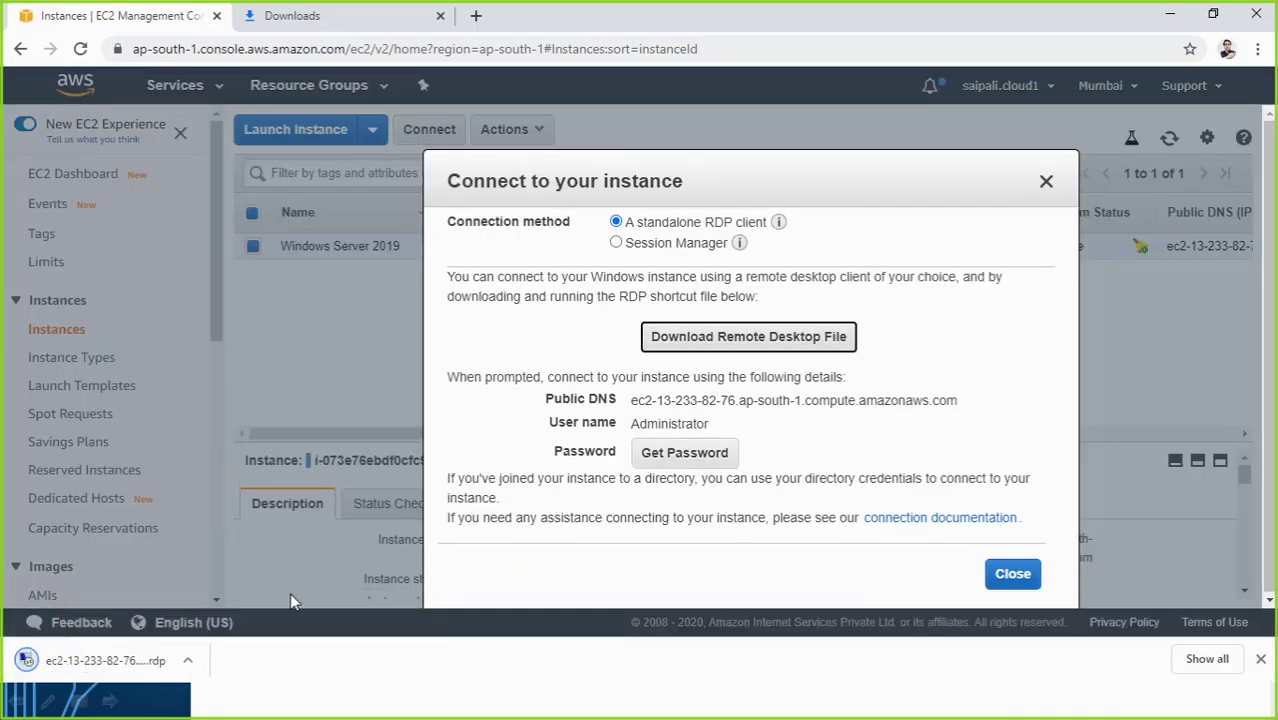
left_click(125, 668)
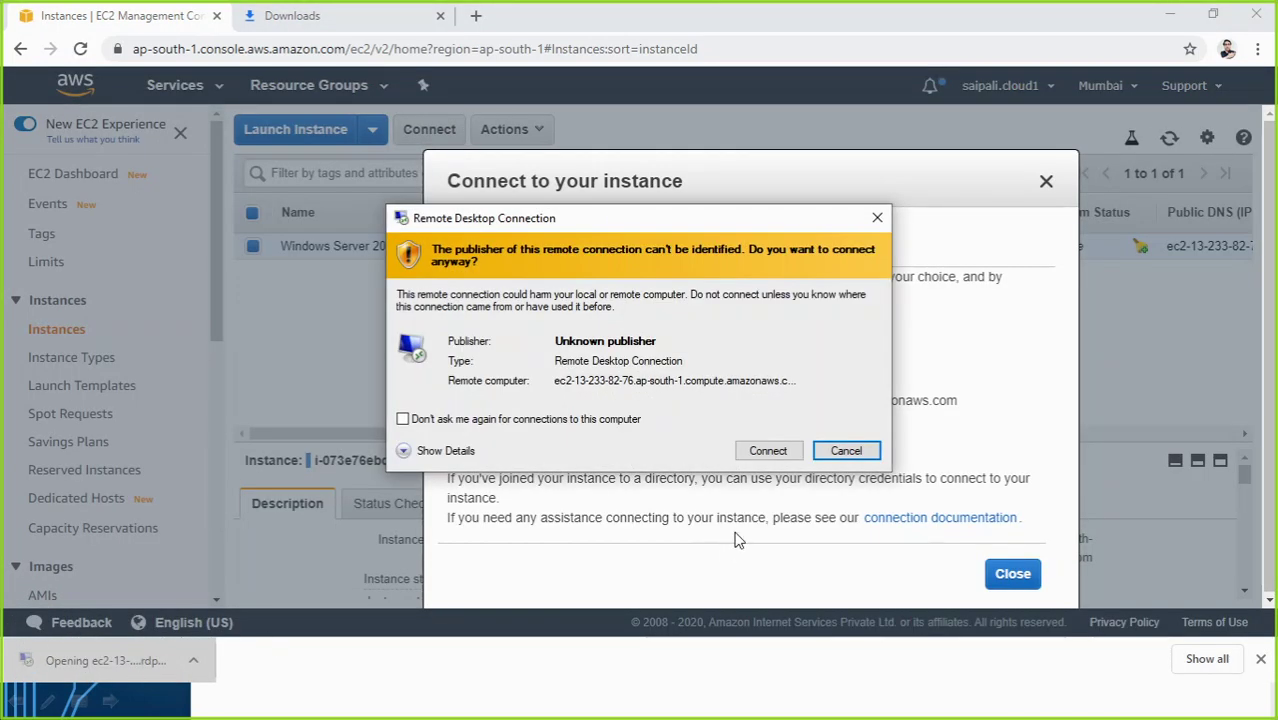
left_click(767, 451)
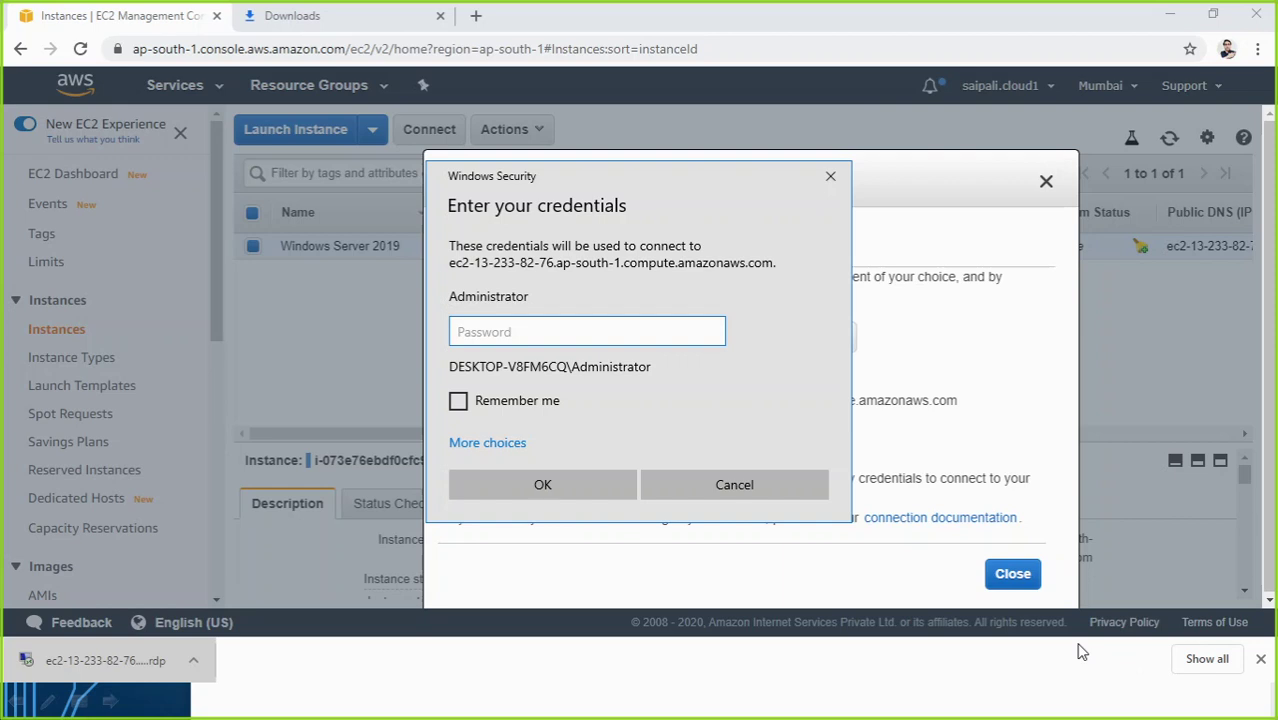
type("•••••••")
key("Return")
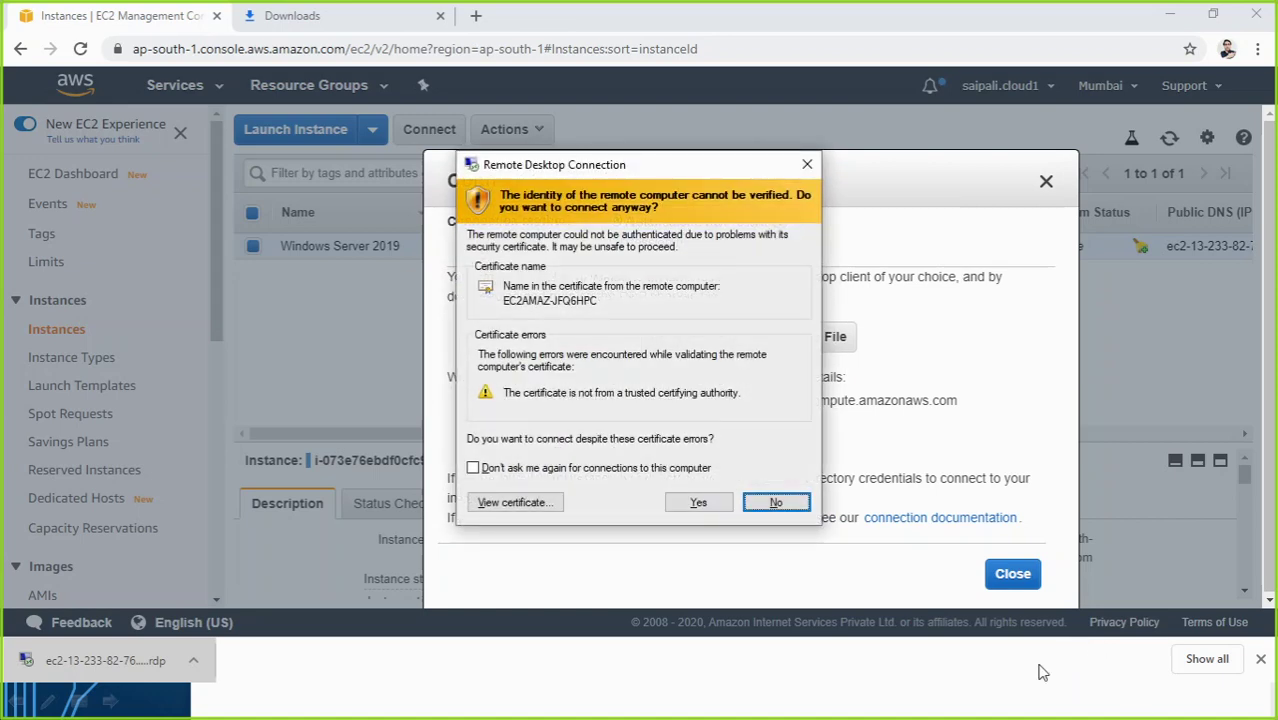
left_click(700, 504)
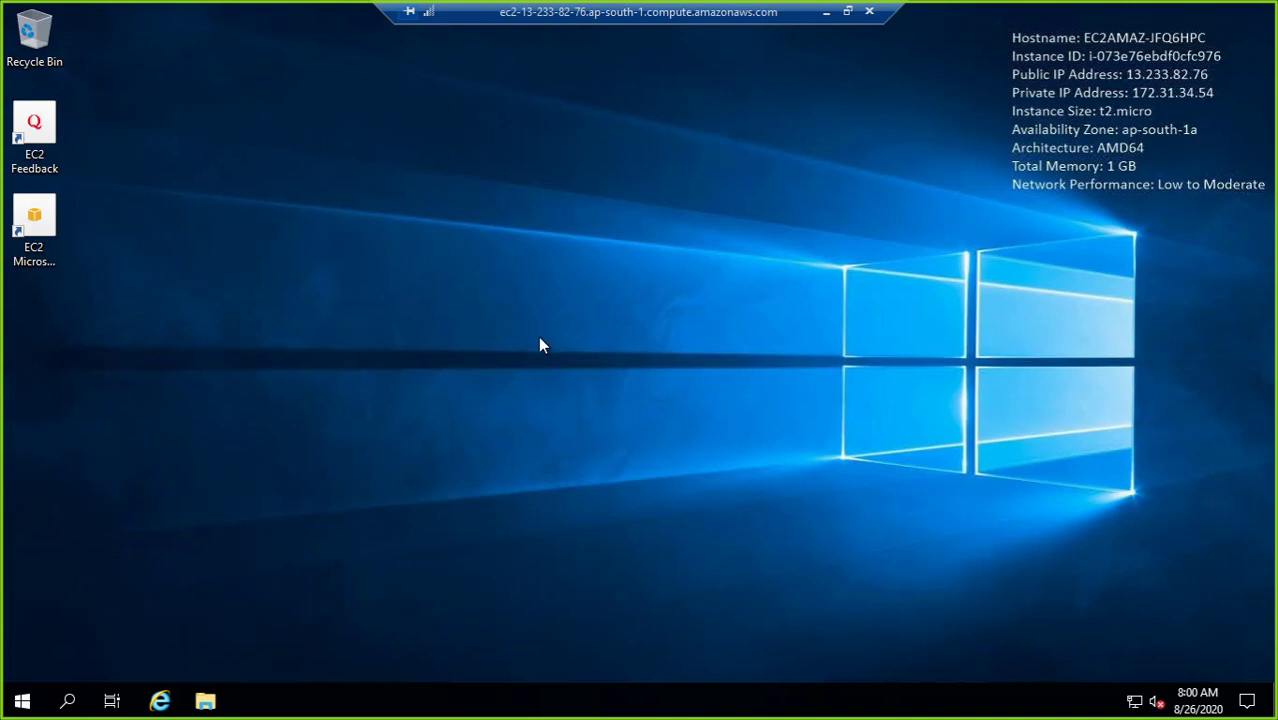
Step: Refresh the remote desktop and launch Local Users and Groups with lusrmgr.msc
right_click(410, 352)
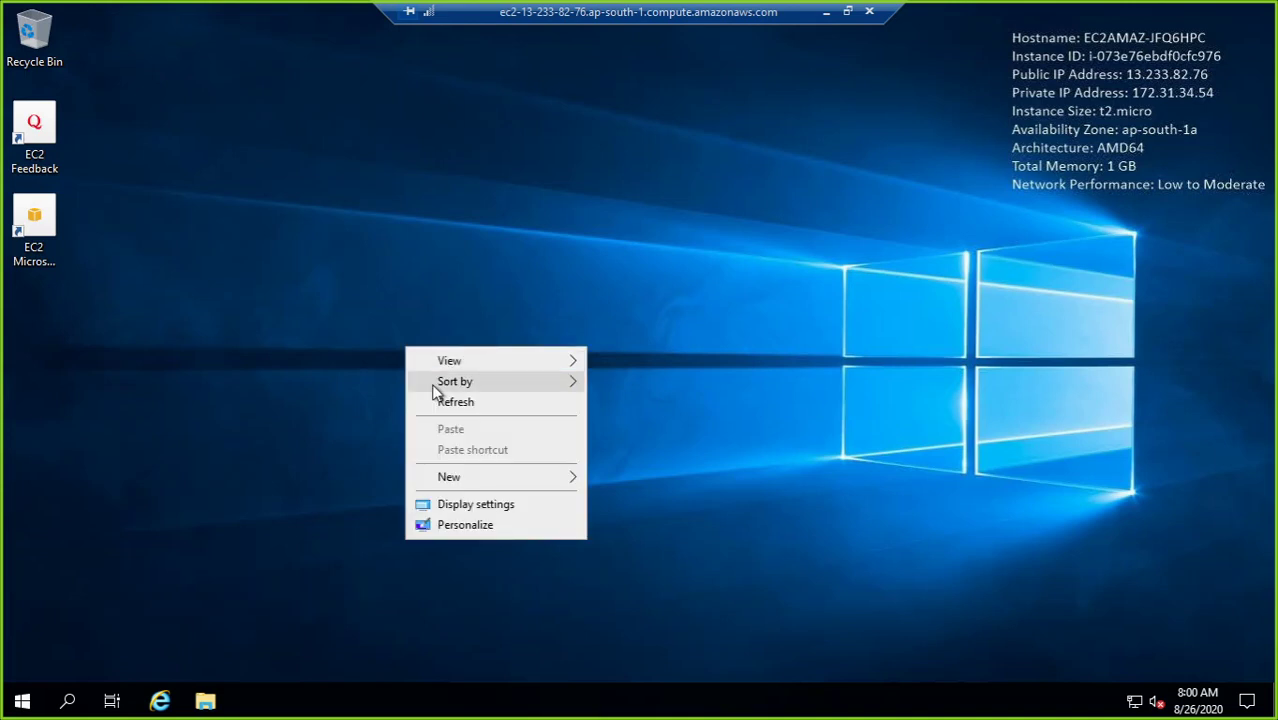
left_click(438, 401)
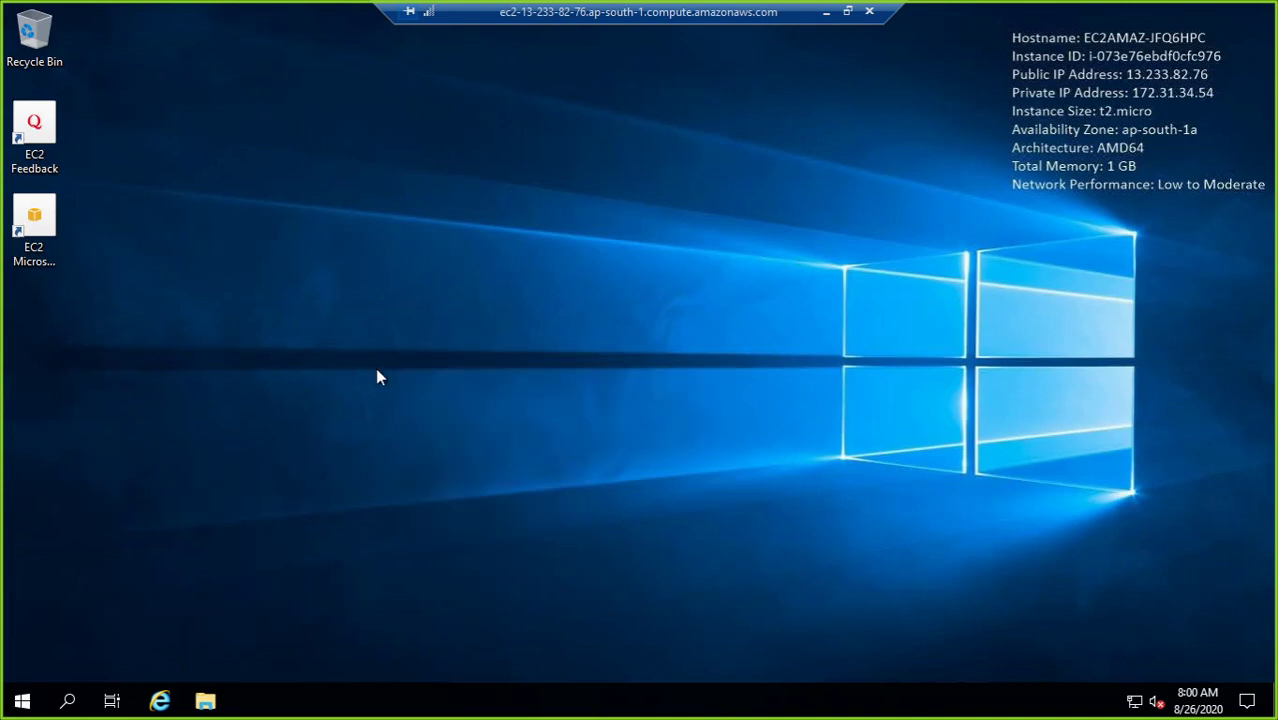
key("super+r")
key("Return")
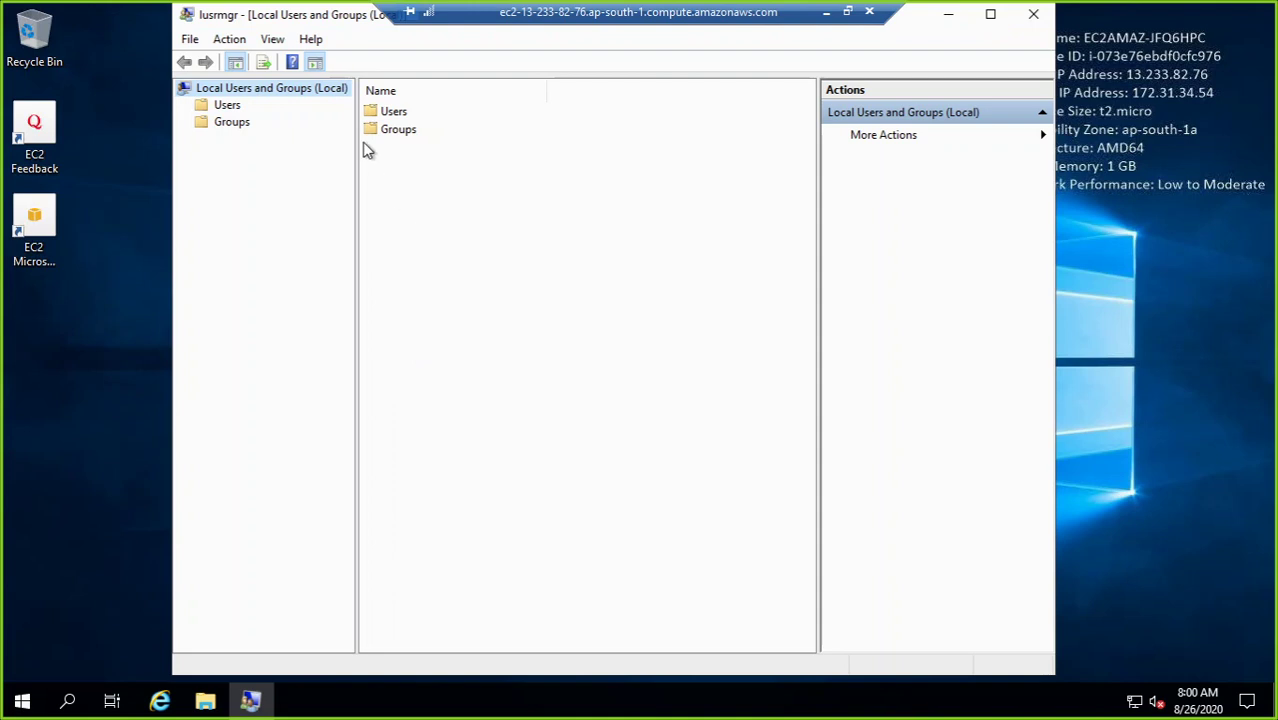
Step: Set and confirm a new Administrator password in Users, then close Local Users and Groups
double_click(390, 111)
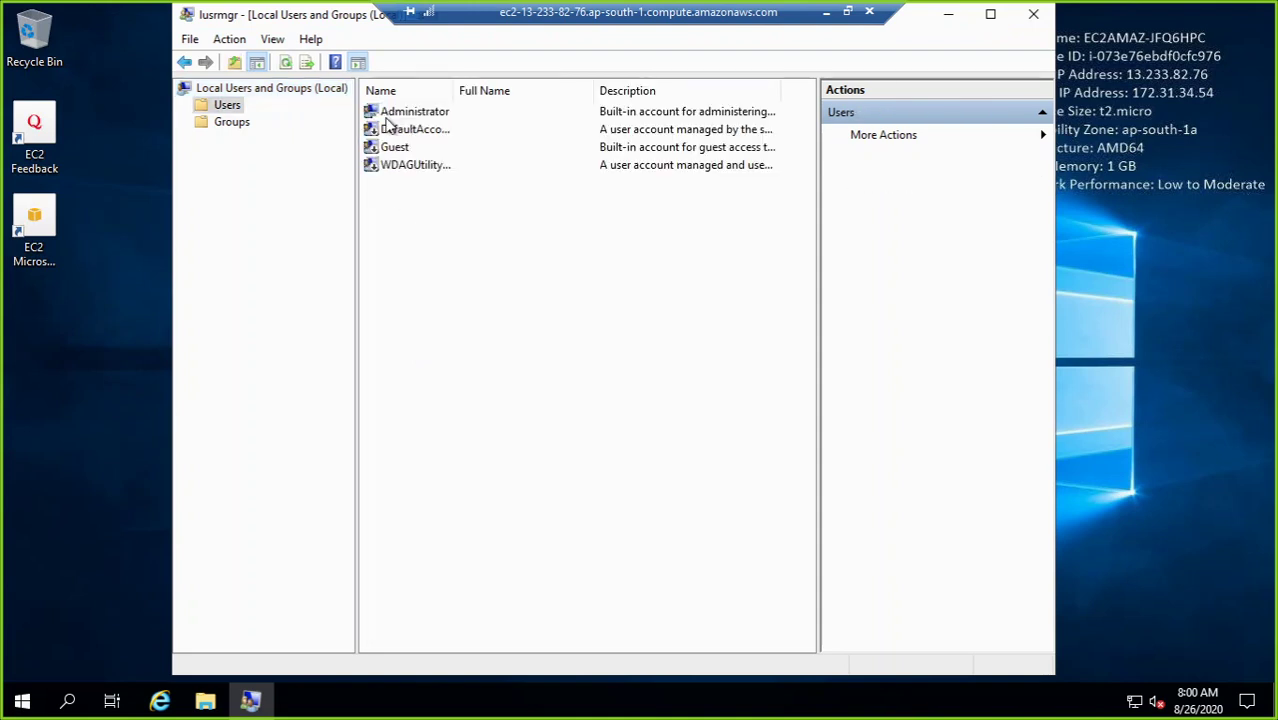
left_click(416, 113)
right_click(417, 113)
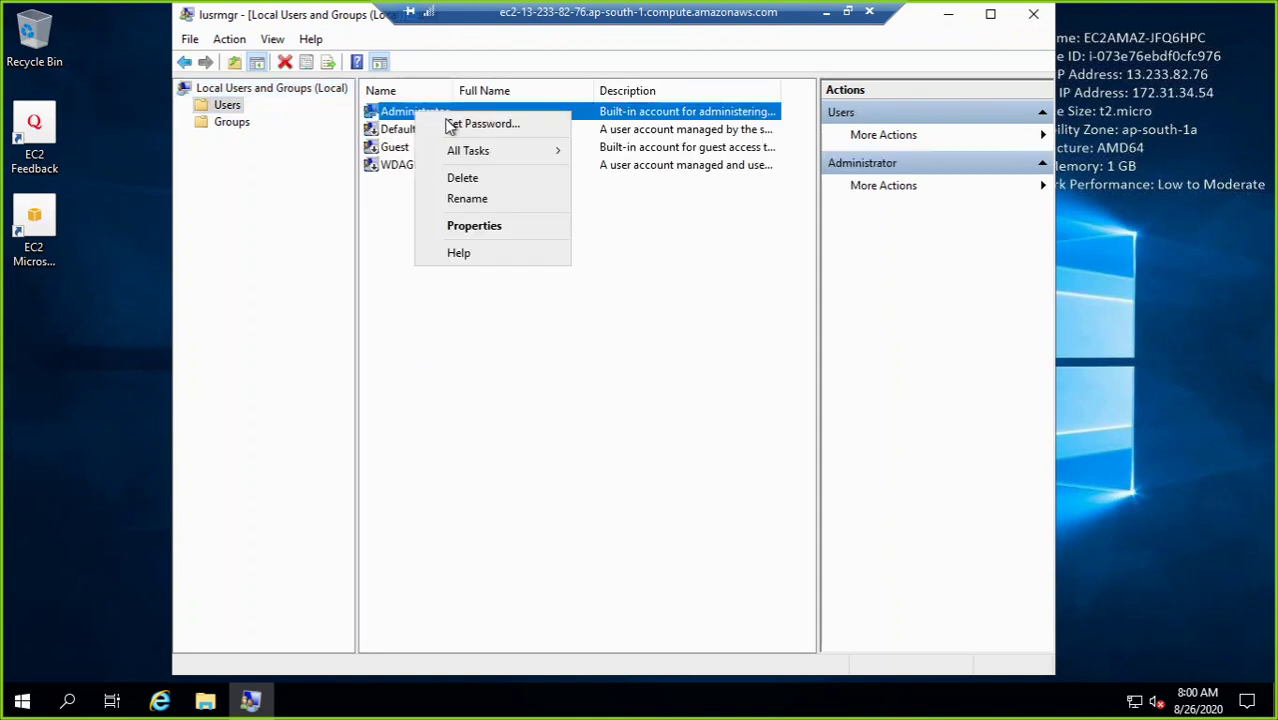
left_click(461, 126)
left_click(536, 442)
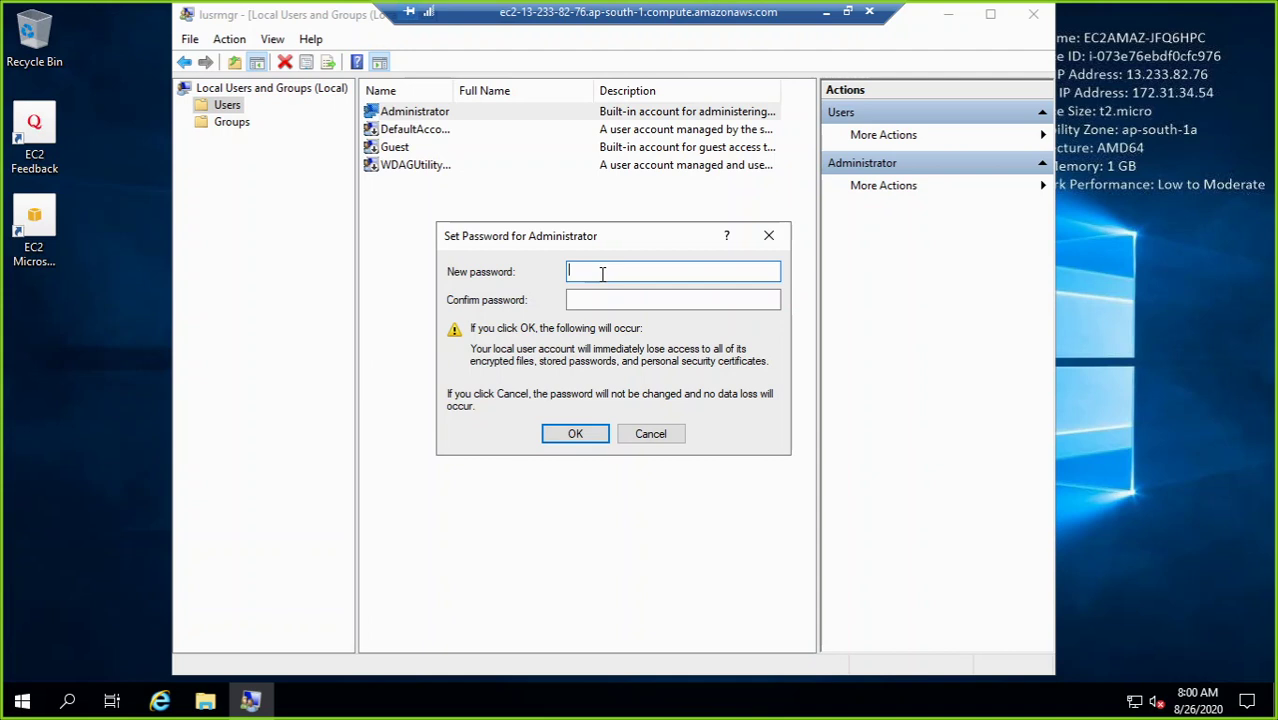
type("Password@123")
left_click(572, 299)
type("Passwo")
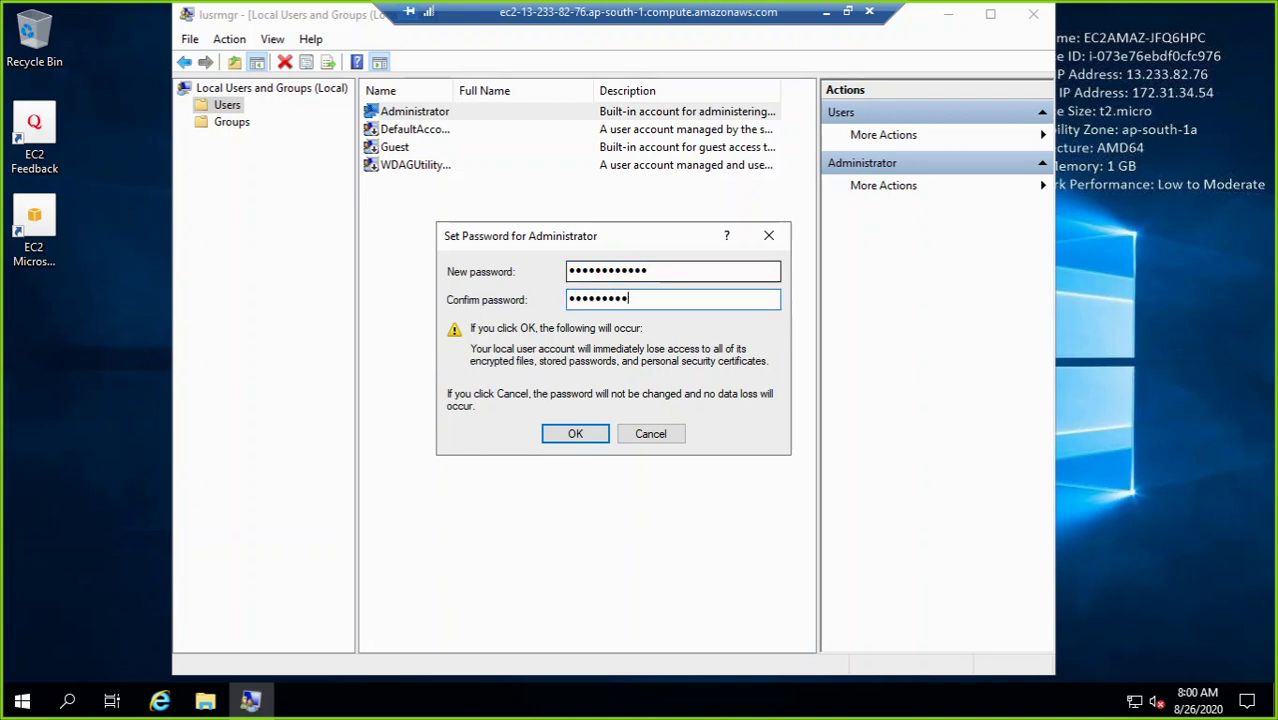
type("rd@123")
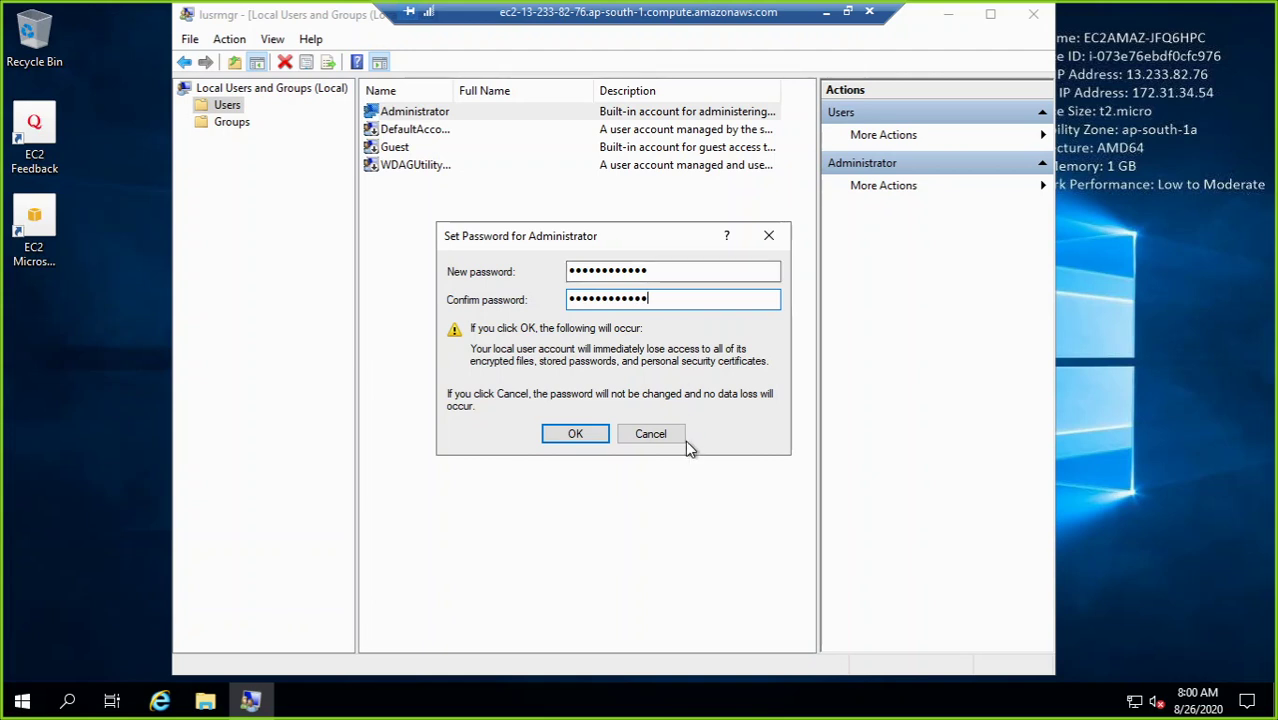
left_click(585, 437)
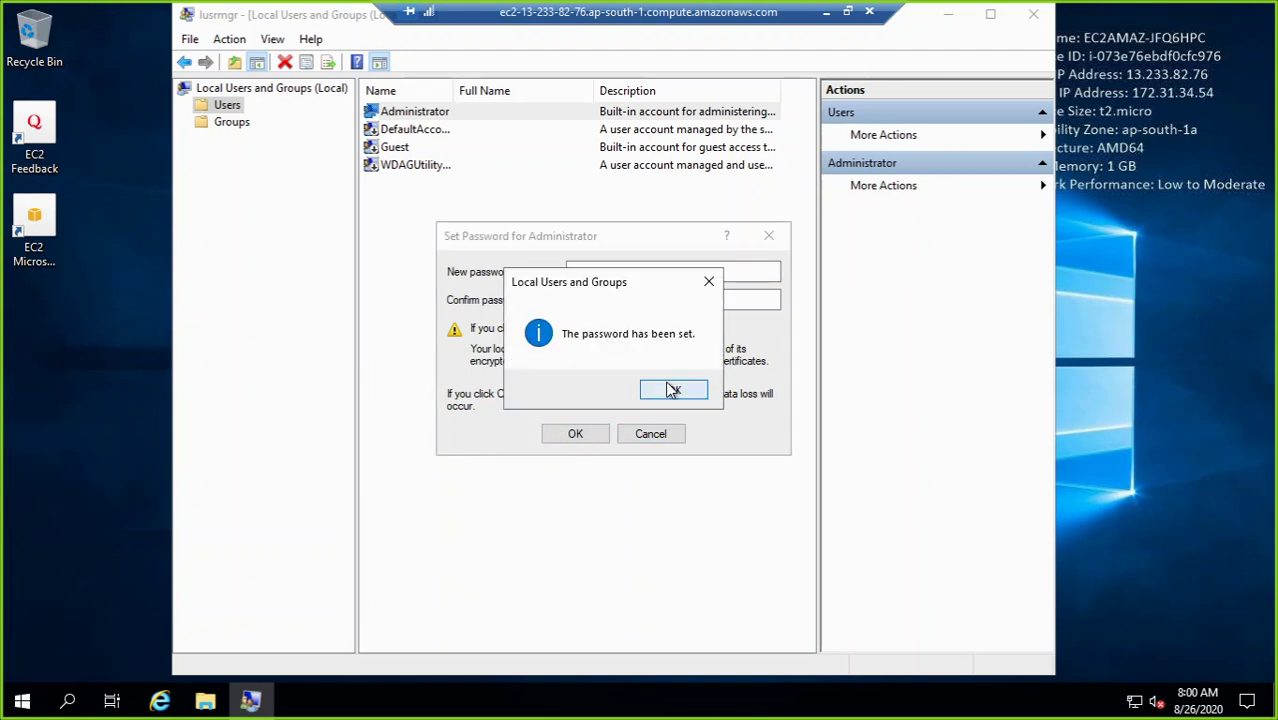
left_click(670, 390)
left_click(1030, 14)
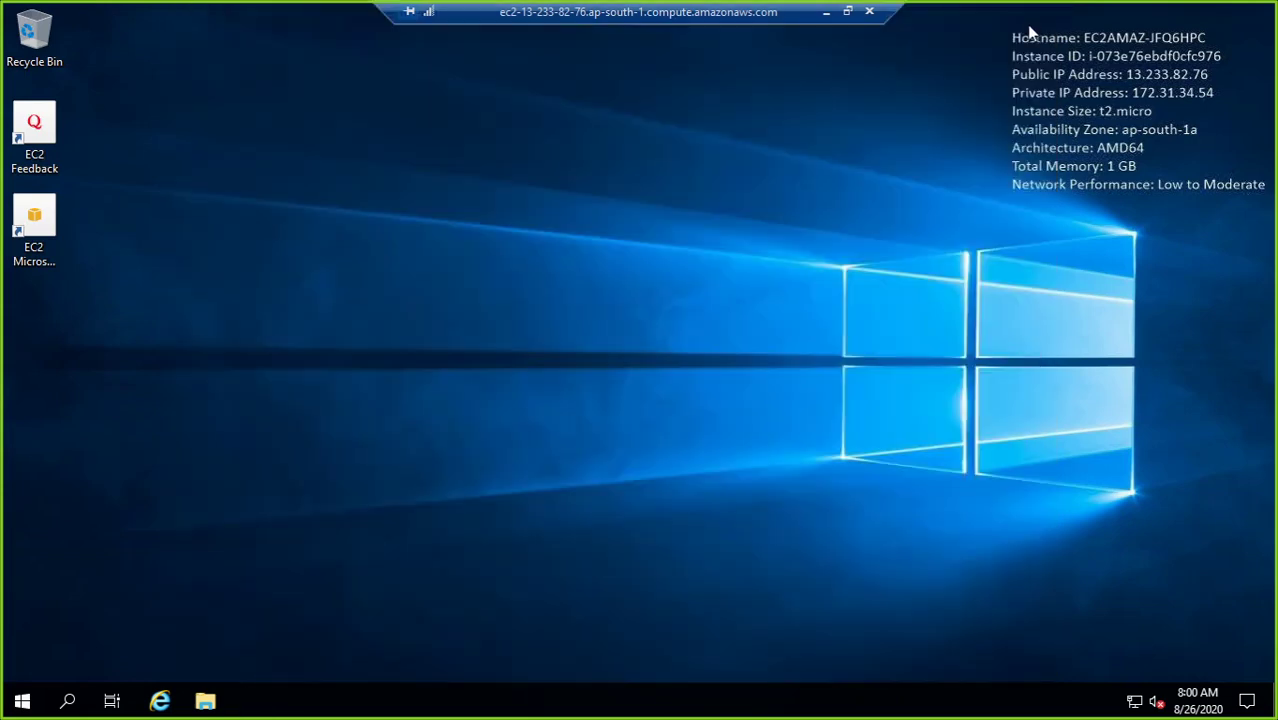
Step: Disconnect the session, then download and open a fresh .rdp file
left_click(870, 14)
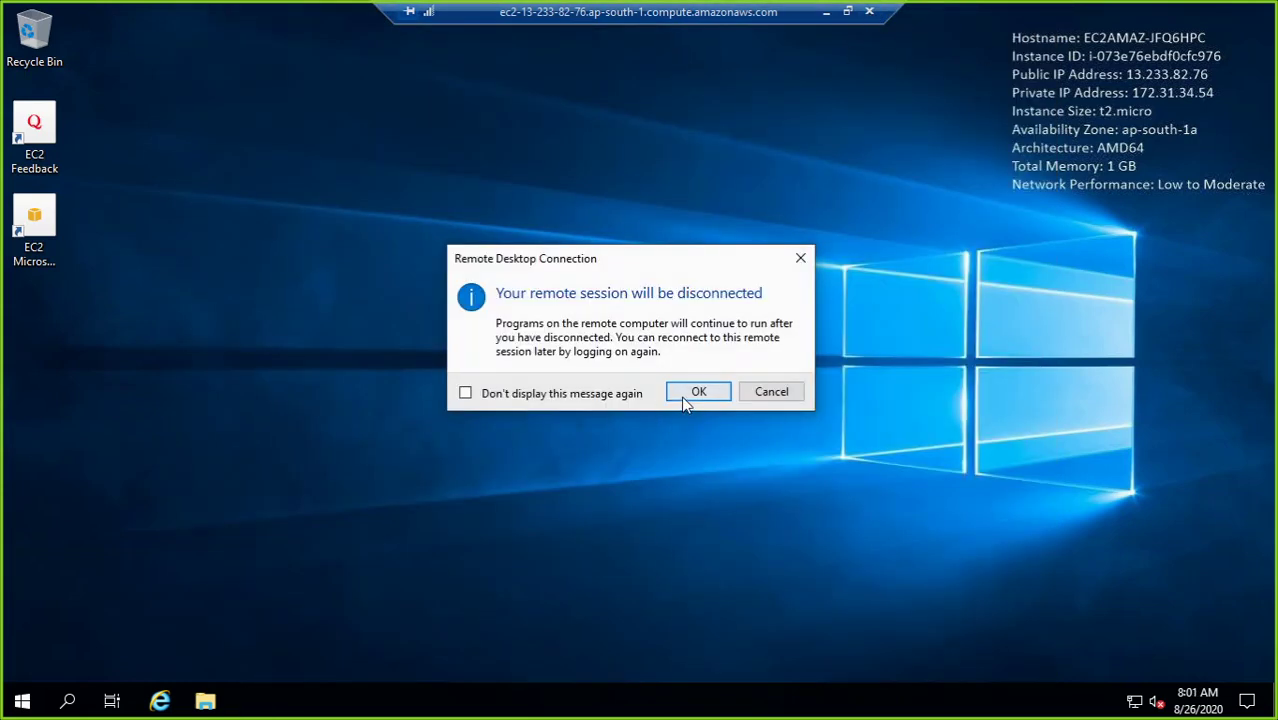
left_click(688, 392)
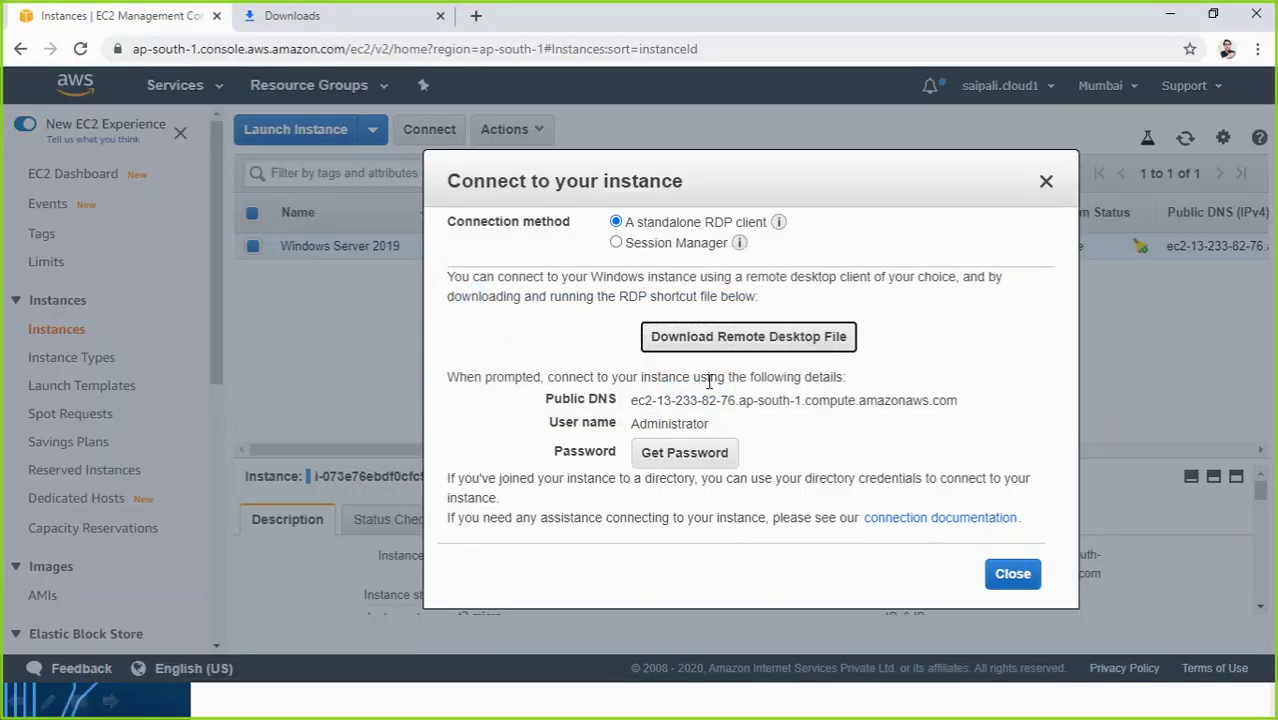
left_click(694, 343)
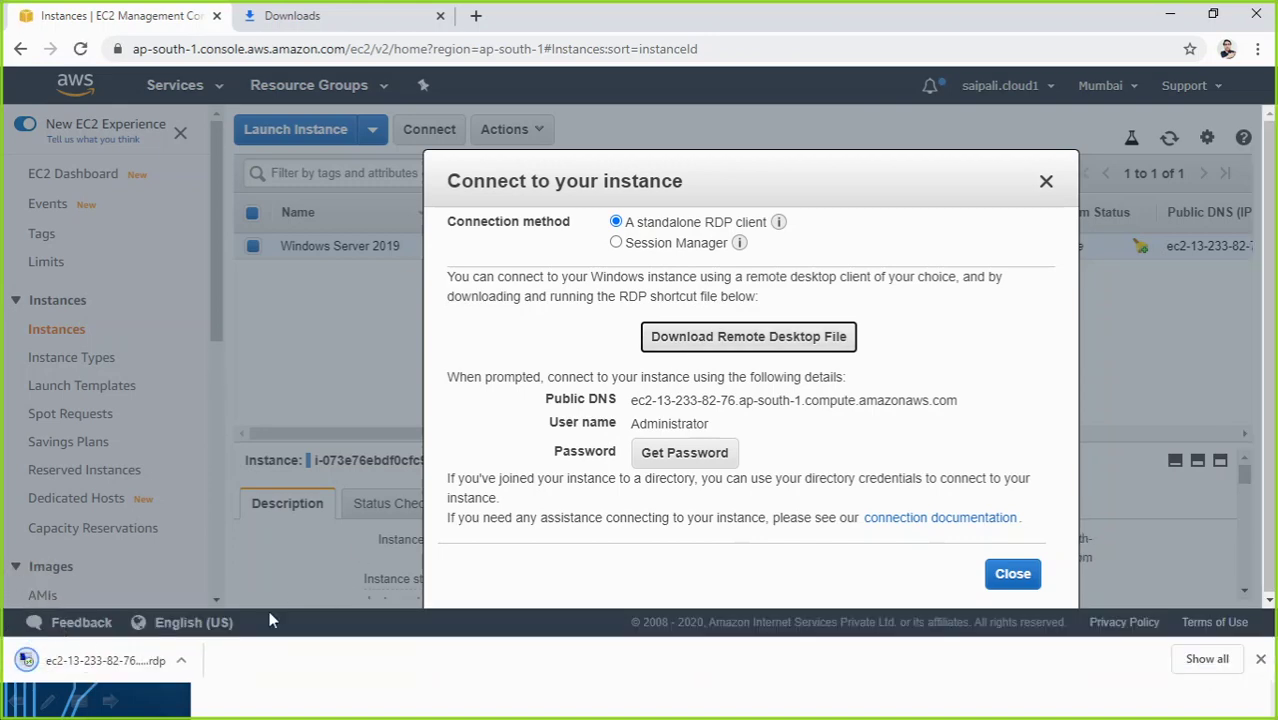
left_click(130, 664)
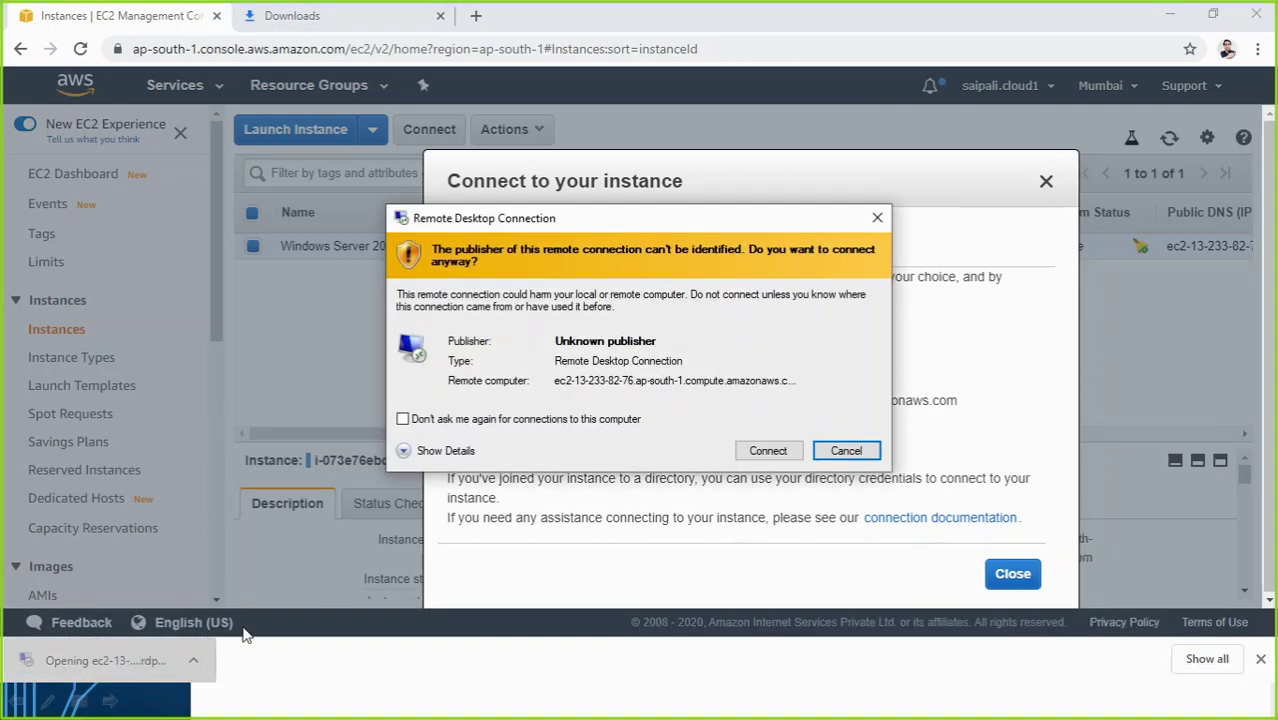
left_click(767, 452)
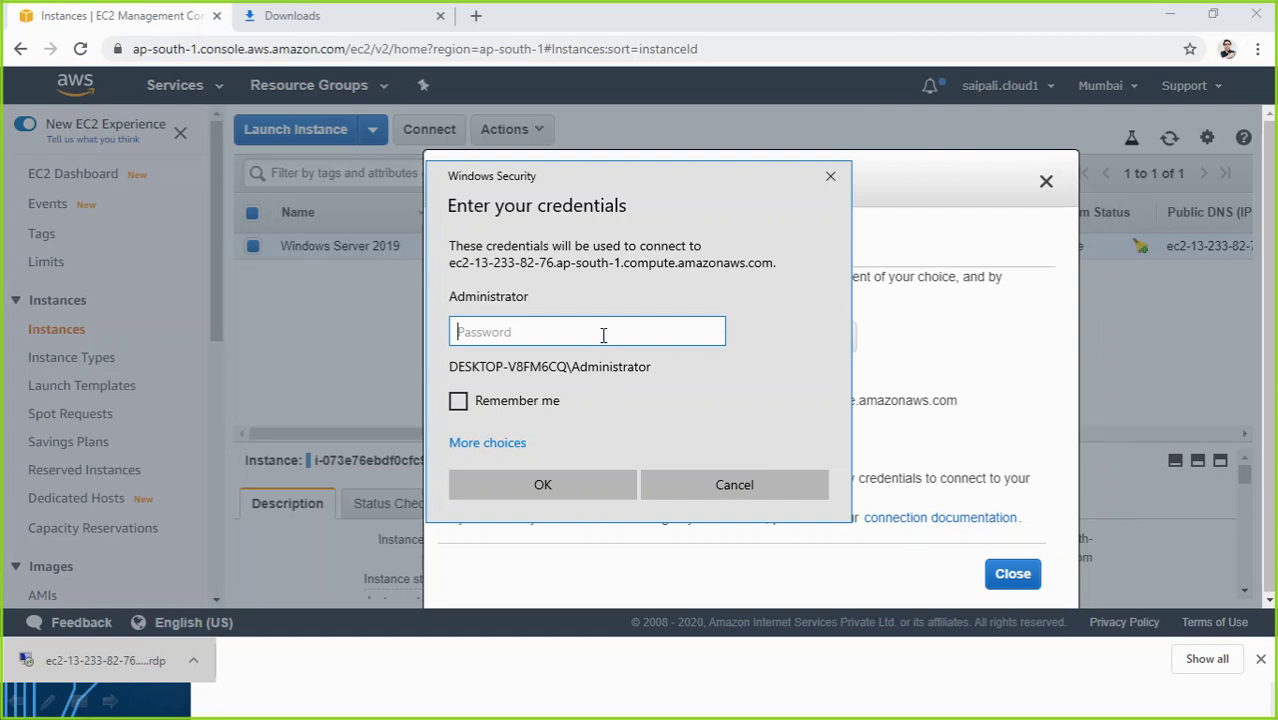
Step: Log back in with the new Administrator password to verify it, then disconnect
type("******")
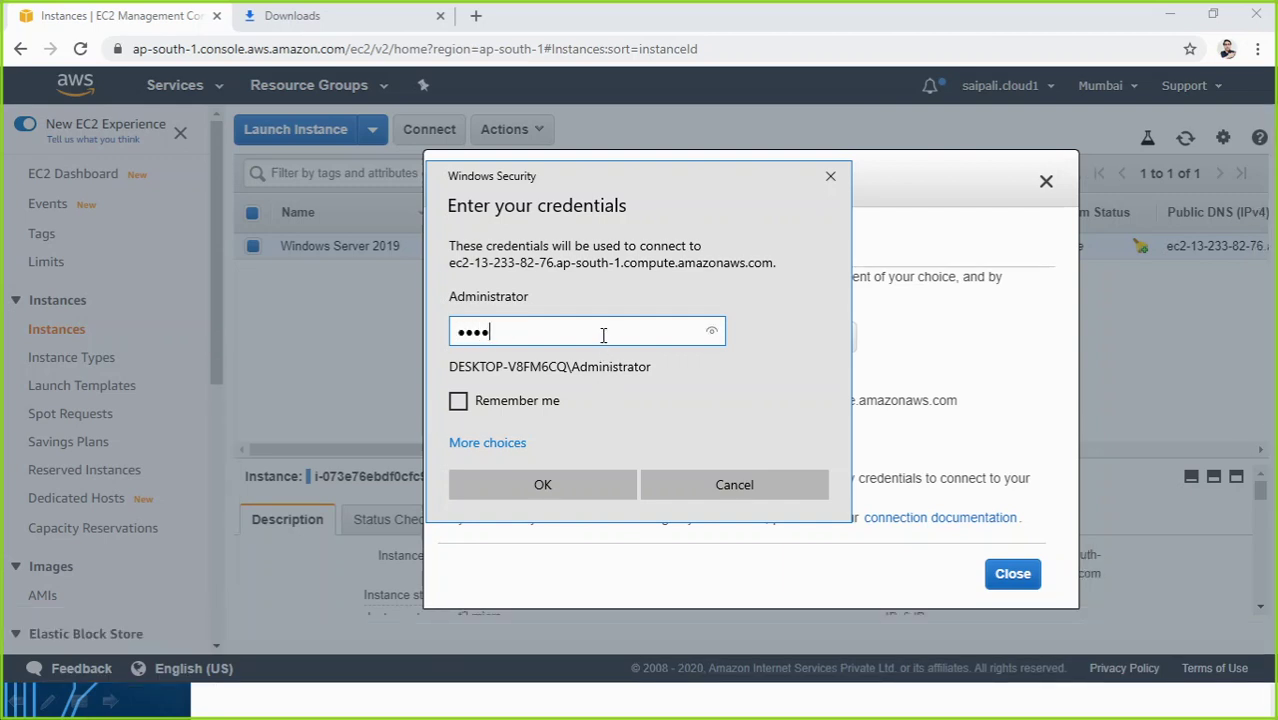
type("******")
left_click(609, 482)
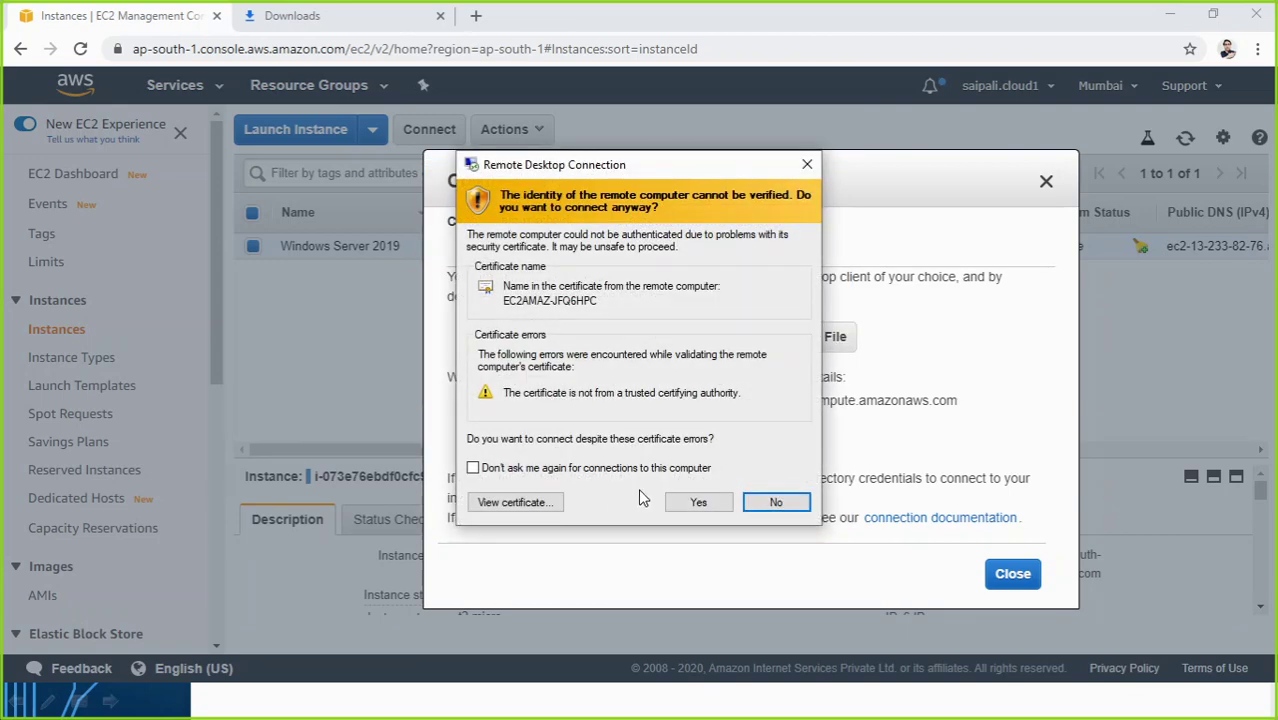
left_click(697, 502)
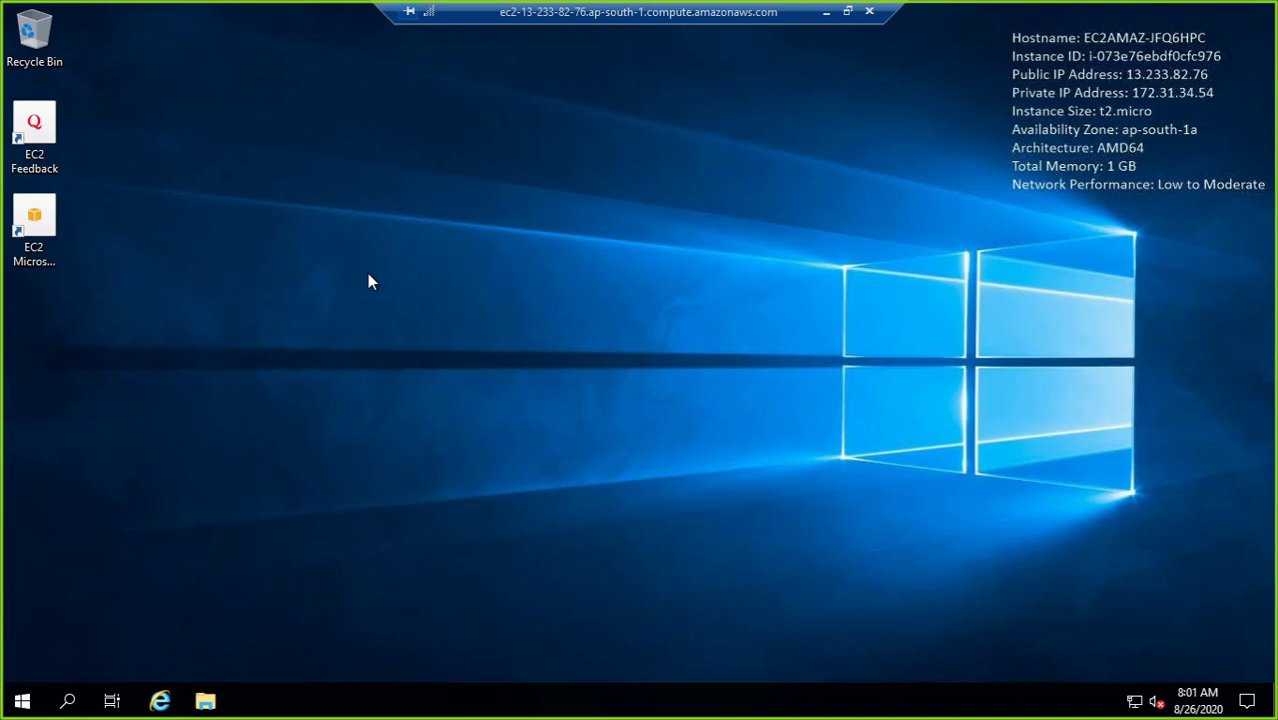
left_click(870, 12)
left_click(718, 391)
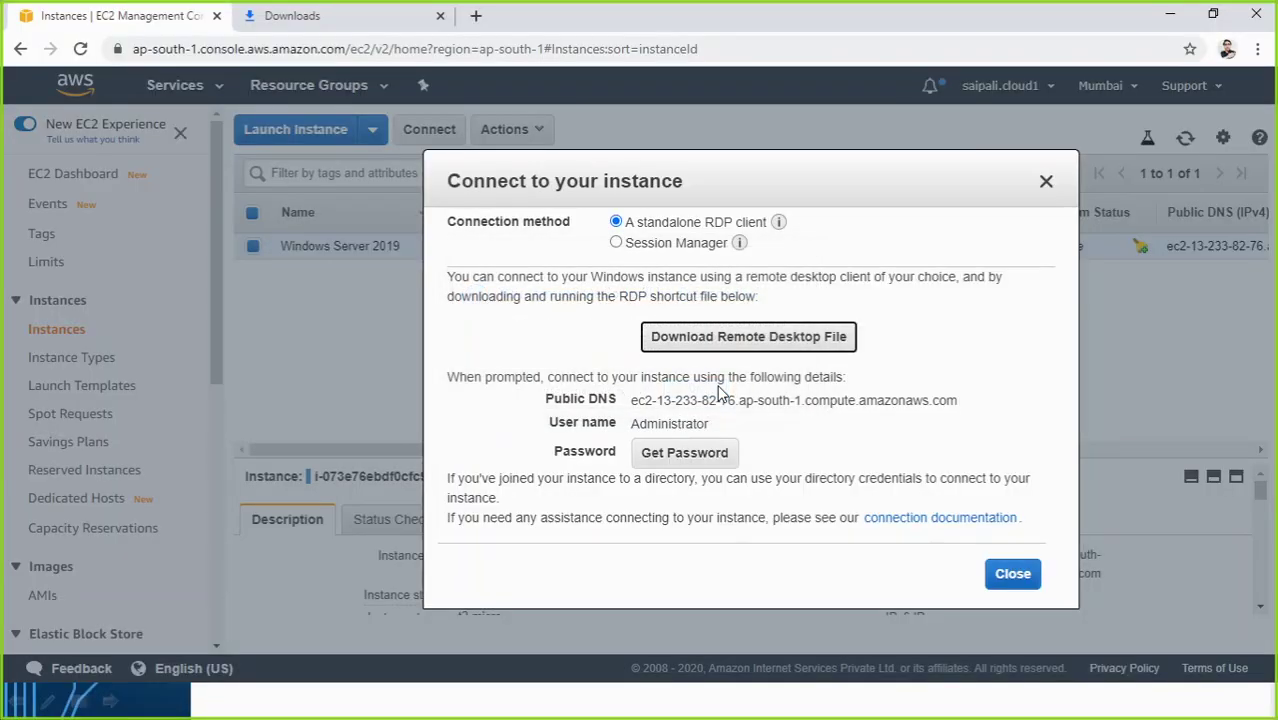
Step: Close the Connect dialog and terminate the Windows Server 2019 instance, then return to the slideshow
left_click(1002, 577)
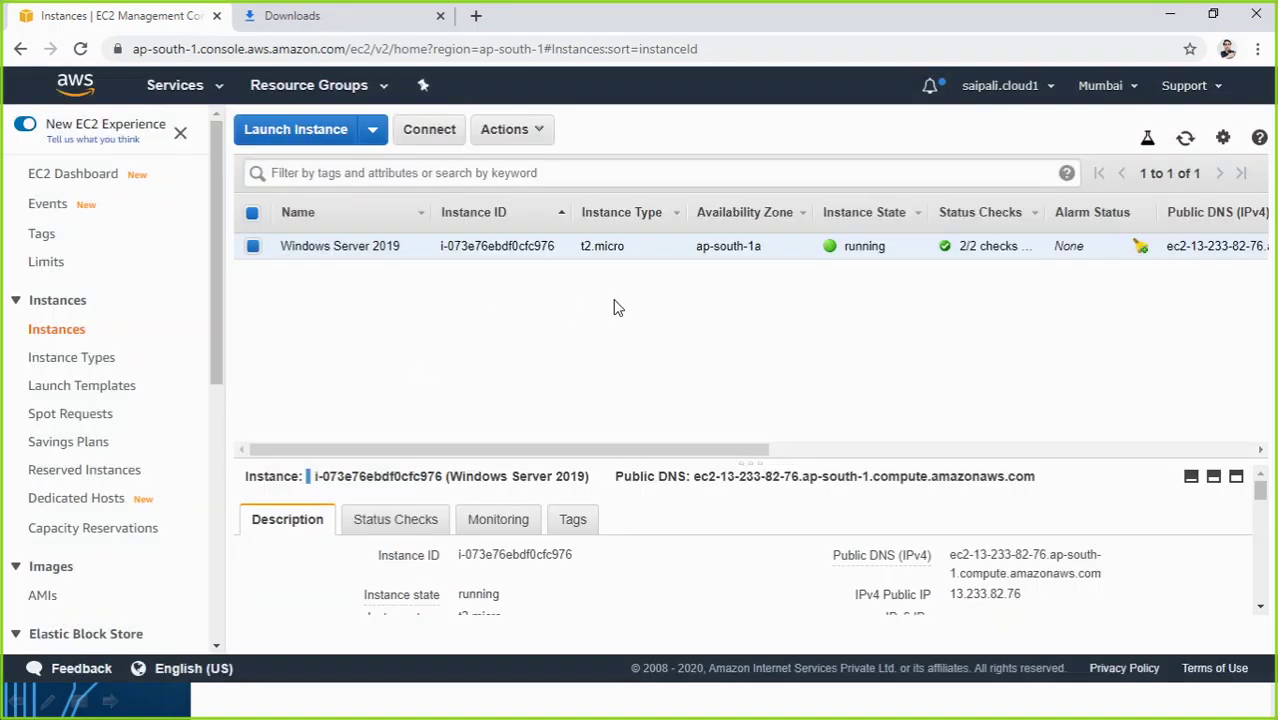
right_click(681, 249)
mouse_move(727, 343)
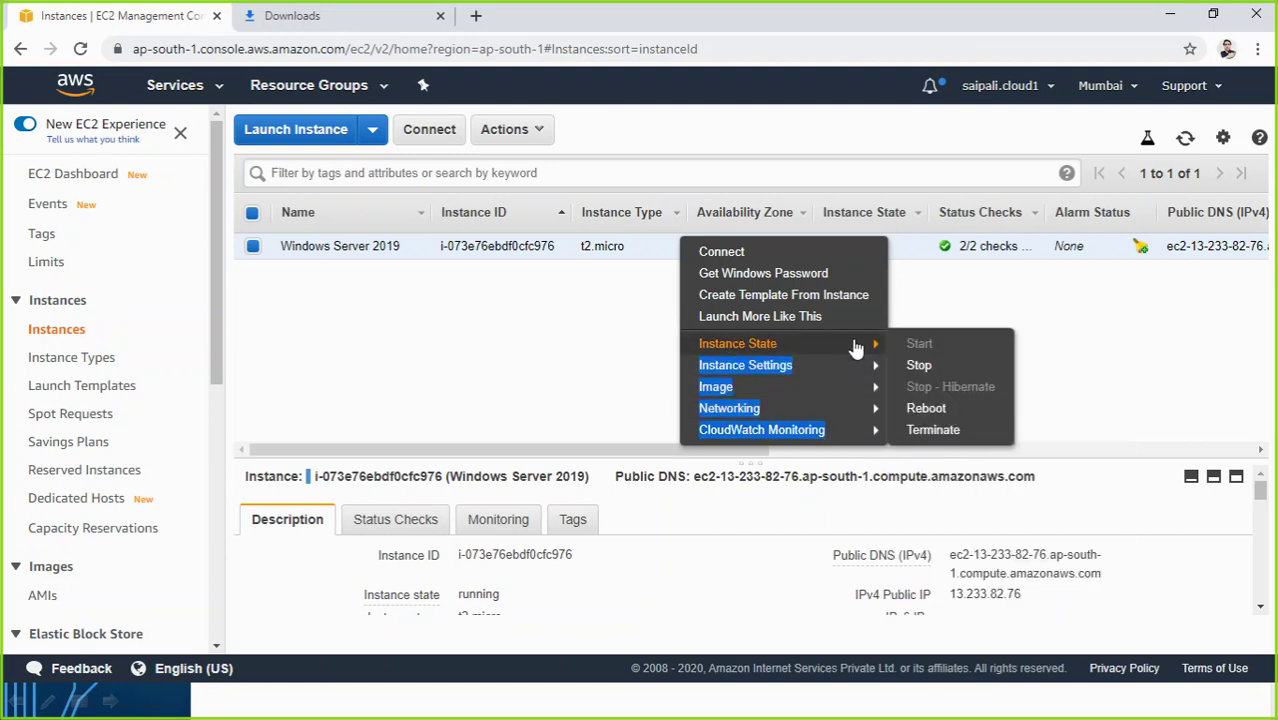
left_click(930, 433)
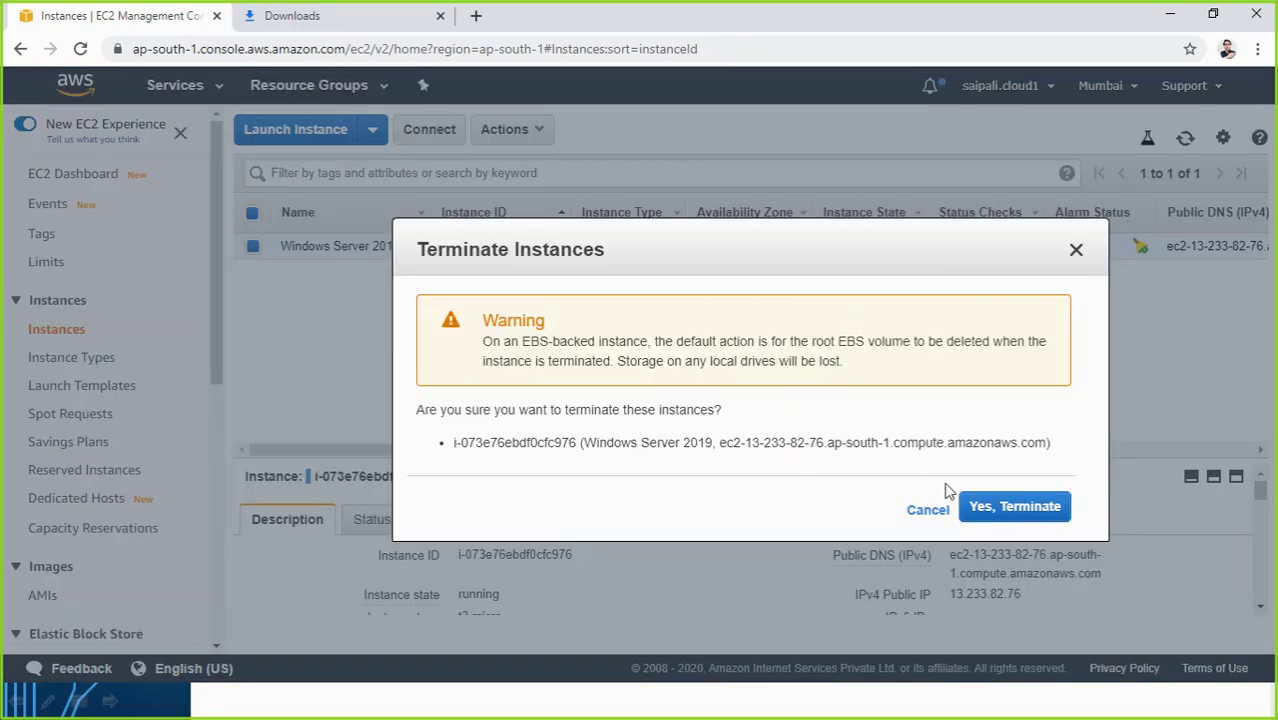
left_click(975, 507)
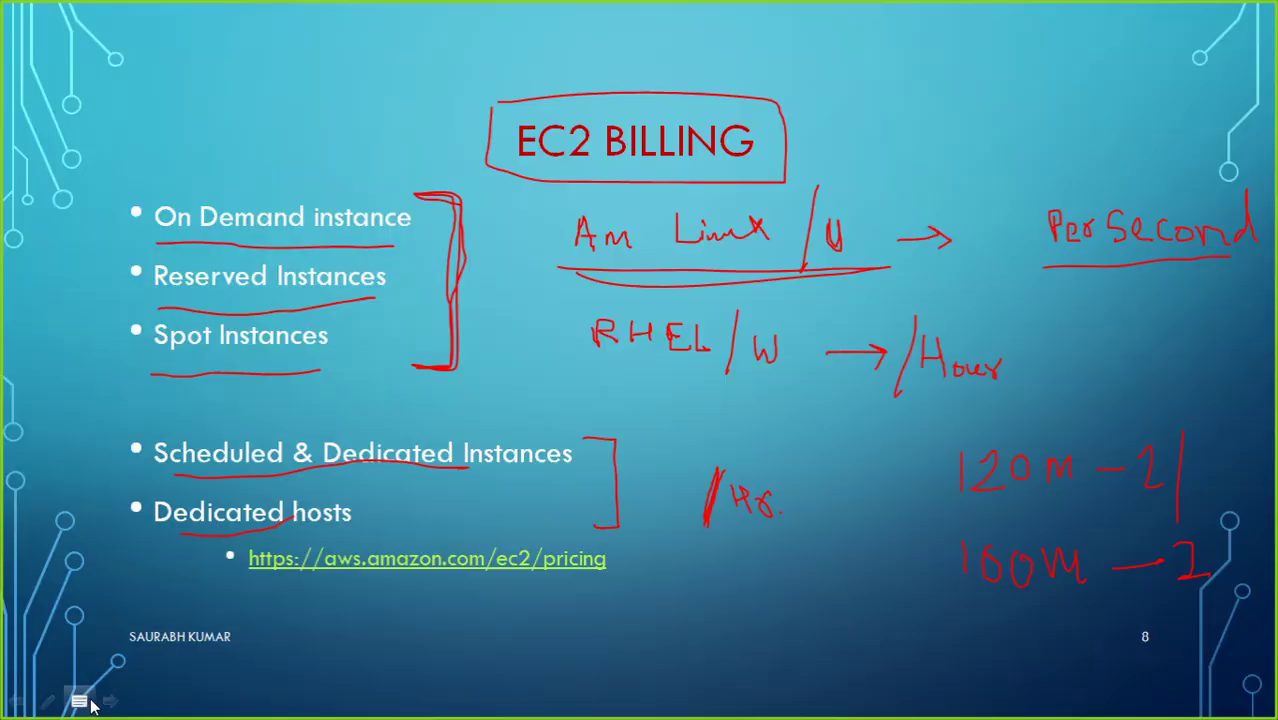
left_click(100, 700)
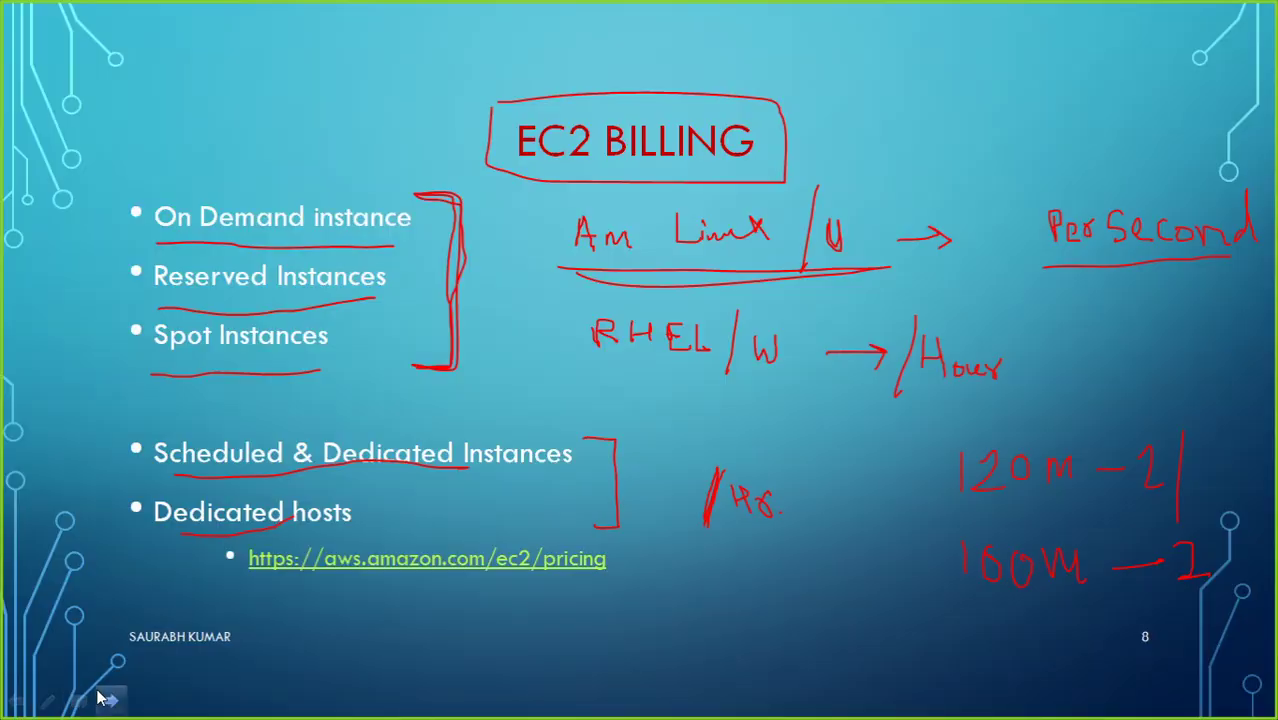
Step: Go back to the EC2 Instance Lifecycle slide, then switch to Chrome's EC2 Instances page
key("Left")
key("Left")
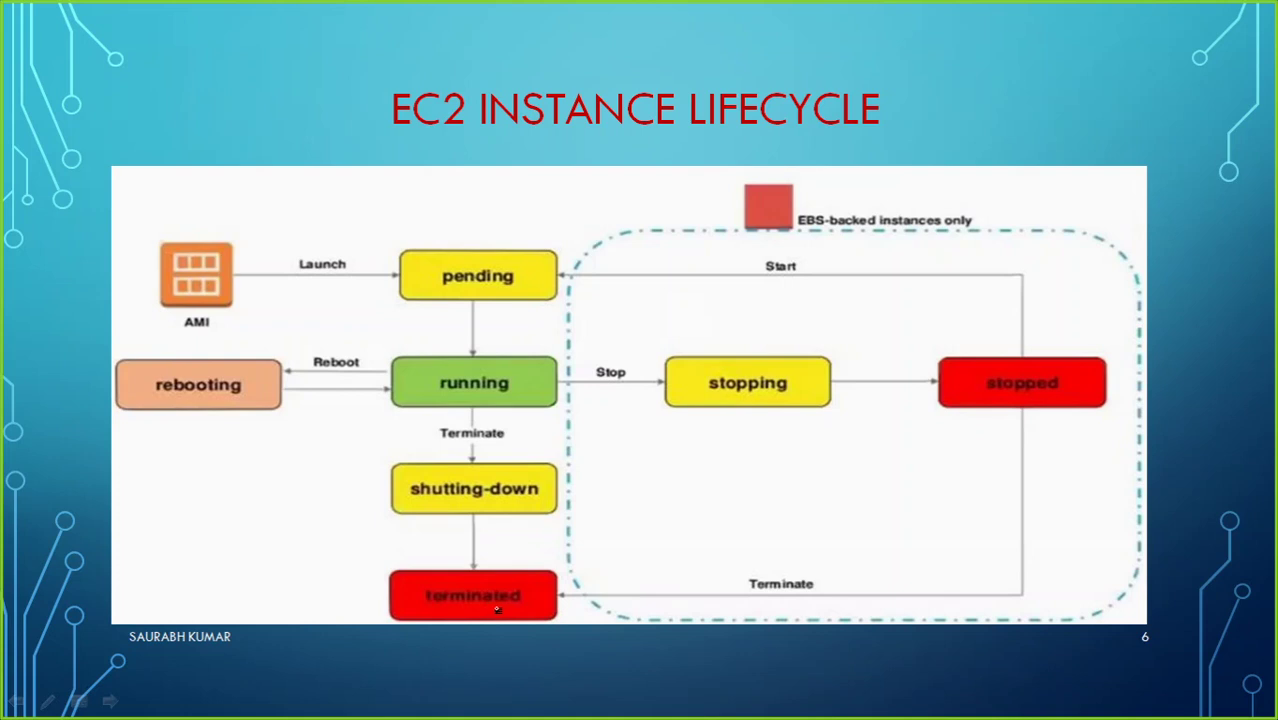
key("alt+Tab")
key("alt+Tab")
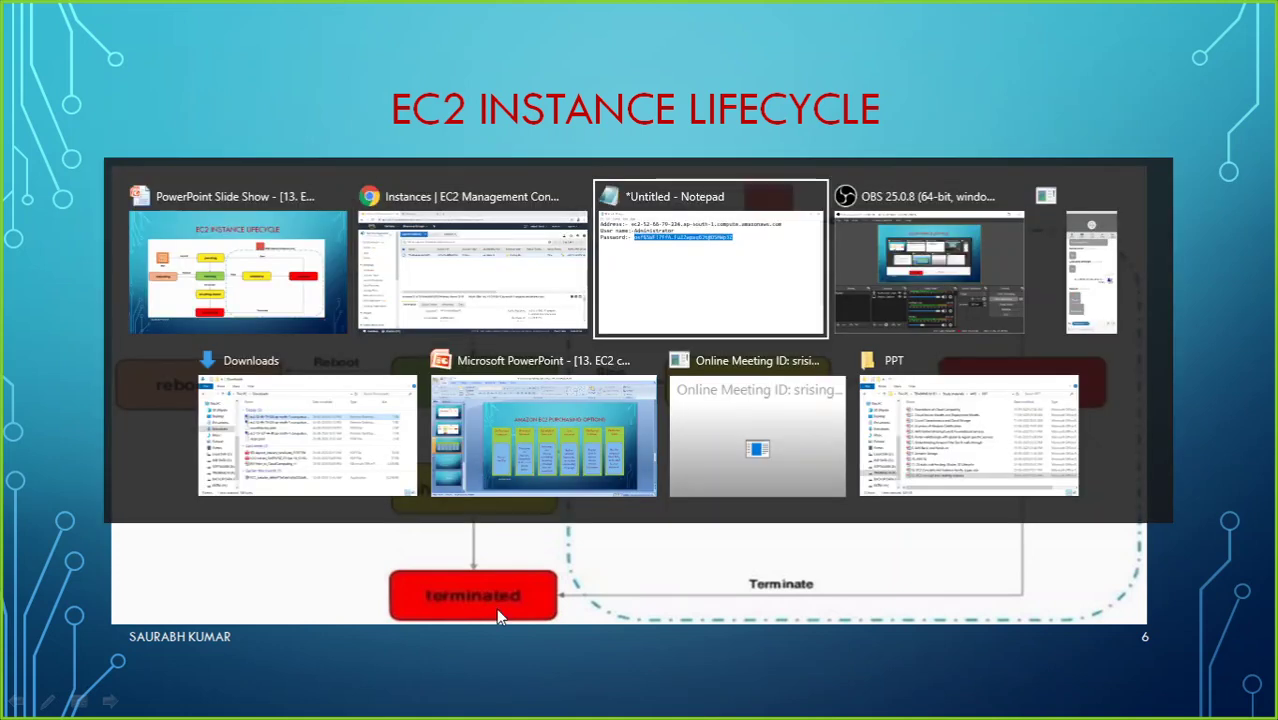
left_click(437, 280)
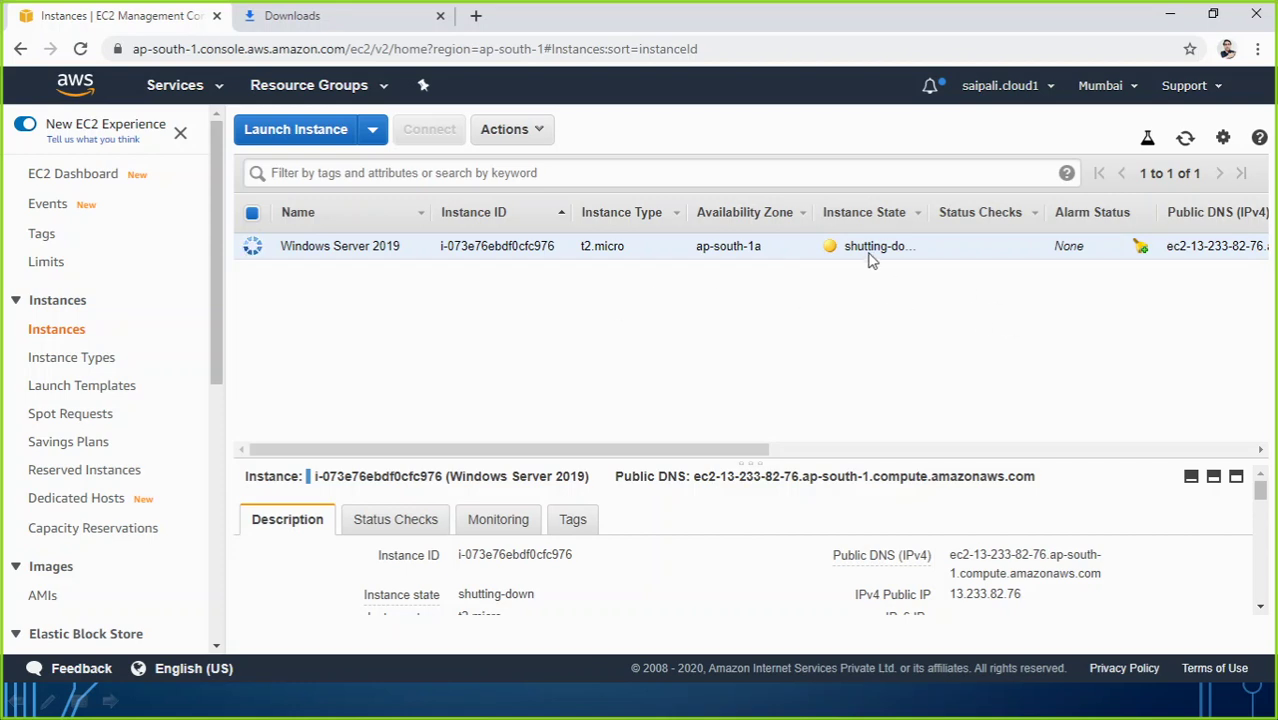
Step: Confirm the instance is terminated, then refresh the EC2 Dashboard resources showing 0 running instances
left_click_drag(927, 210, 959, 210)
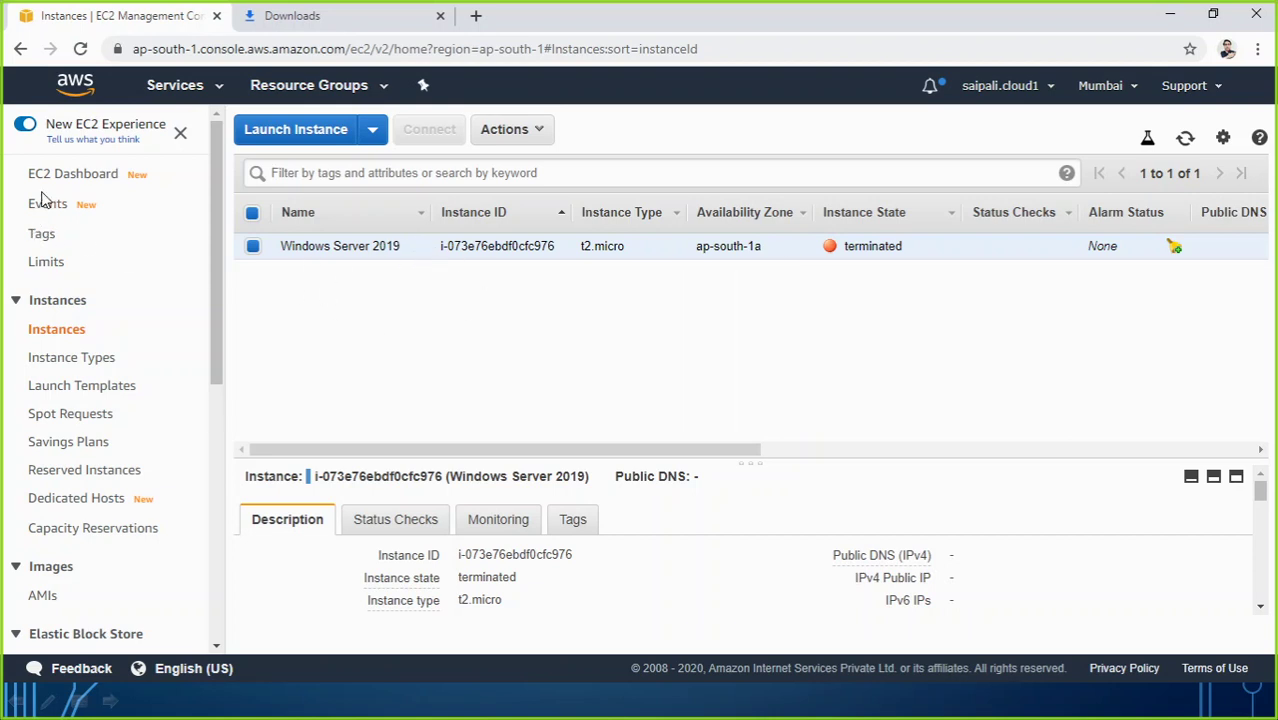
left_click(71, 178)
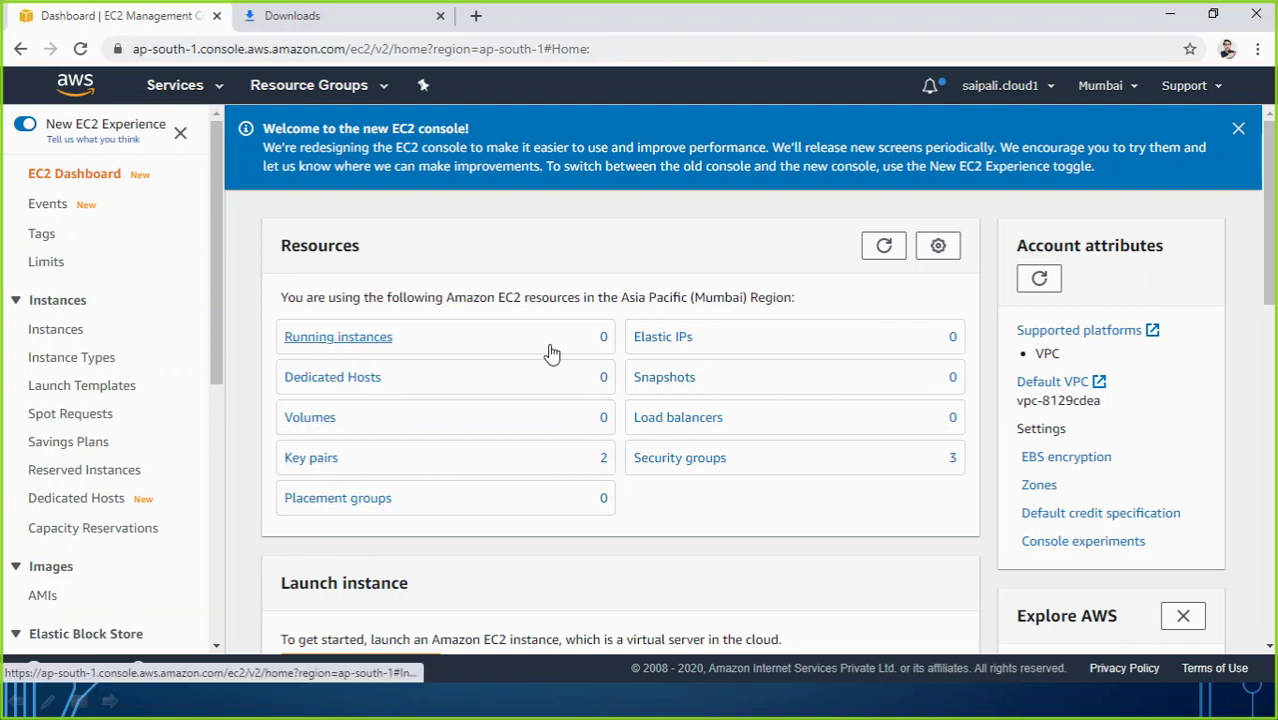
left_click(52, 301)
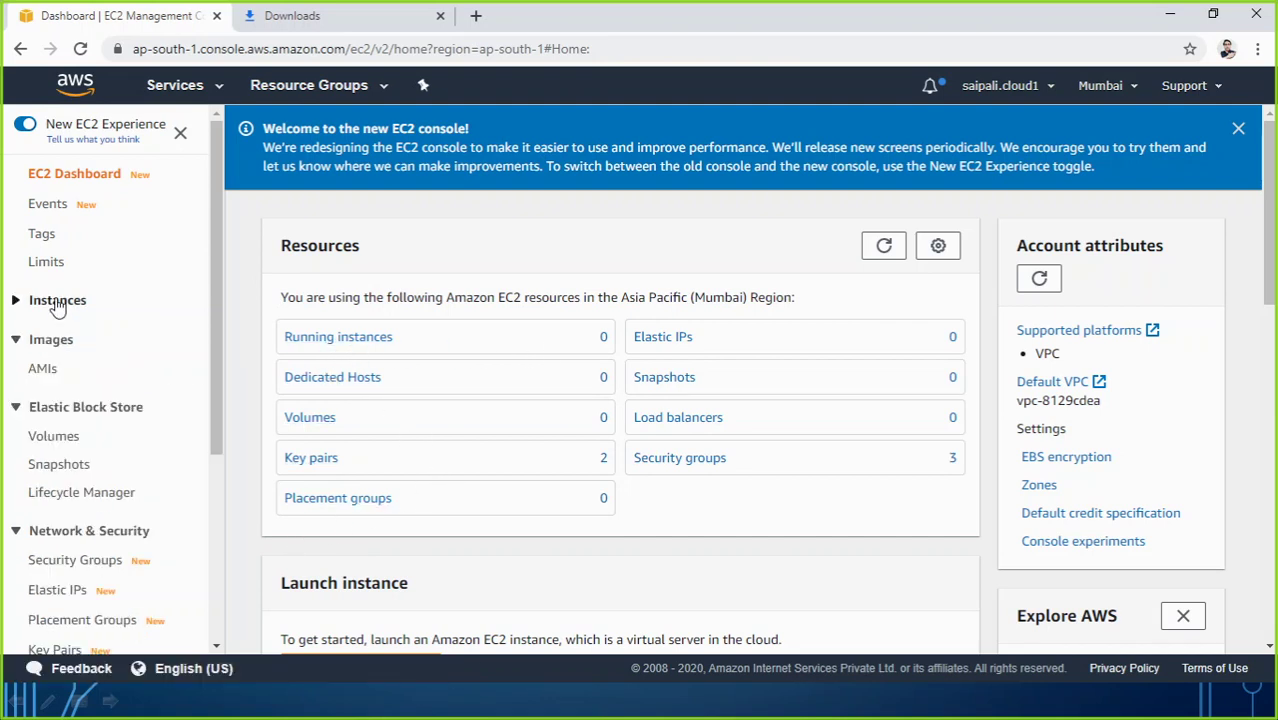
double_click(60, 303)
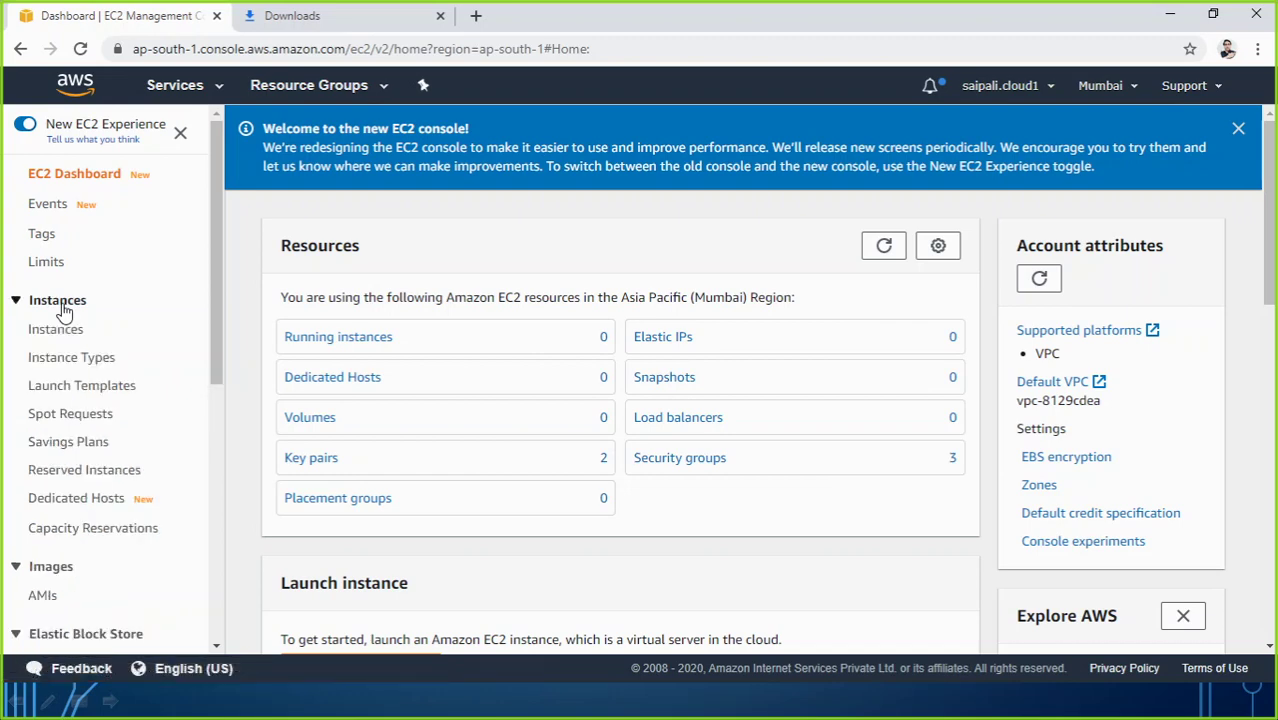
left_click(142, 294)
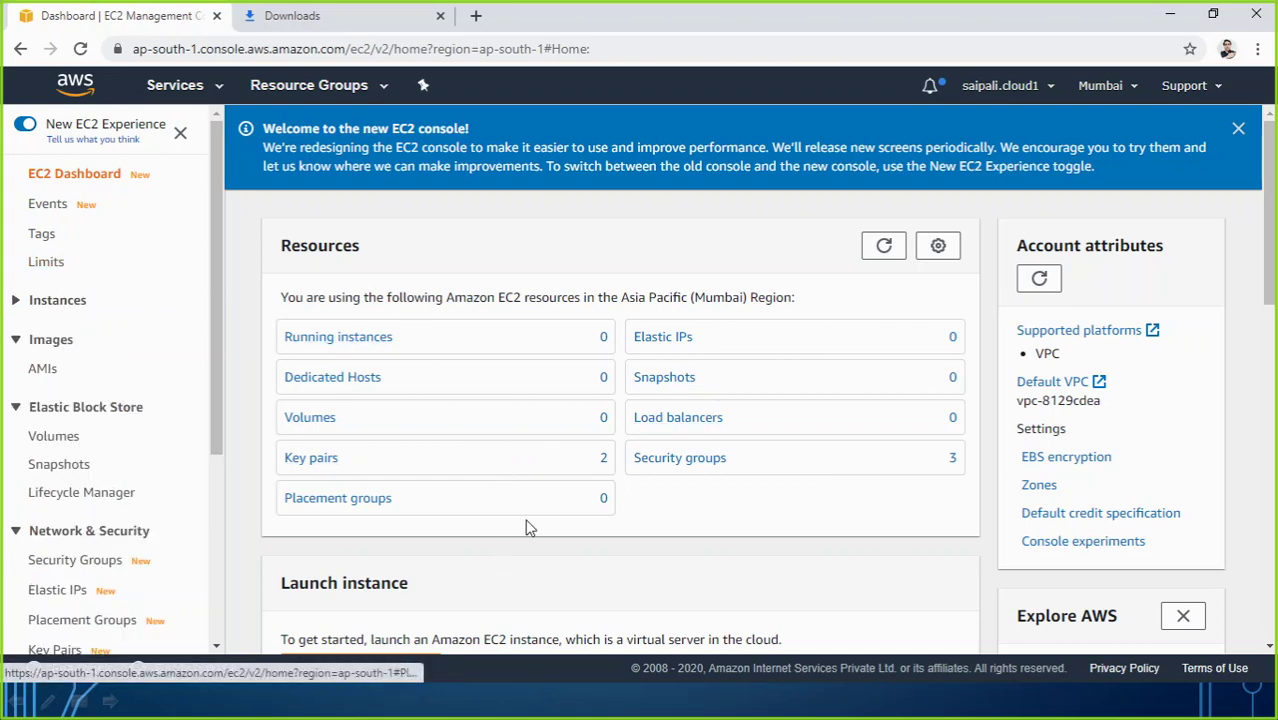
scroll(585, 488, "down", 2)
scroll(540, 475, "up", 2)
left_click(882, 248)
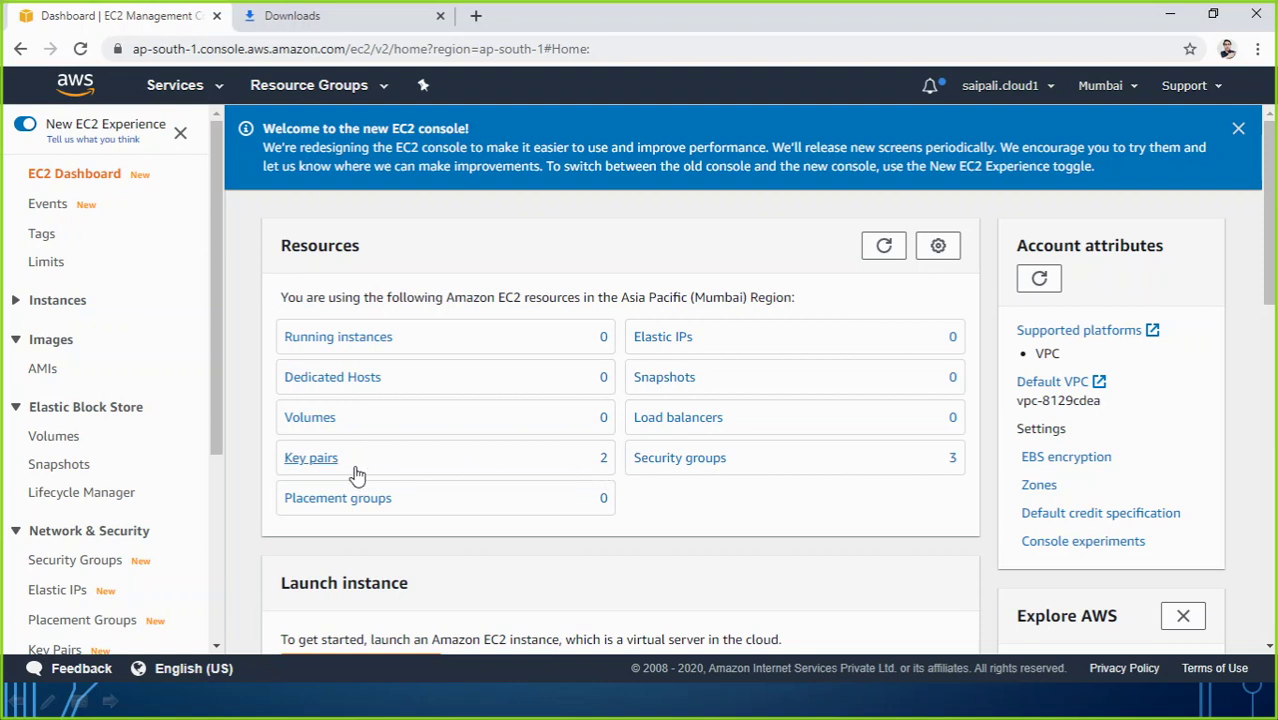
Step: Select both key pairs and delete them, typing 'delete' to confirm
left_click(313, 460)
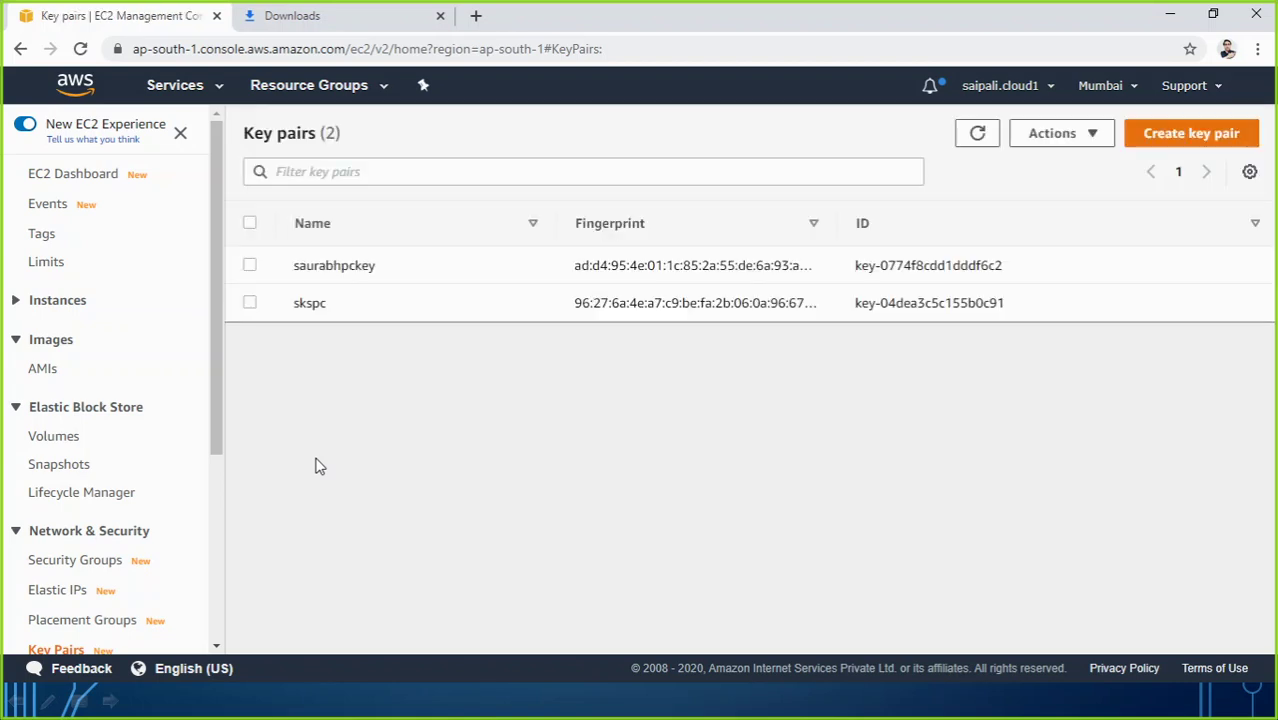
left_click(250, 266)
left_click(250, 303)
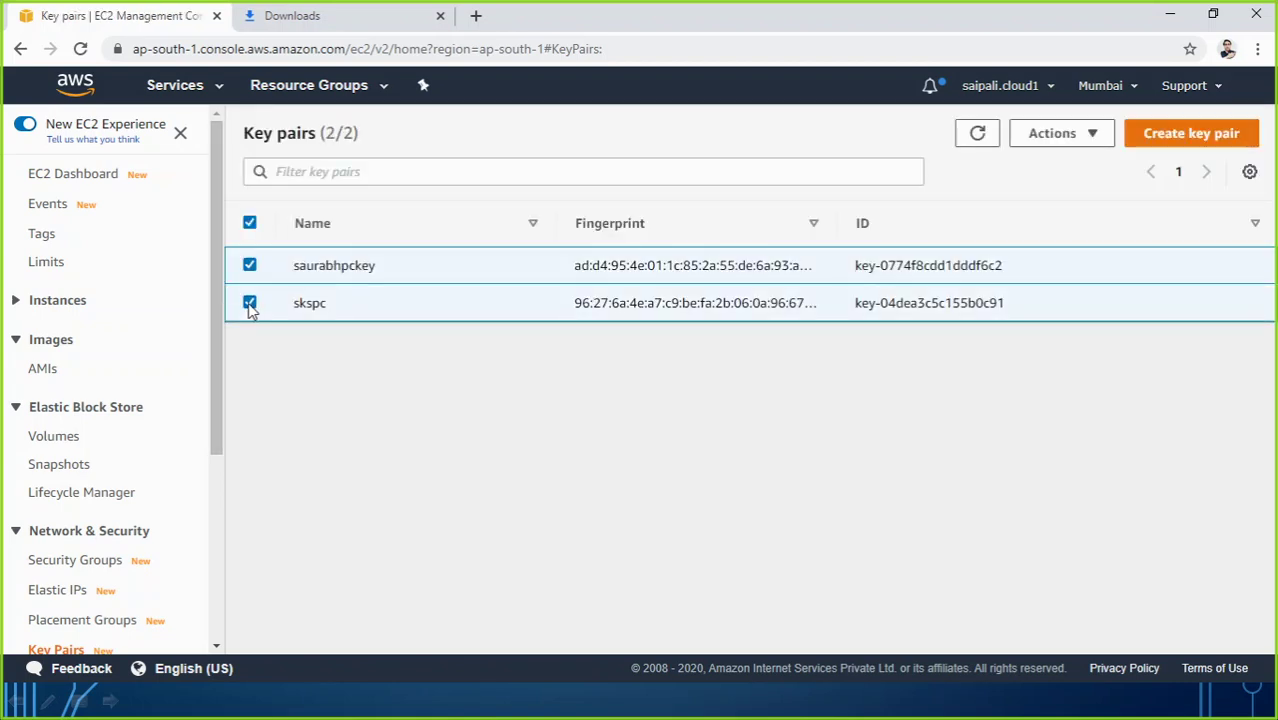
left_click(1097, 140)
left_click(1056, 196)
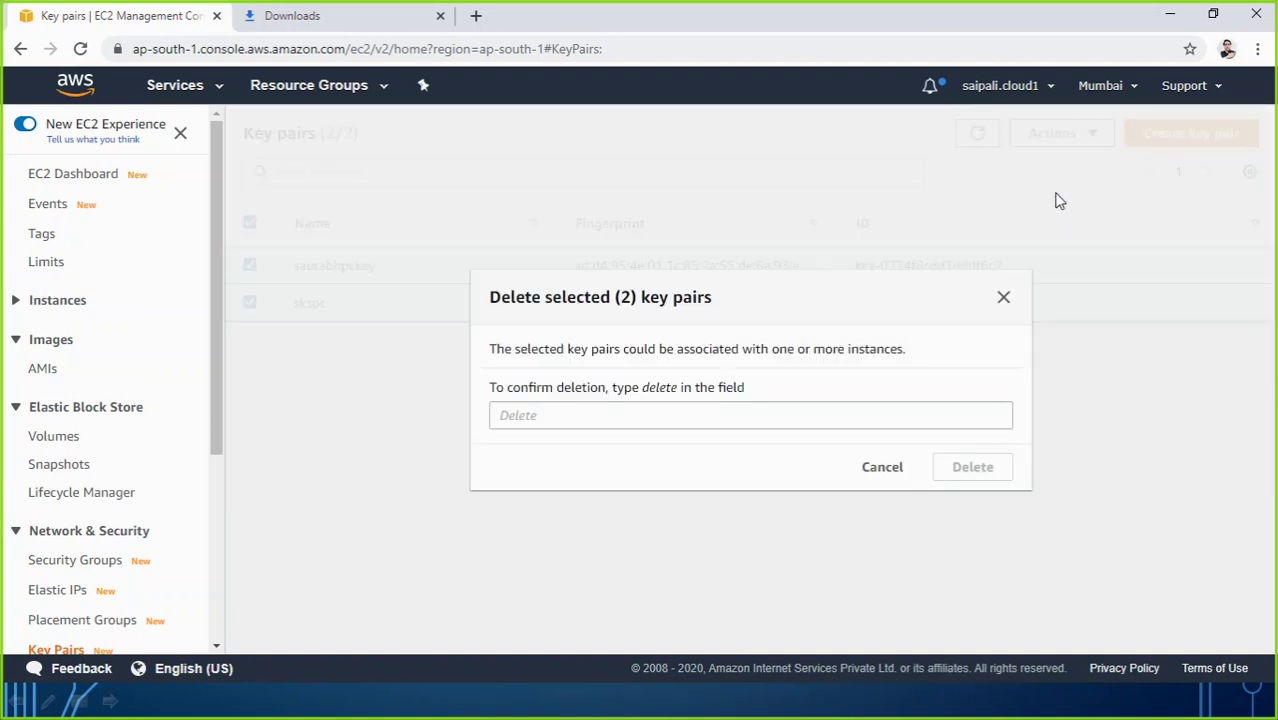
left_click(571, 422)
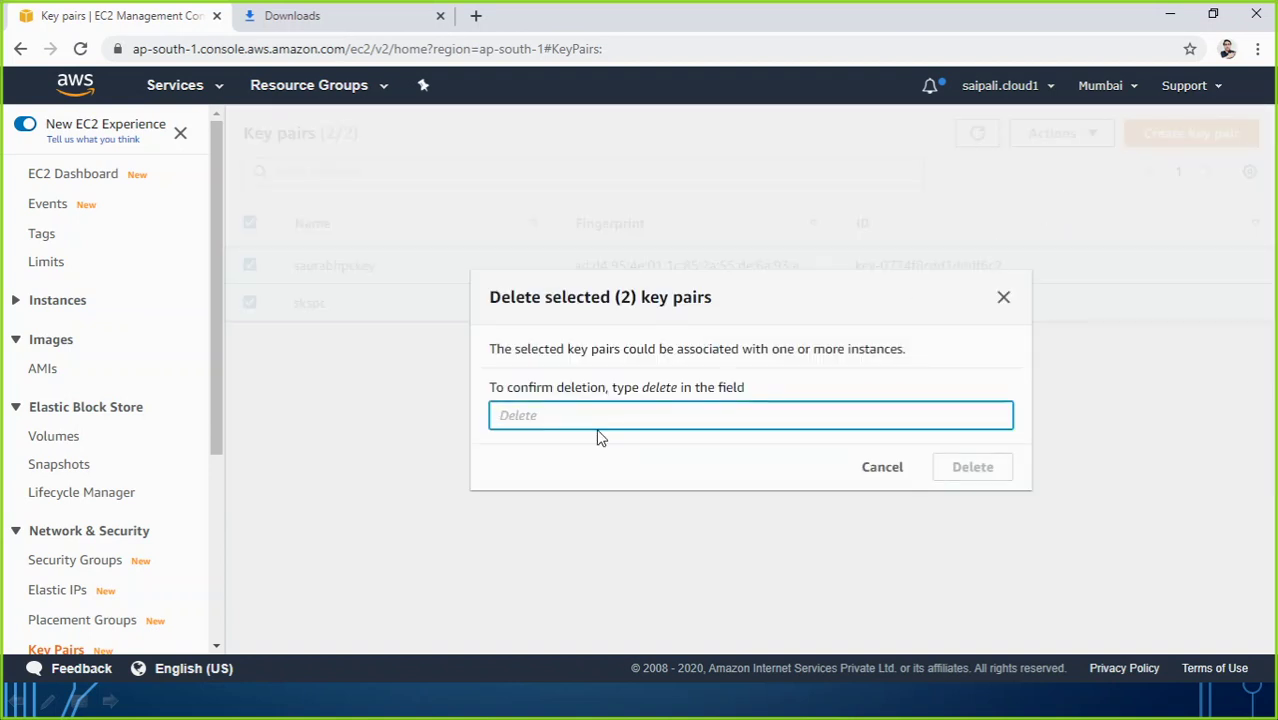
type("delete")
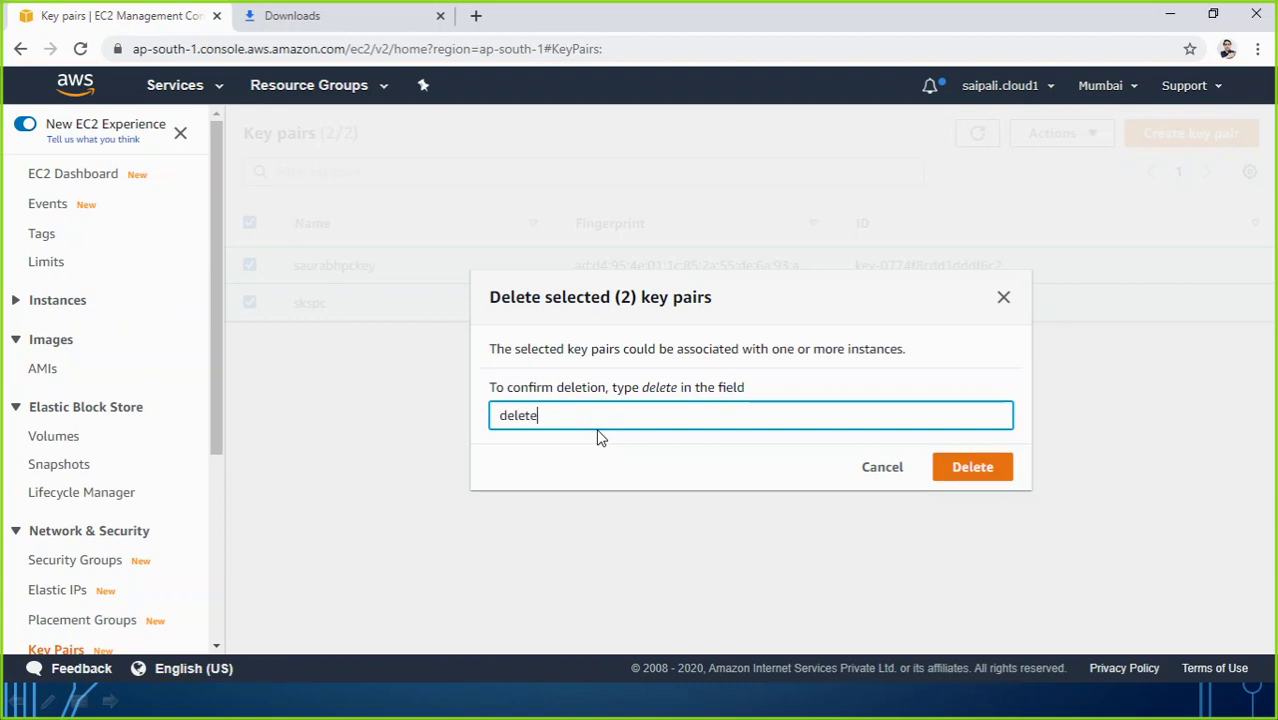
left_click(961, 478)
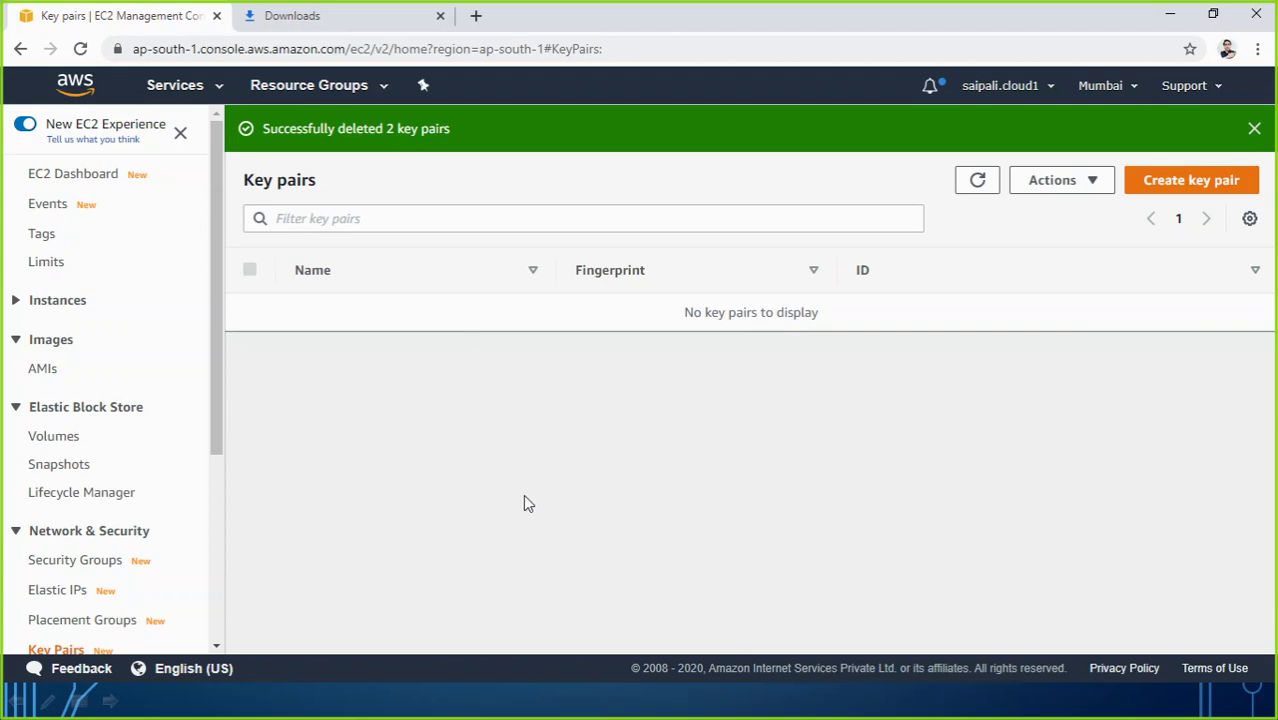
key("alt+Tab")
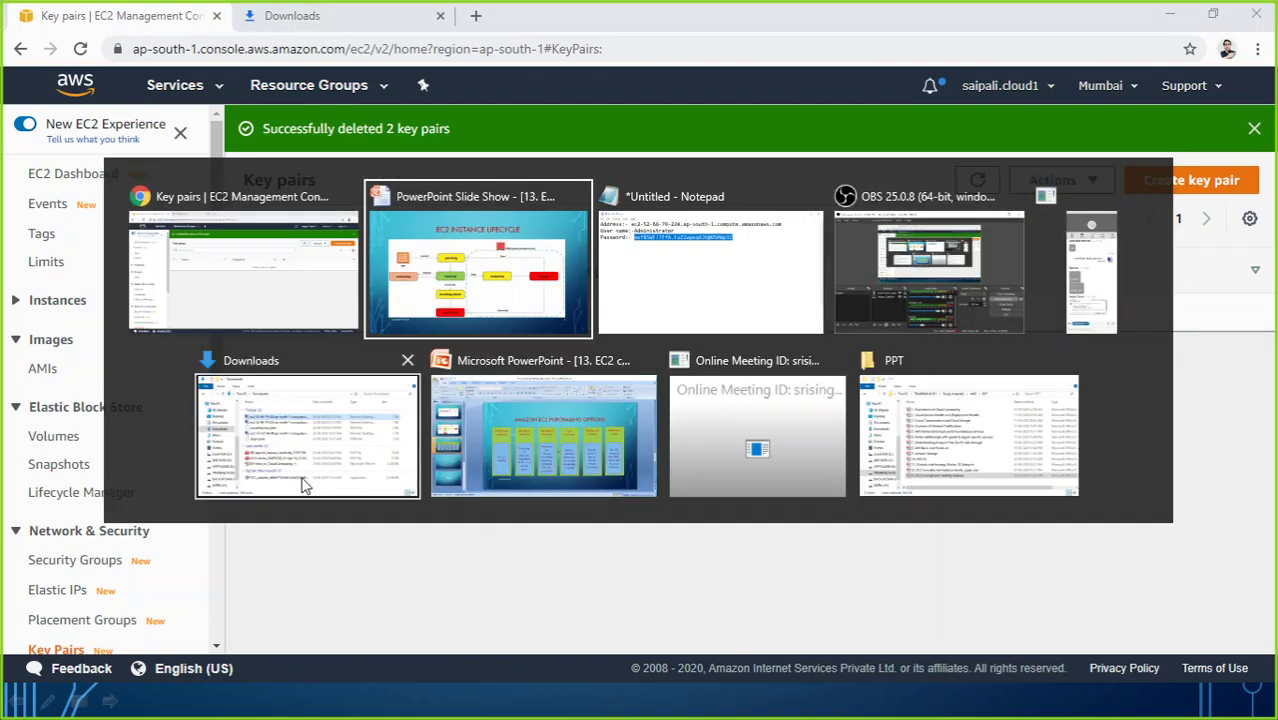
Step: Close the Downloads Explorer window and advance the slideshow to the Q&A slide 9
left_click(258, 444)
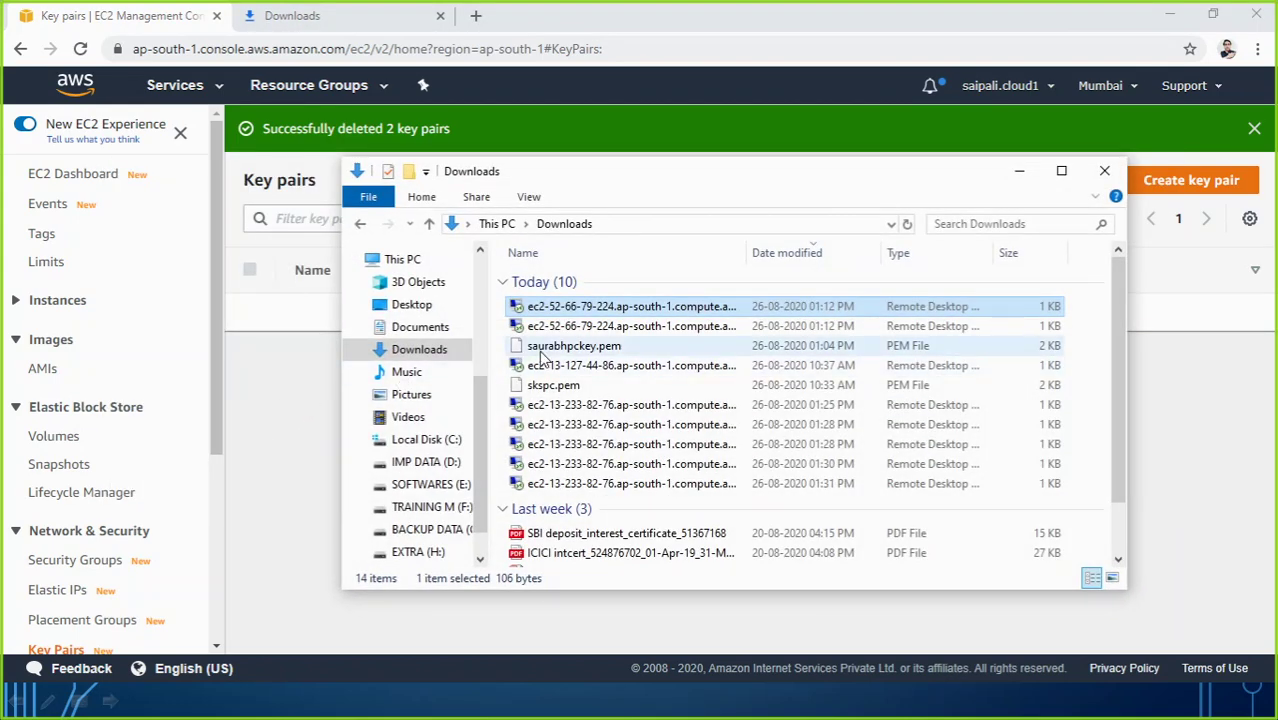
left_click(1104, 171)
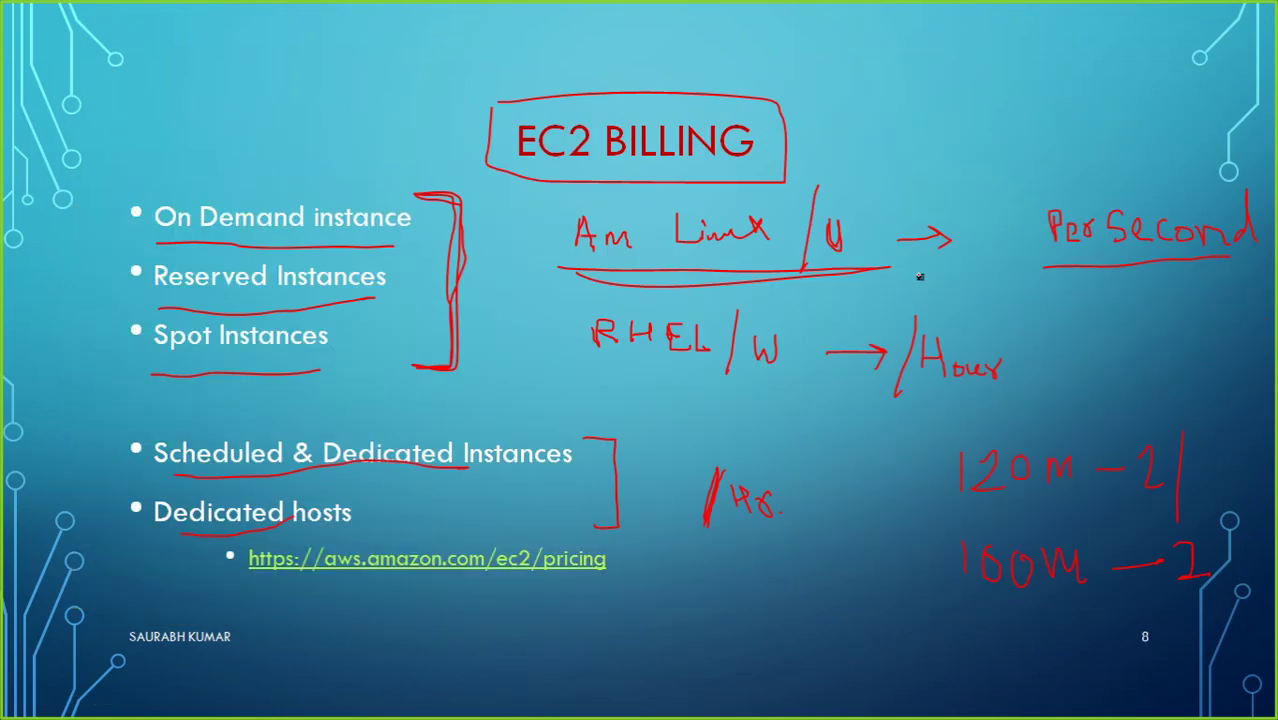
key("Right")
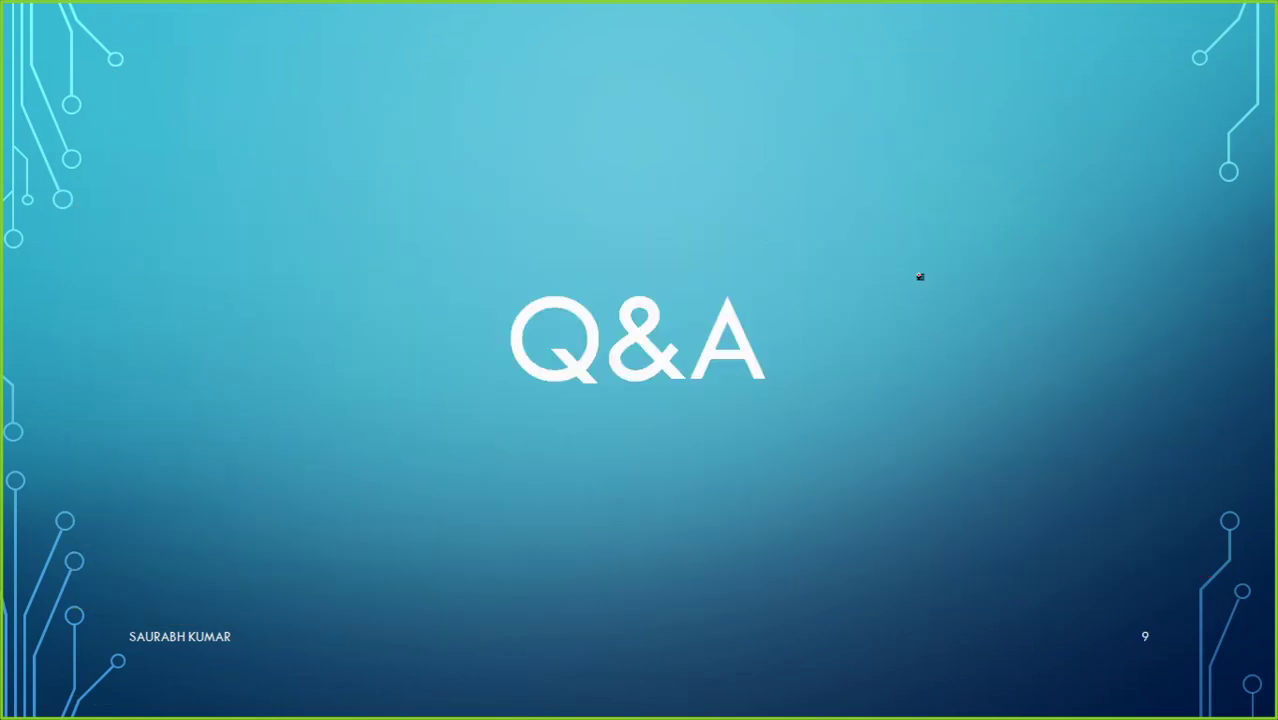